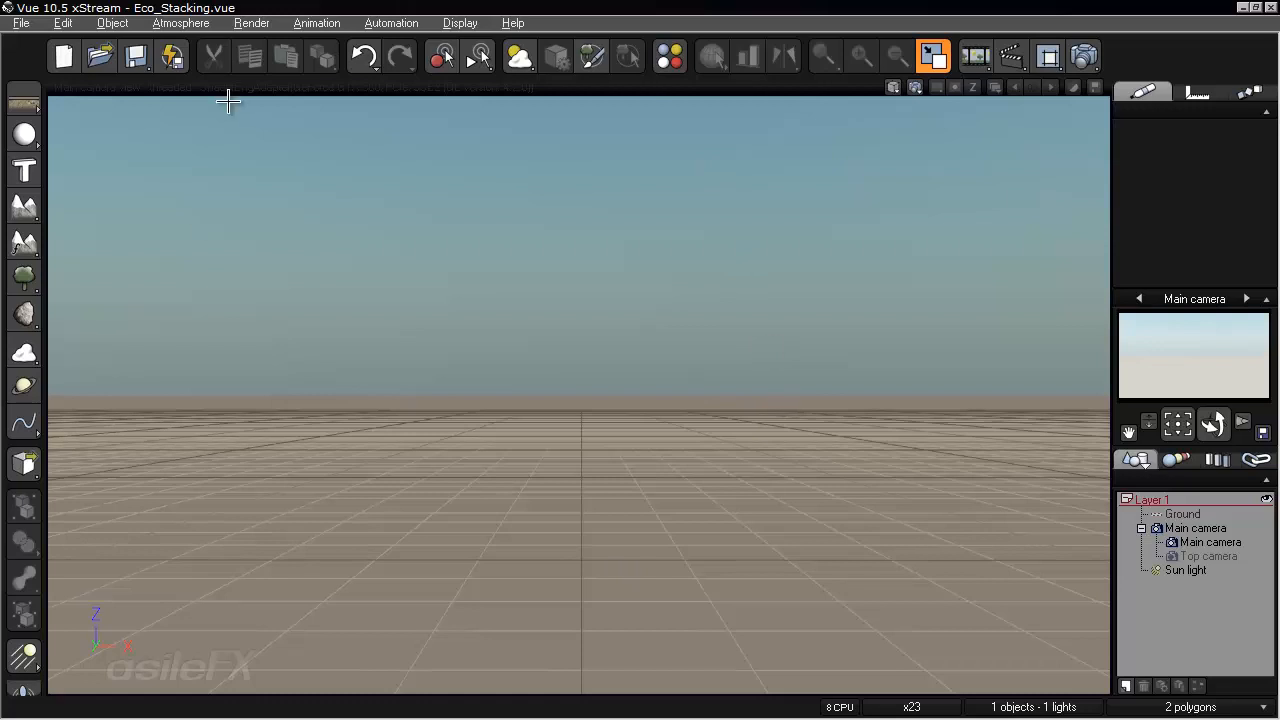
- Review the display options and the units and coordinates settings in the program preferences
{"action": "double_click", "coordinate": [228, 101]}
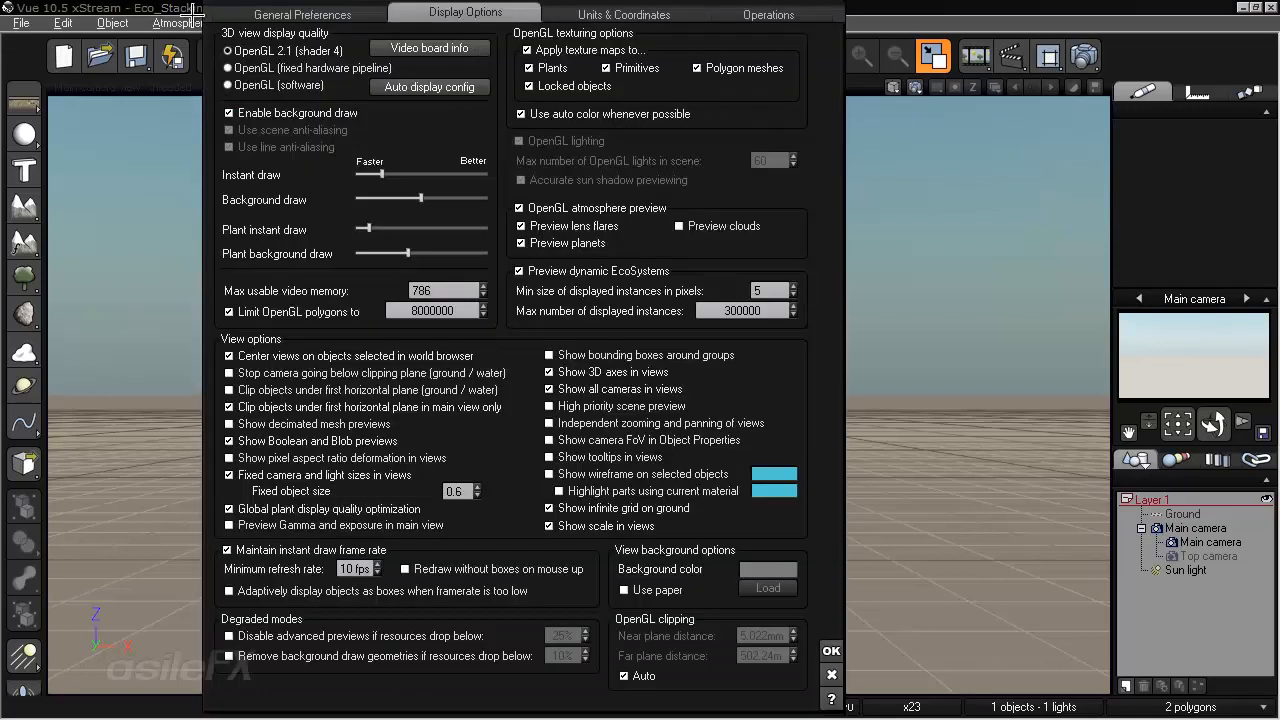
{"action": "left_click", "coordinate": [612, 12]}
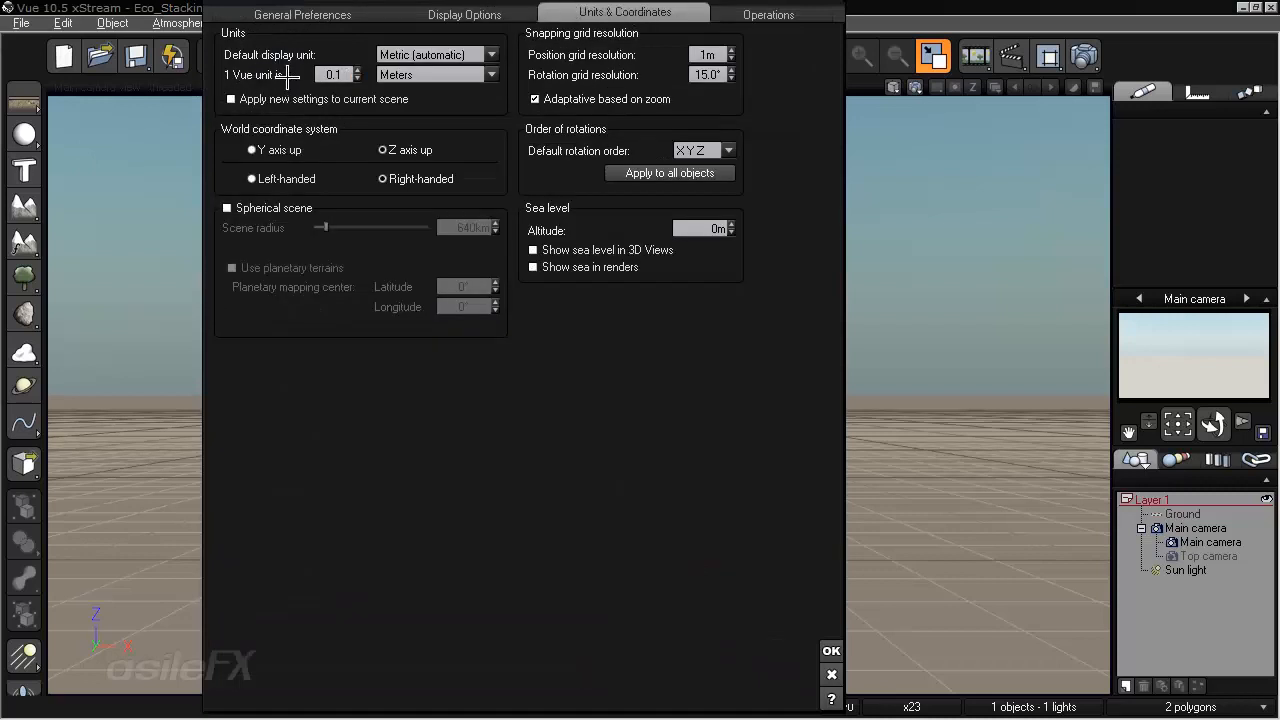
{"action": "left_click", "coordinate": [832, 650]}
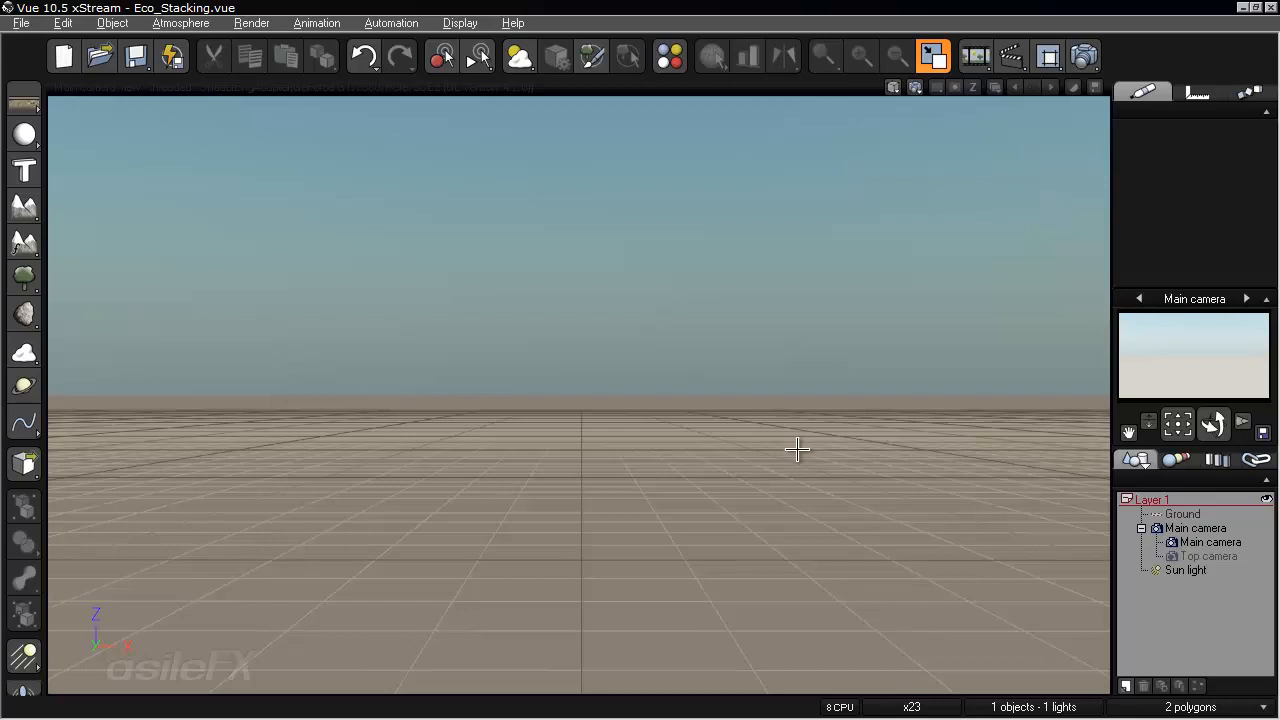
- Add a standard heightfield terrain to the scene and scale it proportionally to an X size of 30 m
{"action": "left_click", "coordinate": [1141, 528]}
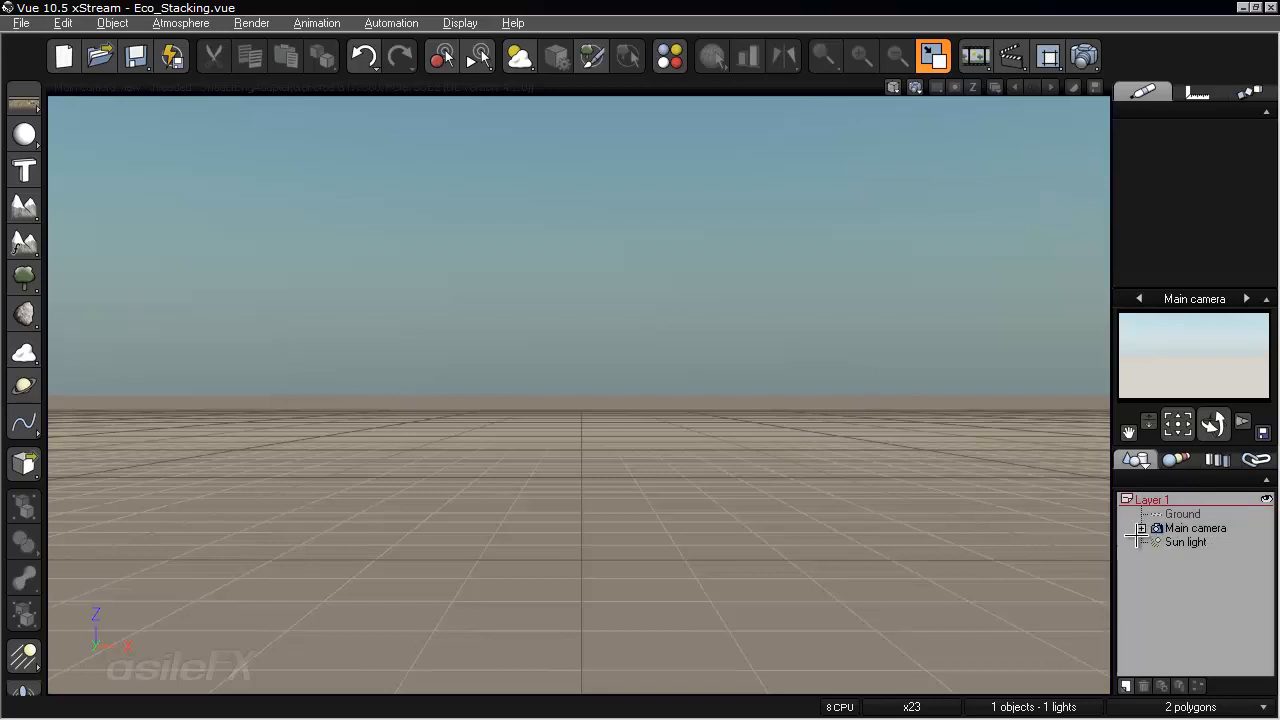
{"action": "right_click", "coordinate": [23, 222]}
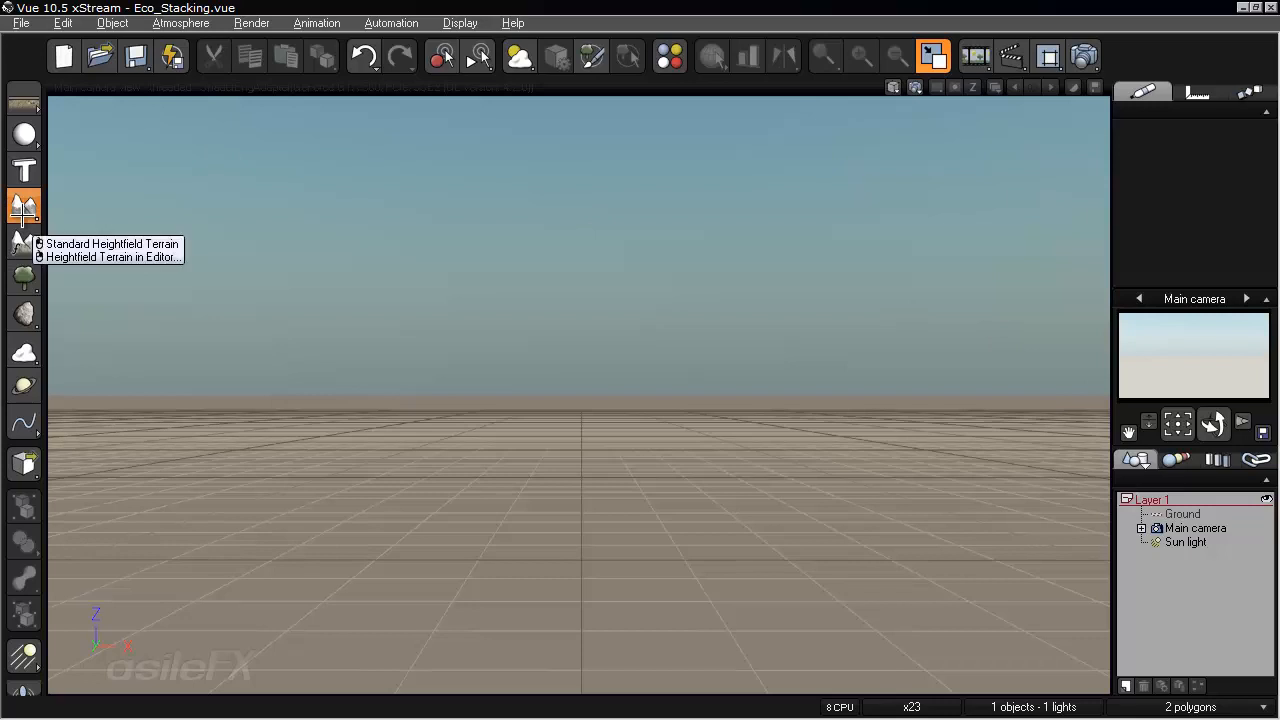
{"action": "left_click", "coordinate": [100, 244]}
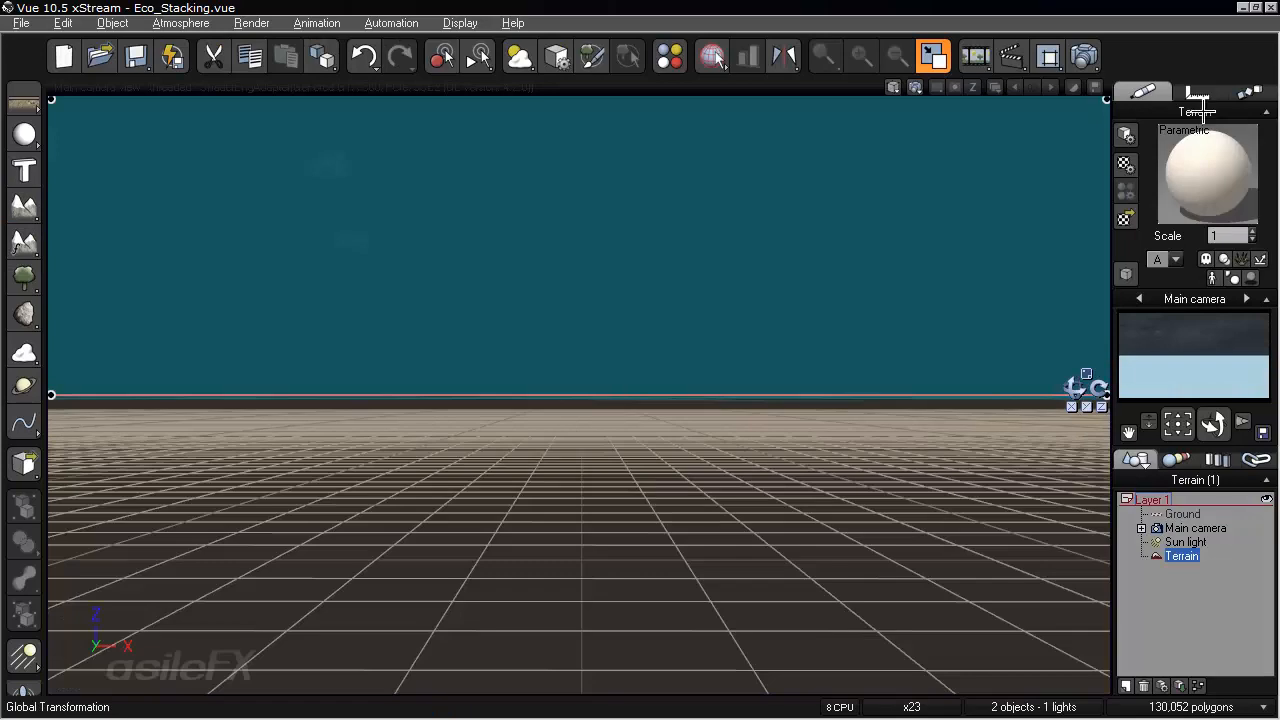
{"action": "left_click", "coordinate": [1200, 93]}
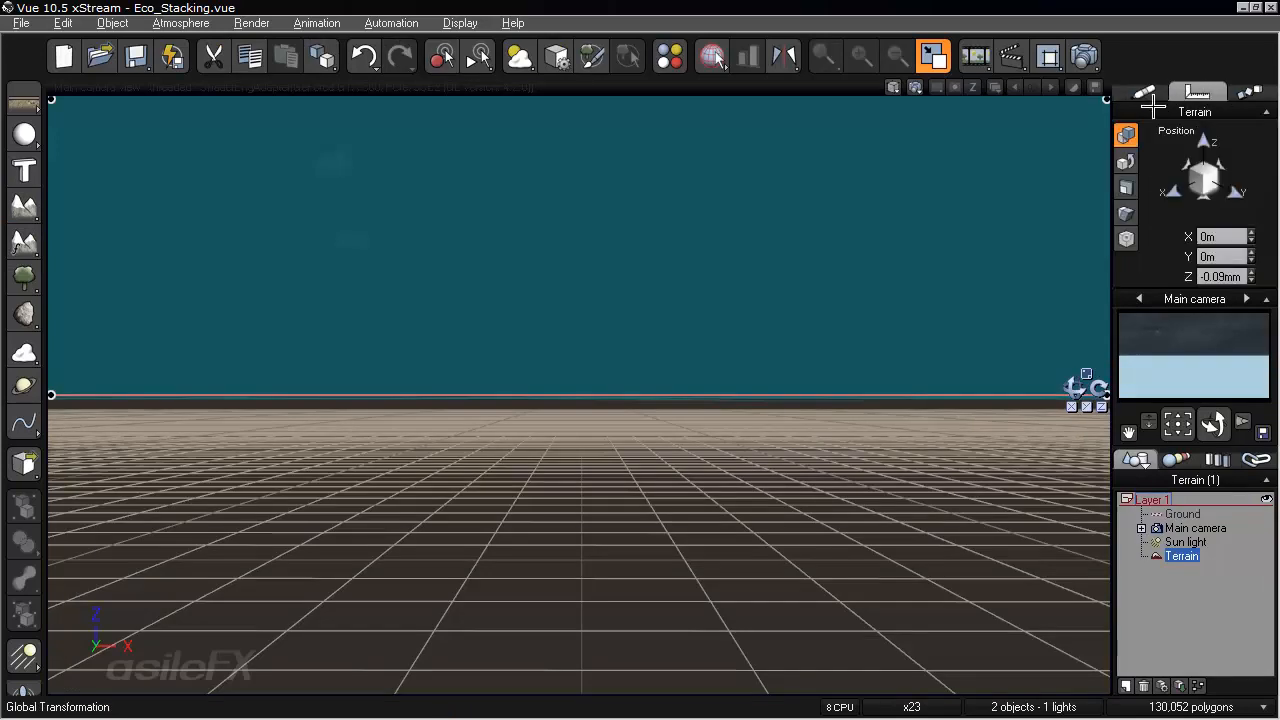
{"action": "left_click", "coordinate": [1126, 190]}
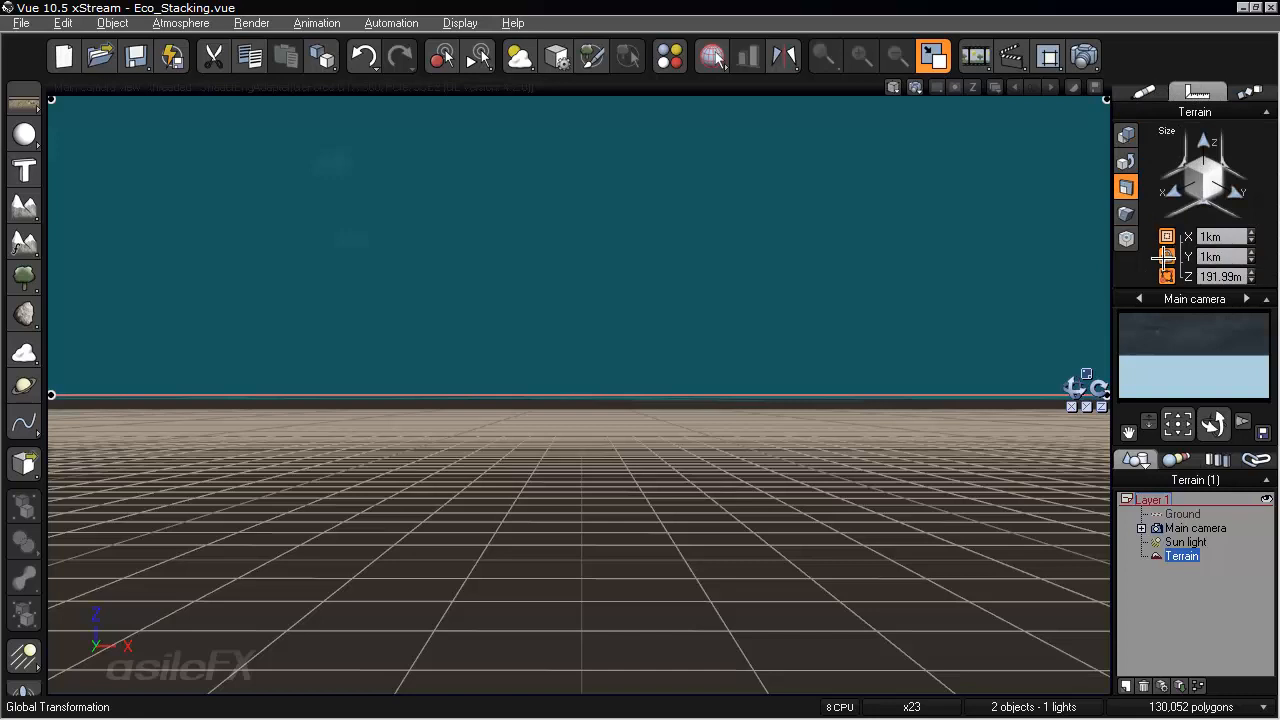
{"action": "double_click", "coordinate": [1228, 236]}
{"action": "type", "text": "30"}
{"action": "key", "text": "Return"}
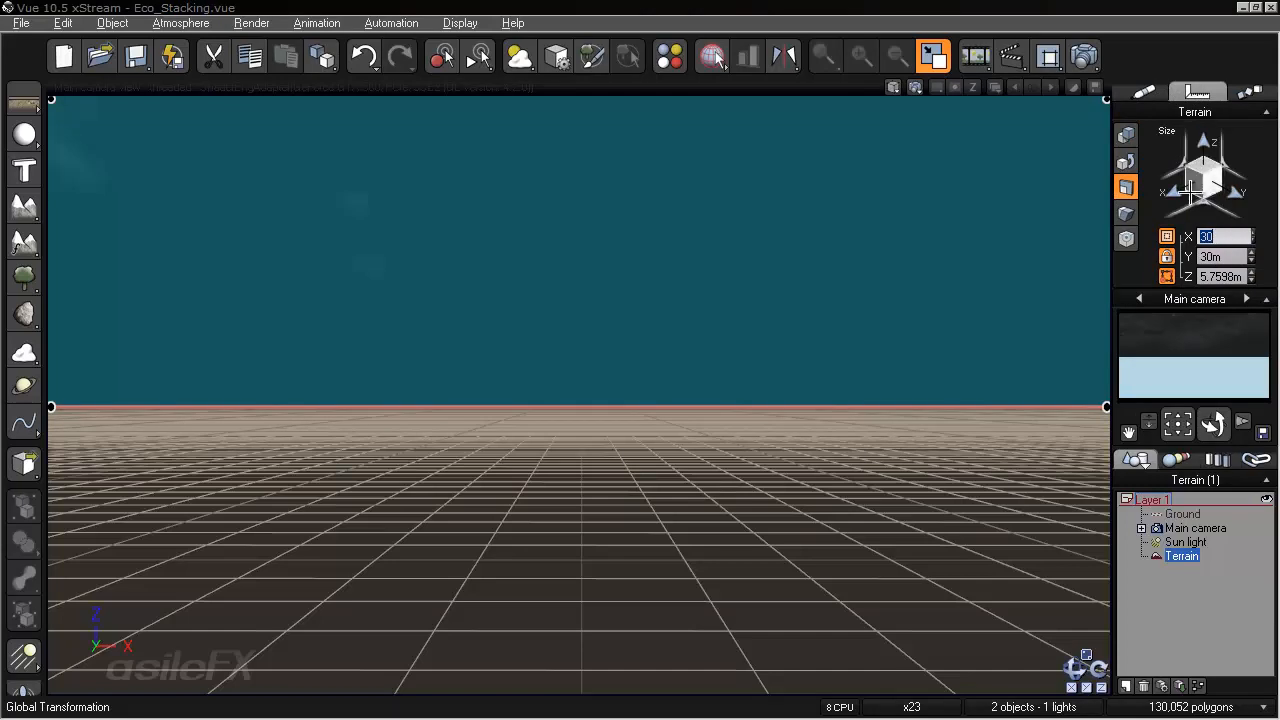
- Show all four views and pull the main camera back so the whole terrain is in frame
{"action": "double_click", "coordinate": [690, 89]}
{"action": "scroll", "coordinate": [338, 285], "scroll_direction": "up", "scroll_amount": 3}
{"action": "scroll", "coordinate": [338, 290], "scroll_direction": "down", "scroll_amount": 5}
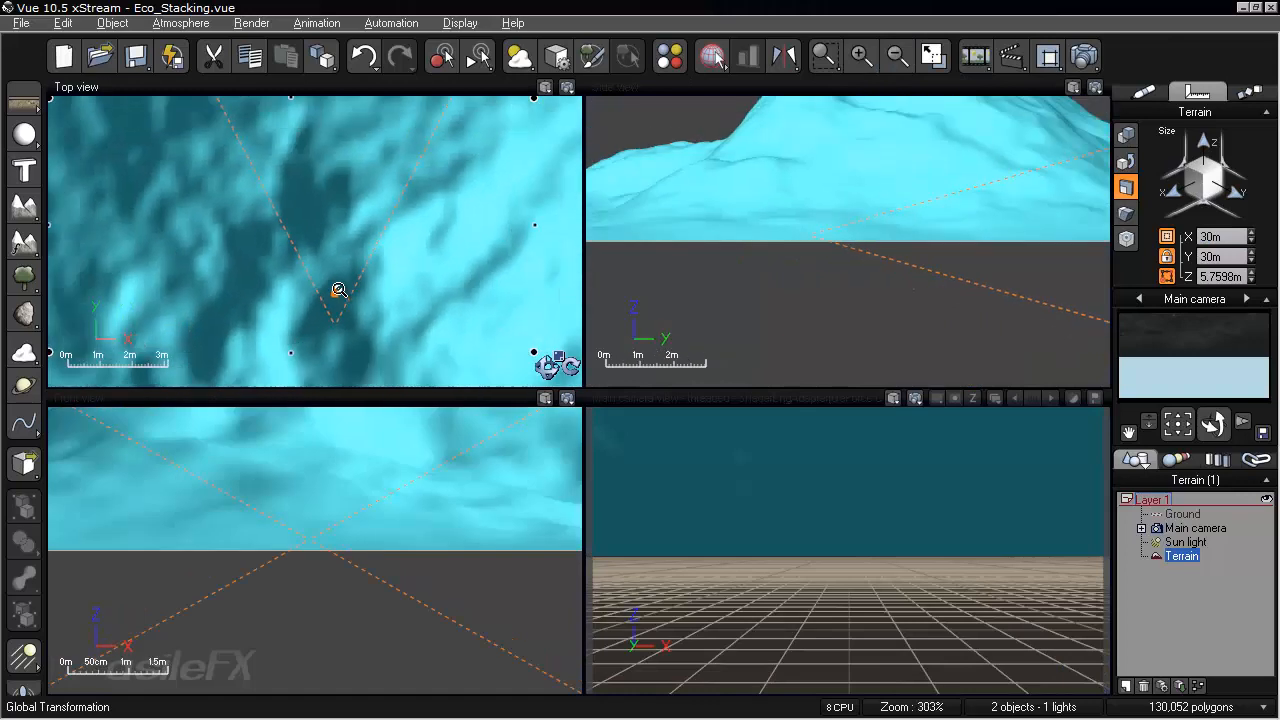
{"action": "left_click_drag", "start_coordinate": [1148, 422], "coordinate": [1148, 450]}
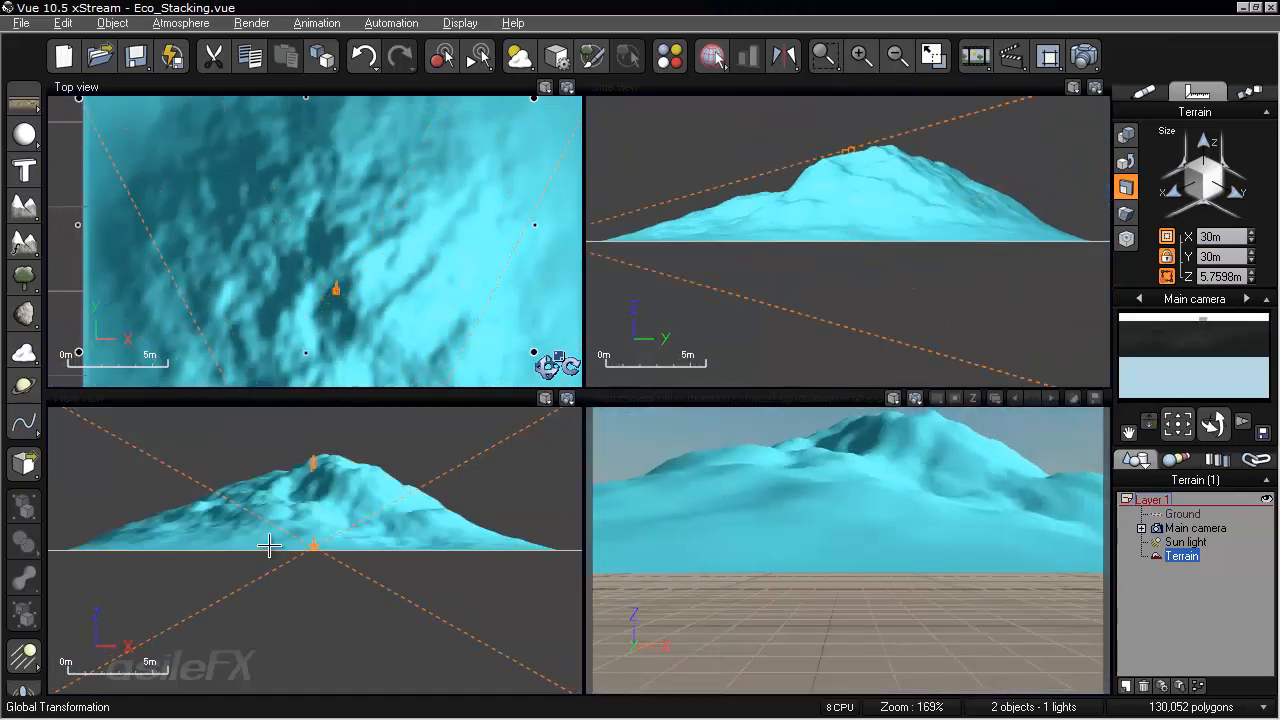
- Open the terrain for sculpting, zero its edges, and level the outer border with the Altitude brush at a picked 1.942 cm
{"action": "double_click", "coordinate": [370, 184]}
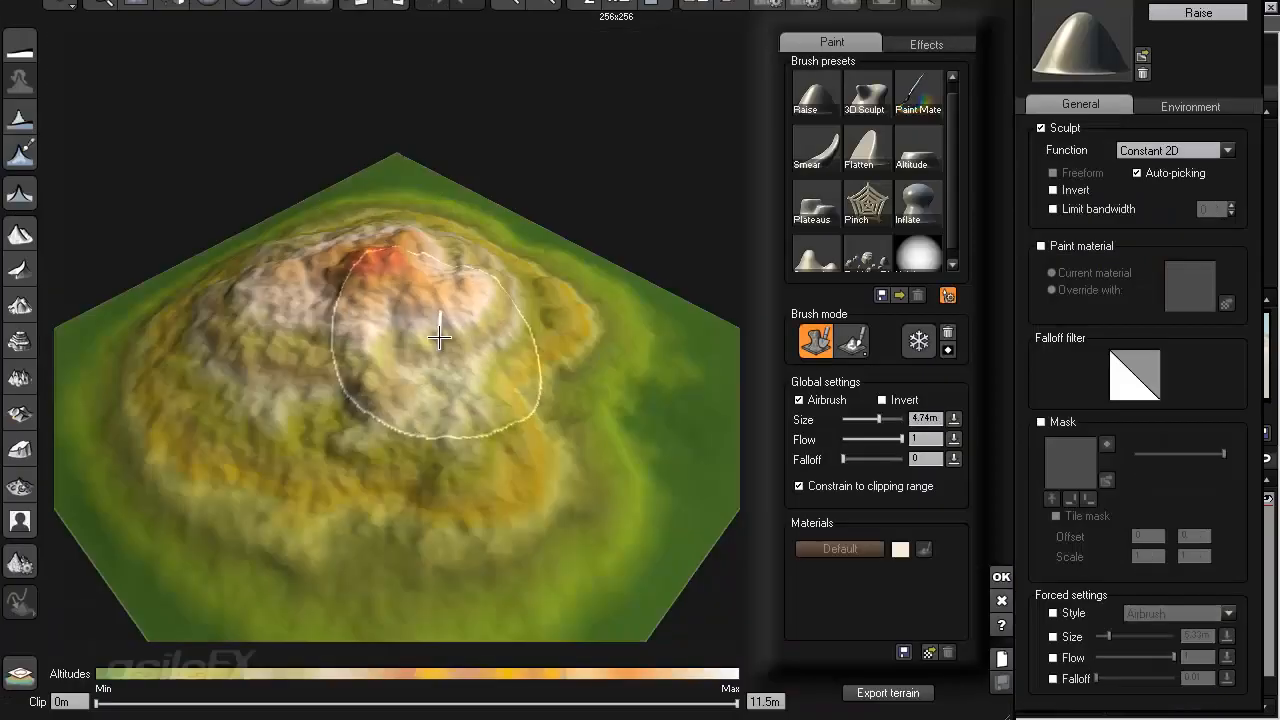
{"action": "left_click", "coordinate": [20, 193]}
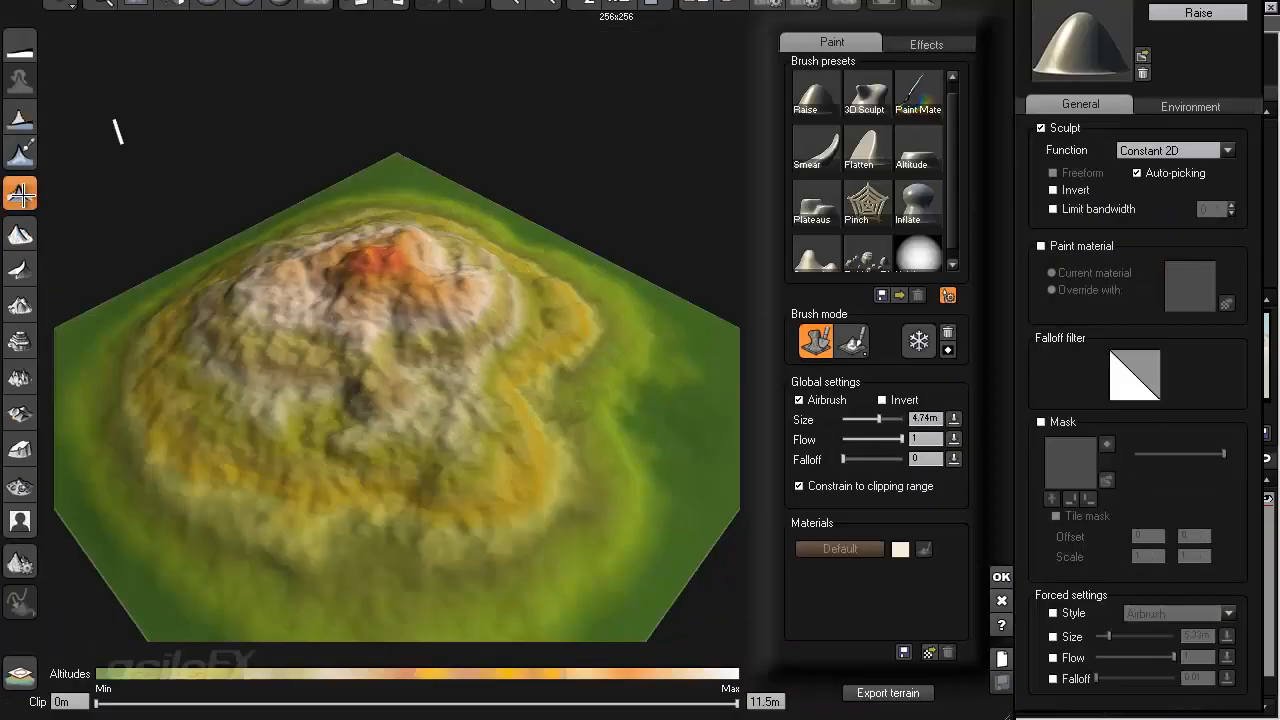
{"action": "mouse_move", "coordinate": [263, 240]}
{"action": "left_mouse_down"}
{"action": "mouse_move", "coordinate": [395, 337]}
{"action": "mouse_move", "coordinate": [503, 297]}
{"action": "left_mouse_up"}
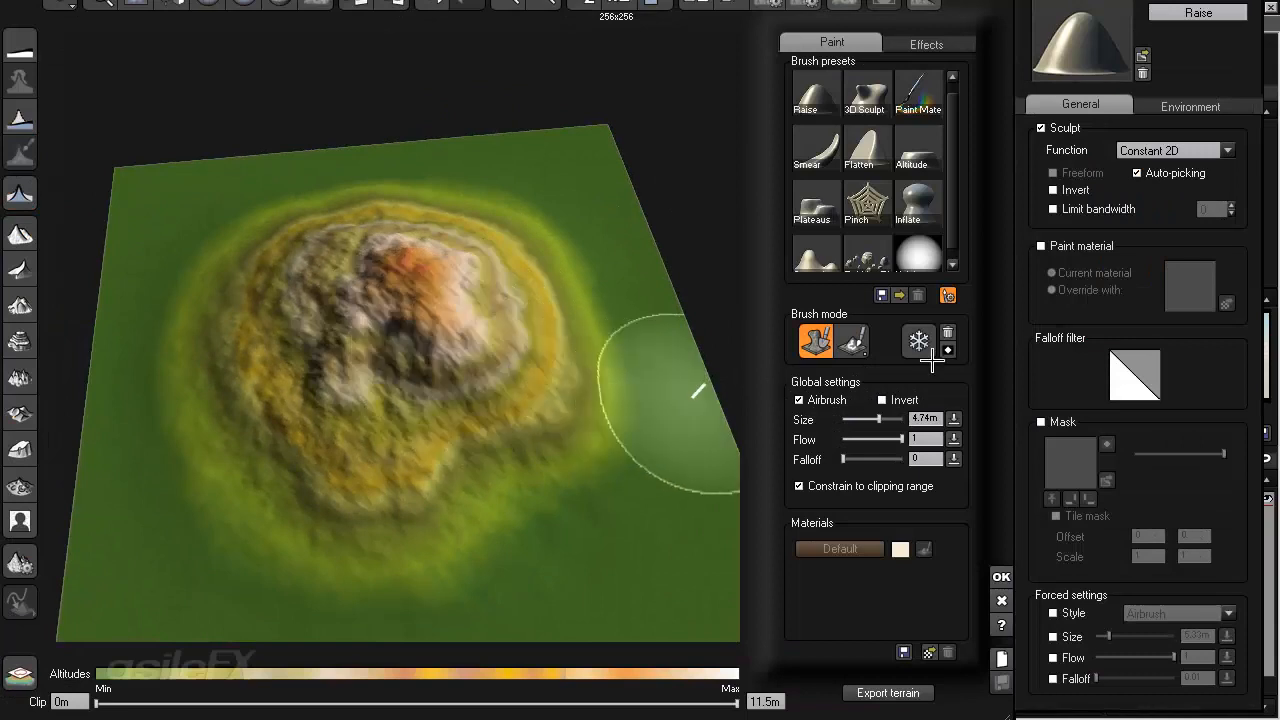
{"action": "left_click", "coordinate": [917, 133]}
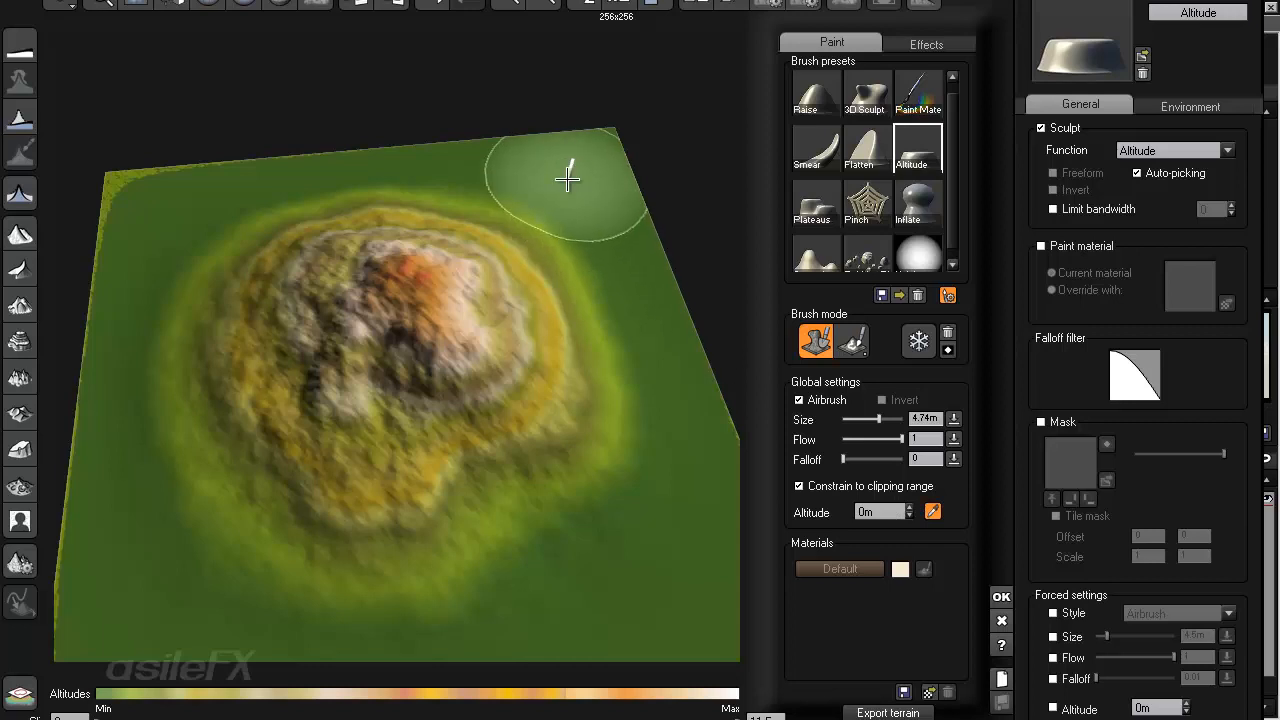
{"action": "left_click", "coordinate": [591, 398]}
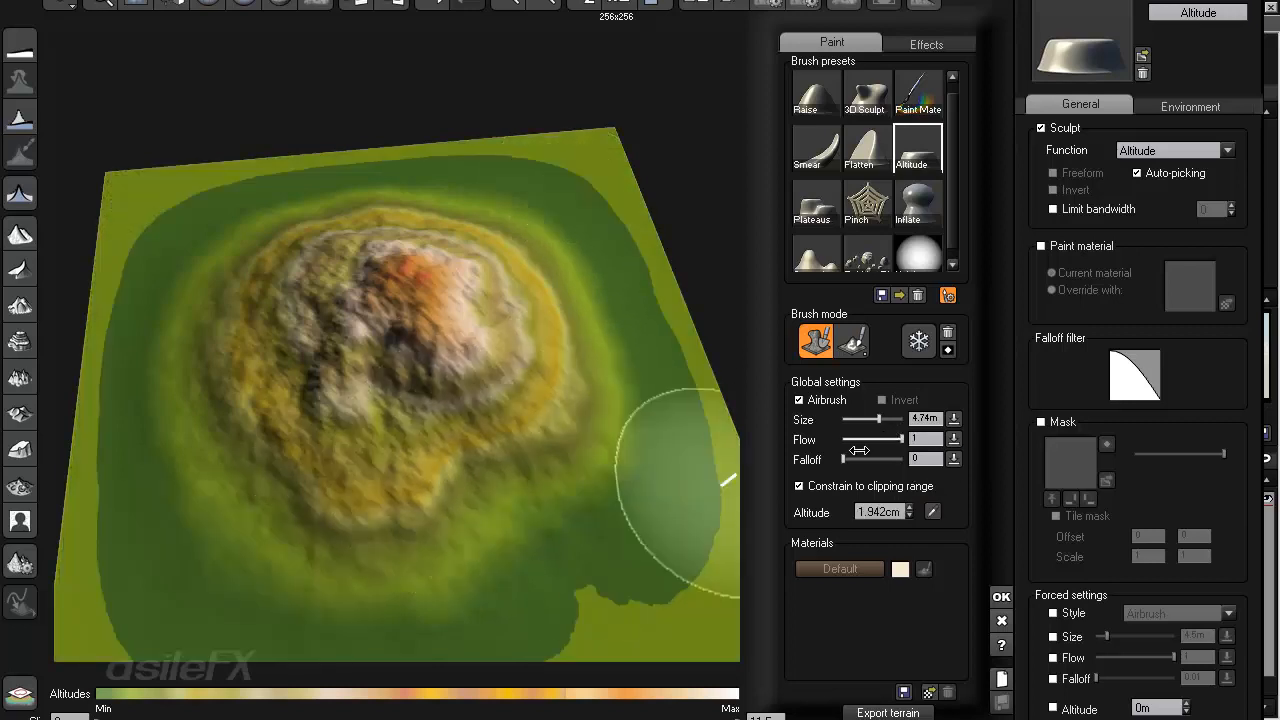
- Carve a low valley through the mountain's centre and front using the Altitude brush with size 2.19 m and falloff 0.034
{"action": "left_click_drag", "start_coordinate": [864, 463], "coordinate": [867, 463]}
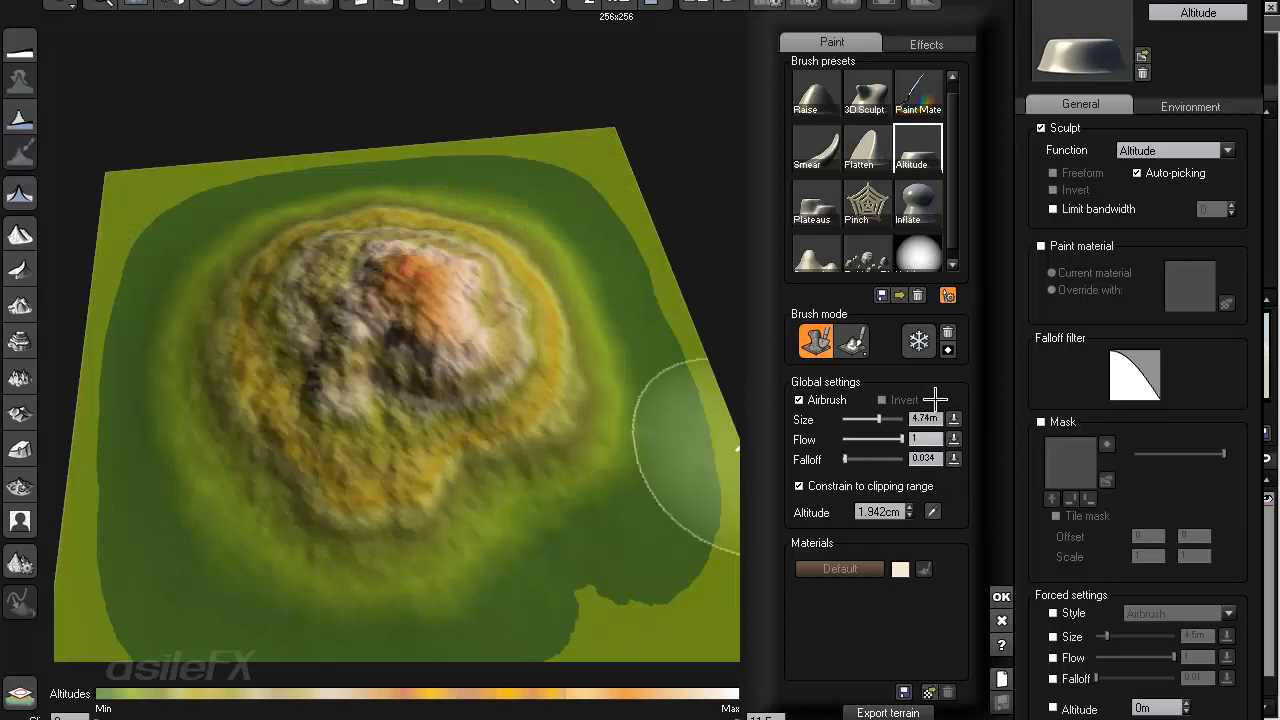
{"action": "left_click_drag", "start_coordinate": [893, 417], "coordinate": [868, 417]}
{"action": "mouse_move", "coordinate": [323, 394]}
{"action": "left_mouse_down"}
{"action": "mouse_move", "coordinate": [371, 371]}
{"action": "mouse_move", "coordinate": [394, 508]}
{"action": "mouse_move", "coordinate": [380, 427]}
{"action": "mouse_move", "coordinate": [386, 314]}
{"action": "mouse_move", "coordinate": [403, 446]}
{"action": "left_mouse_up"}
{"action": "mouse_move", "coordinate": [403, 446]}
{"action": "right_mouse_down"}
{"action": "mouse_move", "coordinate": [620, 428]}
{"action": "mouse_move", "coordinate": [581, 413]}
{"action": "right_mouse_up"}
{"action": "mouse_move", "coordinate": [438, 363]}
{"action": "left_mouse_down"}
{"action": "mouse_move", "coordinate": [449, 391]}
{"action": "mouse_move", "coordinate": [580, 400]}
{"action": "left_mouse_up"}
{"action": "right_click_drag", "start_coordinate": [580, 400], "coordinate": [398, 462]}
{"action": "mouse_move", "coordinate": [405, 446]}
{"action": "left_mouse_down"}
{"action": "mouse_move", "coordinate": [414, 337]}
{"action": "mouse_move", "coordinate": [343, 357]}
{"action": "mouse_move", "coordinate": [451, 329]}
{"action": "mouse_move", "coordinate": [443, 466]}
{"action": "mouse_move", "coordinate": [380, 334]}
{"action": "mouse_move", "coordinate": [355, 368]}
{"action": "mouse_move", "coordinate": [386, 441]}
{"action": "mouse_move", "coordinate": [409, 300]}
{"action": "mouse_move", "coordinate": [463, 397]}
{"action": "mouse_move", "coordinate": [458, 468]}
{"action": "left_mouse_up"}
{"action": "mouse_move", "coordinate": [394, 467]}
{"action": "right_mouse_down"}
{"action": "mouse_move", "coordinate": [357, 349]}
{"action": "mouse_move", "coordinate": [366, 332]}
{"action": "right_mouse_up"}
{"action": "left_click_drag", "start_coordinate": [380, 330], "coordinate": [429, 349]}
{"action": "right_click_drag", "start_coordinate": [429, 349], "coordinate": [417, 314]}
{"action": "left_click_drag", "start_coordinate": [417, 314], "coordinate": [406, 438]}
{"action": "mouse_move", "coordinate": [406, 438]}
{"action": "right_mouse_down"}
{"action": "mouse_move", "coordinate": [540, 320]}
{"action": "mouse_move", "coordinate": [417, 414]}
{"action": "mouse_move", "coordinate": [418, 430]}
{"action": "right_mouse_up"}
{"action": "mouse_move", "coordinate": [432, 322]}
{"action": "left_mouse_down"}
{"action": "mouse_move", "coordinate": [437, 386]}
{"action": "mouse_move", "coordinate": [421, 402]}
{"action": "left_mouse_up"}
- Build up a horseshoe ridge around the valley at a picked altitude of 3.3777 m, brush size 2.85 m and flow 0.782, and accept the terrain
{"action": "left_click", "coordinate": [932, 511]}
{"action": "left_click", "coordinate": [520, 279]}
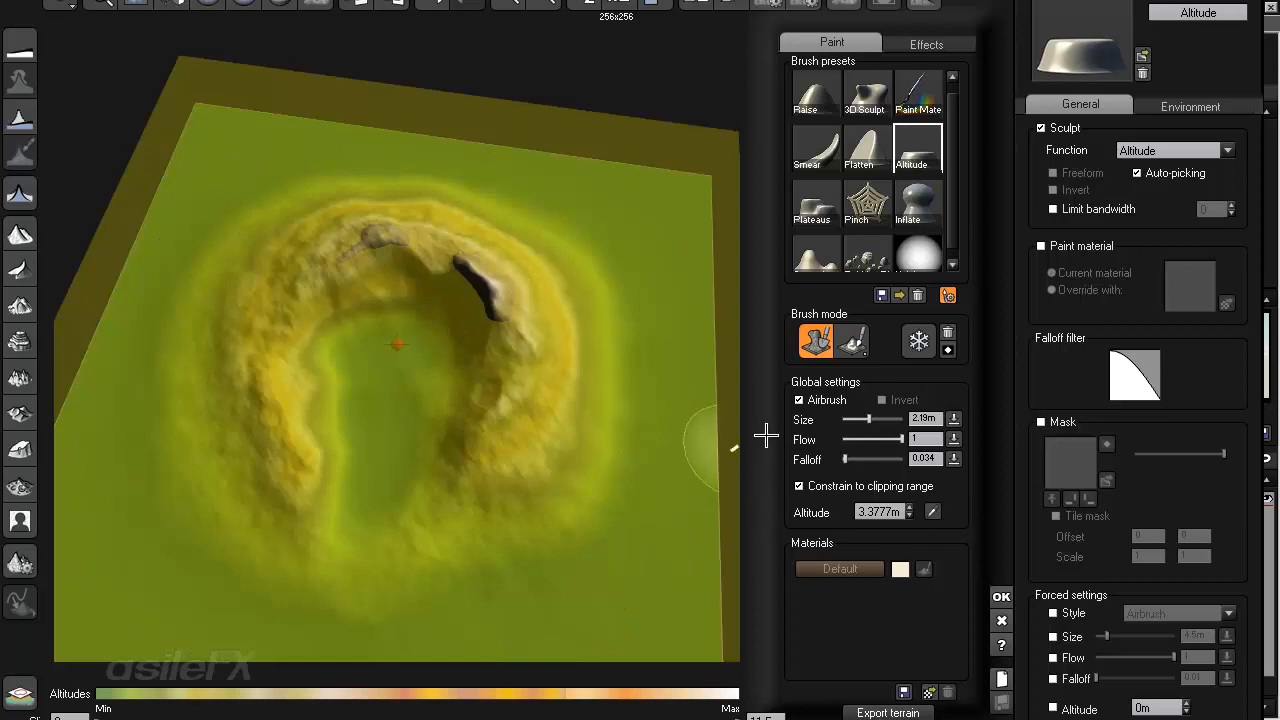
{"action": "mouse_move", "coordinate": [903, 439]}
{"action": "left_mouse_down"}
{"action": "mouse_move", "coordinate": [889, 439]}
{"action": "mouse_move", "coordinate": [884, 418]}
{"action": "left_mouse_up"}
{"action": "mouse_move", "coordinate": [557, 320]}
{"action": "left_mouse_down"}
{"action": "mouse_move", "coordinate": [514, 443]}
{"action": "mouse_move", "coordinate": [555, 400]}
{"action": "mouse_move", "coordinate": [531, 271]}
{"action": "mouse_move", "coordinate": [477, 221]}
{"action": "mouse_move", "coordinate": [400, 215]}
{"action": "left_mouse_up"}
{"action": "right_click_drag", "start_coordinate": [373, 212], "coordinate": [625, 208]}
{"action": "mouse_move", "coordinate": [285, 270]}
{"action": "left_mouse_down"}
{"action": "mouse_move", "coordinate": [229, 371]}
{"action": "mouse_move", "coordinate": [254, 423]}
{"action": "mouse_move", "coordinate": [371, 549]}
{"action": "mouse_move", "coordinate": [406, 554]}
{"action": "left_mouse_up"}
{"action": "right_click_drag", "start_coordinate": [406, 554], "coordinate": [183, 480]}
{"action": "mouse_move", "coordinate": [216, 425]}
{"action": "left_mouse_down"}
{"action": "mouse_move", "coordinate": [240, 342]}
{"action": "mouse_move", "coordinate": [215, 430]}
{"action": "mouse_move", "coordinate": [449, 460]}
{"action": "mouse_move", "coordinate": [520, 490]}
{"action": "mouse_move", "coordinate": [545, 400]}
{"action": "mouse_move", "coordinate": [586, 364]}
{"action": "mouse_move", "coordinate": [546, 401]}
{"action": "mouse_move", "coordinate": [541, 430]}
{"action": "left_mouse_up"}
{"action": "mouse_move", "coordinate": [541, 430]}
{"action": "right_mouse_down"}
{"action": "mouse_move", "coordinate": [563, 434]}
{"action": "mouse_move", "coordinate": [543, 374]}
{"action": "right_mouse_up"}
{"action": "mouse_move", "coordinate": [543, 374]}
{"action": "left_mouse_down"}
{"action": "mouse_move", "coordinate": [544, 350]}
{"action": "mouse_move", "coordinate": [450, 292]}
{"action": "mouse_move", "coordinate": [280, 249]}
{"action": "left_mouse_up"}
{"action": "right_click_drag", "start_coordinate": [323, 346], "coordinate": [429, 426]}
{"action": "mouse_move", "coordinate": [444, 368]}
{"action": "right_mouse_down"}
{"action": "mouse_move", "coordinate": [366, 226]}
{"action": "mouse_move", "coordinate": [374, 264]}
{"action": "right_mouse_up"}
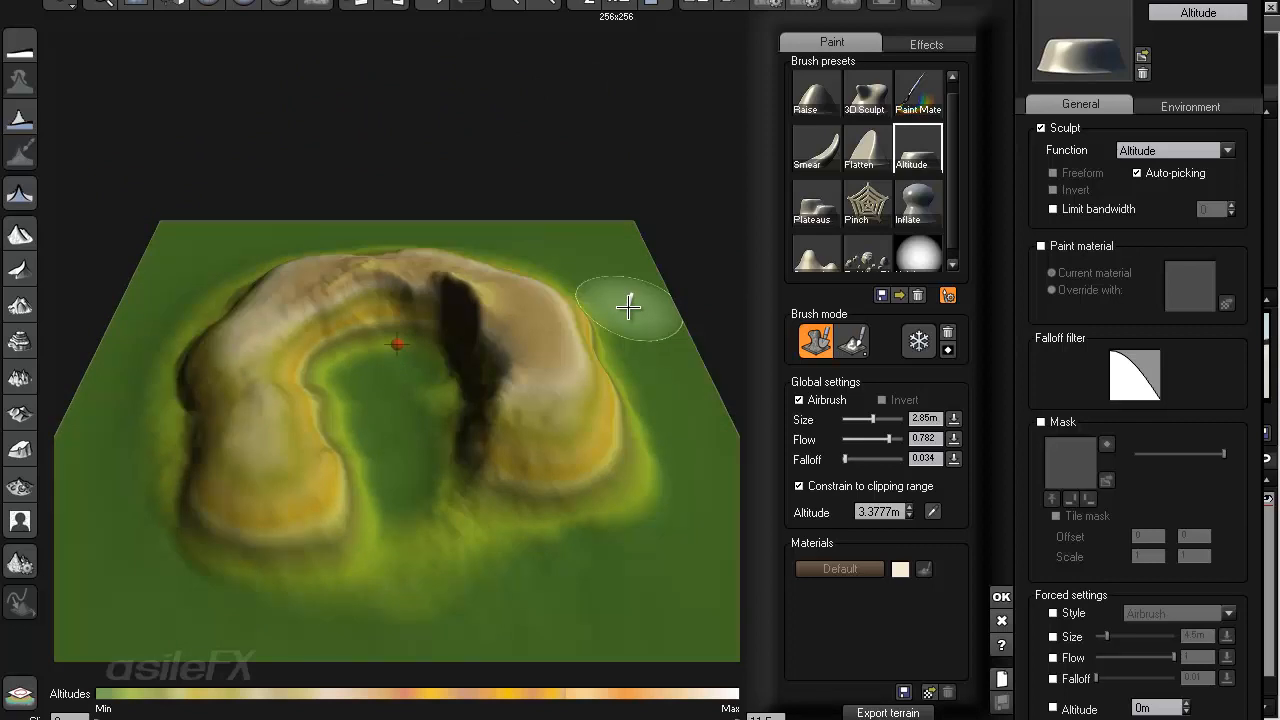
{"action": "mouse_move", "coordinate": [392, 324]}
{"action": "right_mouse_down"}
{"action": "mouse_move", "coordinate": [466, 309]}
{"action": "mouse_move", "coordinate": [484, 290]}
{"action": "right_mouse_up"}
{"action": "left_click", "coordinate": [1001, 596]}
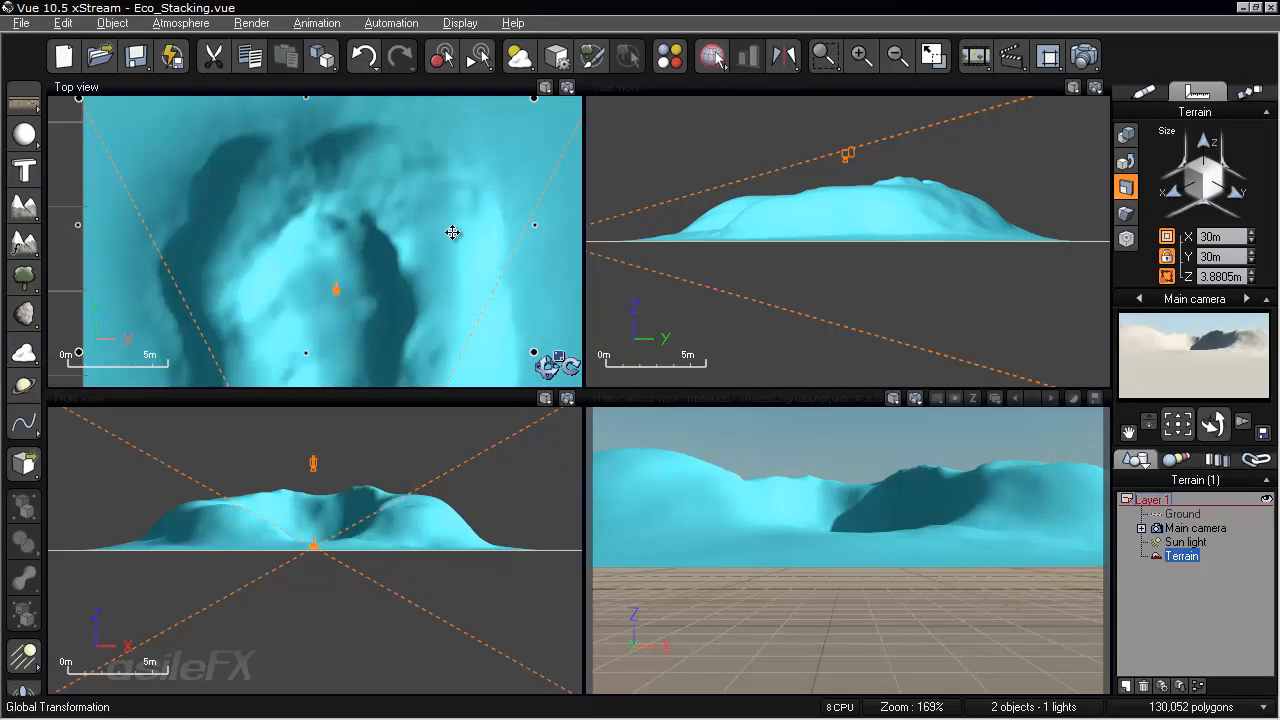
- Enlarge the main camera view, move the camera closer into the terrain's valley, and save the scene
{"action": "right_click_drag", "start_coordinate": [448, 240], "coordinate": [417, 275]}
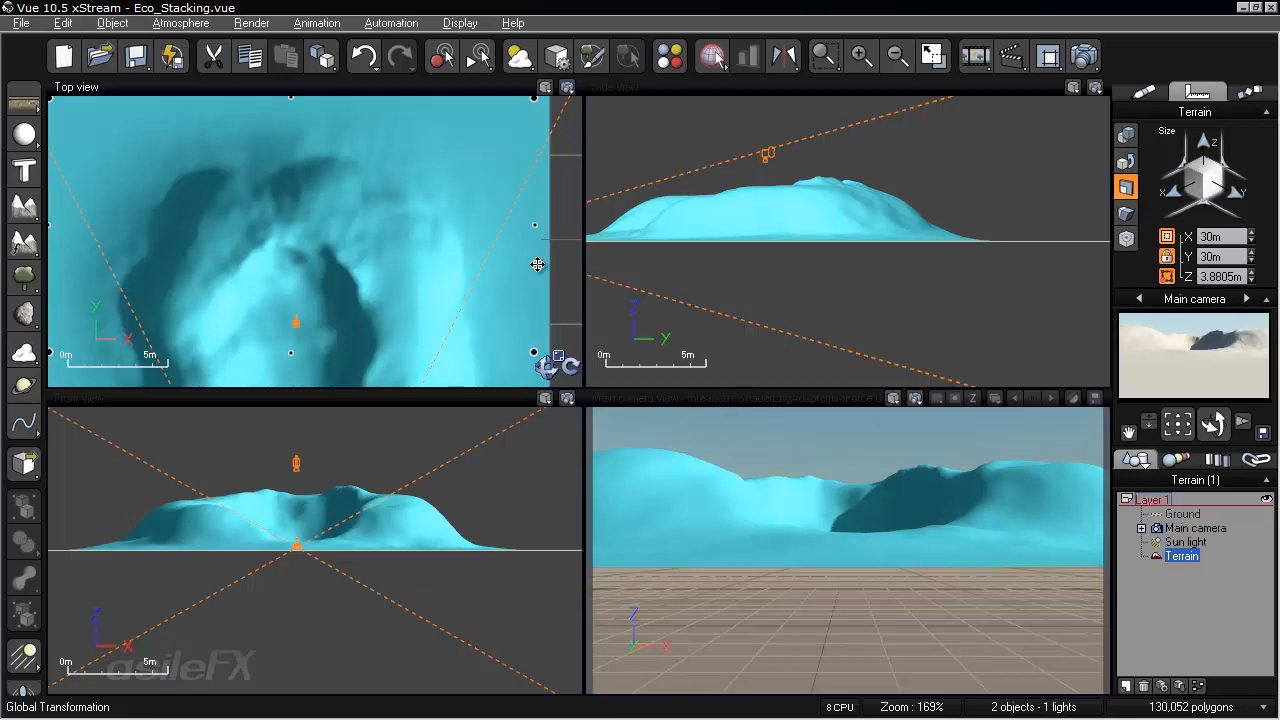
{"action": "right_click_drag", "start_coordinate": [538, 265], "coordinate": [537, 320]}
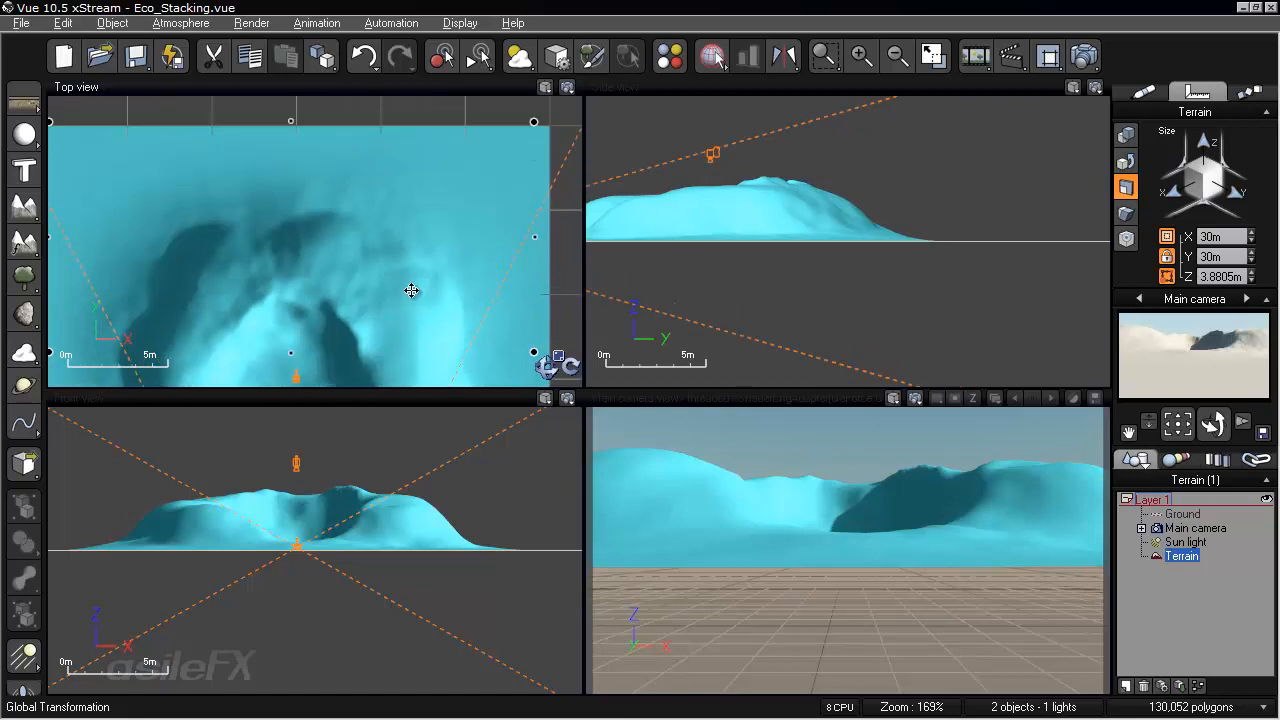
{"action": "right_click_drag", "start_coordinate": [400, 318], "coordinate": [412, 162]}
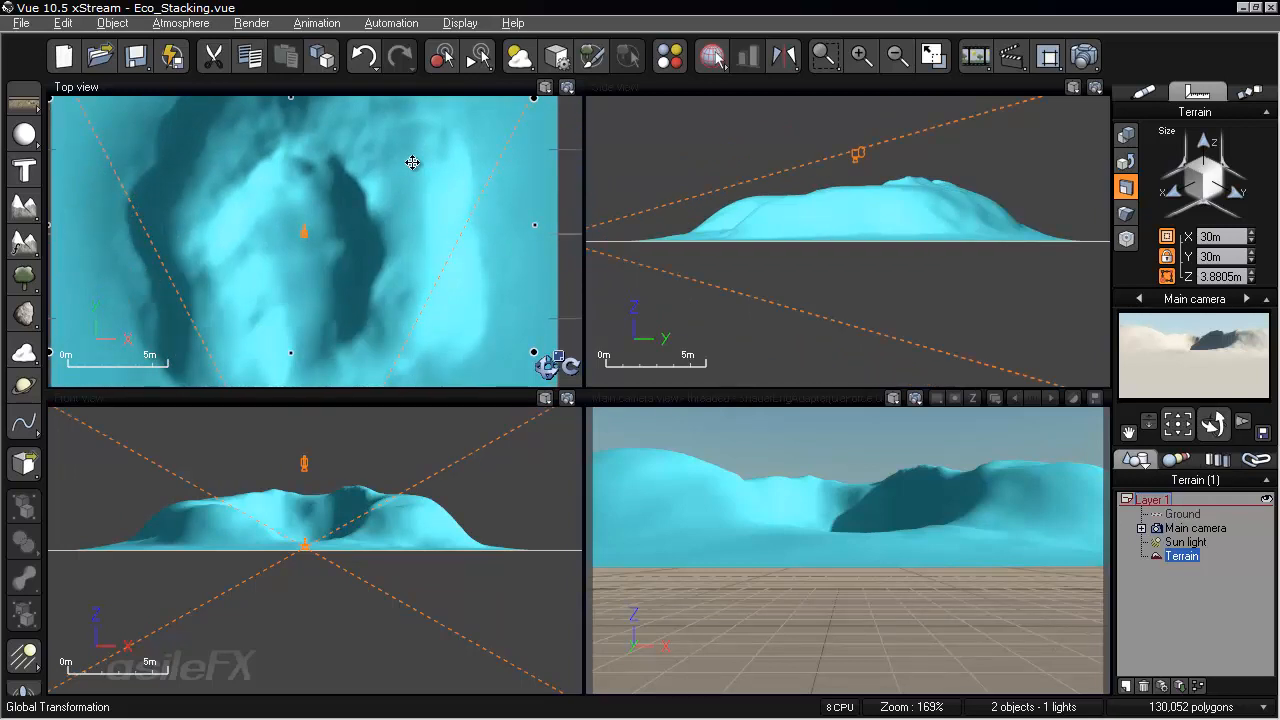
{"action": "double_click", "coordinate": [759, 398]}
{"action": "right_click_drag", "start_coordinate": [713, 197], "coordinate": [740, 245]}
{"action": "scroll", "coordinate": [714, 443], "scroll_direction": "up", "scroll_amount": 3}
{"action": "scroll", "coordinate": [714, 443], "scroll_direction": "up", "scroll_amount": 4}
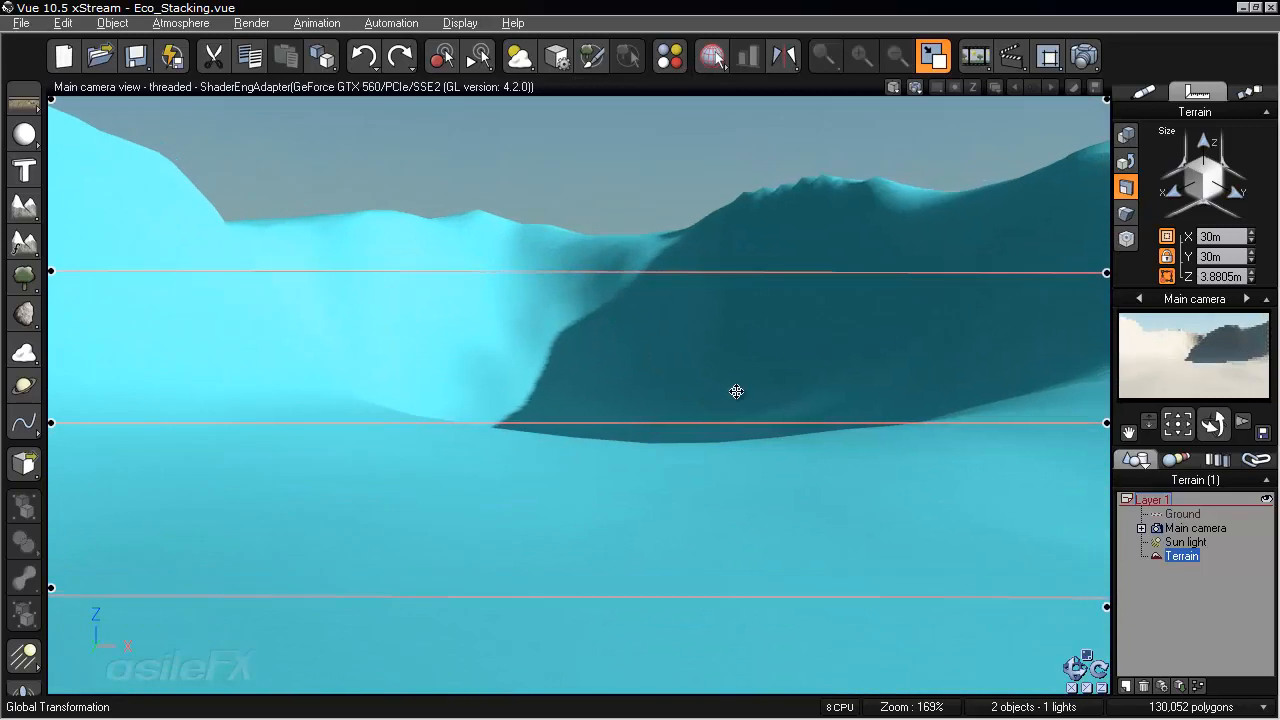
{"action": "left_click", "coordinate": [1185, 595]}
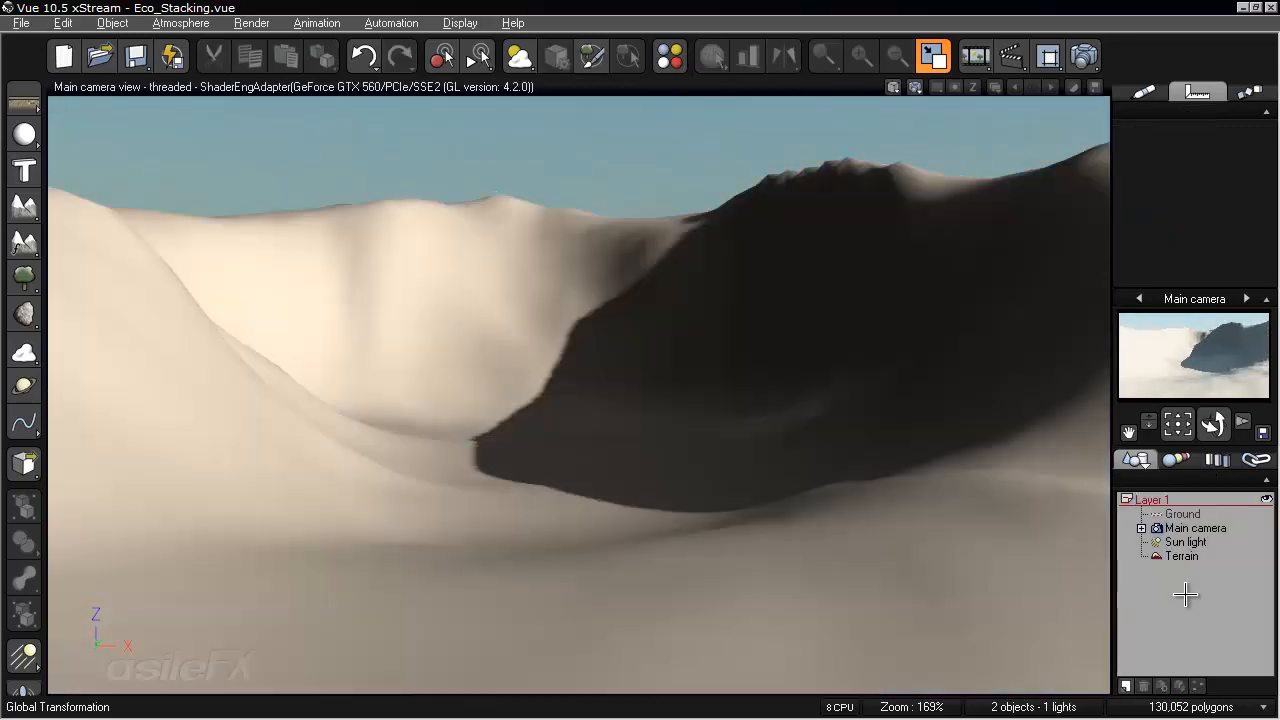
{"action": "key", "text": "ctrl+s"}
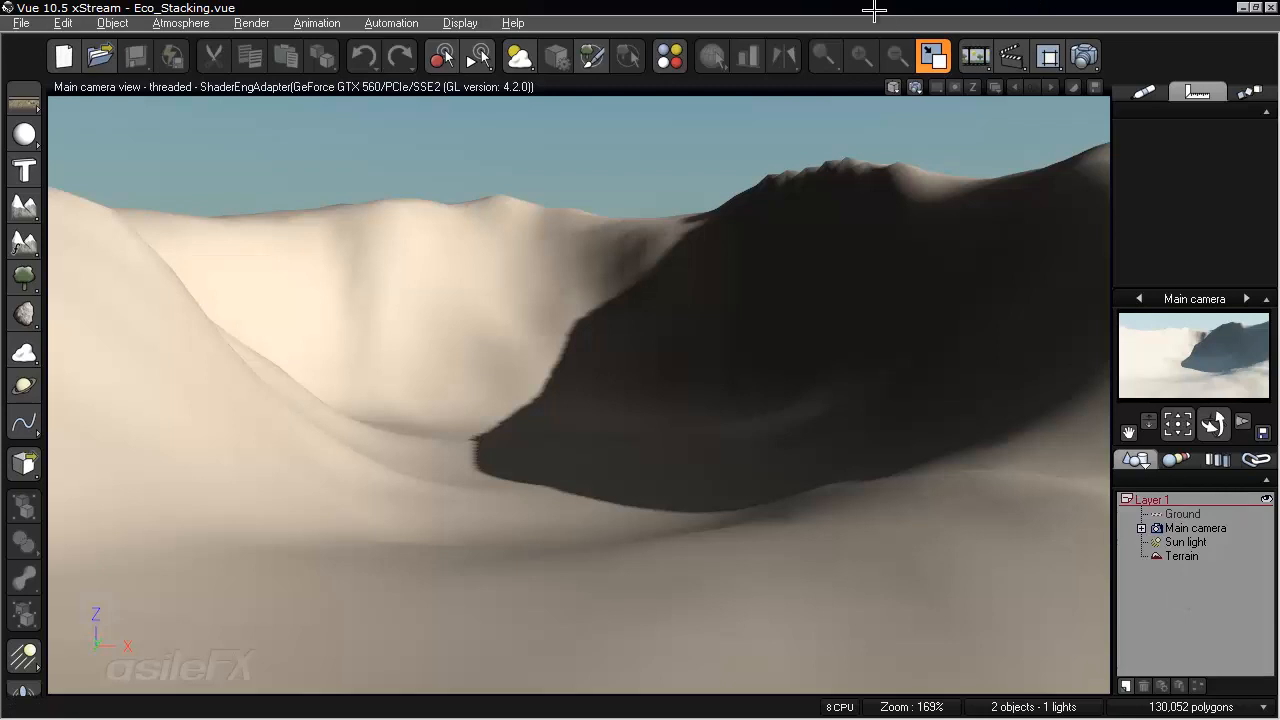
- Set the sun's azimuth to 175.55° and its pitch to 27.52° in the atmosphere settings
{"action": "left_click", "coordinate": [519, 57]}
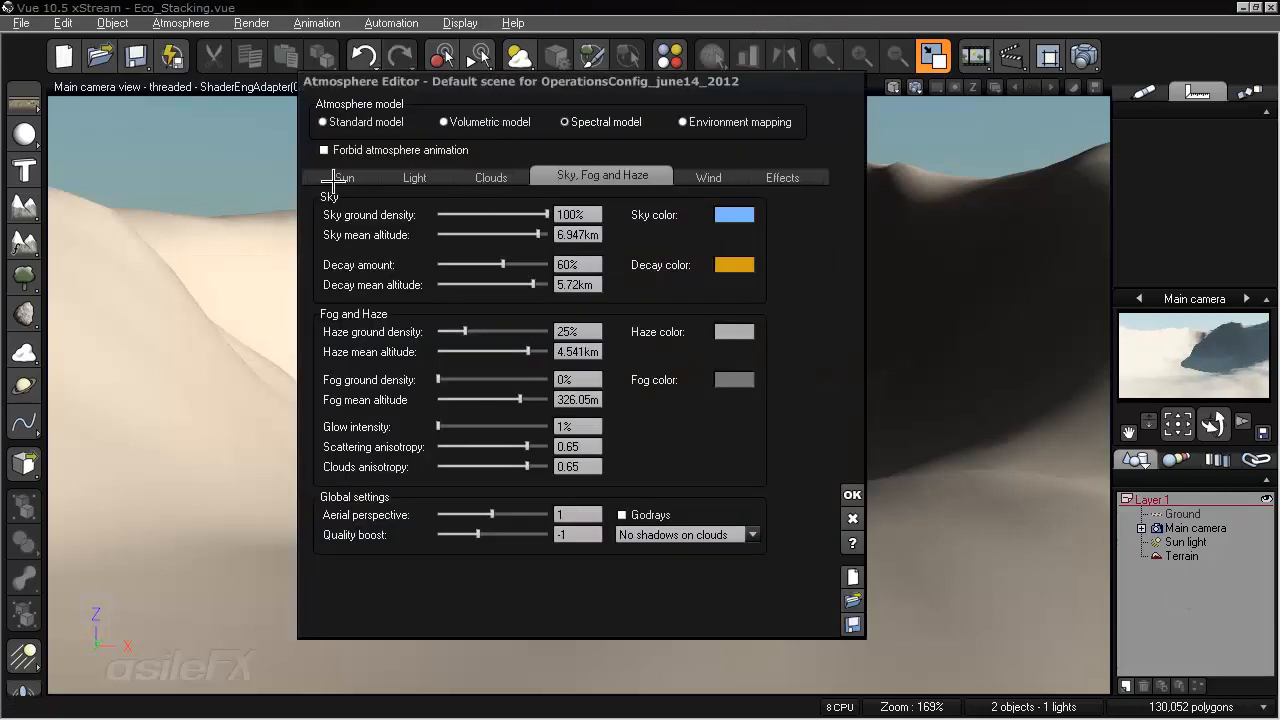
{"action": "left_click", "coordinate": [338, 177]}
{"action": "left_click_drag", "start_coordinate": [519, 261], "coordinate": [532, 286]}
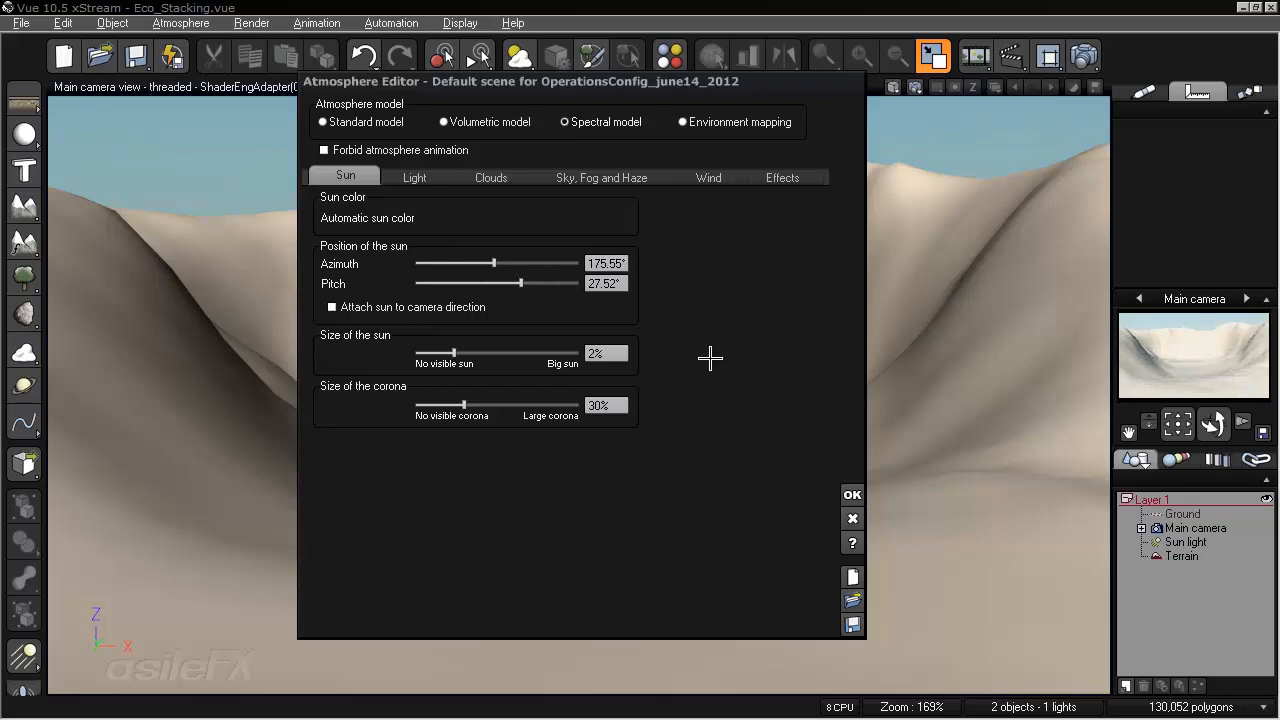
{"action": "left_click", "coordinate": [849, 490]}
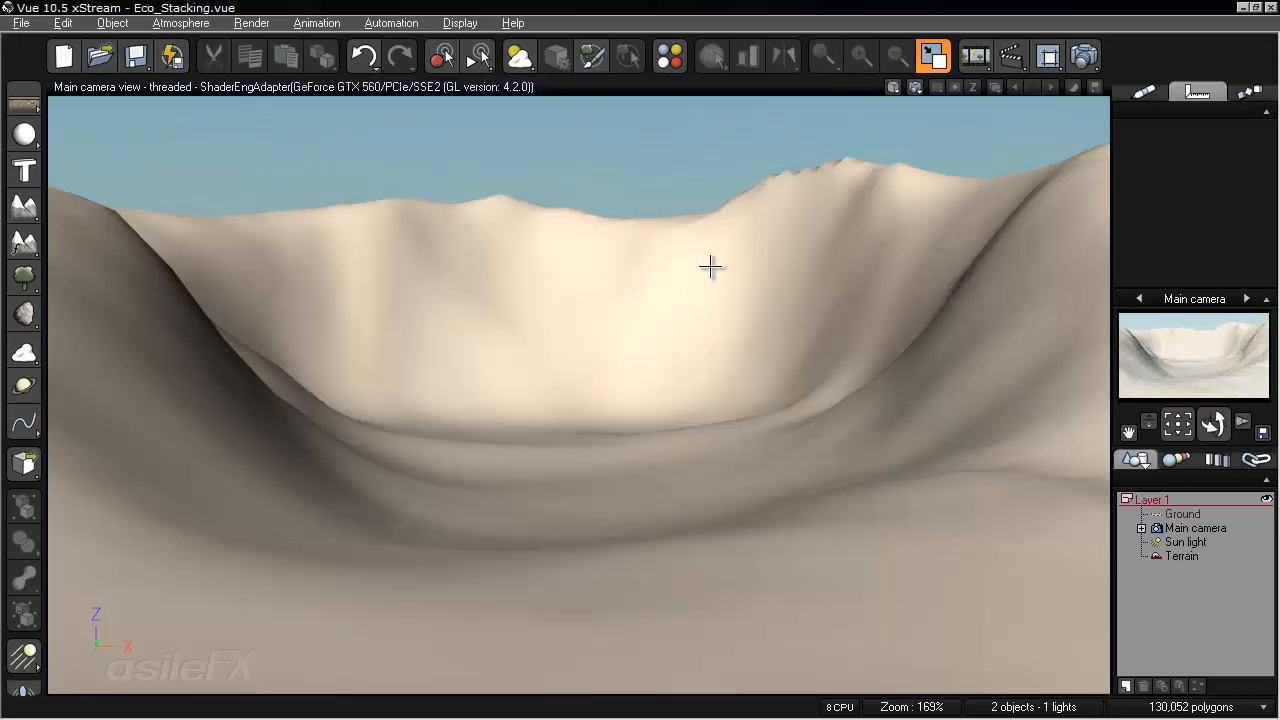
- Reframe the main camera to show more sky above the valley ridge and save the scene
{"action": "right_click_drag", "start_coordinate": [718, 255], "coordinate": [681, 234]}
{"action": "scroll", "coordinate": [680, 235], "scroll_direction": "up", "scroll_amount": 10}
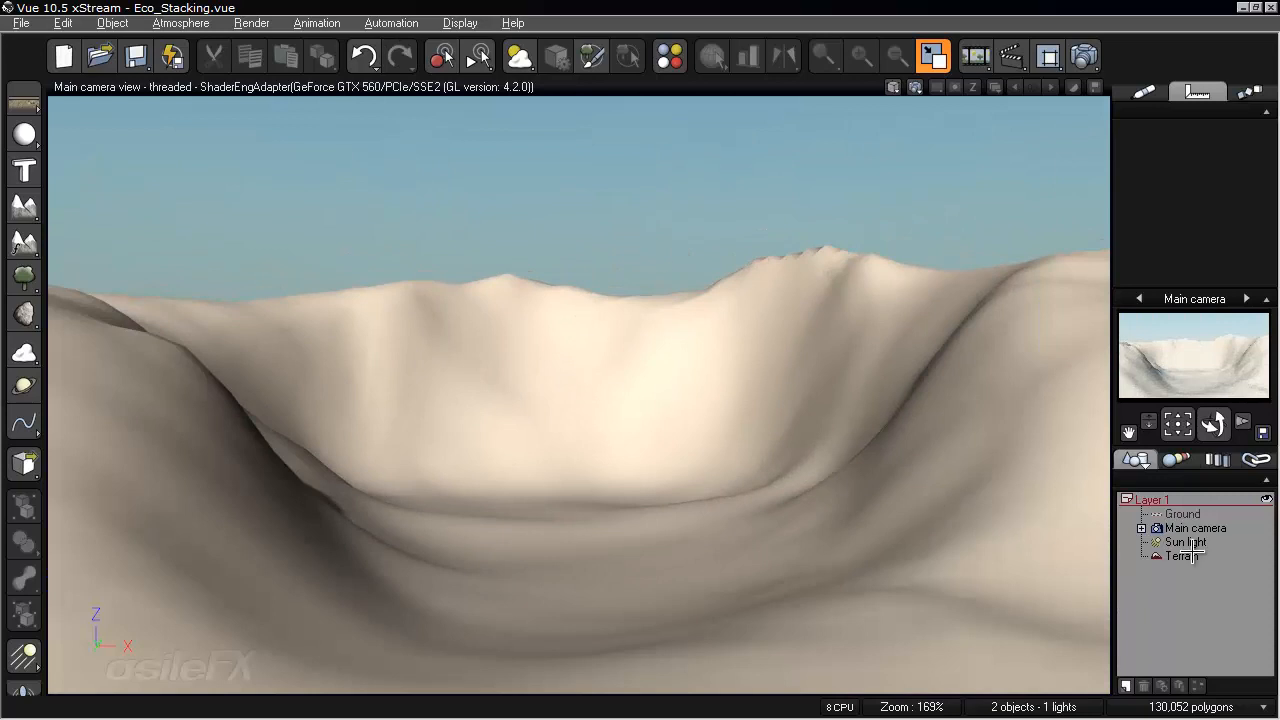
{"action": "left_click", "coordinate": [21, 23]}
{"action": "left_click", "coordinate": [30, 111]}
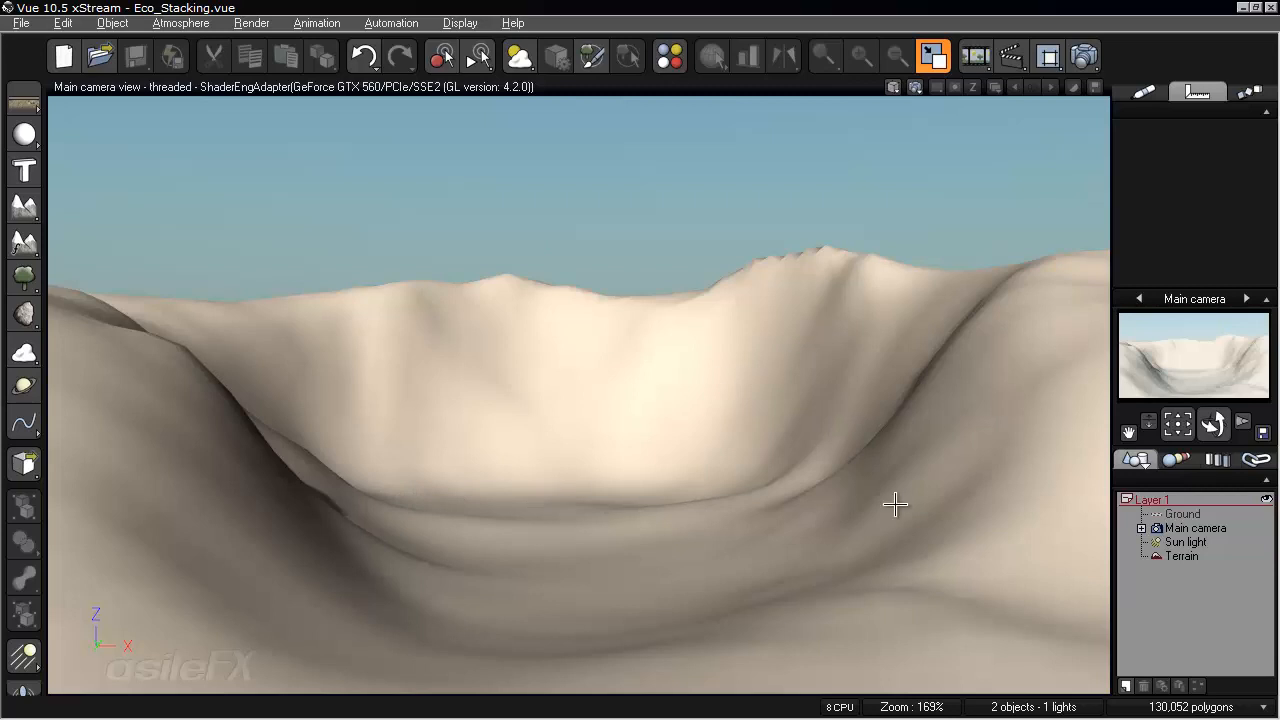
- Reset the terrain's material to the default
{"action": "left_click", "coordinate": [1183, 556]}
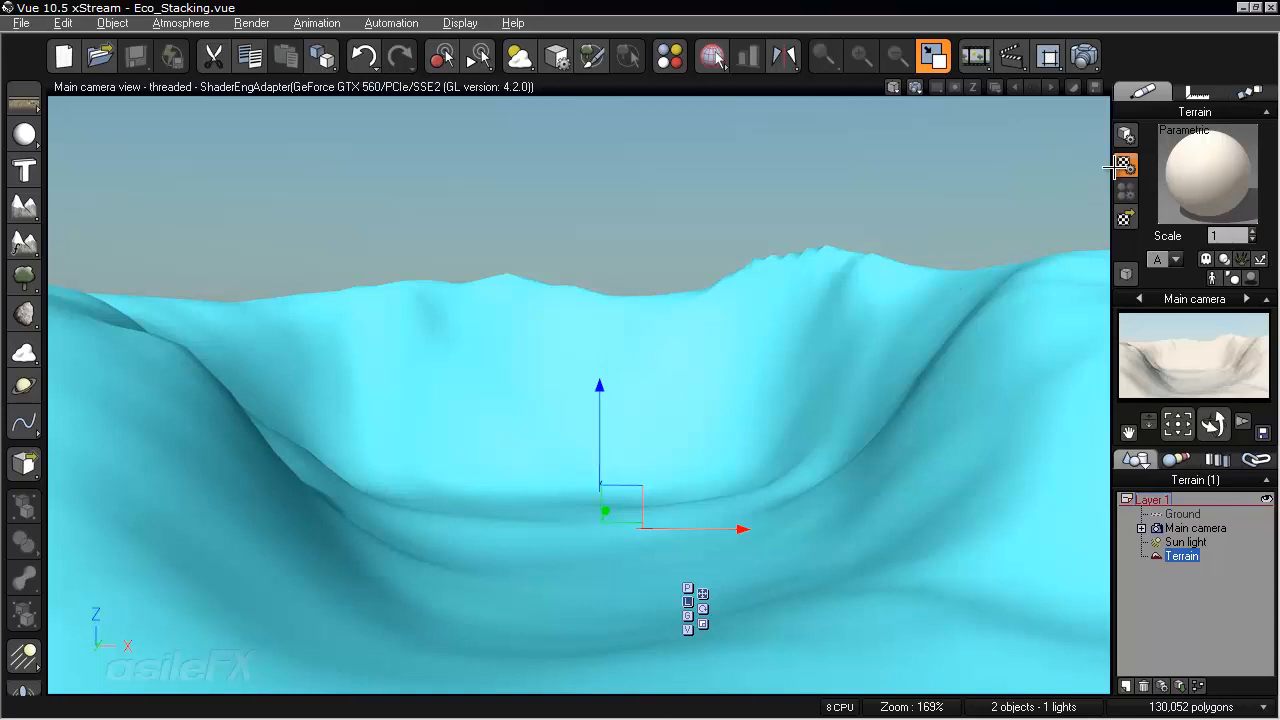
{"action": "right_click", "coordinate": [1181, 171]}
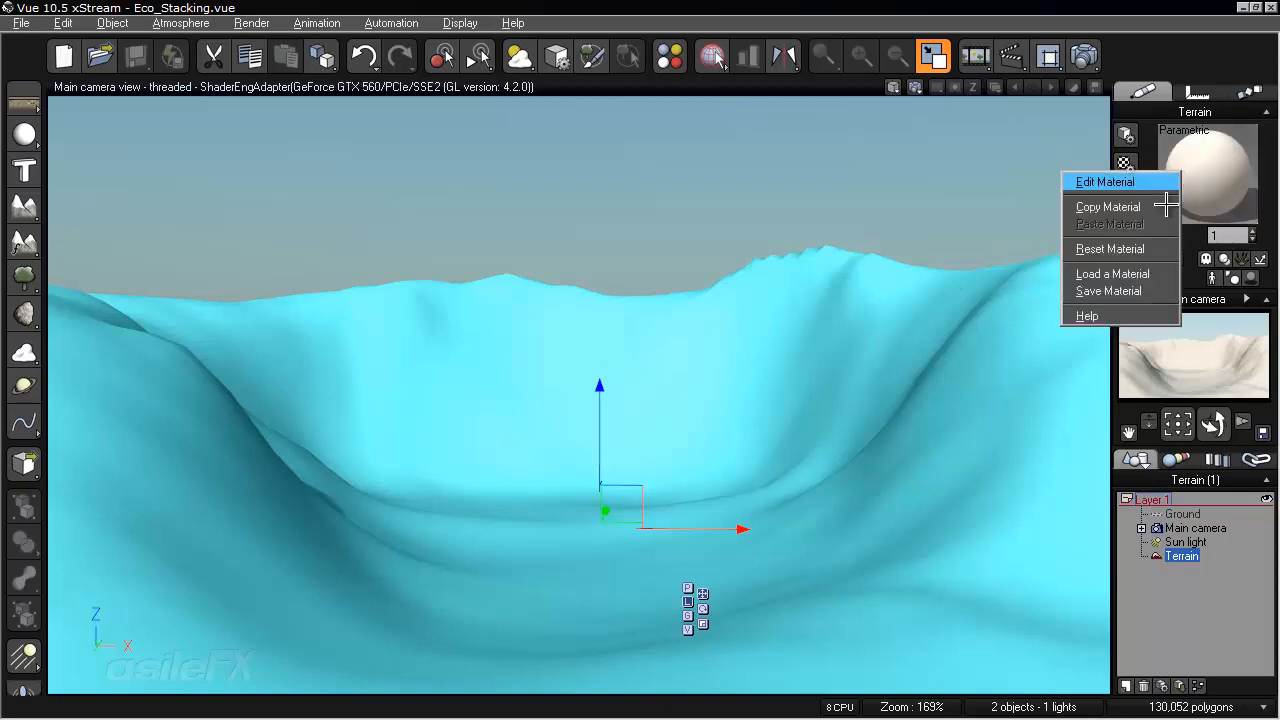
{"action": "left_click", "coordinate": [1145, 286]}
{"action": "left_click", "coordinate": [895, 442]}
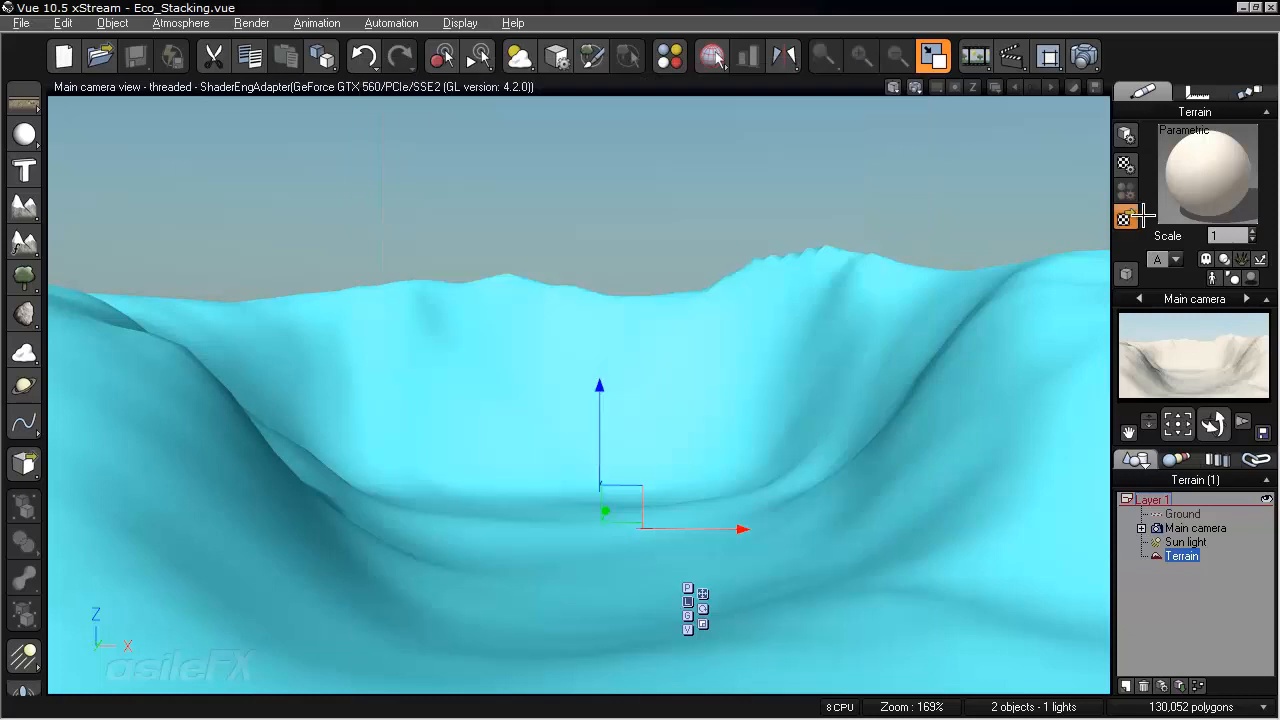
{"action": "right_click", "coordinate": [1168, 212]}
{"action": "left_click", "coordinate": [1152, 250]}
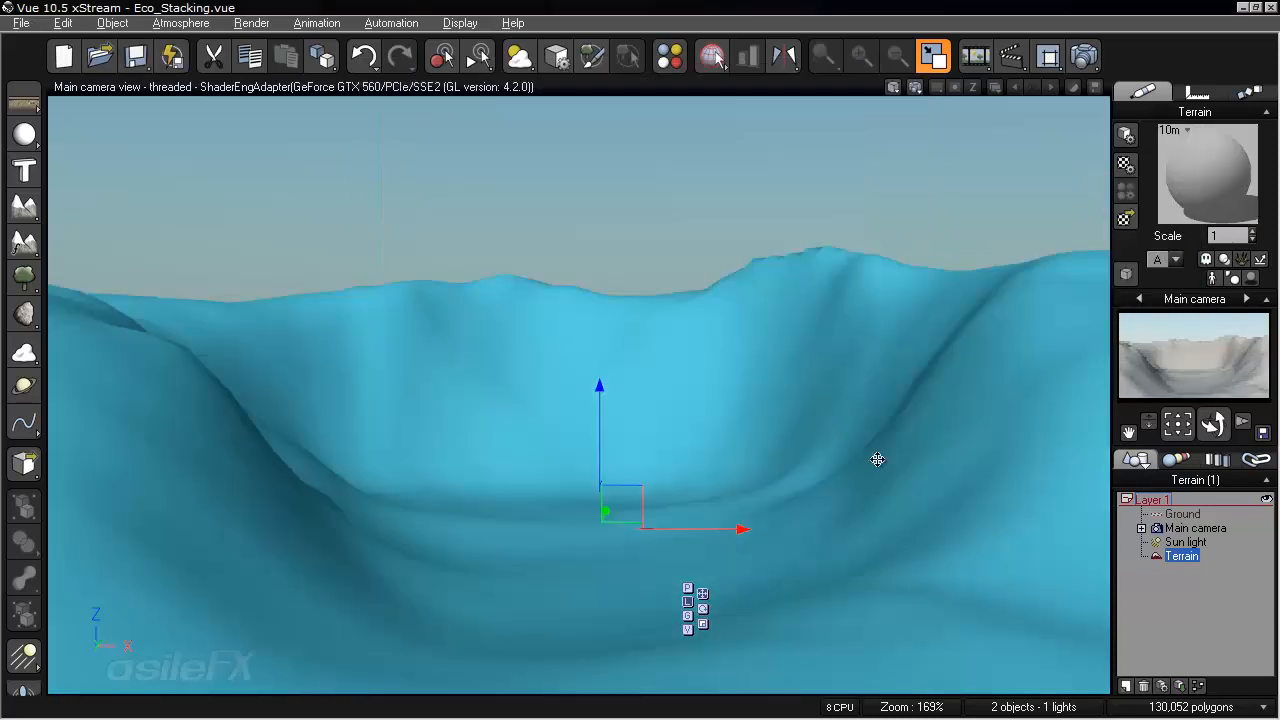
- Rename the terrain's material as Terrain and change its type to EcoSystem
{"action": "left_click", "coordinate": [1194, 600]}
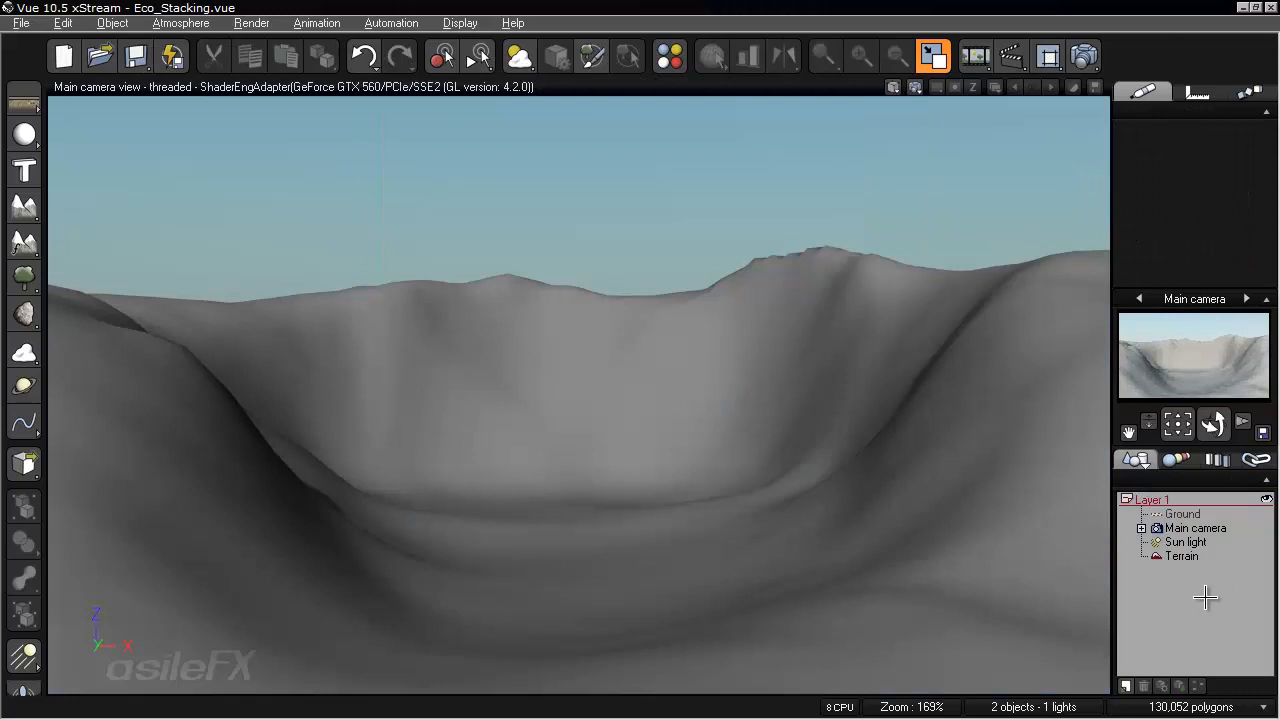
{"action": "double_click", "coordinate": [1178, 556]}
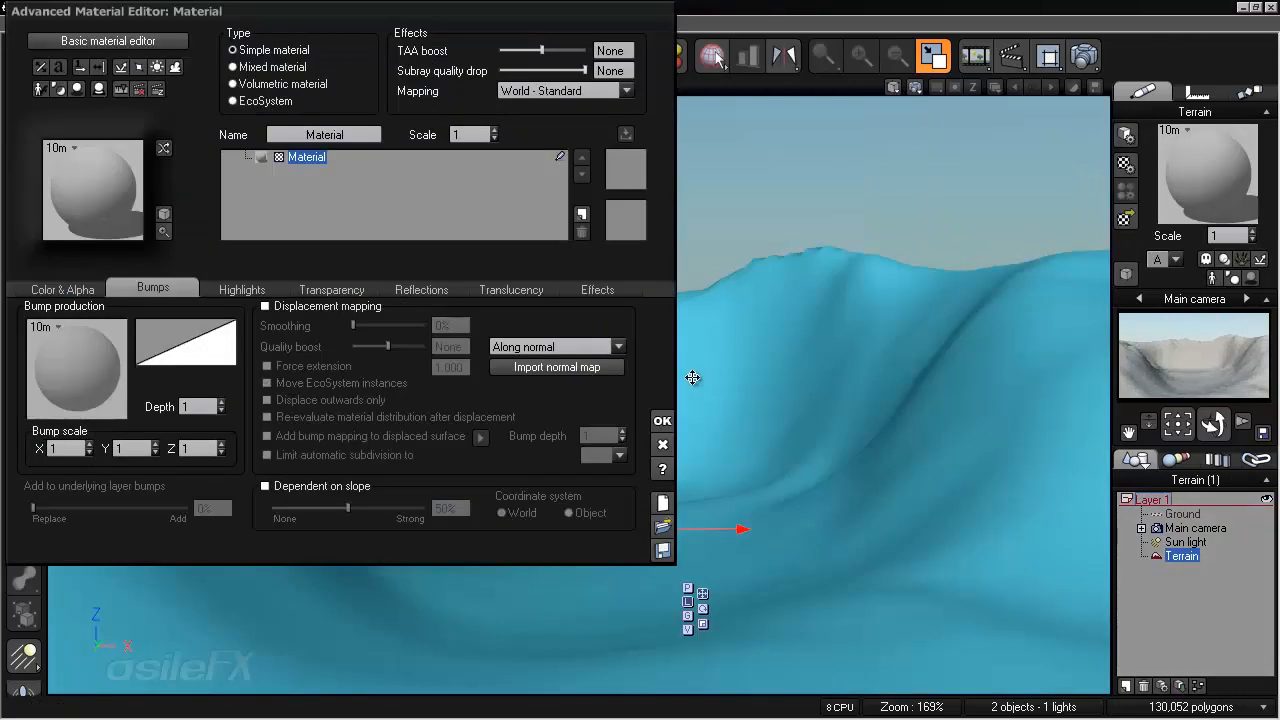
{"action": "left_click", "coordinate": [358, 138]}
{"action": "type", "text": "Terrain"}
{"action": "key", "text": "Return"}
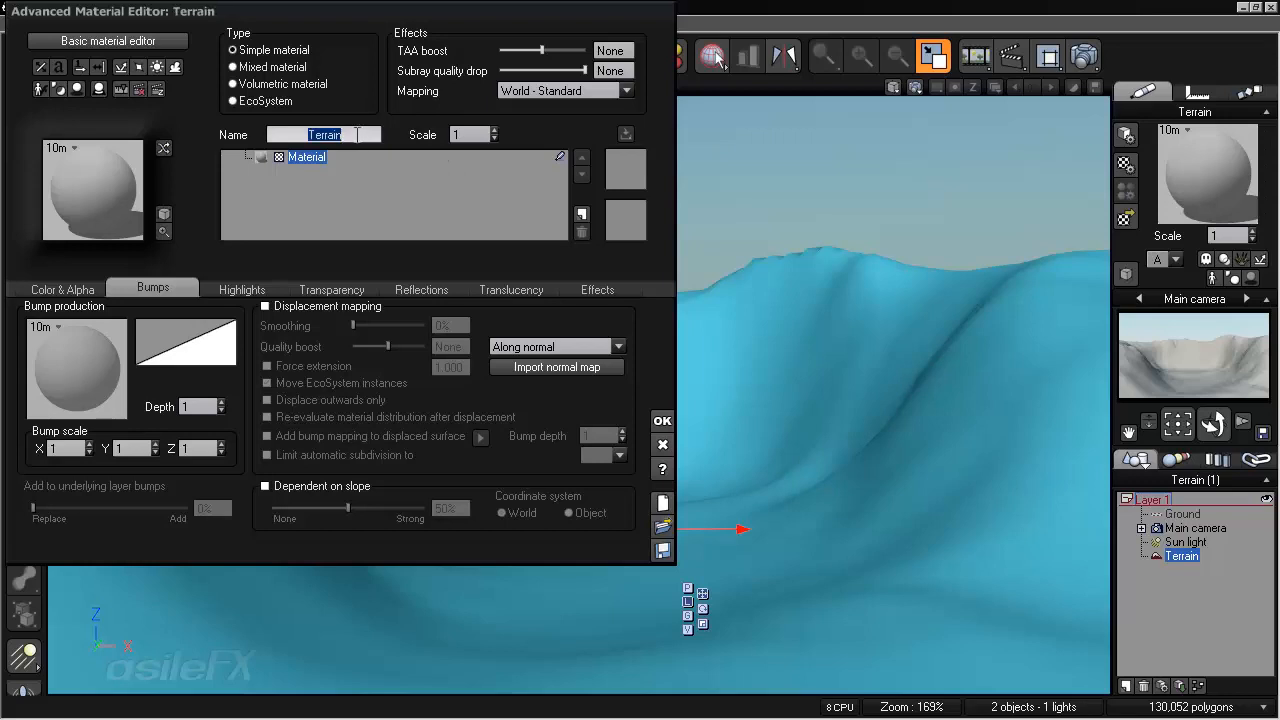
{"action": "left_click", "coordinate": [266, 101]}
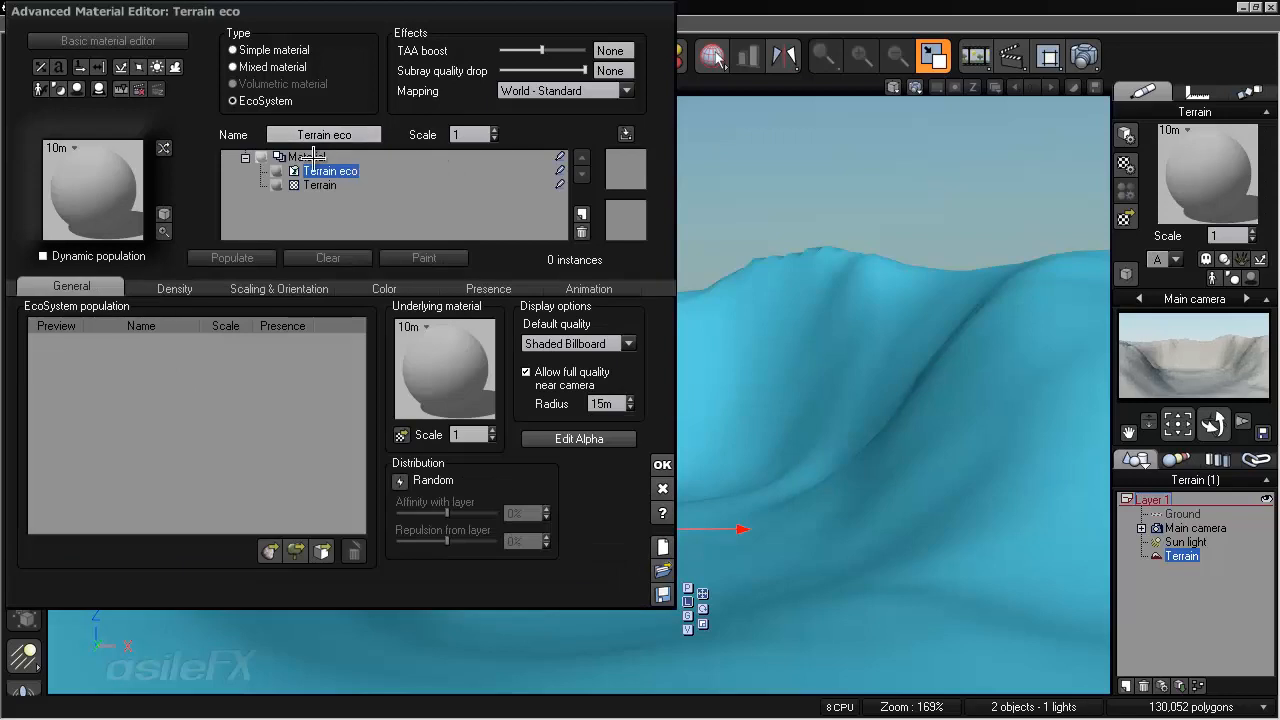
- Add the Rough Desert Rock from the Rough rocks collection to the EcoSystem population and populate the terrain
{"action": "left_click", "coordinate": [268, 552]}
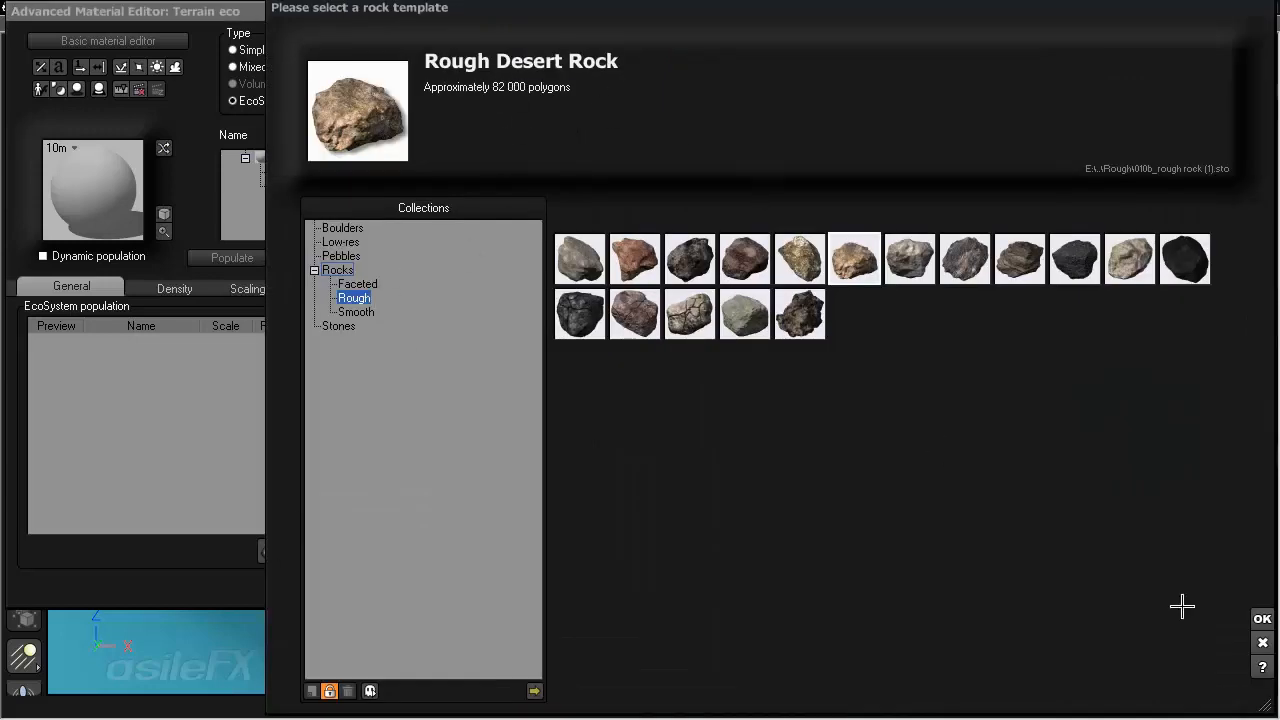
{"action": "left_click", "coordinate": [1260, 617]}
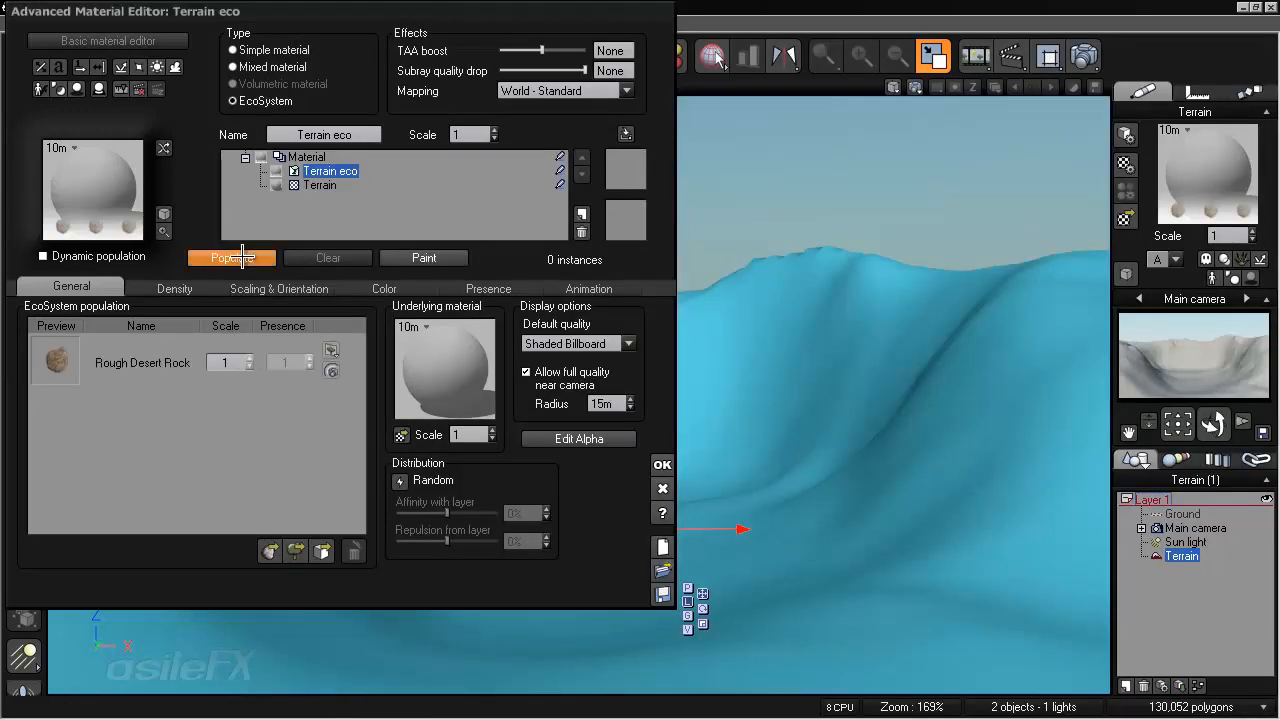
{"action": "left_click", "coordinate": [240, 258]}
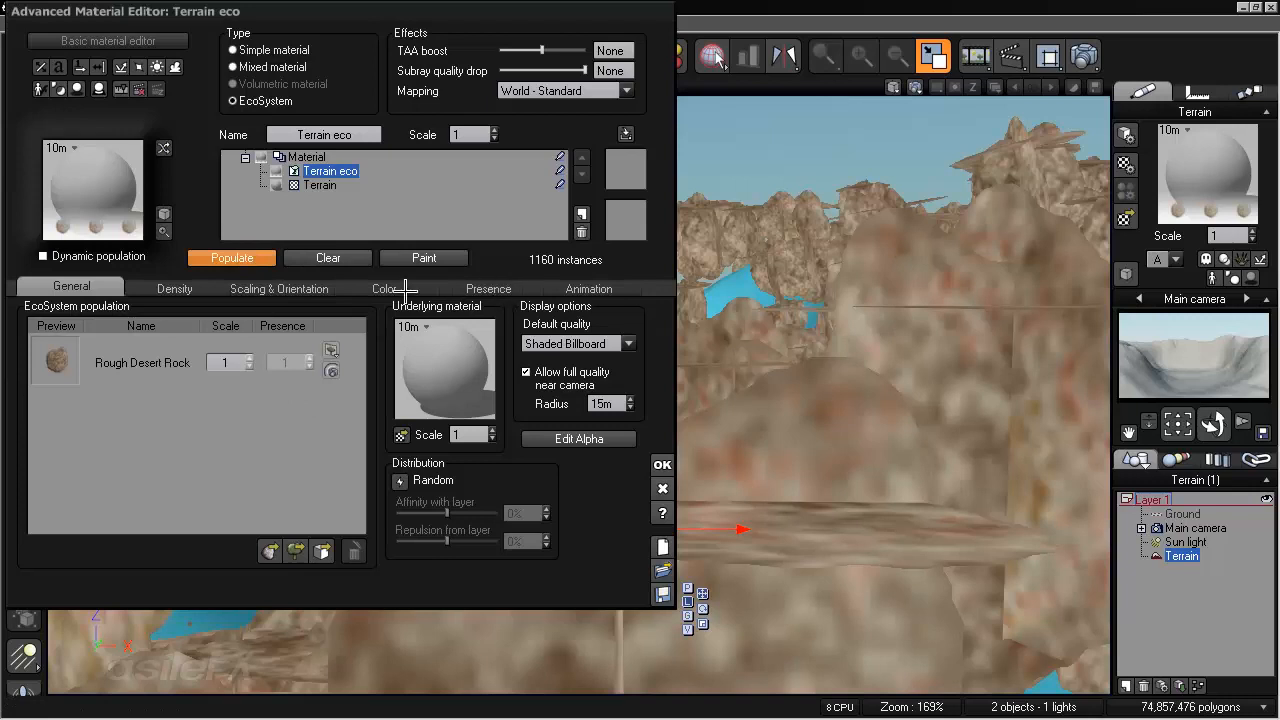
- Raise the lower limit of the EcoSystem's altitude range to -0.61 and repopulate the terrain
{"action": "left_click", "coordinate": [500, 288]}
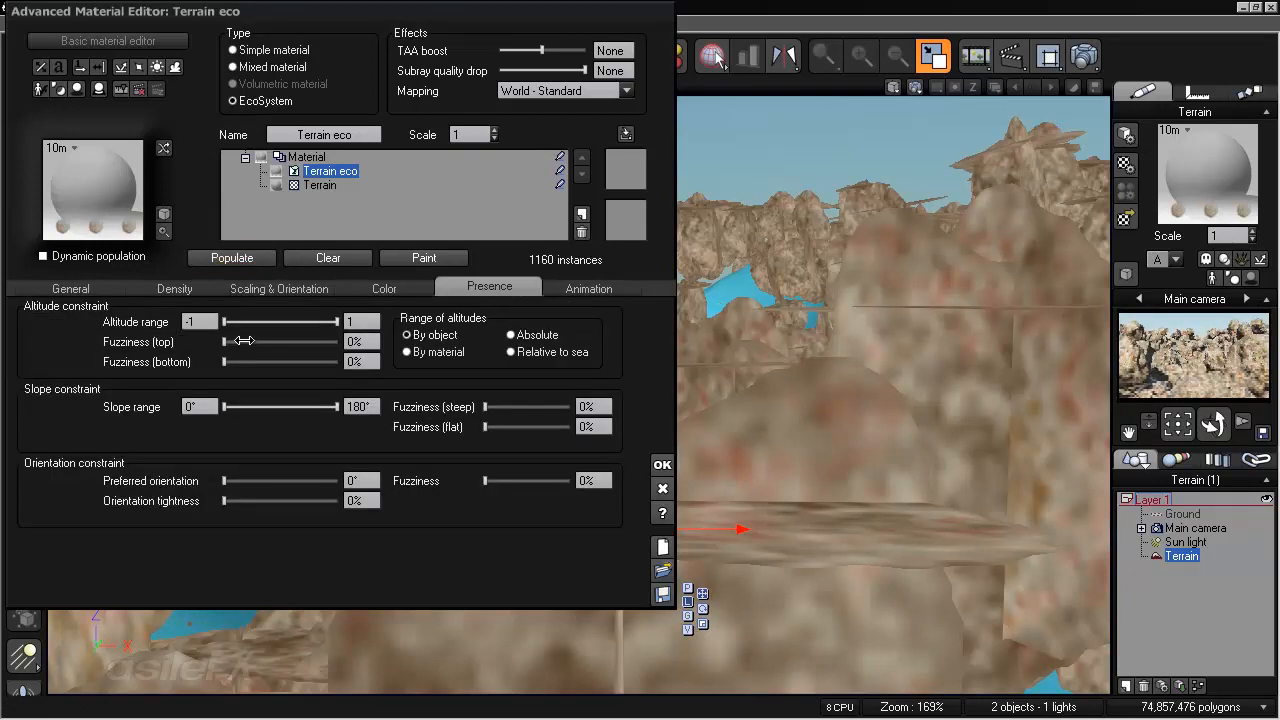
{"action": "mouse_move", "coordinate": [229, 322]}
{"action": "left_mouse_down"}
{"action": "mouse_move", "coordinate": [261, 320]}
{"action": "mouse_move", "coordinate": [241, 321]}
{"action": "left_mouse_up"}
{"action": "left_click", "coordinate": [232, 258]}
{"action": "left_click", "coordinate": [232, 258]}
{"action": "left_click", "coordinate": [236, 258]}
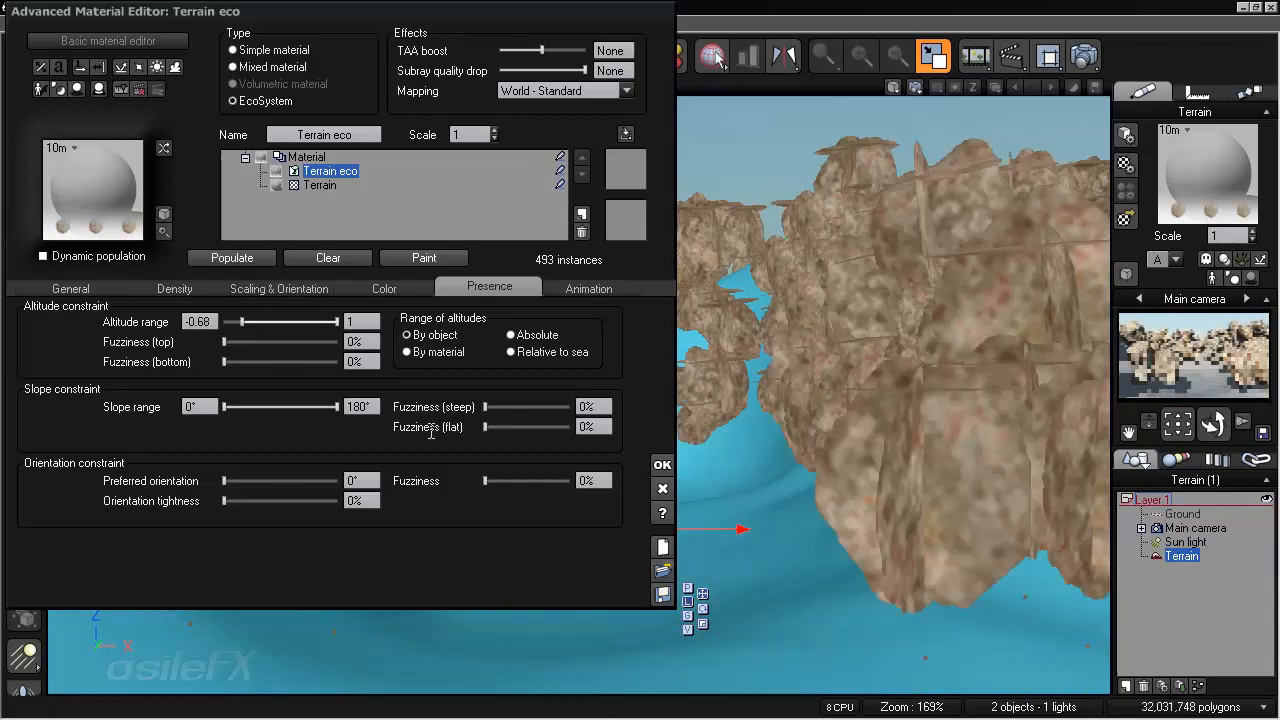
{"action": "left_click_drag", "start_coordinate": [241, 321], "coordinate": [246, 321]}
{"action": "left_click", "coordinate": [232, 258]}
{"action": "left_click", "coordinate": [240, 260]}
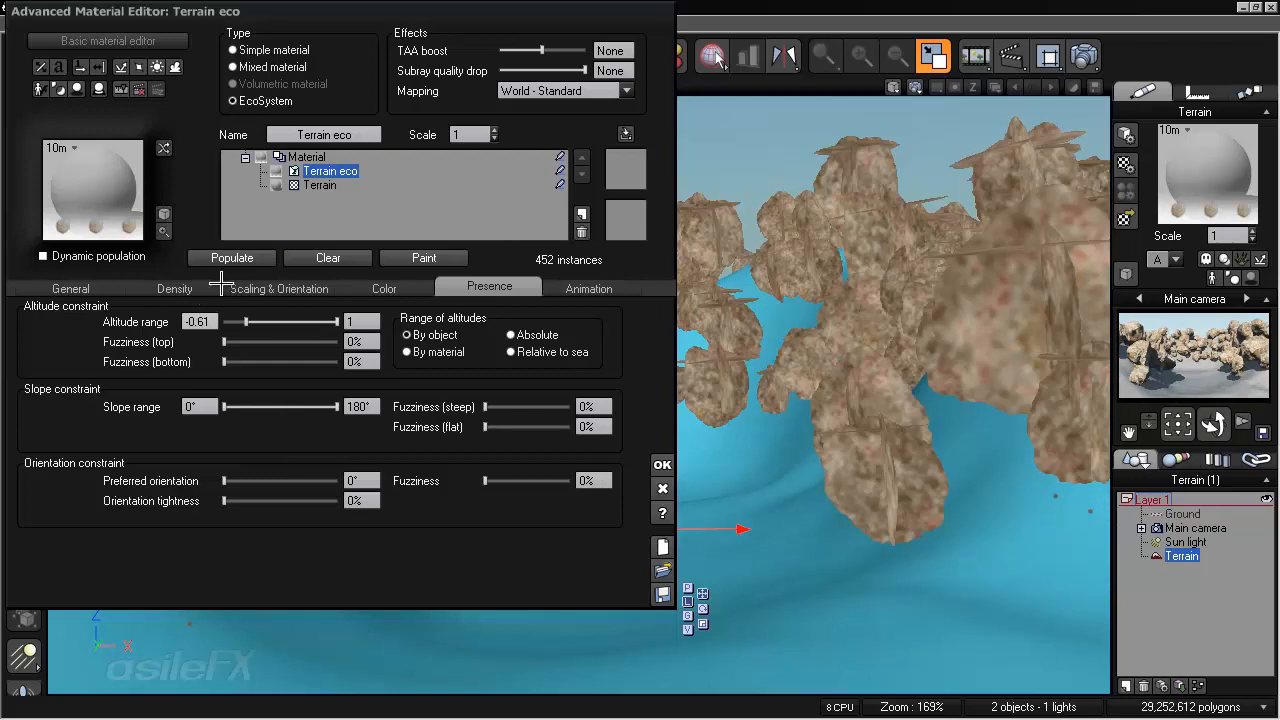
- Set the rocks' overall scaling to 1.825 and repopulate the terrain with stacking allowed
{"action": "left_click", "coordinate": [279, 288]}
{"action": "left_click_drag", "start_coordinate": [108, 330], "coordinate": [122, 331]}
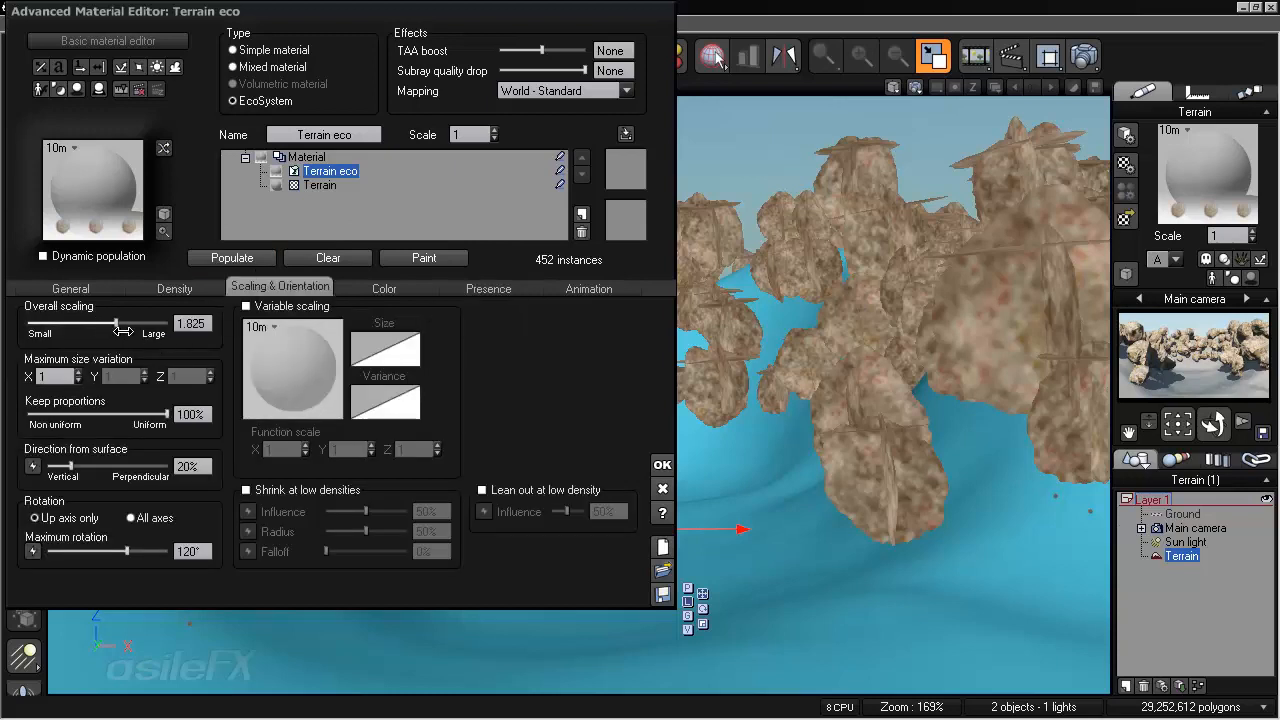
{"action": "left_click", "coordinate": [152, 287]}
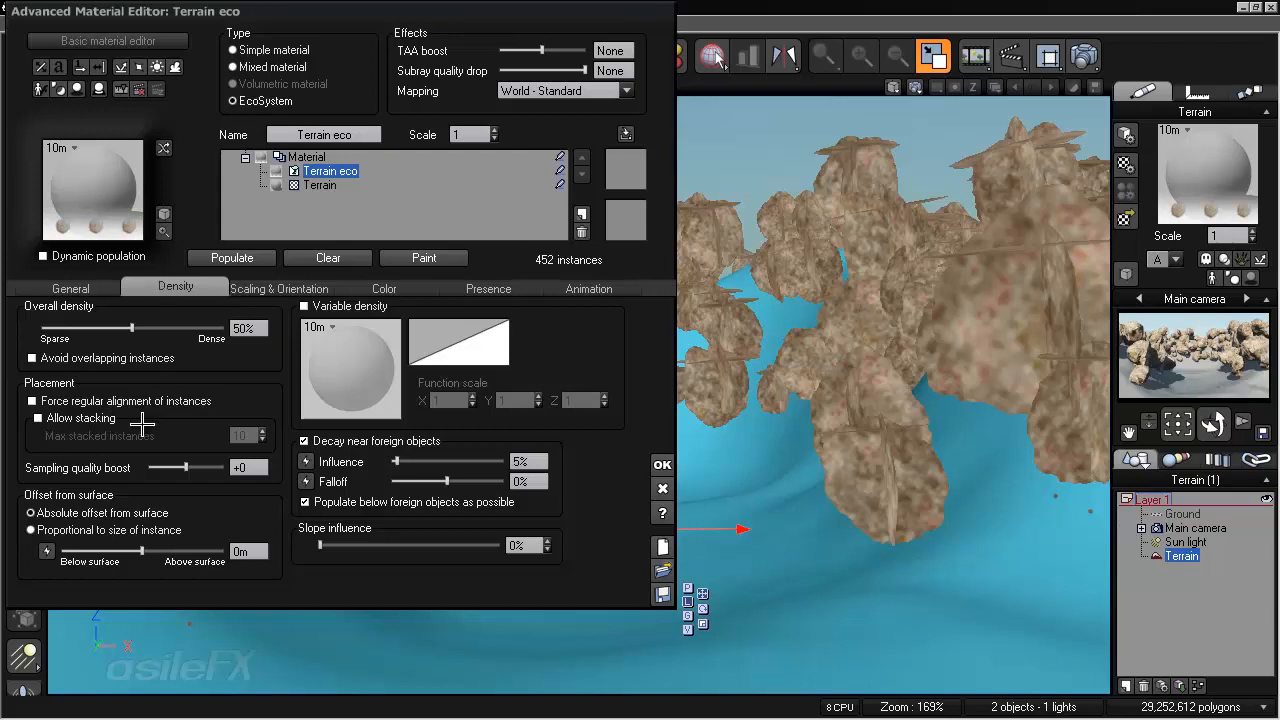
{"action": "left_click", "coordinate": [75, 418]}
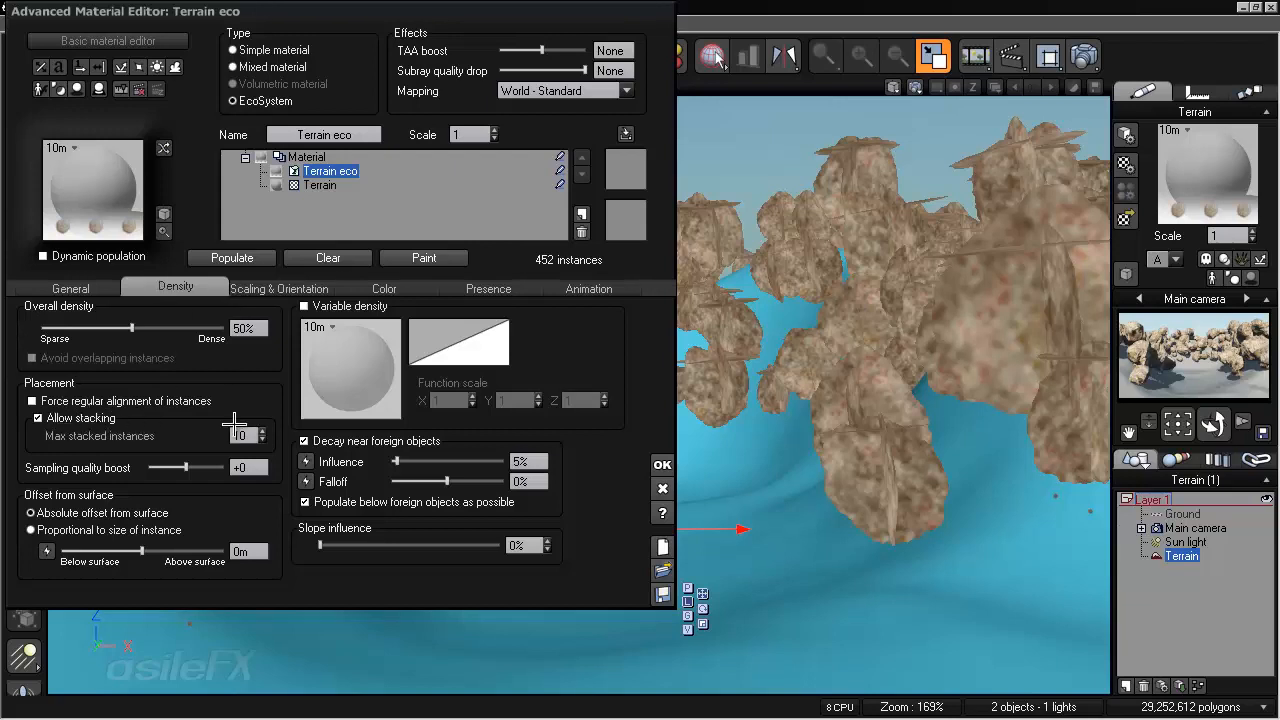
{"action": "left_click", "coordinate": [238, 438]}
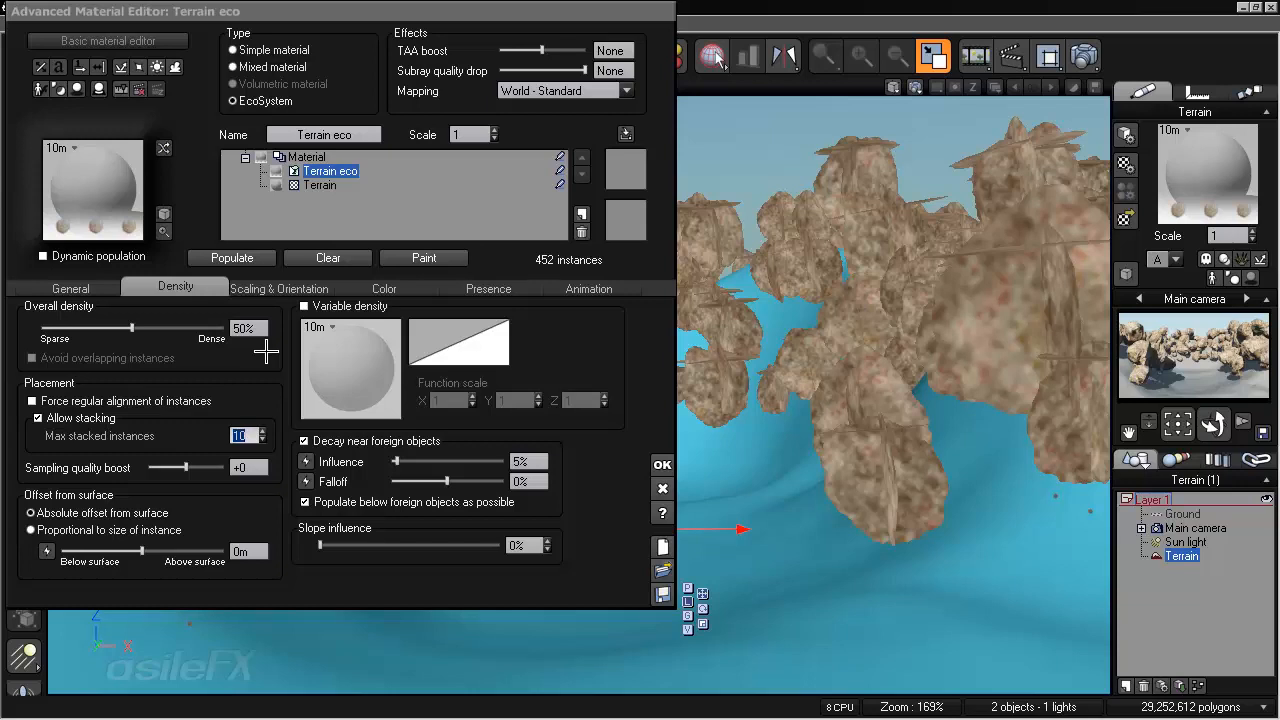
{"action": "left_click", "coordinate": [240, 262]}
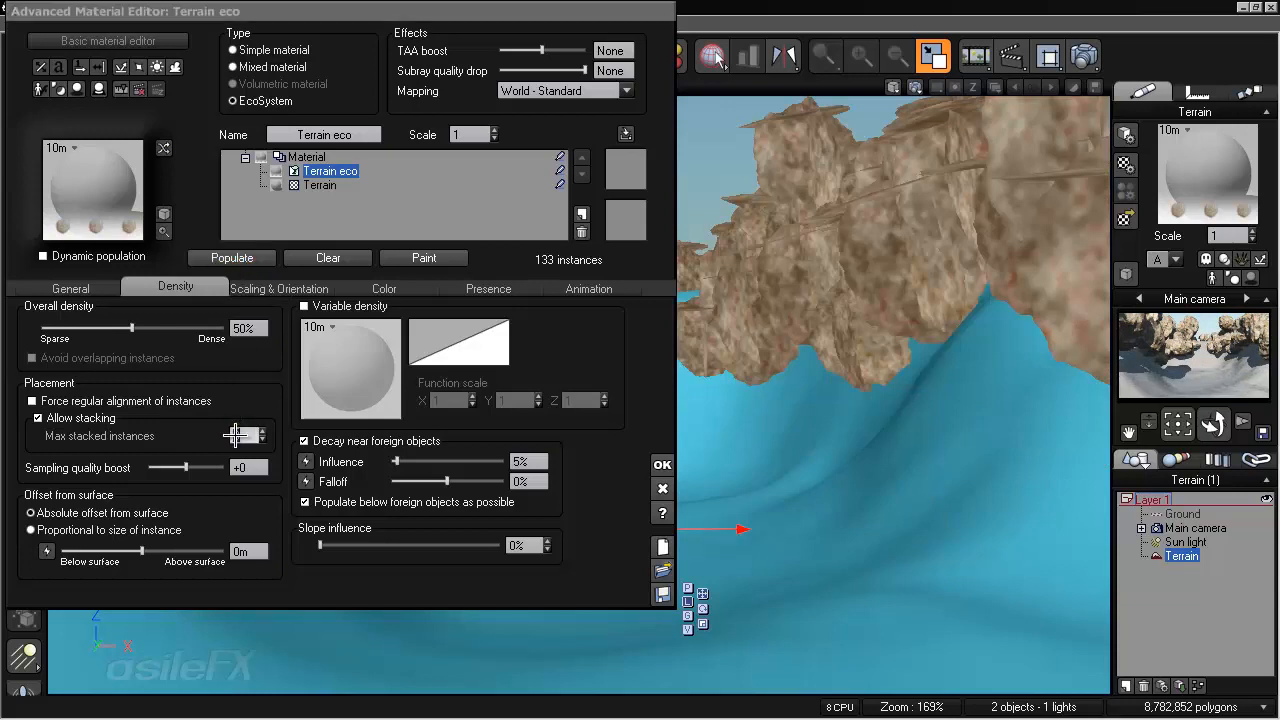
- Limit stacking to 1 instance, set the overall density to 78%, and repopulate the rocks
{"action": "left_click", "coordinate": [255, 257]}
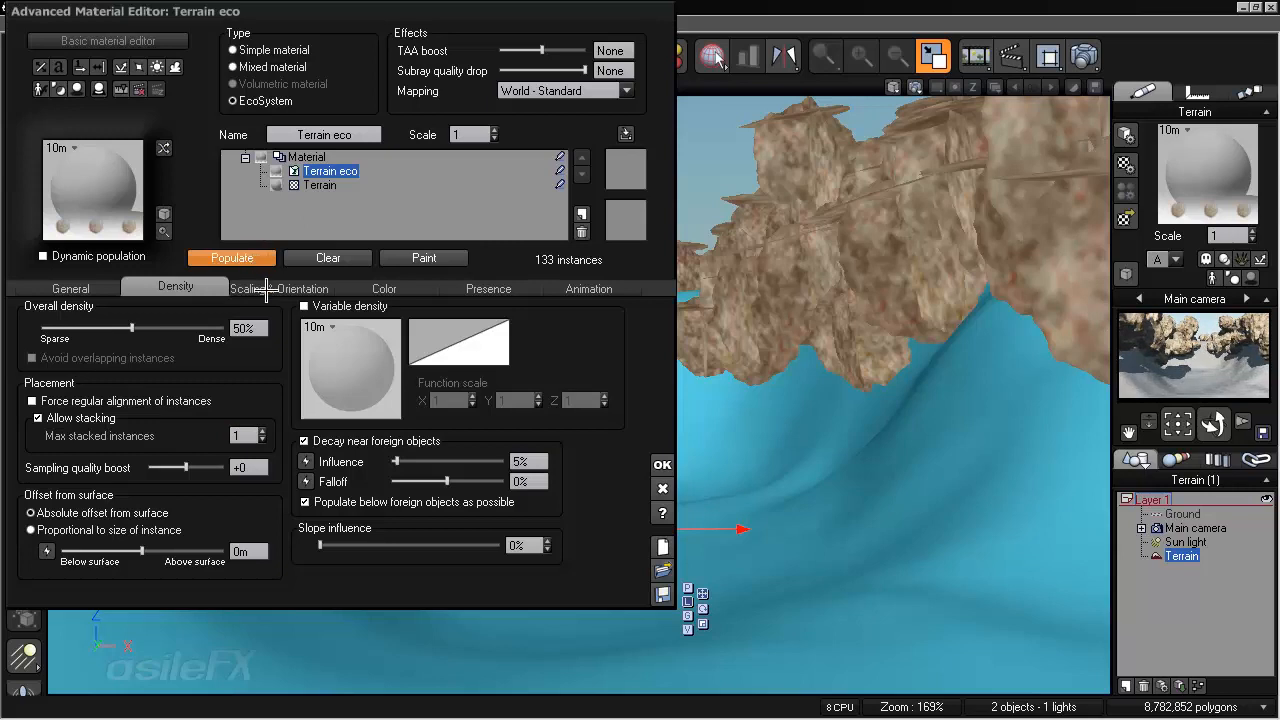
{"action": "mouse_move", "coordinate": [179, 328]}
{"action": "left_mouse_down"}
{"action": "mouse_move", "coordinate": [196, 328]}
{"action": "mouse_move", "coordinate": [182, 328]}
{"action": "left_mouse_up"}
{"action": "left_click", "coordinate": [238, 260]}
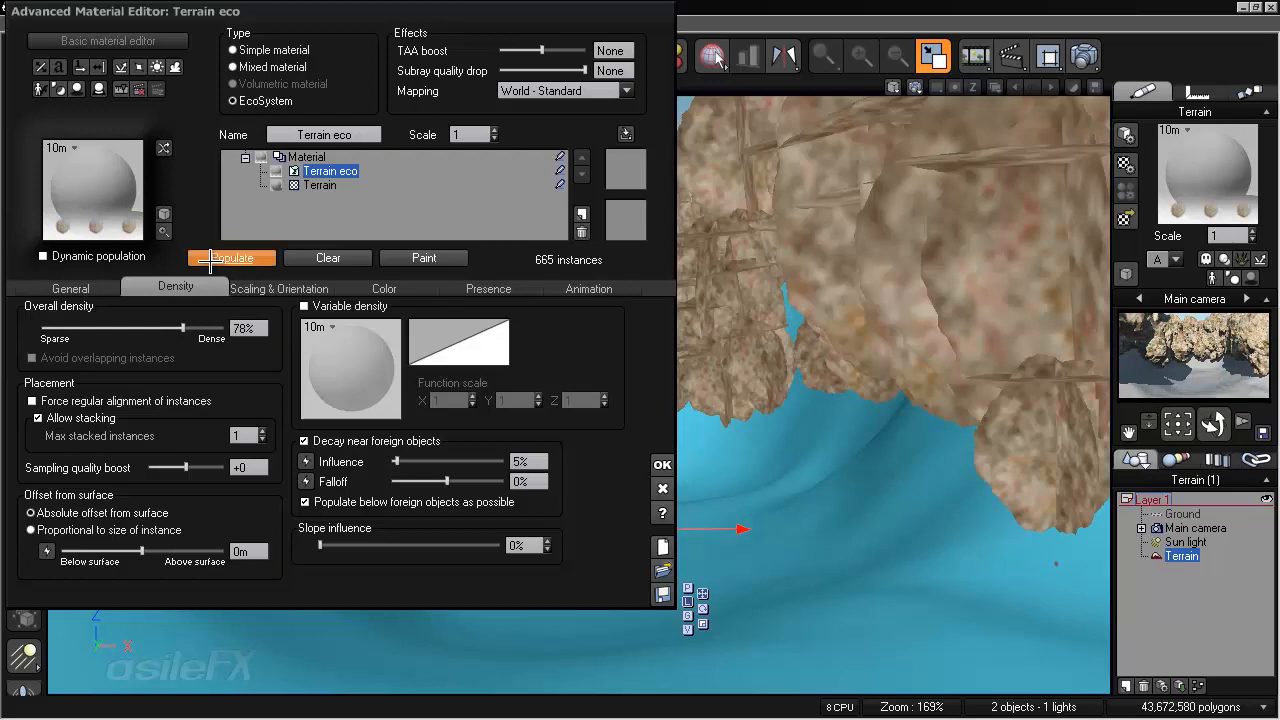
{"action": "left_click", "coordinate": [210, 260]}
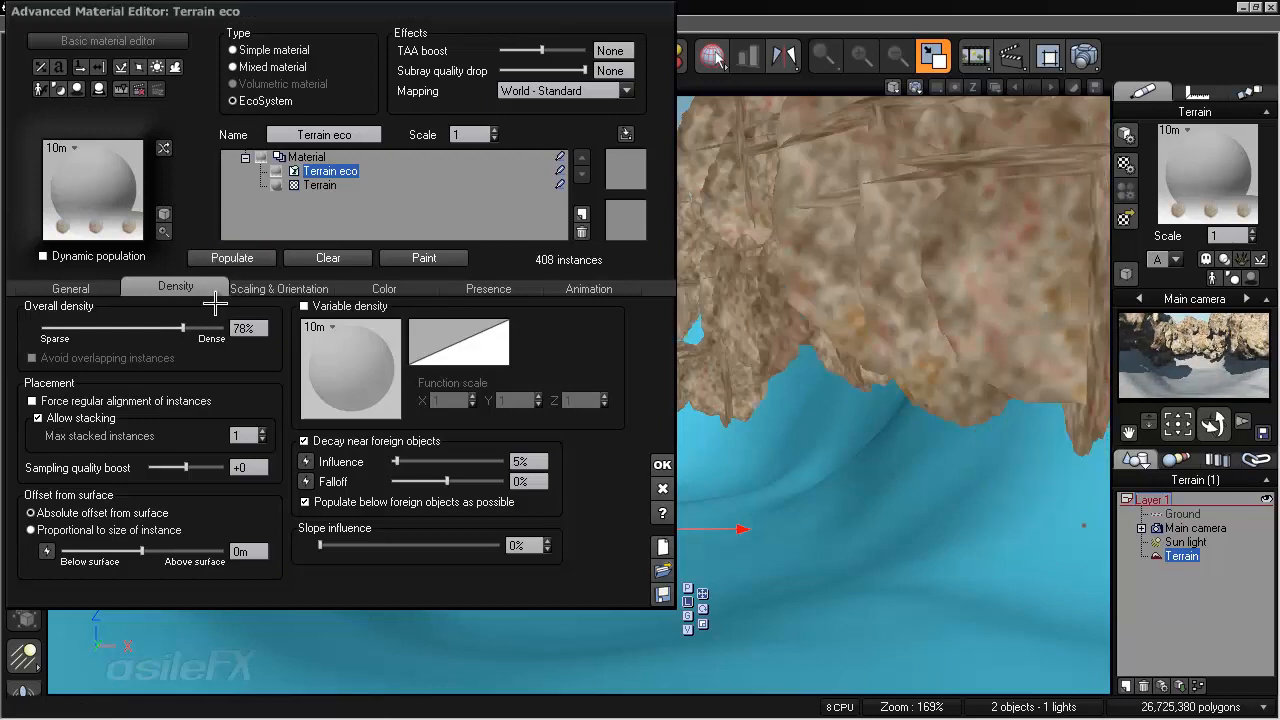
- Raise the maximum number of stacked instances to 4, trying 2 first, and repopulate the rocks each time
{"action": "left_click", "coordinate": [244, 435]}
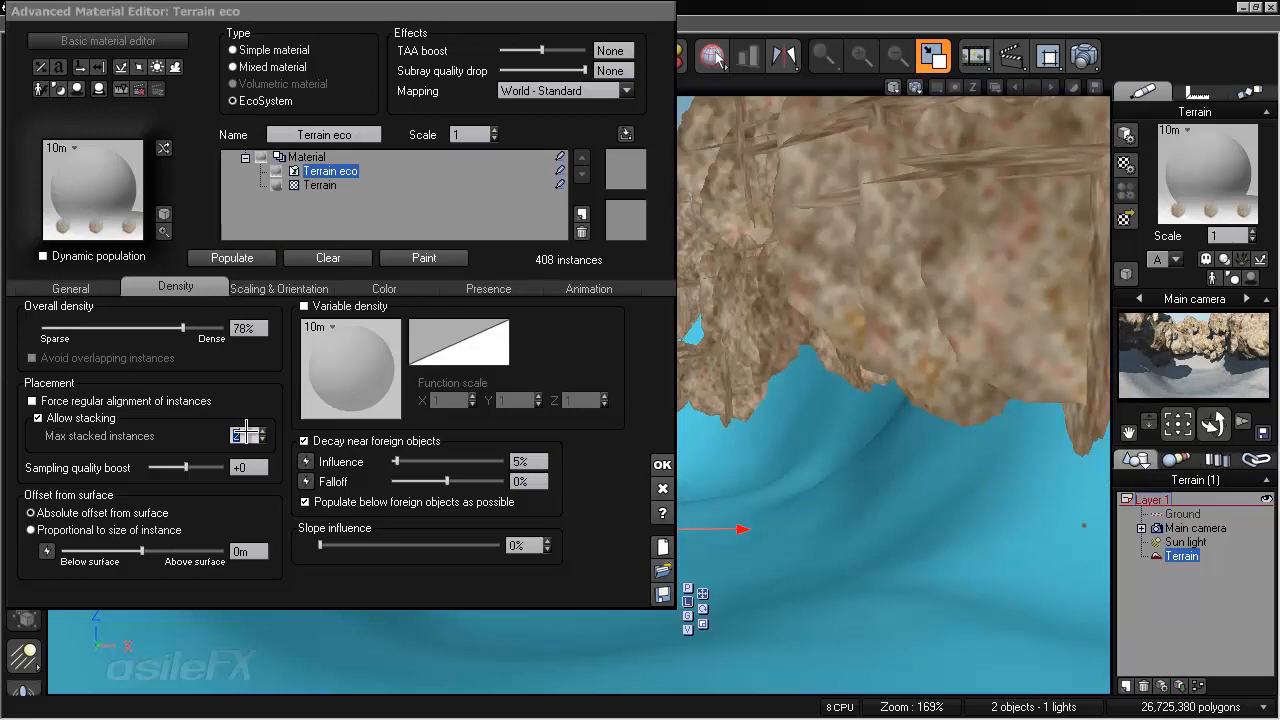
{"action": "left_click", "coordinate": [232, 258]}
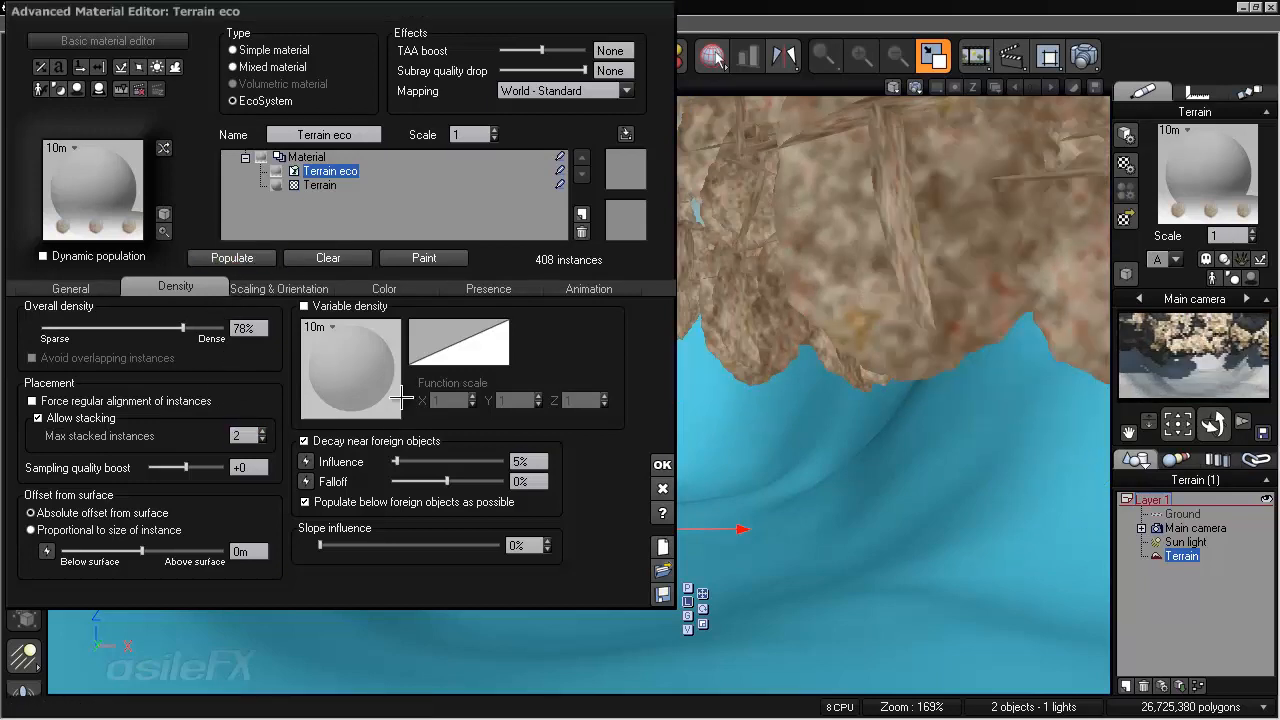
{"action": "left_click", "coordinate": [244, 435]}
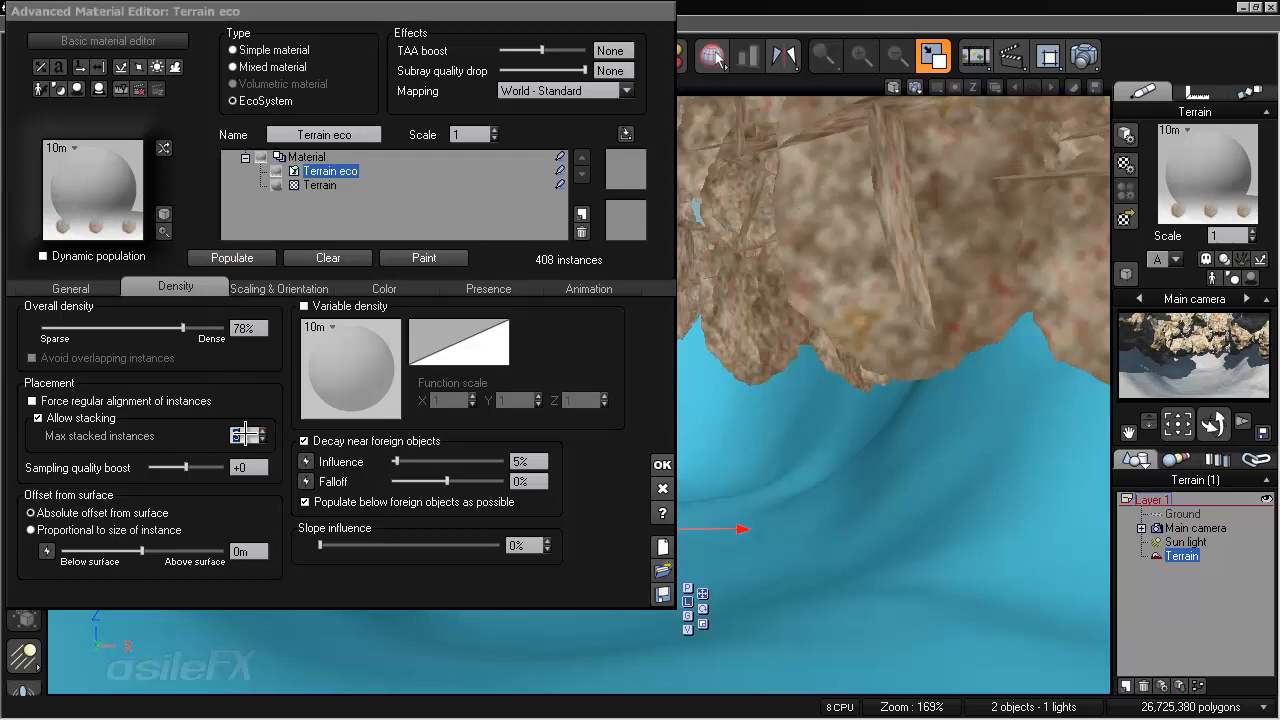
{"action": "type", "text": "4"}
{"action": "left_click", "coordinate": [232, 258]}
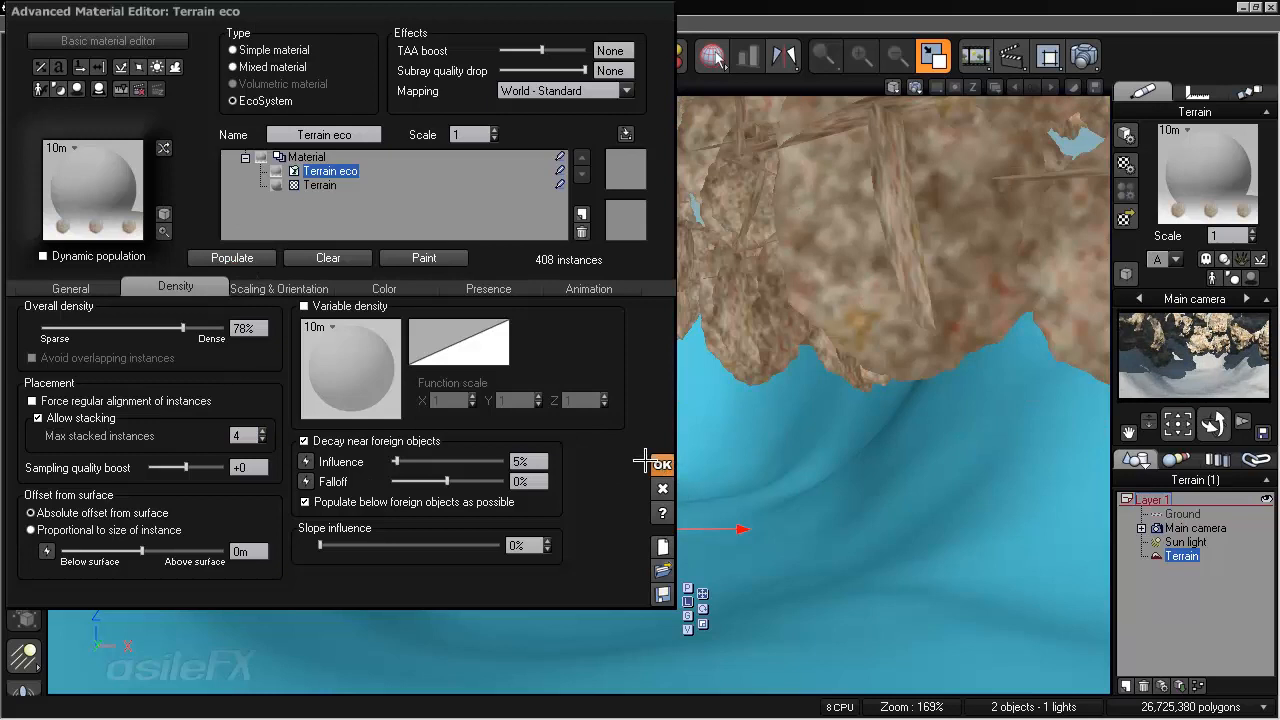
- Repopulate the rocks without decay near foreign objects, accept the material, and return to the four-view layout
{"action": "left_click", "coordinate": [304, 441]}
{"action": "left_click", "coordinate": [245, 256]}
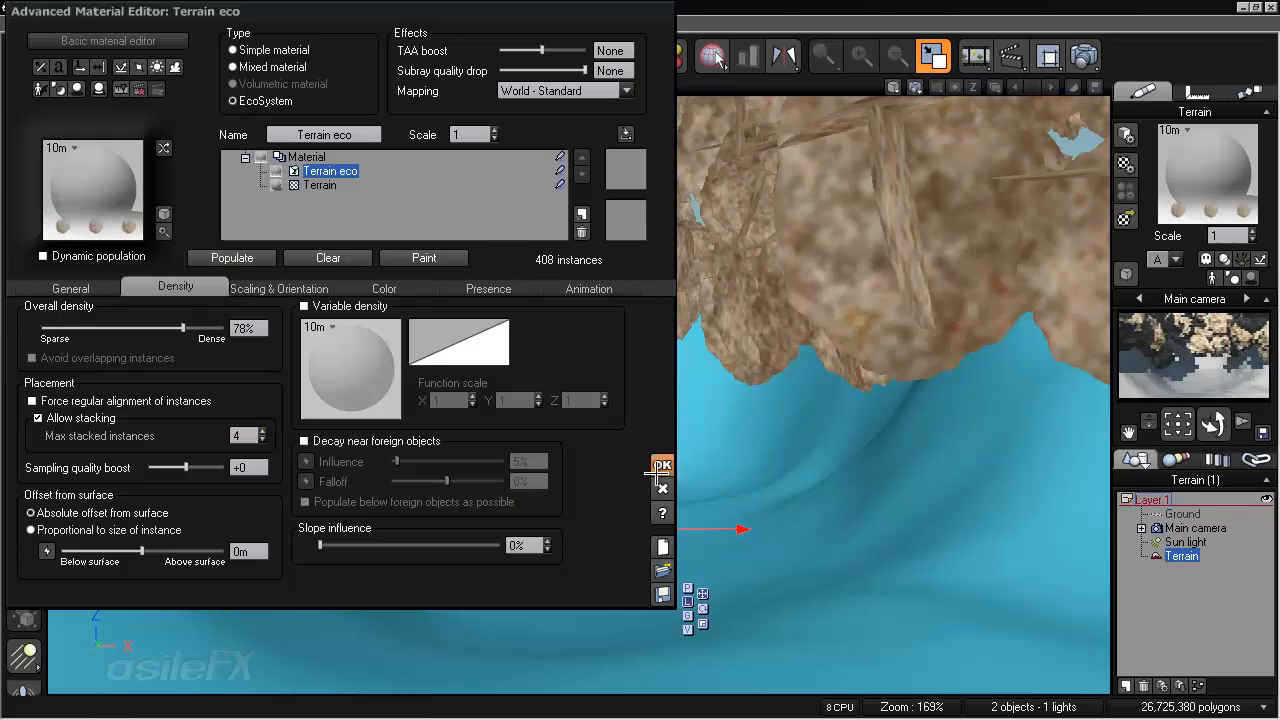
{"action": "left_click", "coordinate": [662, 465]}
{"action": "double_click", "coordinate": [629, 88]}
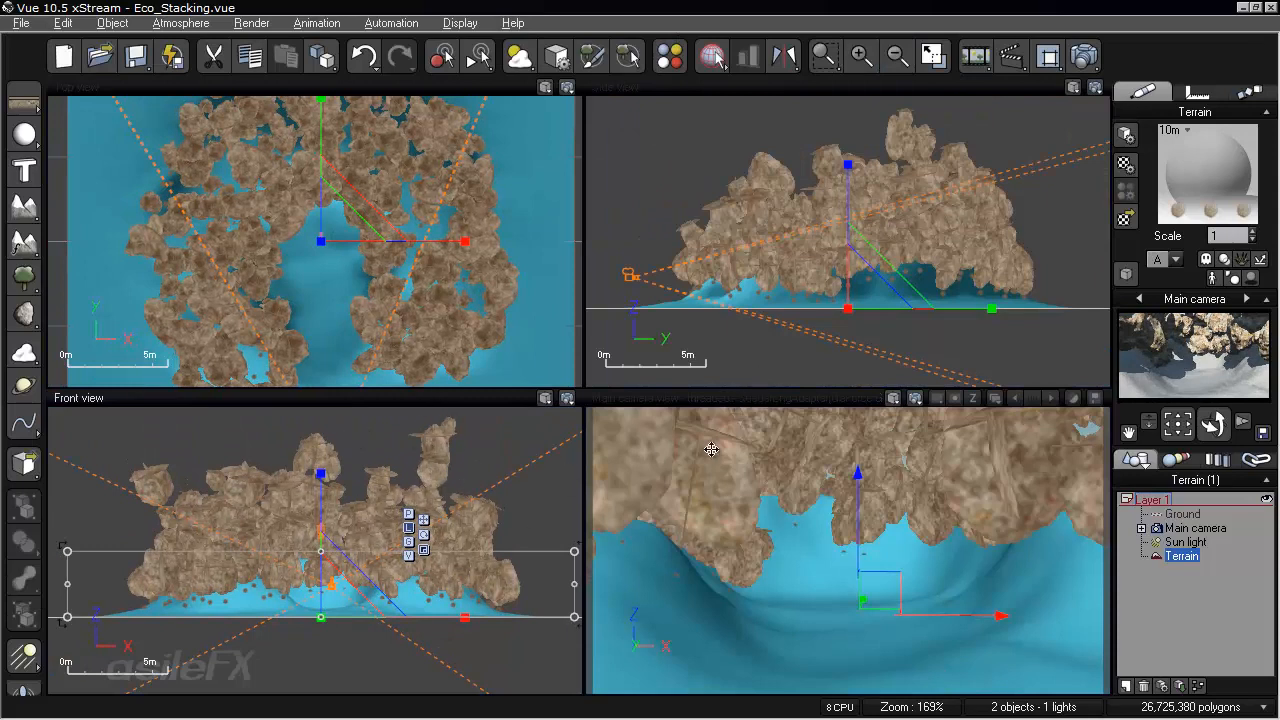
- Set the rocks' maximum size variation in X to 0.3 in the terrain's EcoSystem material and repopulate
{"action": "double_click", "coordinate": [1197, 155]}
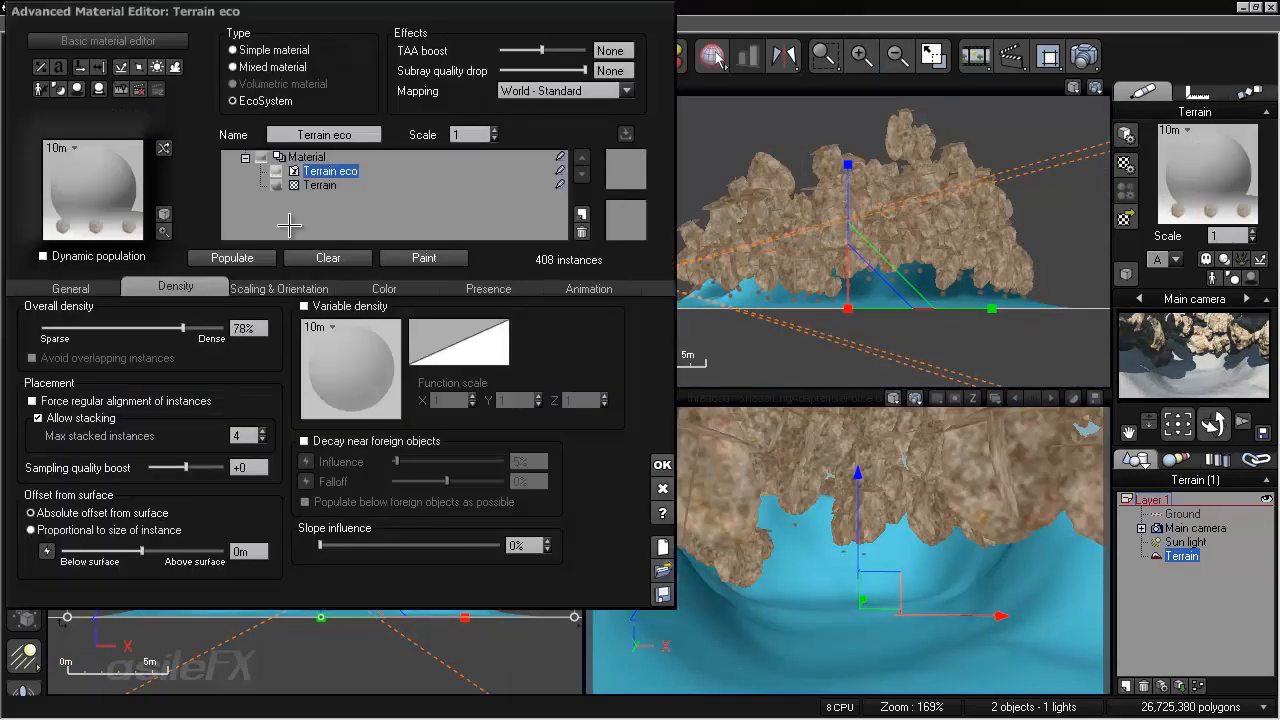
{"action": "left_click", "coordinate": [262, 289]}
{"action": "left_click", "coordinate": [55, 377]}
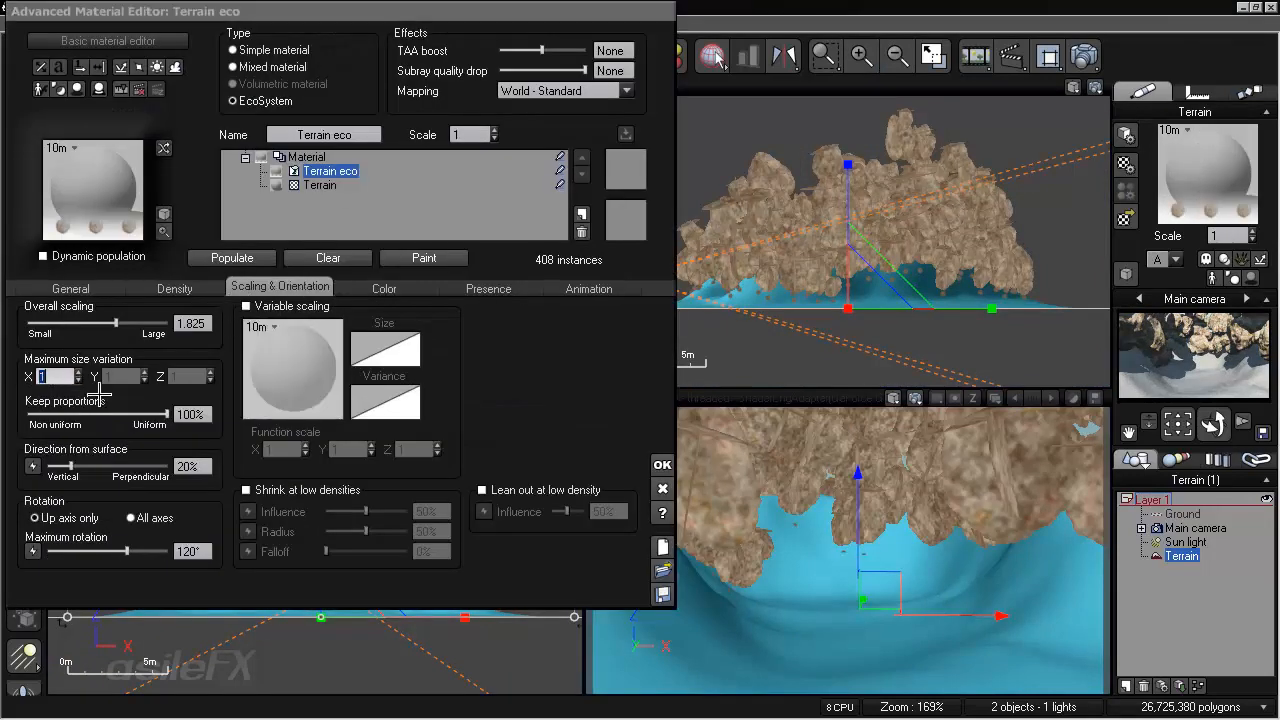
{"action": "type", "text": "0.3"}
{"action": "left_click", "coordinate": [232, 258]}
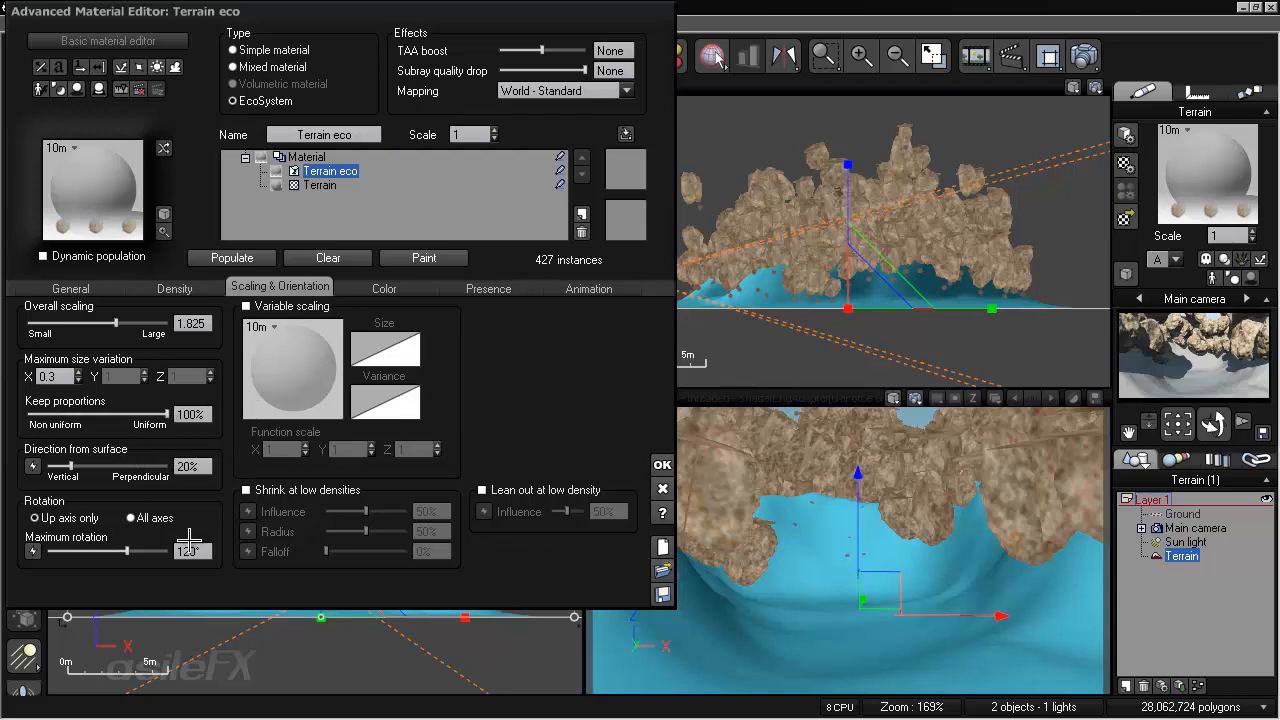
- Offset the rocks from the surface by -22% in proportion to instance size, clear the population, and repopulate
{"action": "left_click", "coordinate": [180, 288]}
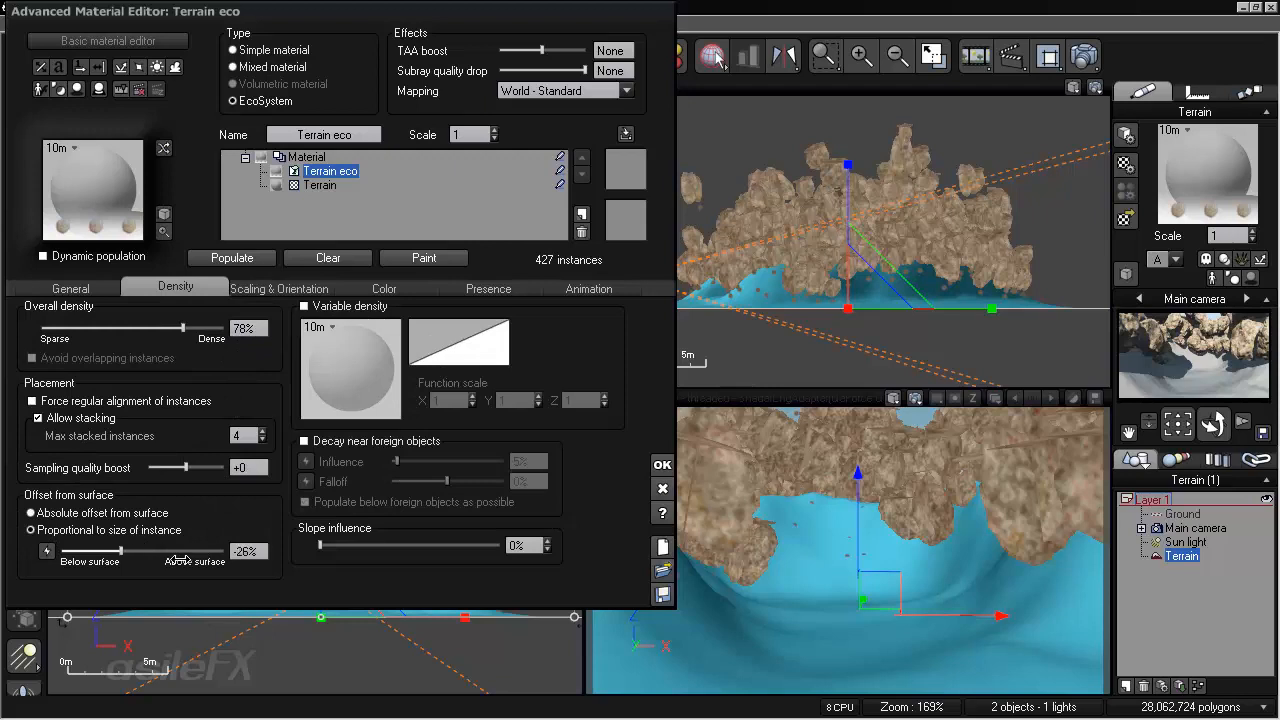
{"action": "left_click", "coordinate": [243, 258]}
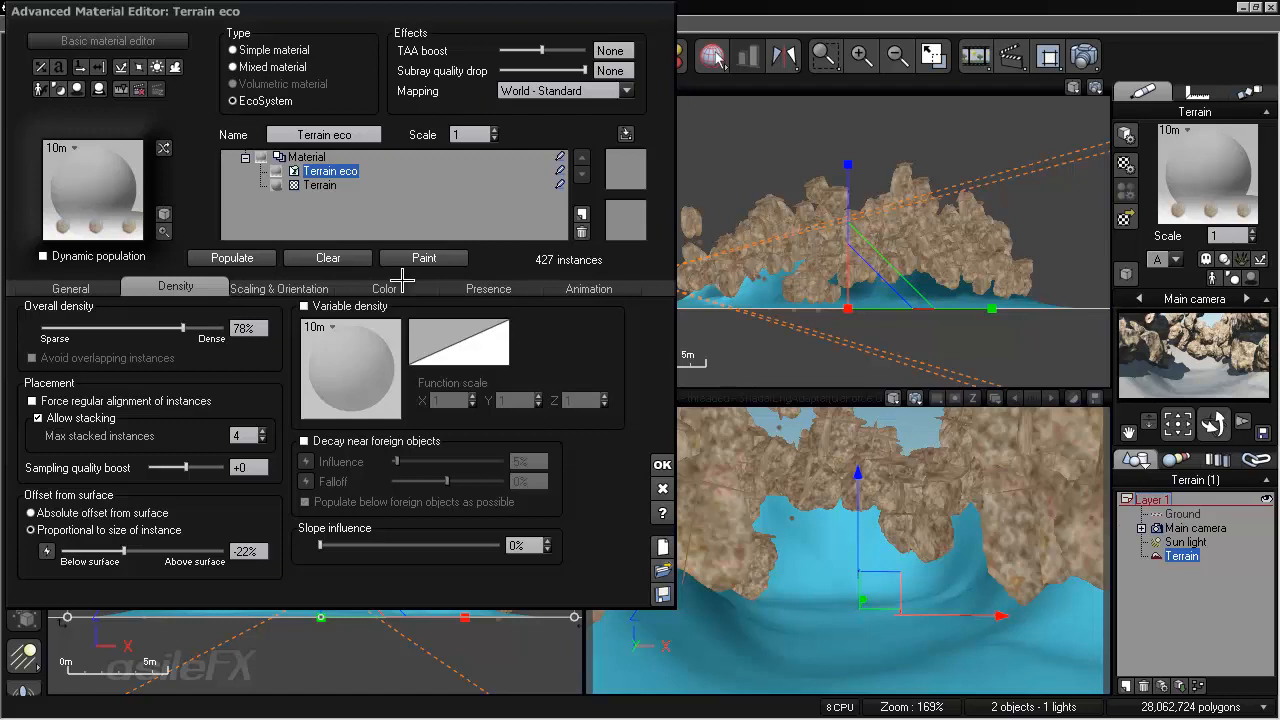
{"action": "left_click", "coordinate": [264, 258]}
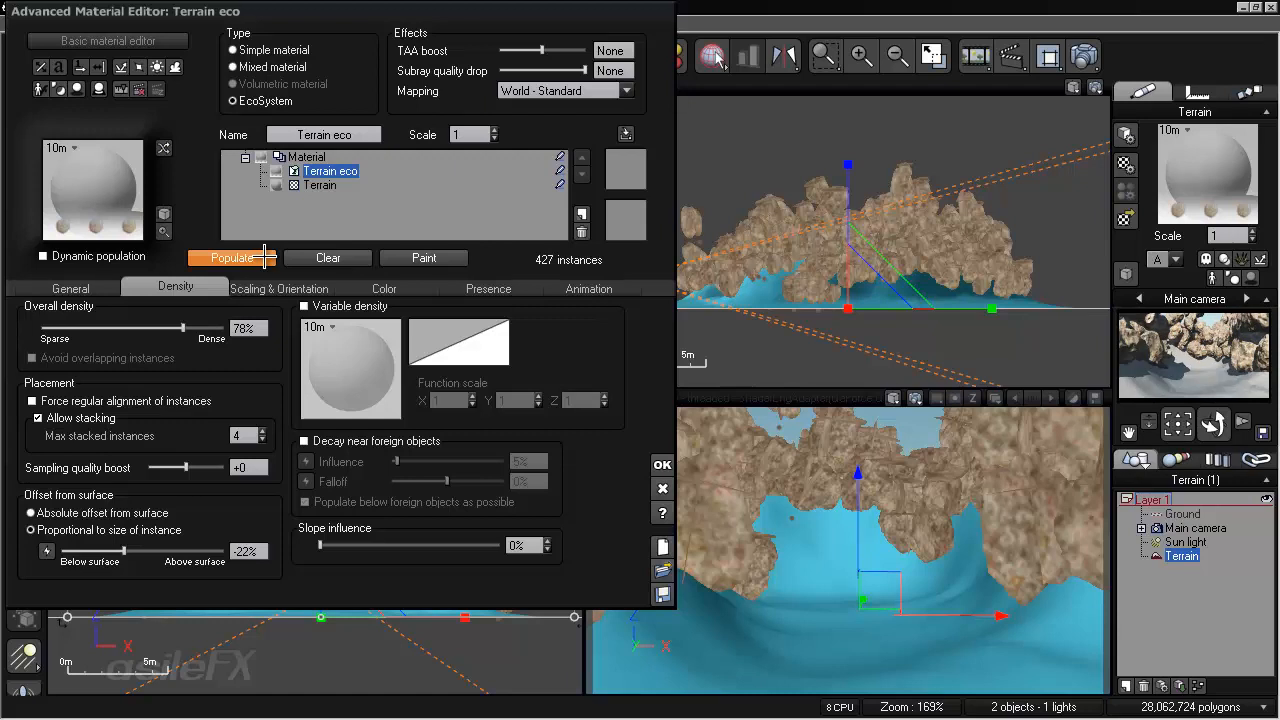
{"action": "left_click", "coordinate": [325, 258]}
{"action": "left_click", "coordinate": [266, 258]}
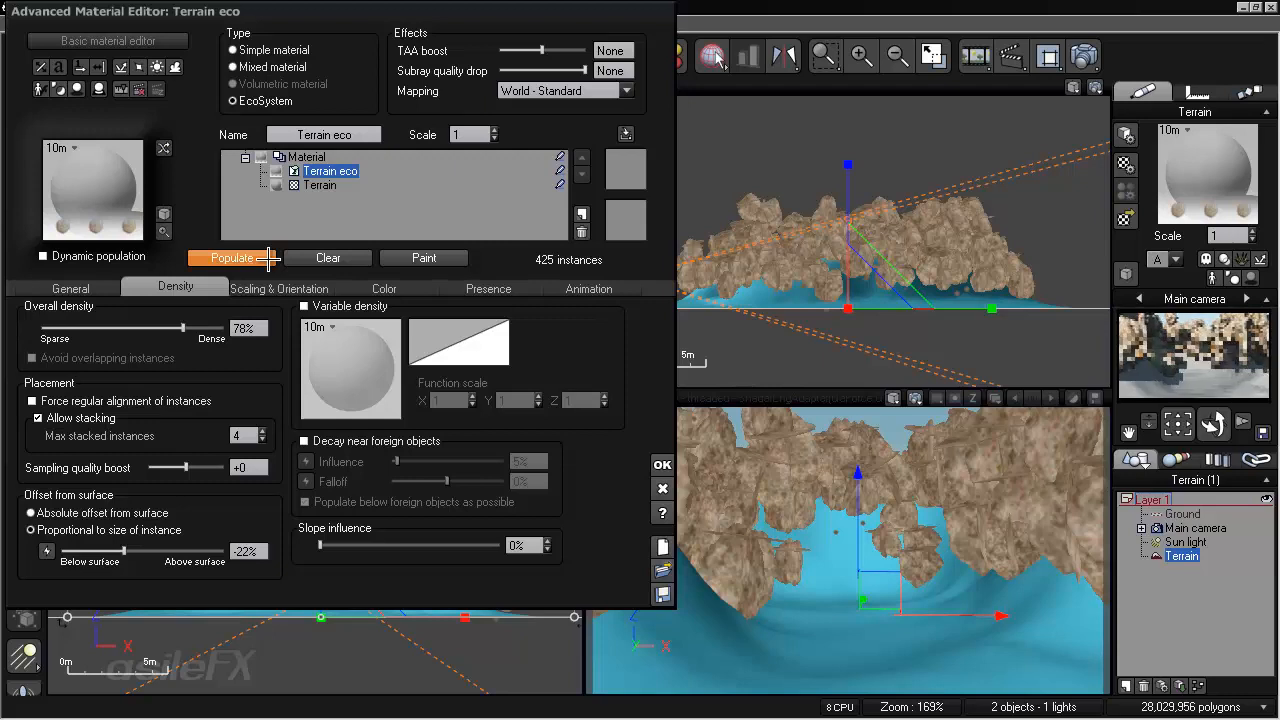
- Set the overall density to 84% and make the rocks lean out at low density with 21% influence, repopulating after each change
{"action": "left_click_drag", "start_coordinate": [183, 328], "coordinate": [193, 286]}
{"action": "left_click", "coordinate": [230, 258]}
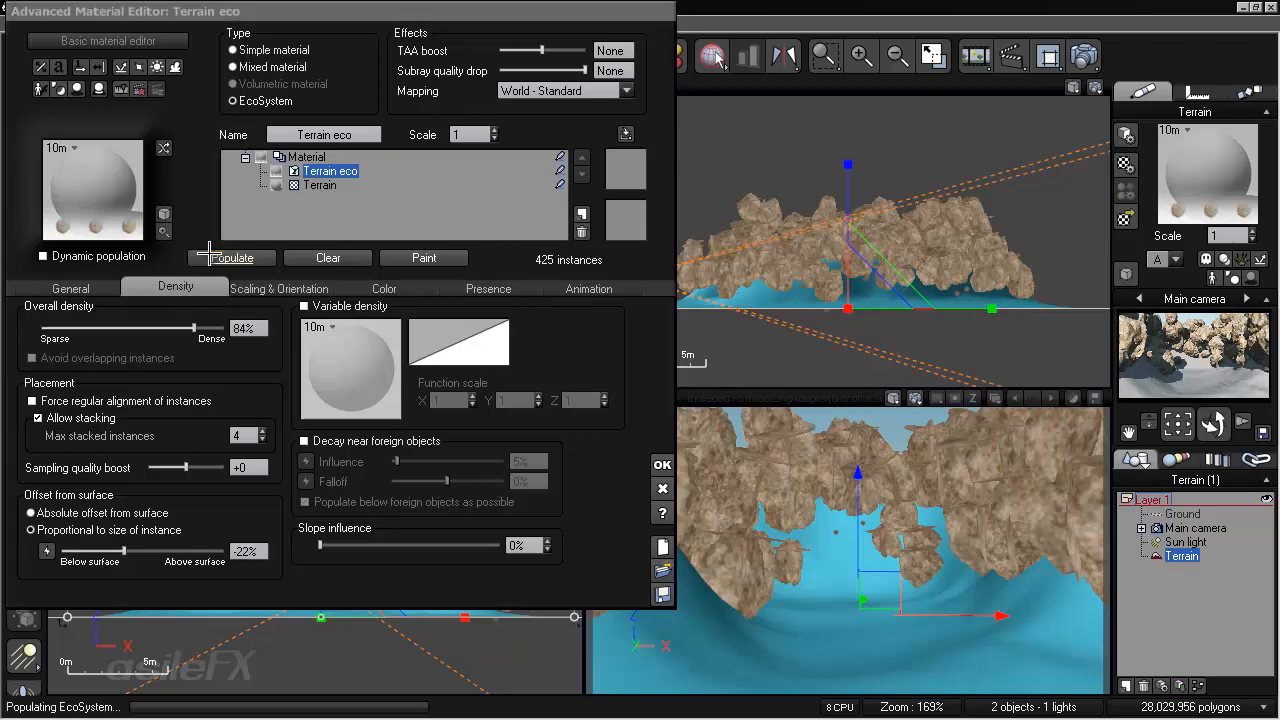
{"action": "left_click", "coordinate": [258, 286]}
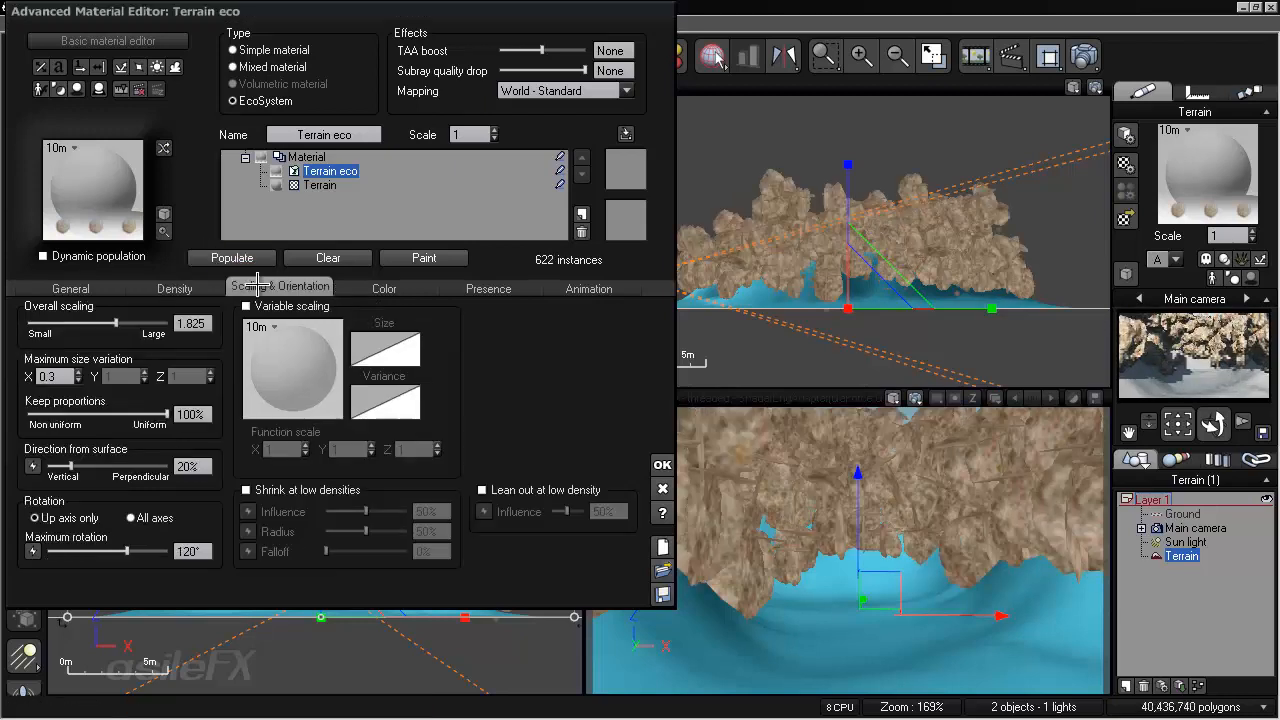
{"action": "left_click", "coordinate": [563, 490]}
{"action": "left_click", "coordinate": [262, 258]}
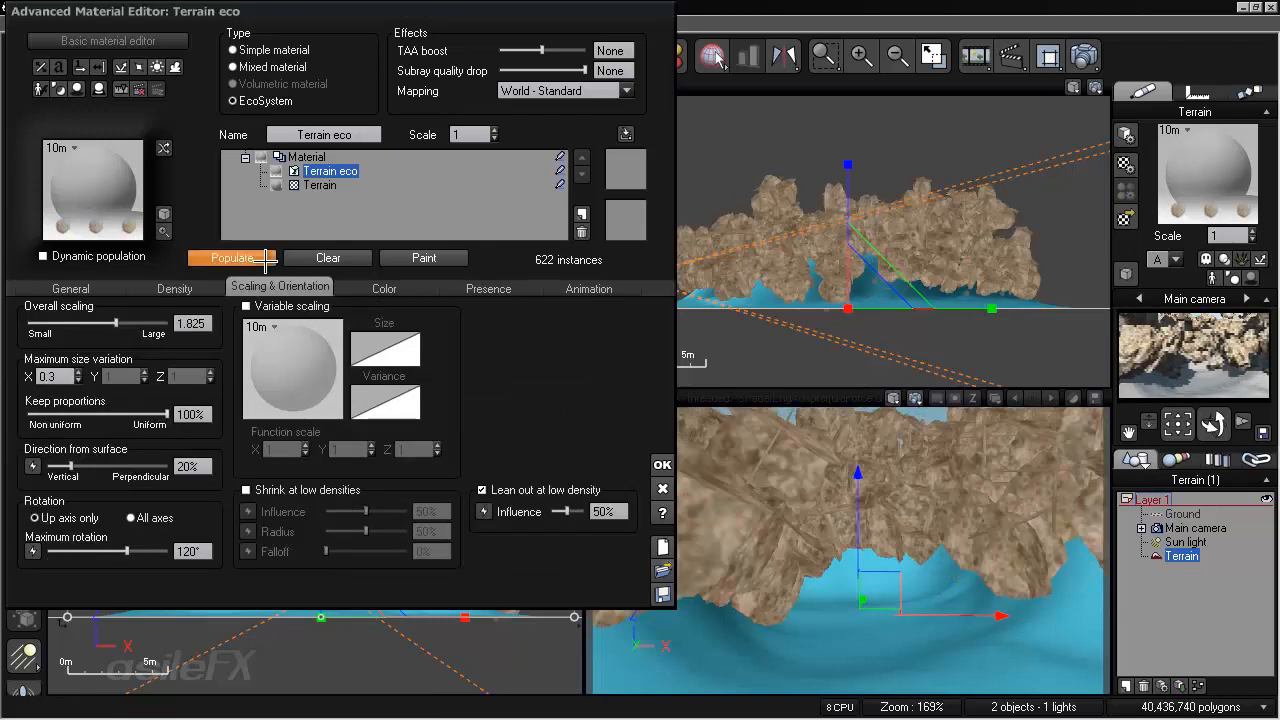
{"action": "left_click_drag", "start_coordinate": [545, 509], "coordinate": [536, 510]}
{"action": "left_click", "coordinate": [232, 258]}
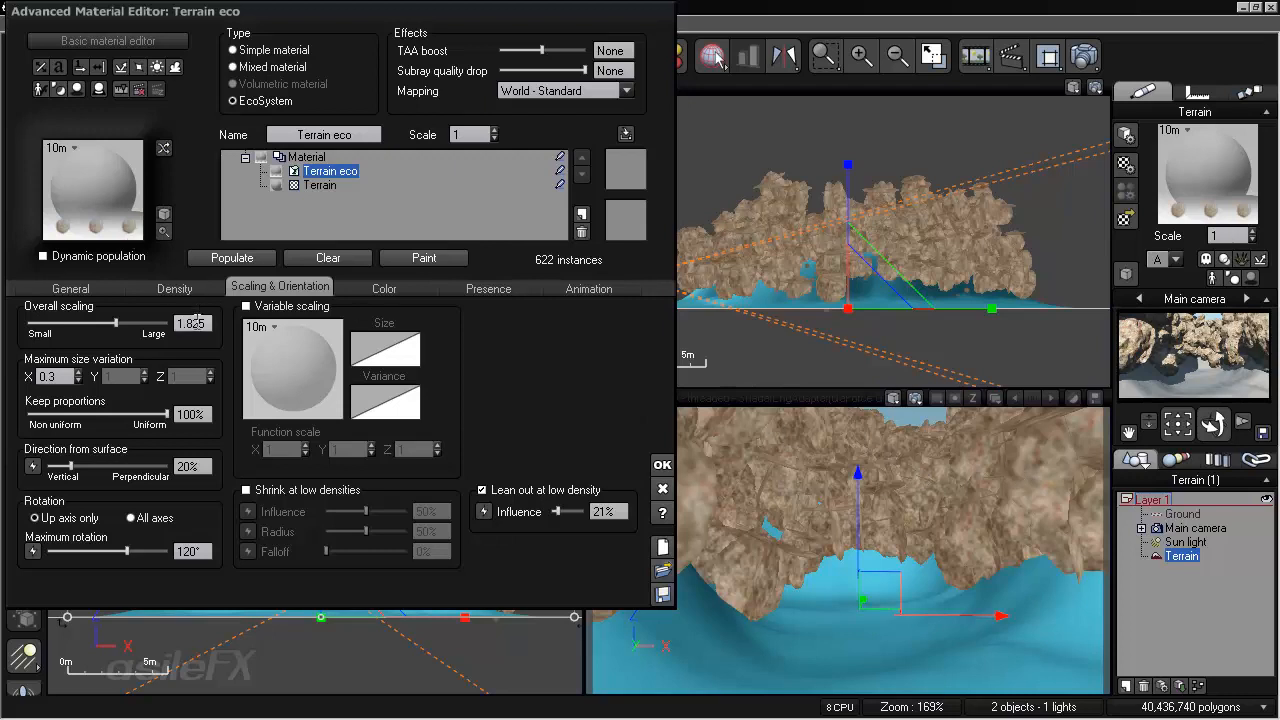
- Clear and repopulate the rocks, and repopulate again with the overall density reduced to 77%
{"action": "left_click", "coordinate": [345, 258]}
{"action": "left_click", "coordinate": [250, 258]}
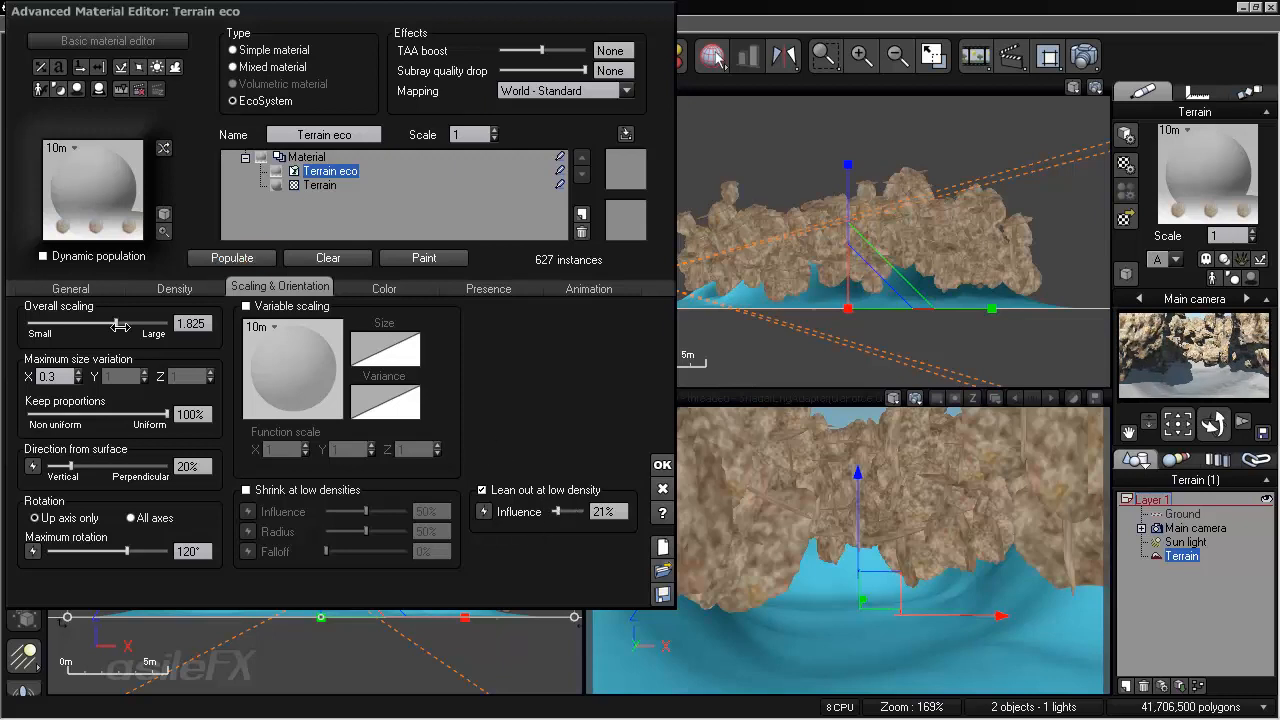
{"action": "left_click", "coordinate": [174, 288]}
{"action": "mouse_move", "coordinate": [200, 328]}
{"action": "left_mouse_down"}
{"action": "mouse_move", "coordinate": [168, 328]}
{"action": "mouse_move", "coordinate": [180, 328]}
{"action": "left_mouse_up"}
{"action": "left_click", "coordinate": [215, 258]}
{"action": "left_click", "coordinate": [228, 258]}
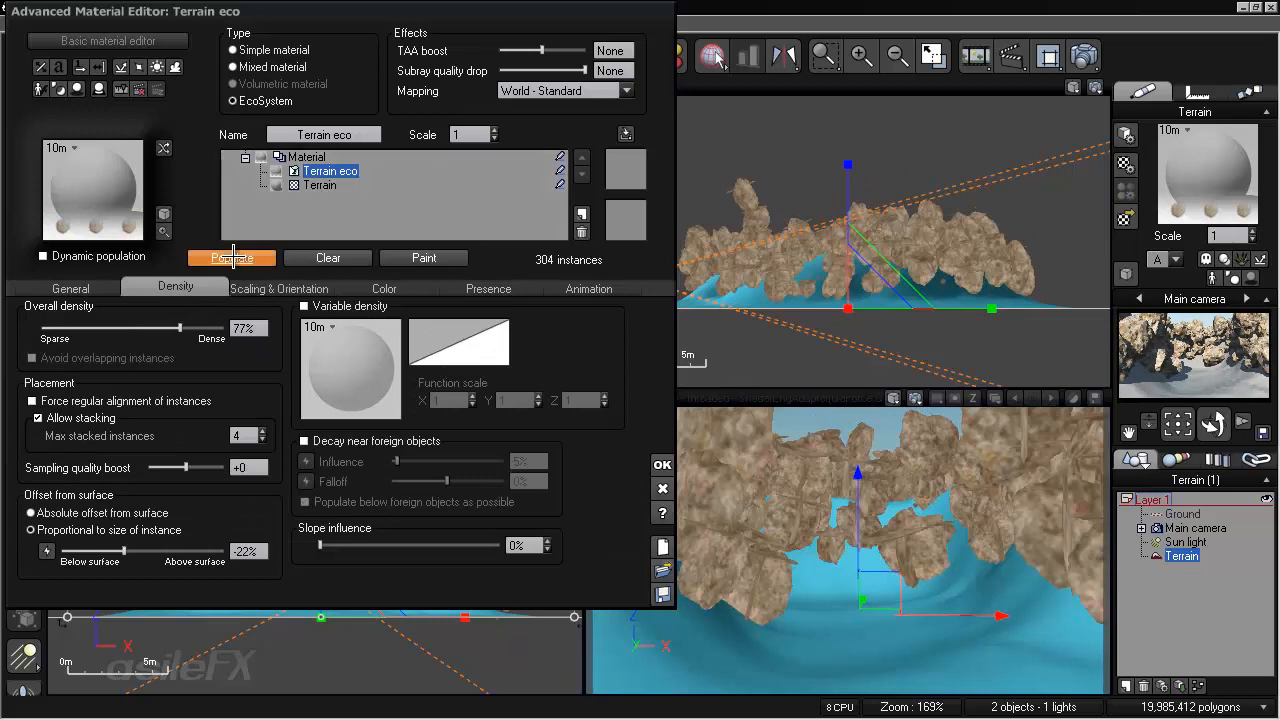
- Set the rocks' overall scaling to 2.325, clear the population, and repopulate the terrain
{"action": "left_click", "coordinate": [265, 288]}
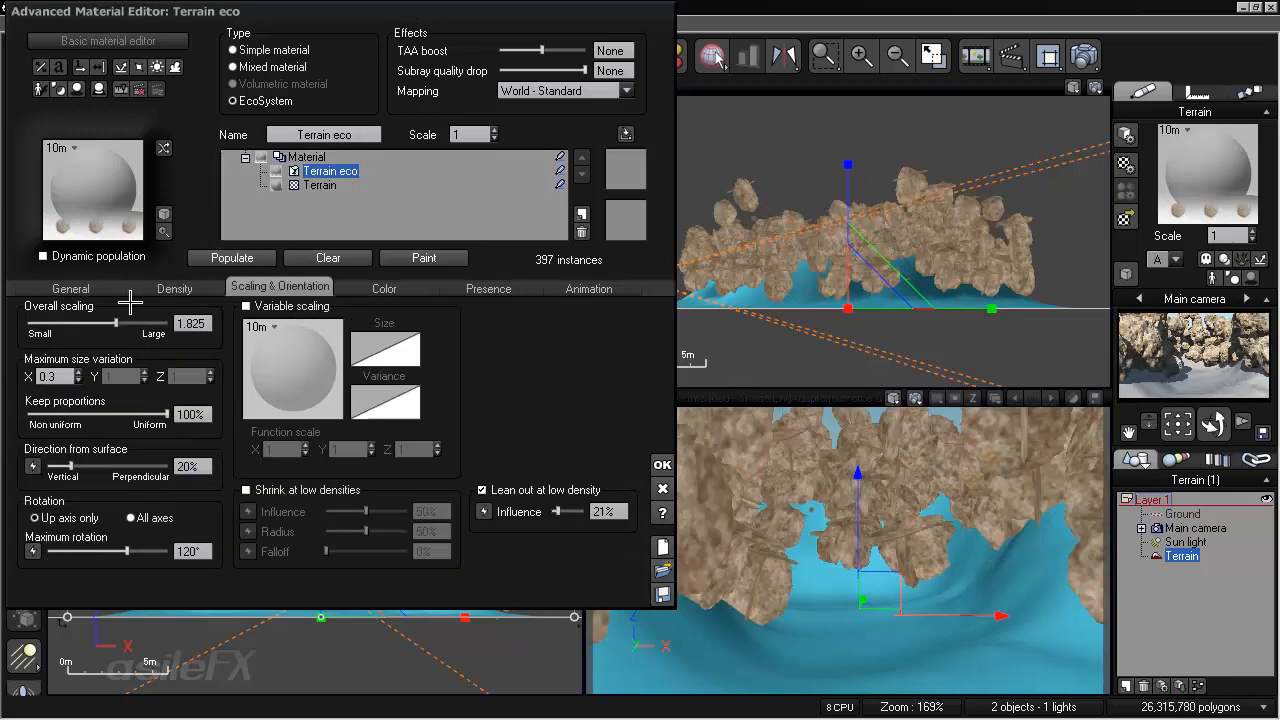
{"action": "left_click", "coordinate": [145, 320]}
{"action": "left_click", "coordinate": [215, 258]}
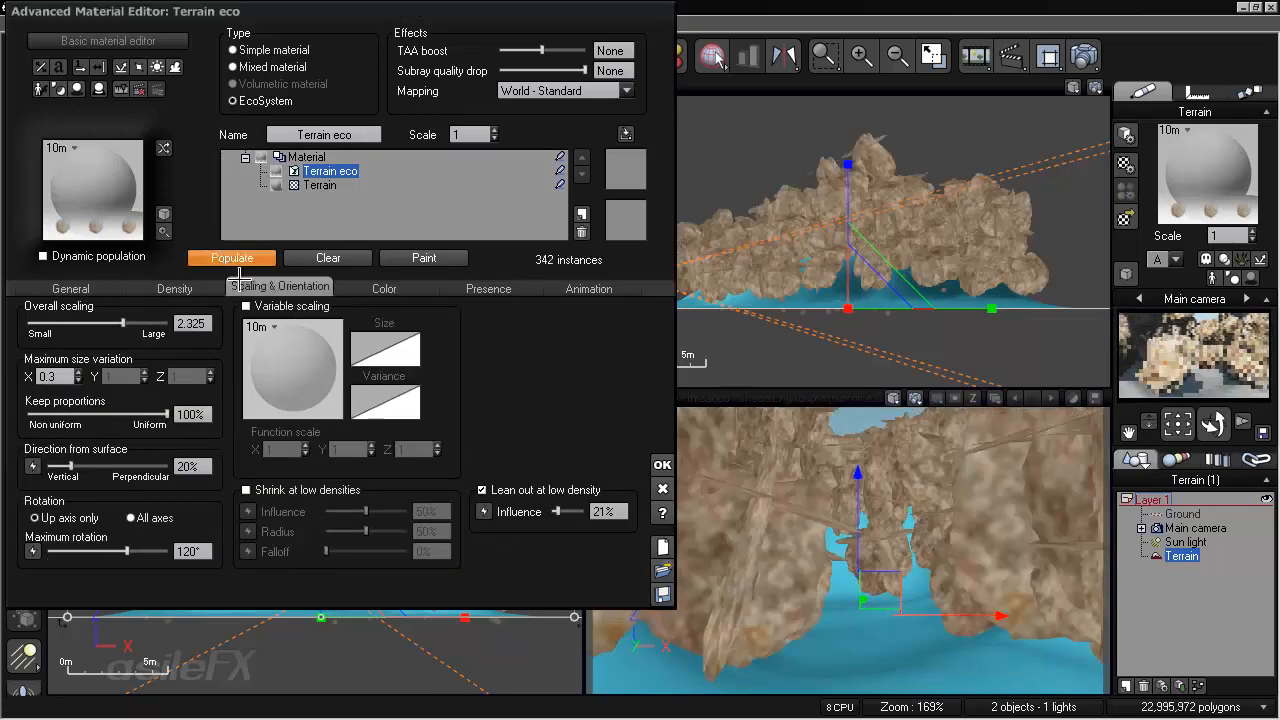
{"action": "left_click", "coordinate": [297, 258]}
{"action": "left_click", "coordinate": [232, 259]}
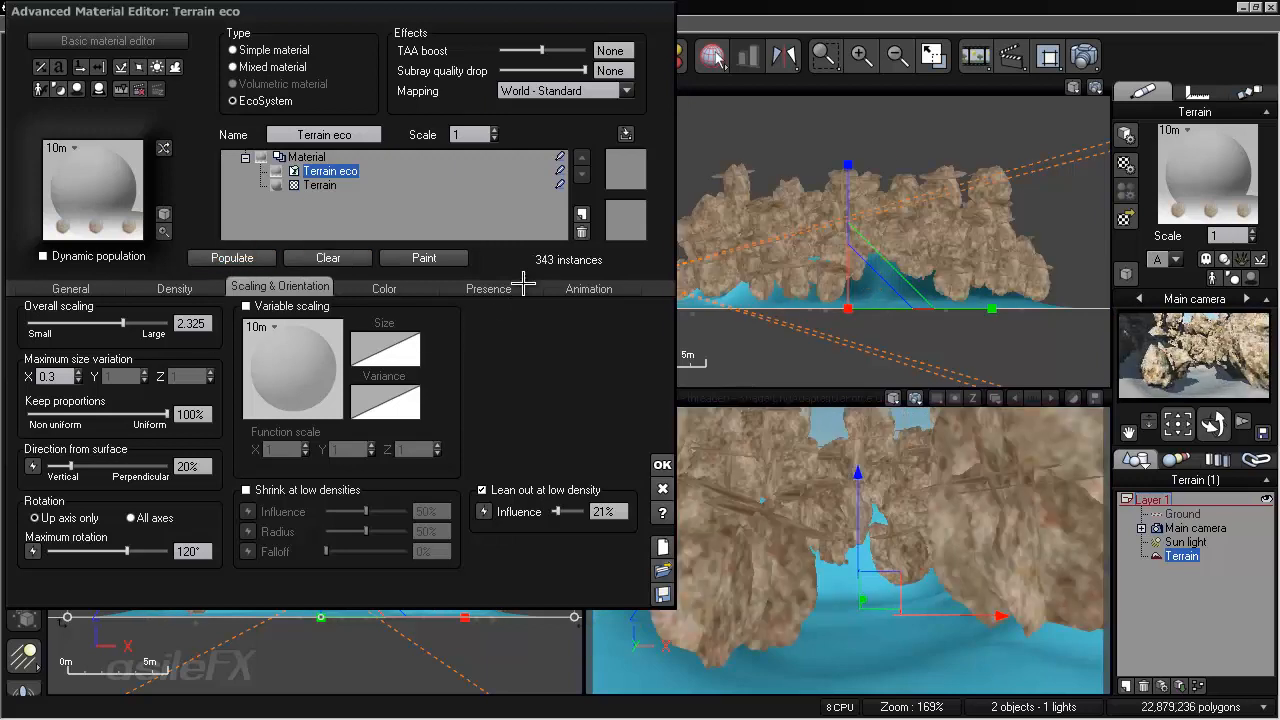
- Set the altitude range's lower limit to -0.49 for the rocks, repopulate, and accept the material
{"action": "left_click", "coordinate": [512, 290]}
{"action": "left_click_drag", "start_coordinate": [246, 321], "coordinate": [253, 321]}
{"action": "left_click", "coordinate": [232, 258]}
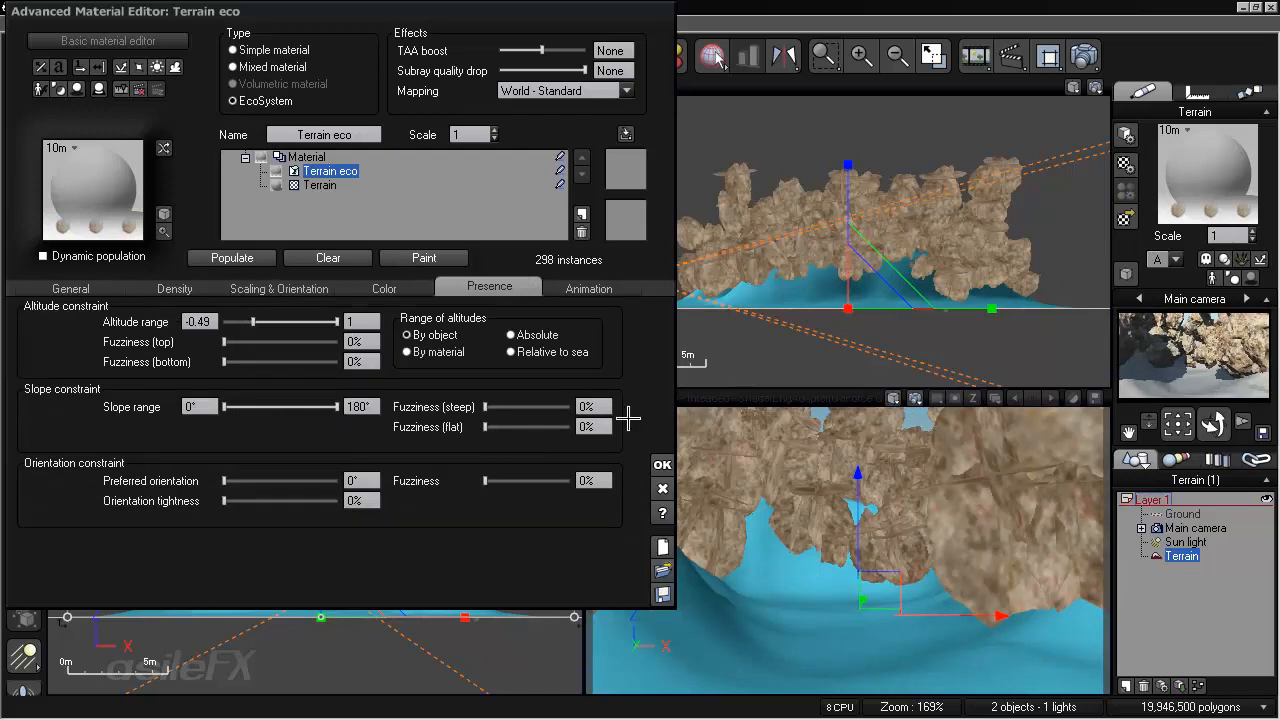
{"action": "left_click", "coordinate": [660, 462]}
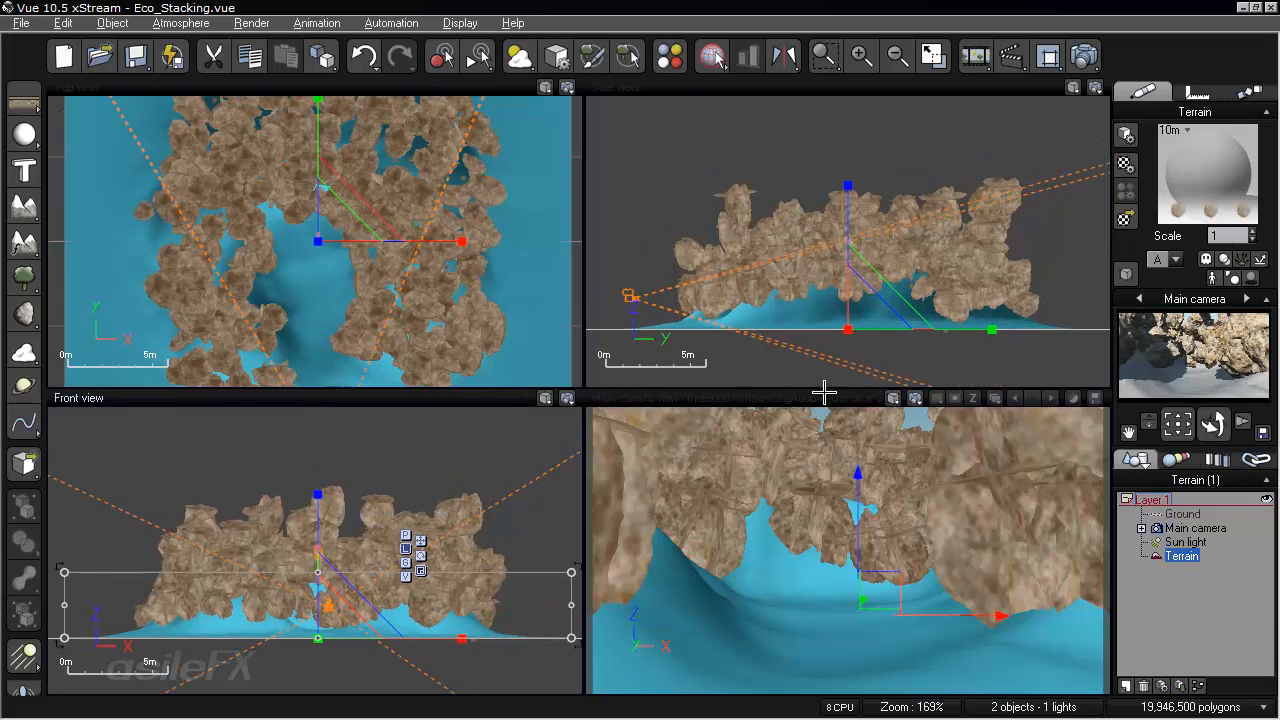
- Examine the stacked rocks along the valley from several angles in the maximized main camera view, and return to the four-view layout
{"action": "double_click", "coordinate": [730, 400]}
{"action": "scroll", "coordinate": [757, 471], "scroll_direction": "up", "scroll_amount": 3}
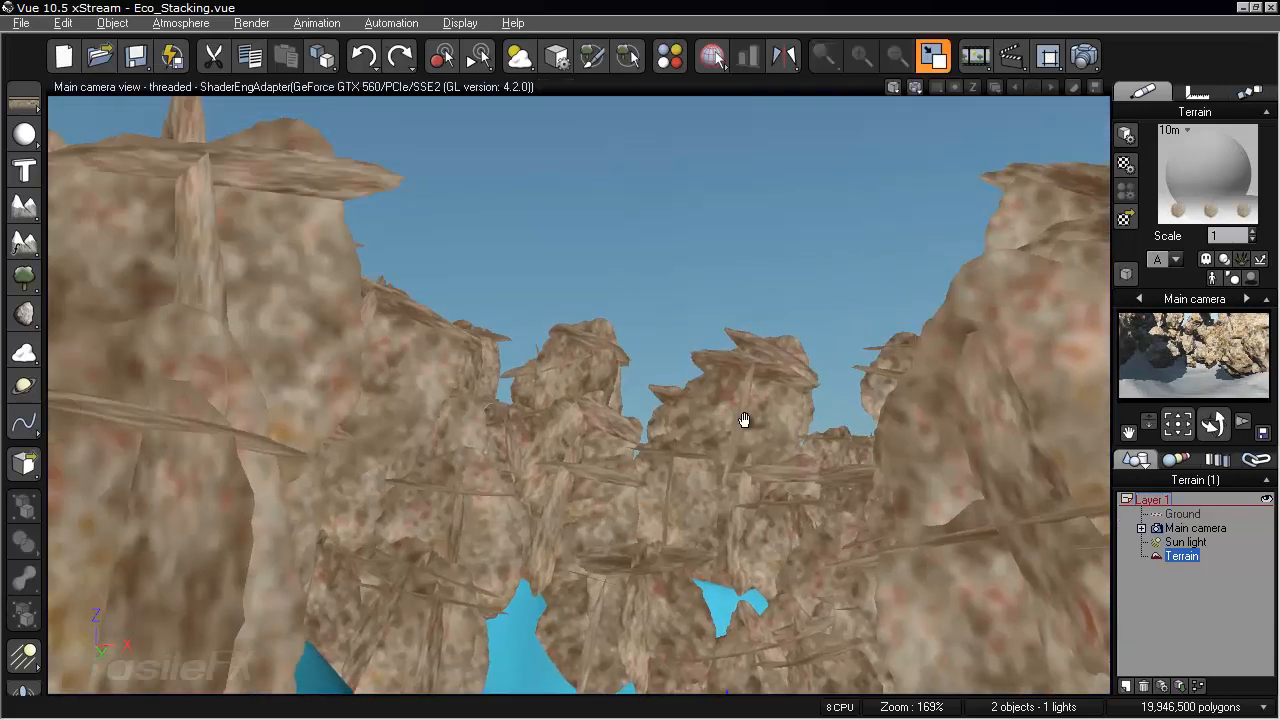
{"action": "scroll", "coordinate": [717, 431], "scroll_direction": "up", "scroll_amount": 4}
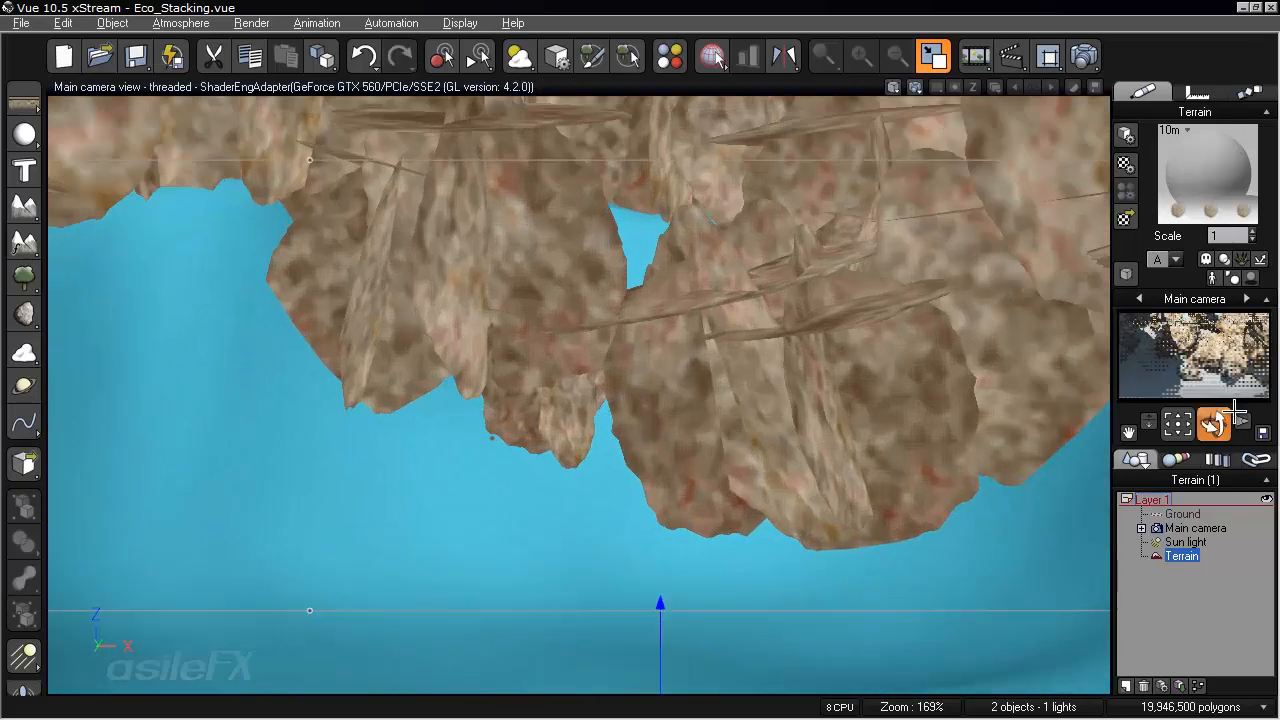
{"action": "scroll", "coordinate": [692, 379], "scroll_direction": "down", "scroll_amount": 3}
{"action": "right_click_drag", "start_coordinate": [764, 435], "coordinate": [703, 445]}
{"action": "scroll", "coordinate": [701, 376], "scroll_direction": "down", "scroll_amount": 3}
{"action": "scroll", "coordinate": [701, 376], "scroll_direction": "down", "scroll_amount": 2}
{"action": "scroll", "coordinate": [700, 374], "scroll_direction": "up", "scroll_amount": 1}
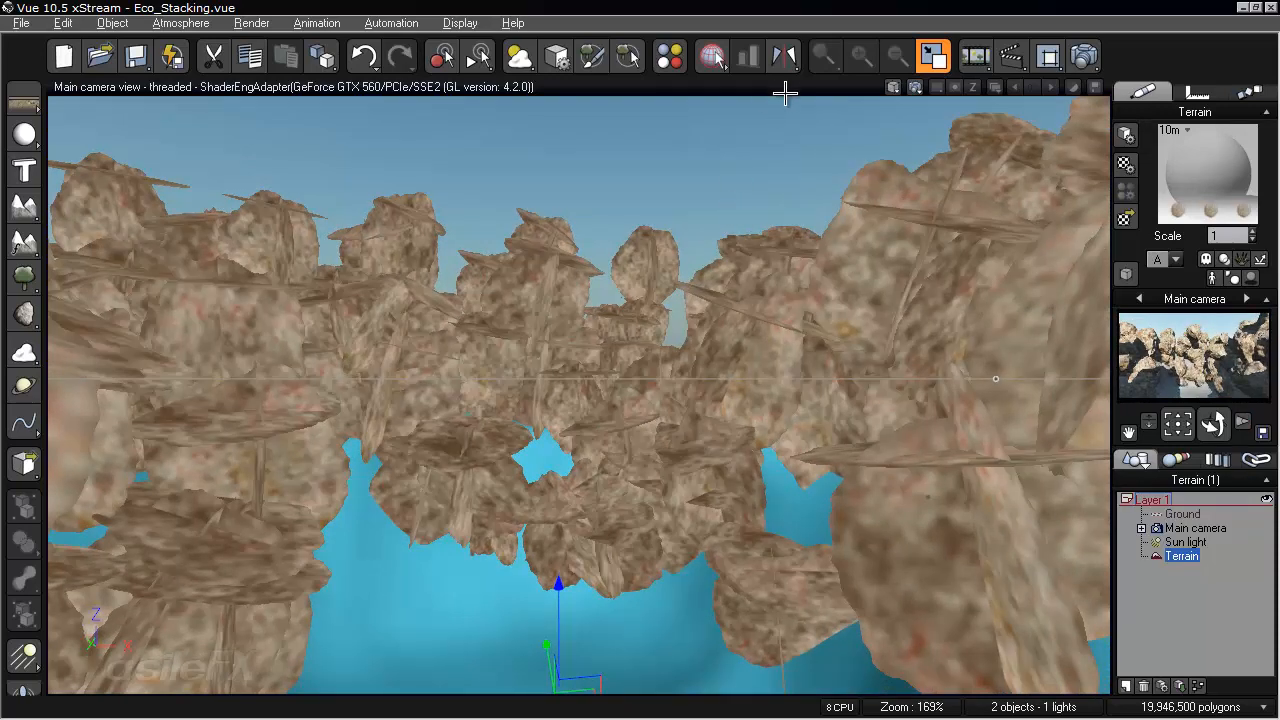
{"action": "double_click", "coordinate": [785, 93]}
- Set the rocks' overall scaling to 3.388 in the terrain's EcoSystem material, repopulate, and accept the material
{"action": "double_click", "coordinate": [1207, 173]}
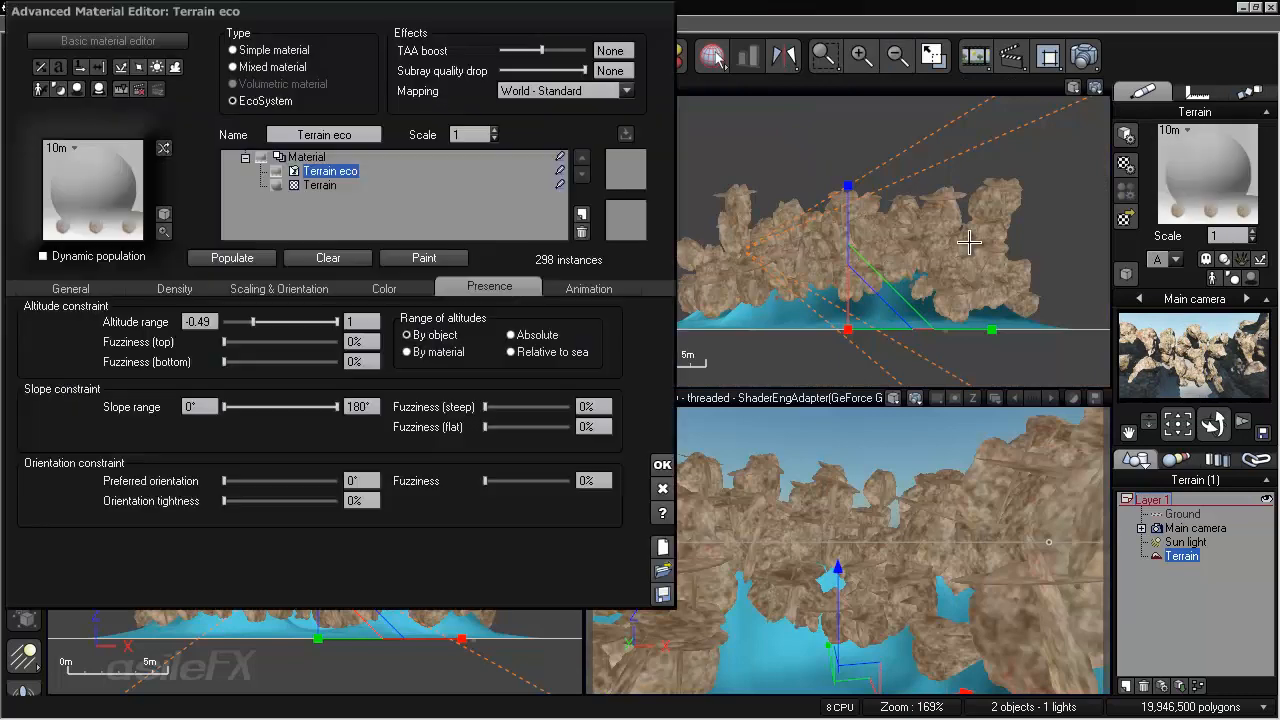
{"action": "left_click", "coordinate": [258, 288]}
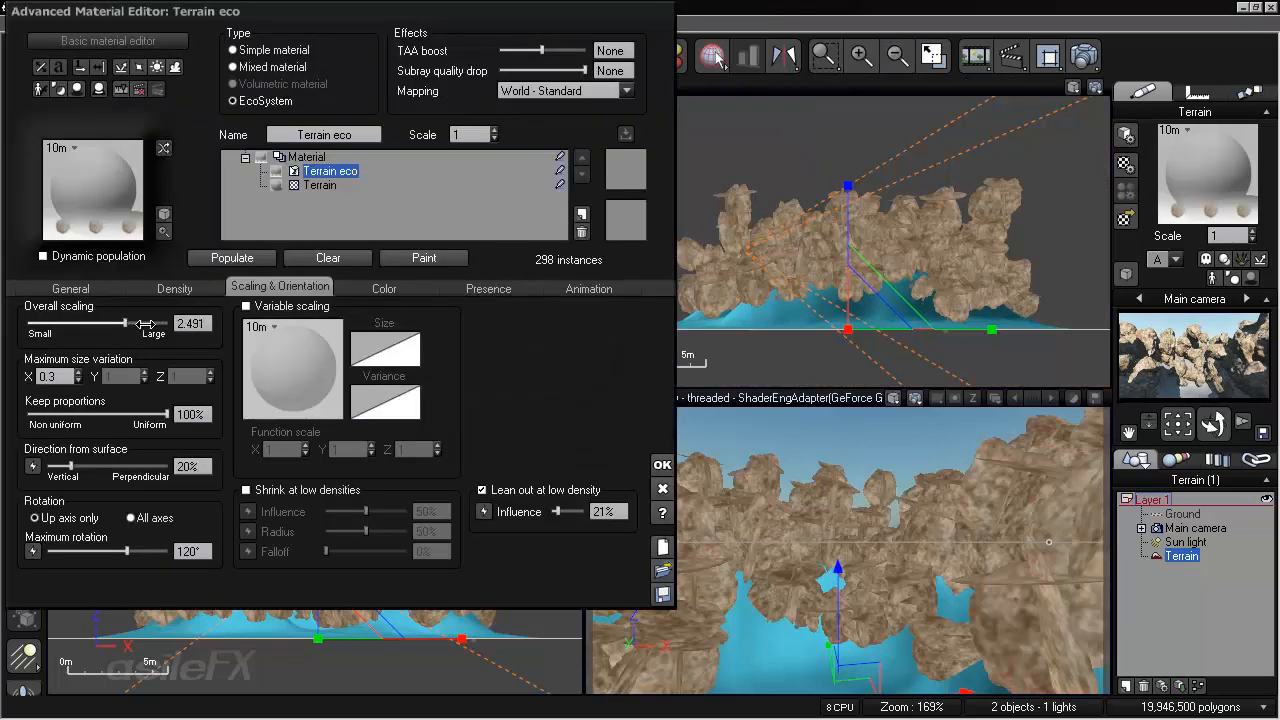
{"action": "mouse_move", "coordinate": [152, 319]}
{"action": "left_mouse_down"}
{"action": "mouse_move", "coordinate": [181, 314]}
{"action": "mouse_move", "coordinate": [135, 323]}
{"action": "left_mouse_up"}
{"action": "left_click", "coordinate": [228, 254]}
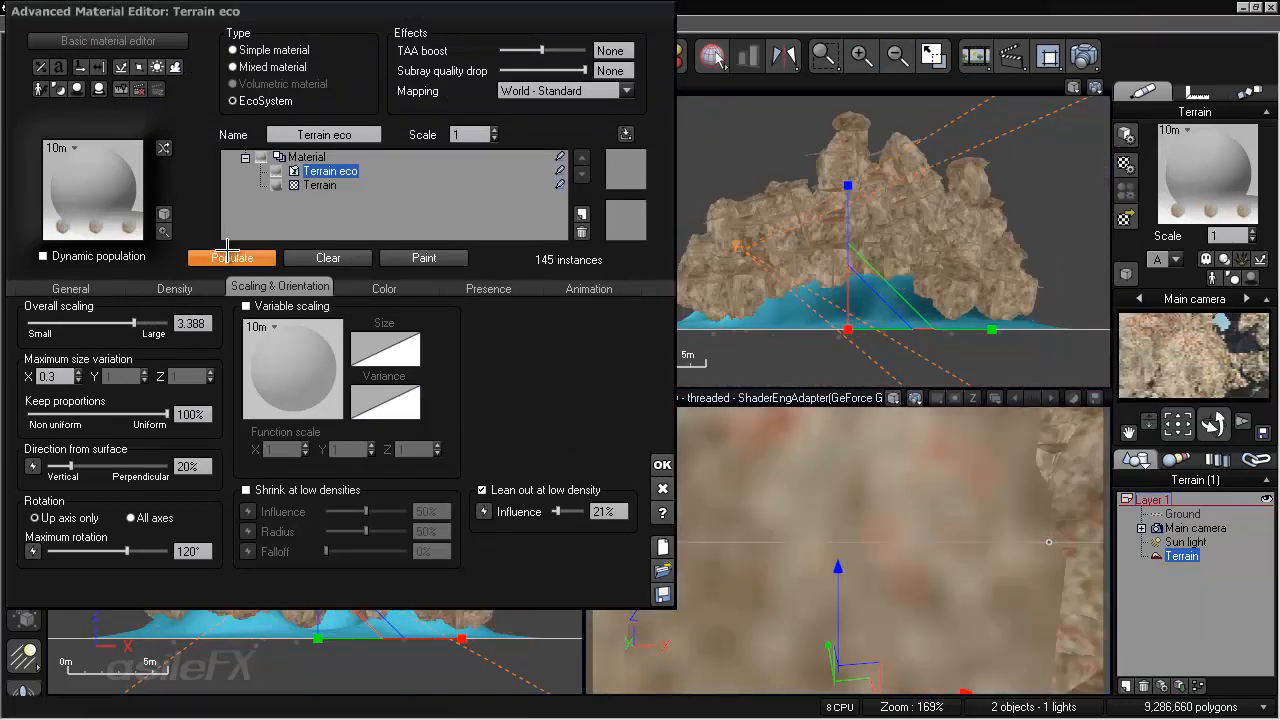
{"action": "left_click", "coordinate": [662, 464]}
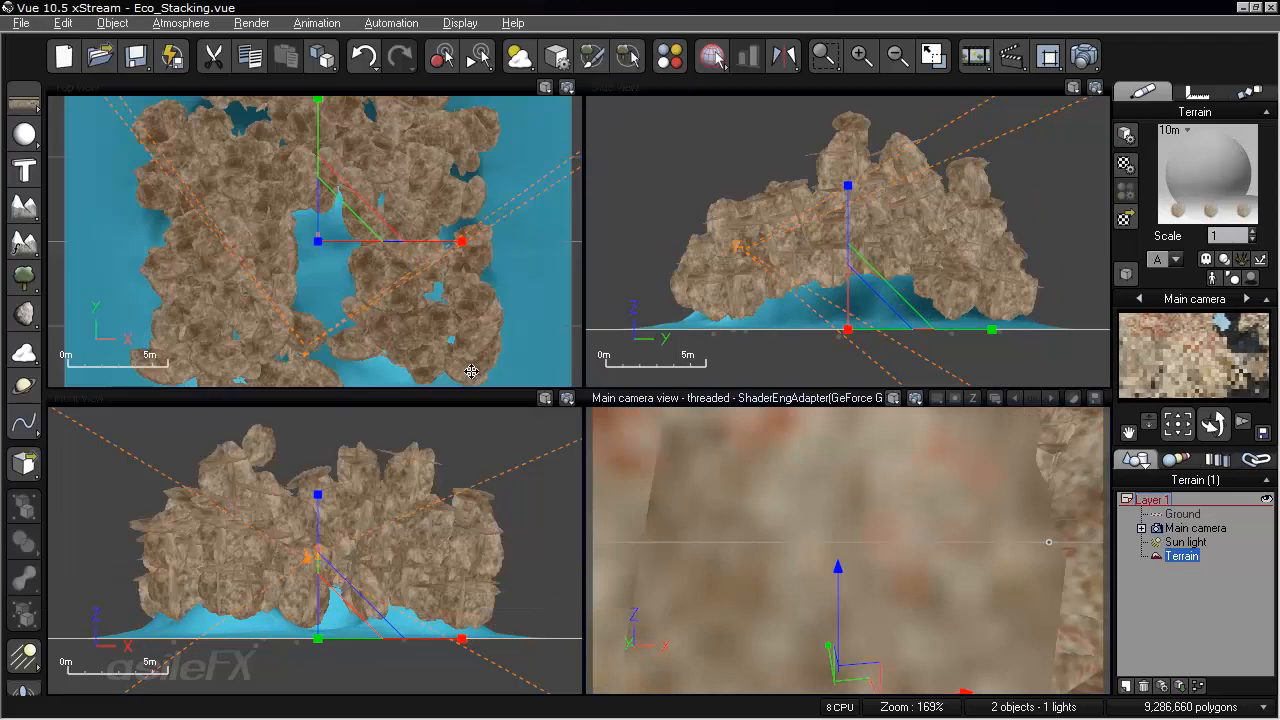
- Clear the whole rock population from the terrain's EcoSystem material and accept it
{"action": "right_click_drag", "start_coordinate": [1022, 520], "coordinate": [1068, 440]}
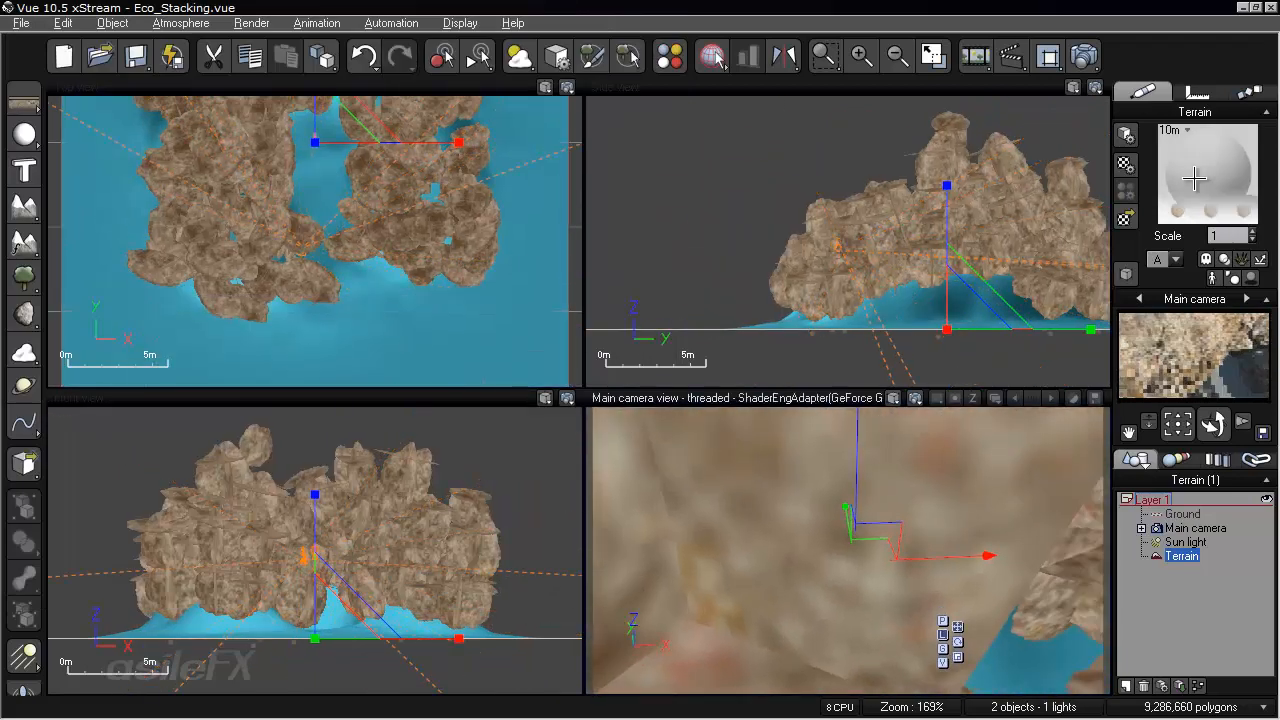
{"action": "double_click", "coordinate": [1230, 330]}
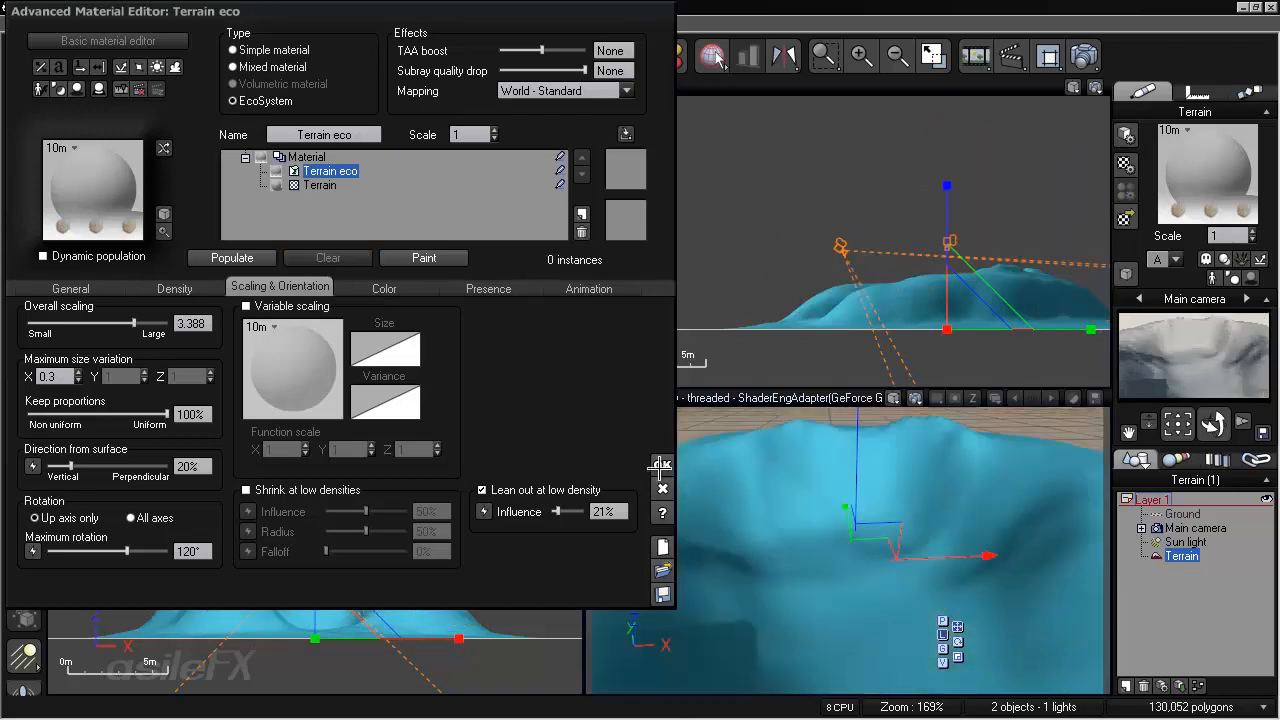
{"action": "left_click", "coordinate": [662, 464]}
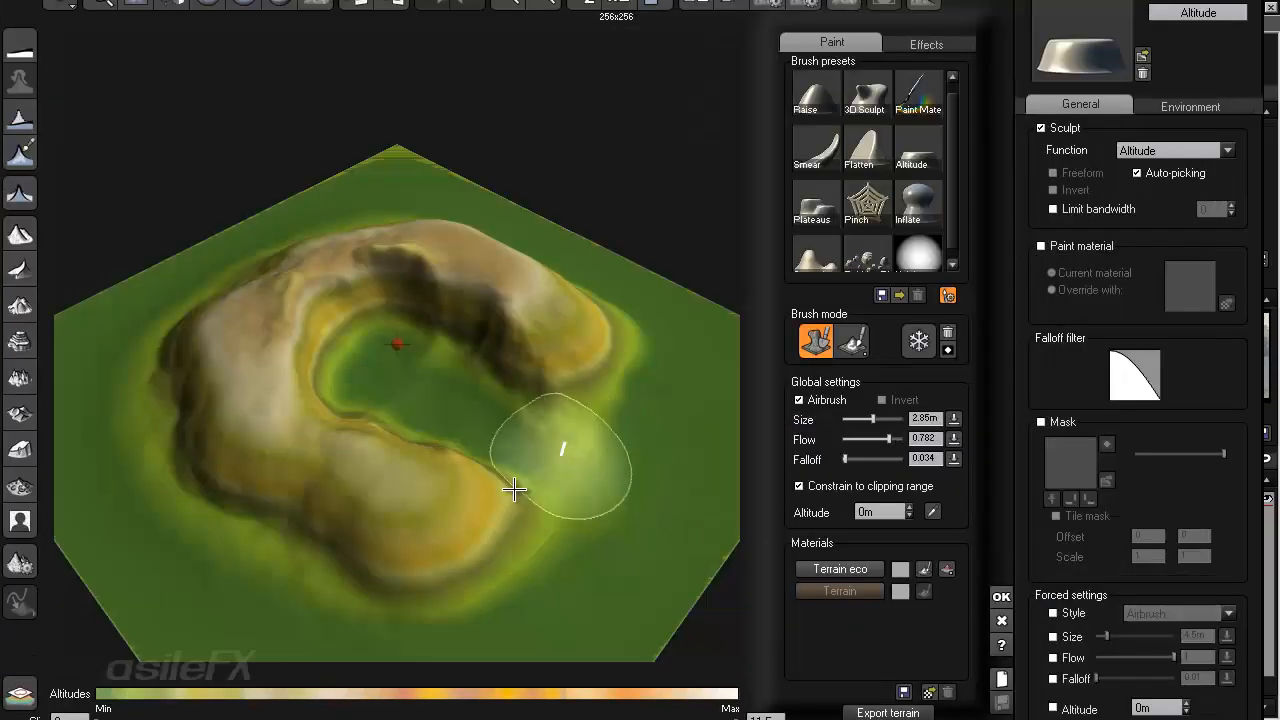
- Widen the horseshoe valley by lowering its inner slopes with the Altitude brush at a sampled ground altitude of 8.026 cm, and accept the terrain
{"action": "right_click_drag", "start_coordinate": [545, 455], "coordinate": [714, 406]}
{"action": "left_click", "coordinate": [921, 140]}
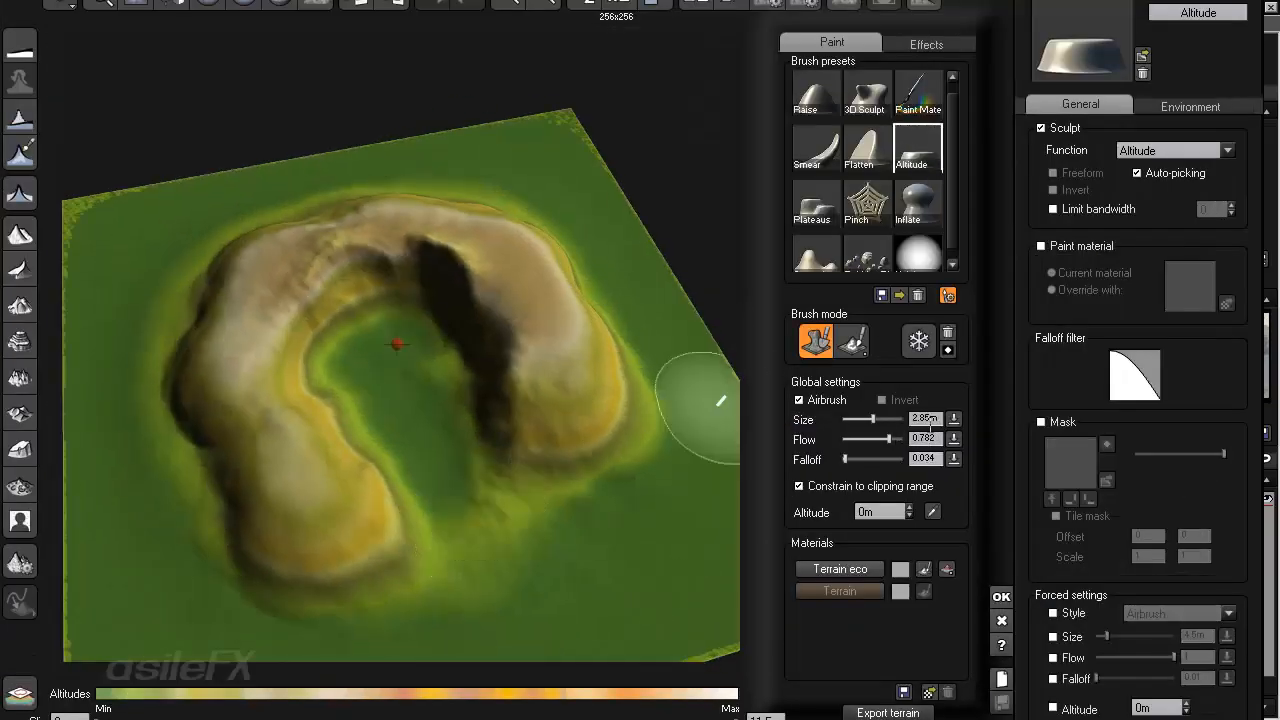
{"action": "left_click", "coordinate": [932, 511]}
{"action": "left_click", "coordinate": [658, 312]}
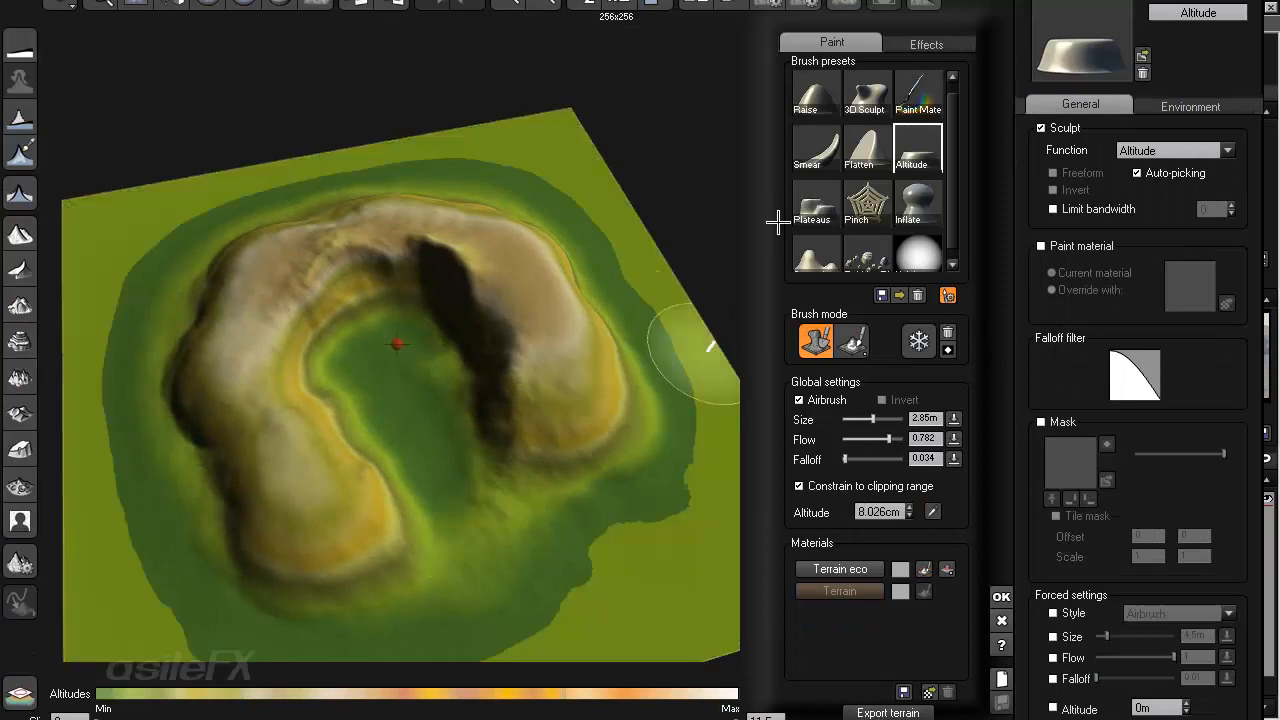
{"action": "mouse_move", "coordinate": [391, 507]}
{"action": "left_mouse_down"}
{"action": "mouse_move", "coordinate": [357, 530]}
{"action": "mouse_move", "coordinate": [389, 423]}
{"action": "mouse_move", "coordinate": [383, 374]}
{"action": "mouse_move", "coordinate": [434, 366]}
{"action": "mouse_move", "coordinate": [437, 340]}
{"action": "mouse_move", "coordinate": [483, 320]}
{"action": "left_mouse_up"}
{"action": "right_click_drag", "start_coordinate": [486, 434], "coordinate": [434, 385]}
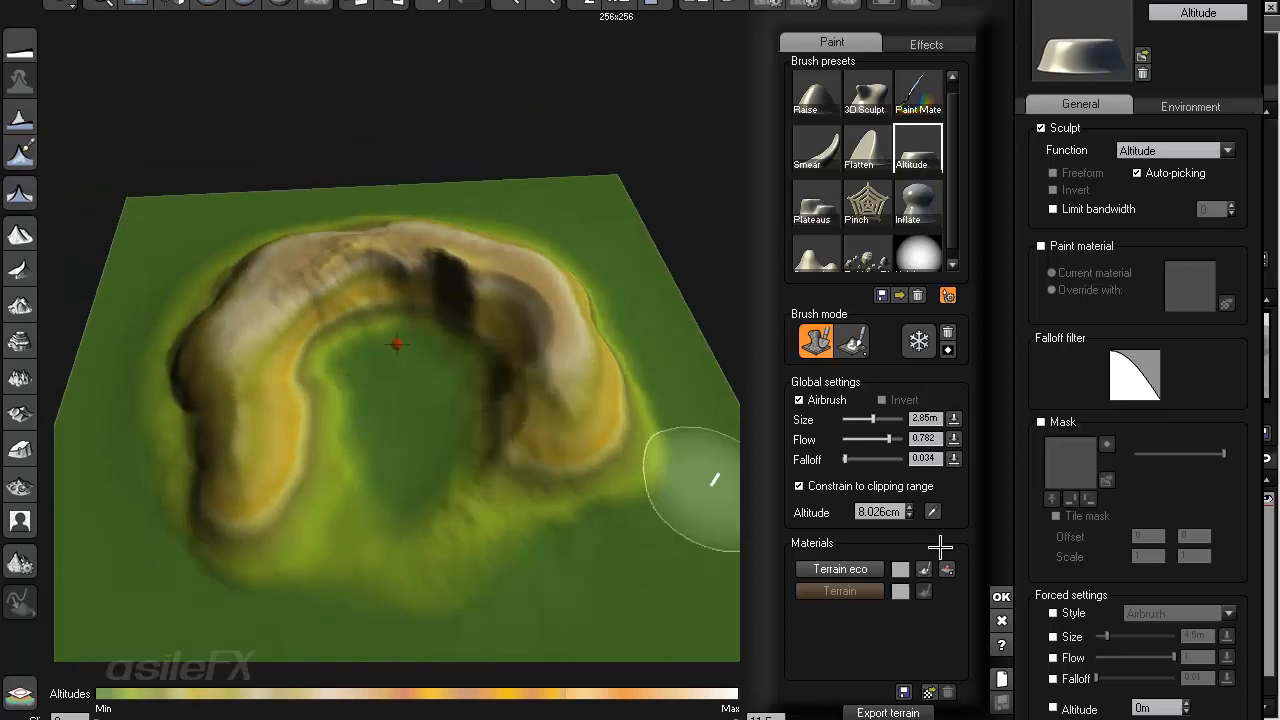
{"action": "left_click", "coordinate": [1000, 597]}
- Repopulate the widened terrain with rocks, accept the material, and inspect the valley through the main camera
{"action": "double_click", "coordinate": [1185, 212]}
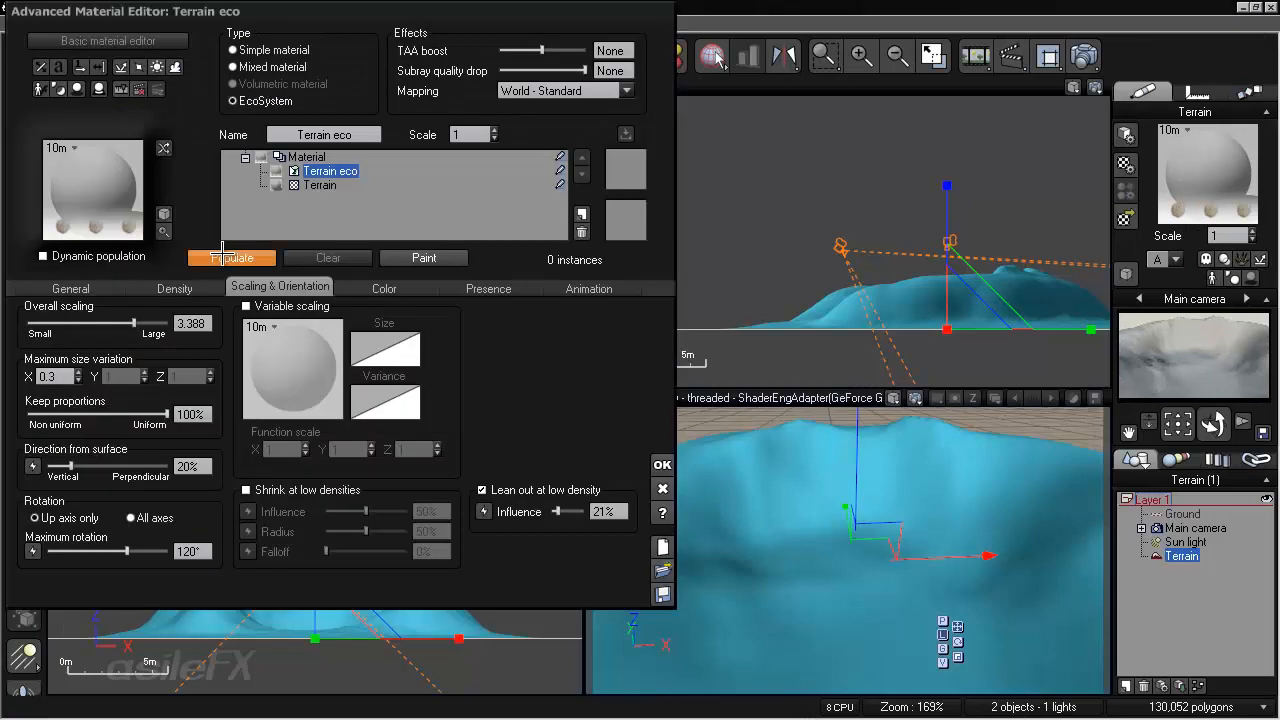
{"action": "left_click", "coordinate": [232, 258]}
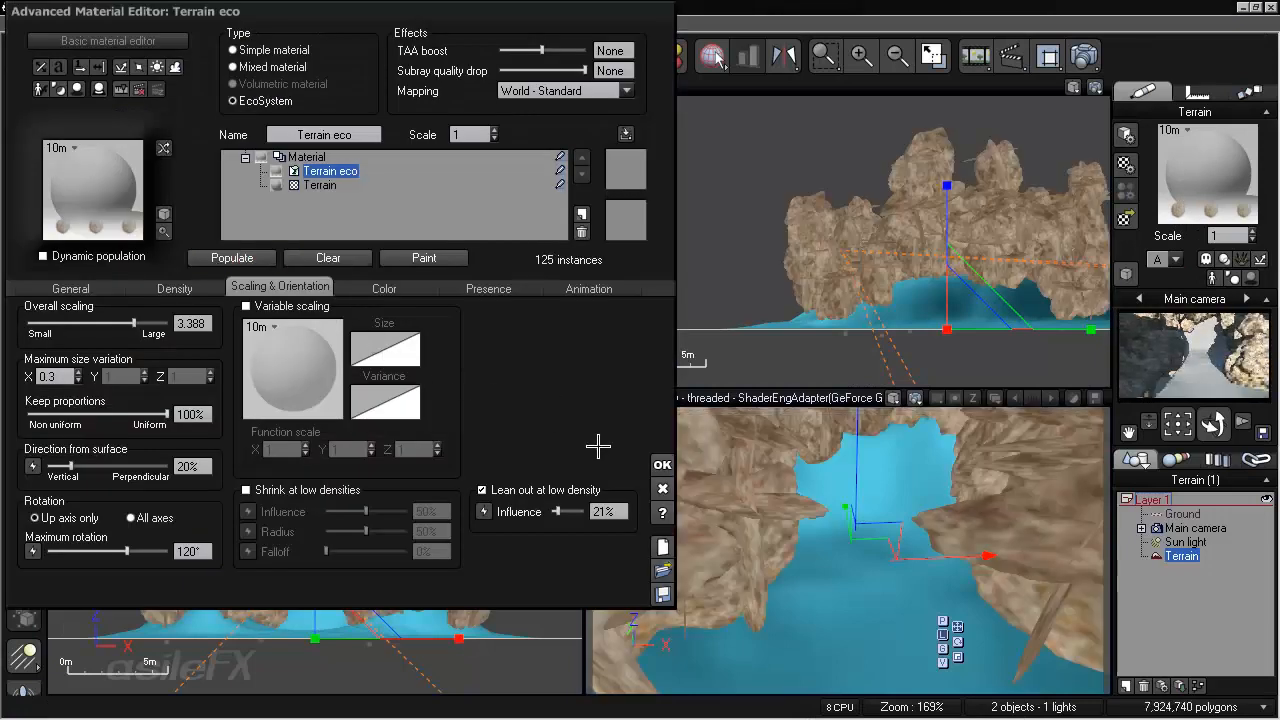
{"action": "left_click", "coordinate": [662, 464]}
{"action": "scroll", "coordinate": [904, 530], "scroll_direction": "up", "scroll_amount": 3}
{"action": "right_click_drag", "start_coordinate": [903, 536], "coordinate": [868, 591]}
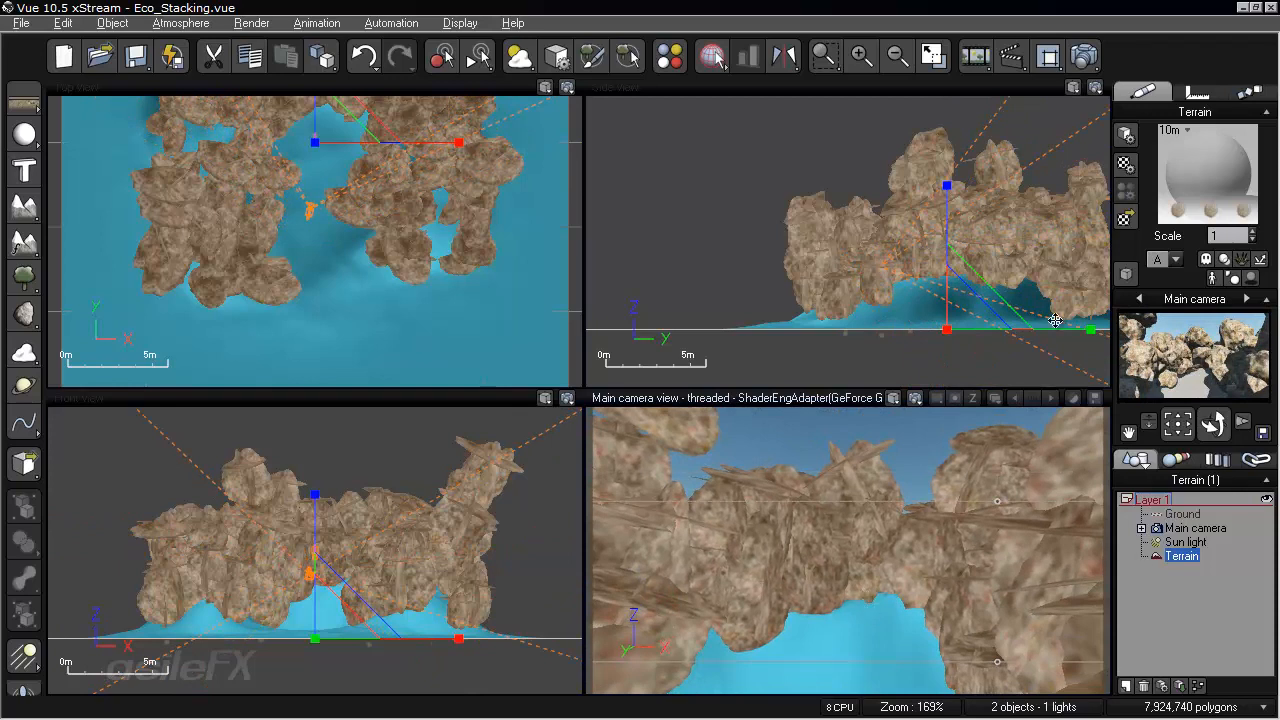
{"action": "double_click", "coordinate": [1174, 208]}
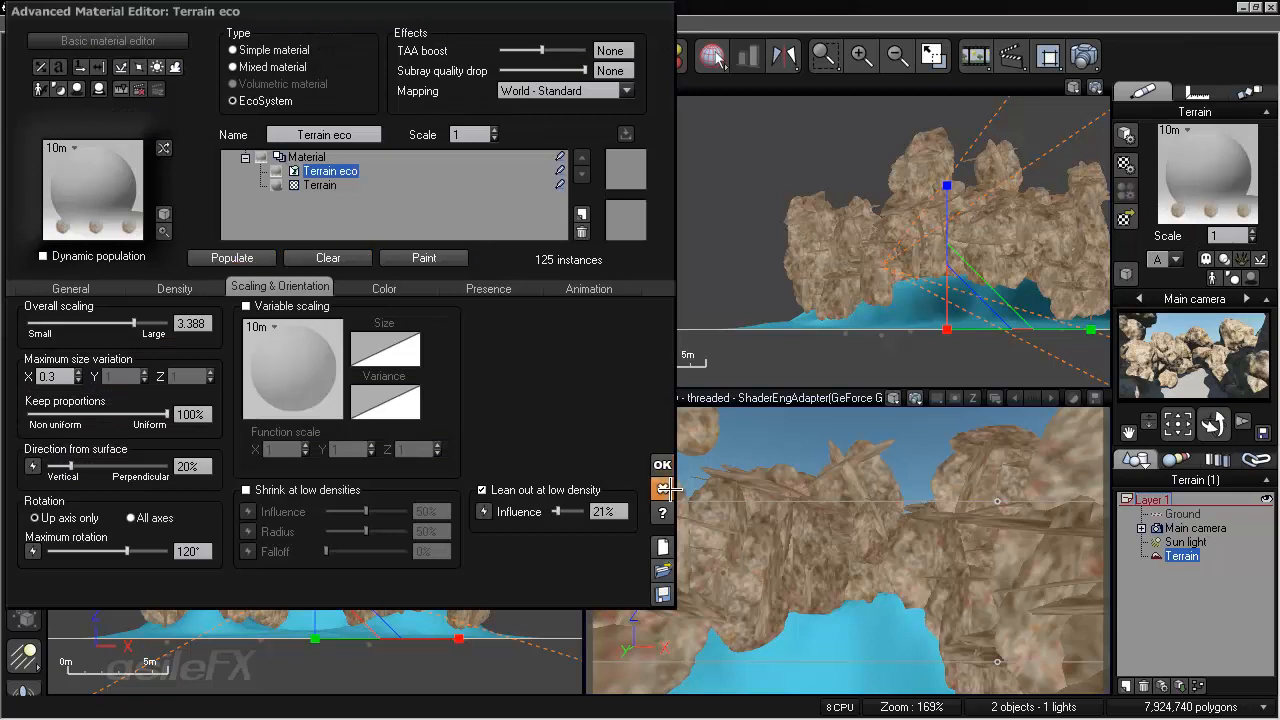
{"action": "left_click", "coordinate": [663, 489]}
- Select all rock instances with the EcoSystem Selector and save the selection in three slots
{"action": "left_click", "coordinate": [712, 55]}
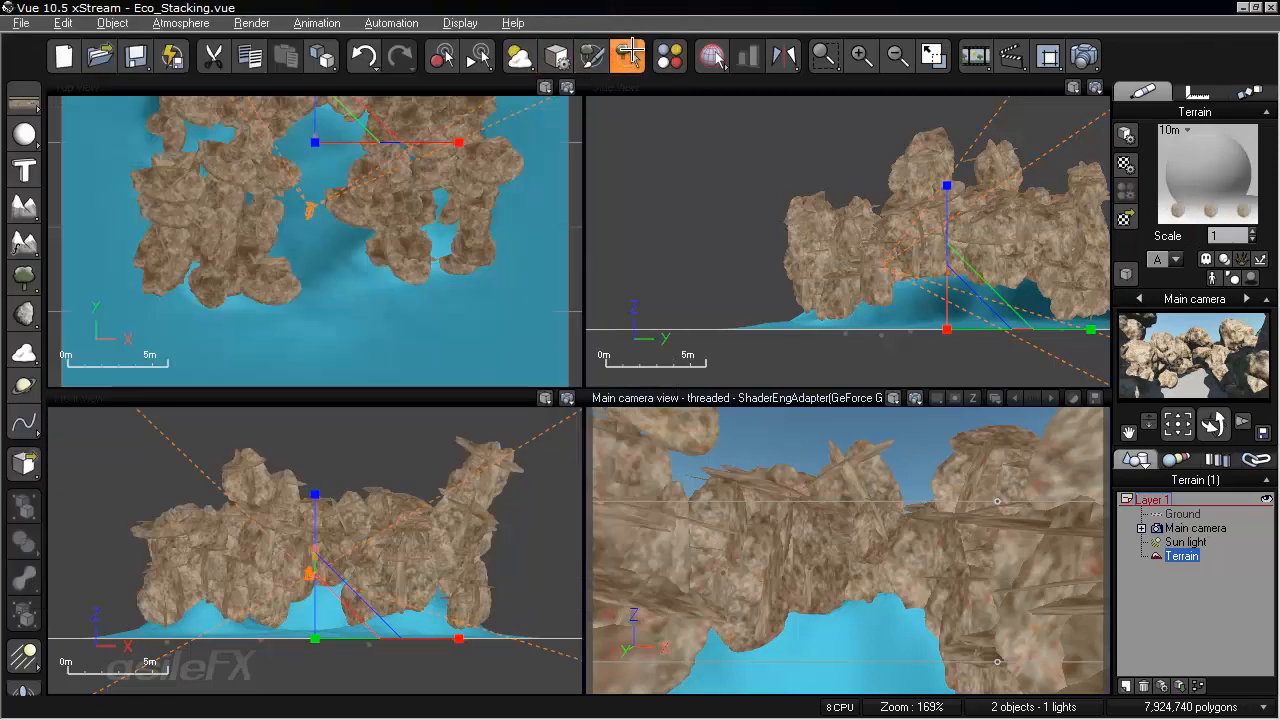
{"action": "left_click", "coordinate": [714, 336]}
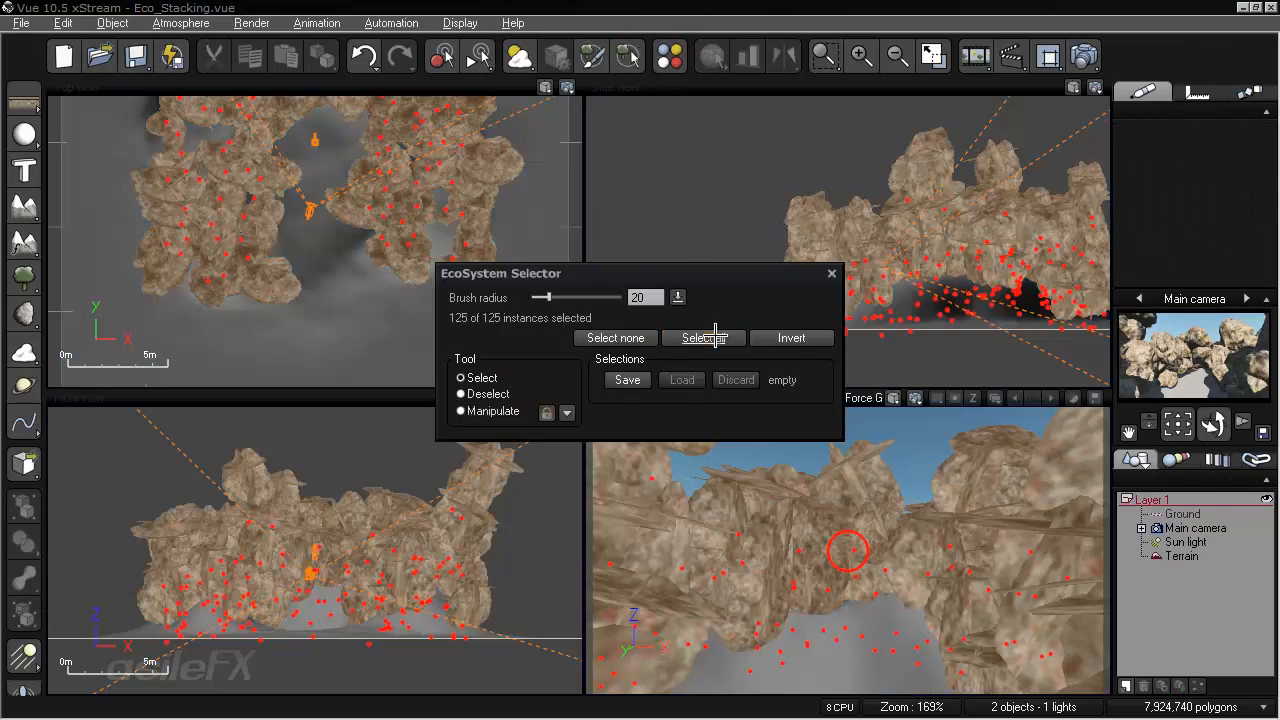
{"action": "left_click", "coordinate": [633, 381]}
{"action": "left_click", "coordinate": [633, 381]}
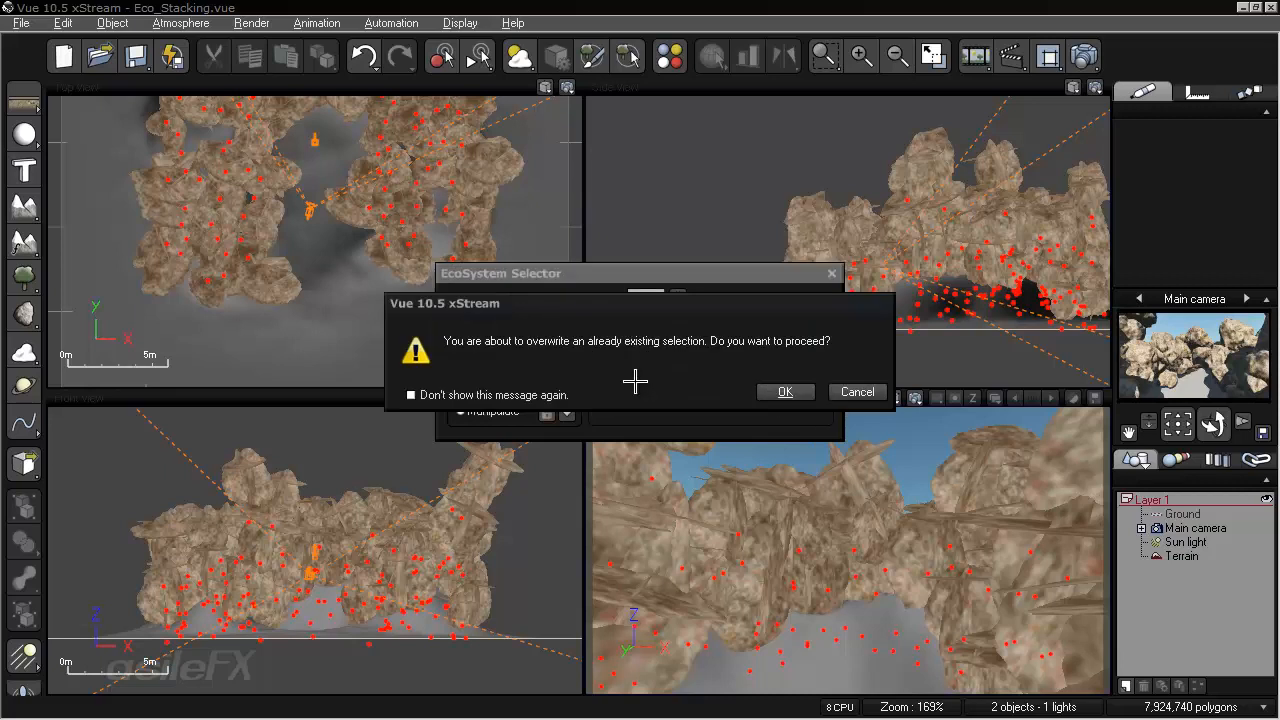
{"action": "left_click", "coordinate": [858, 390]}
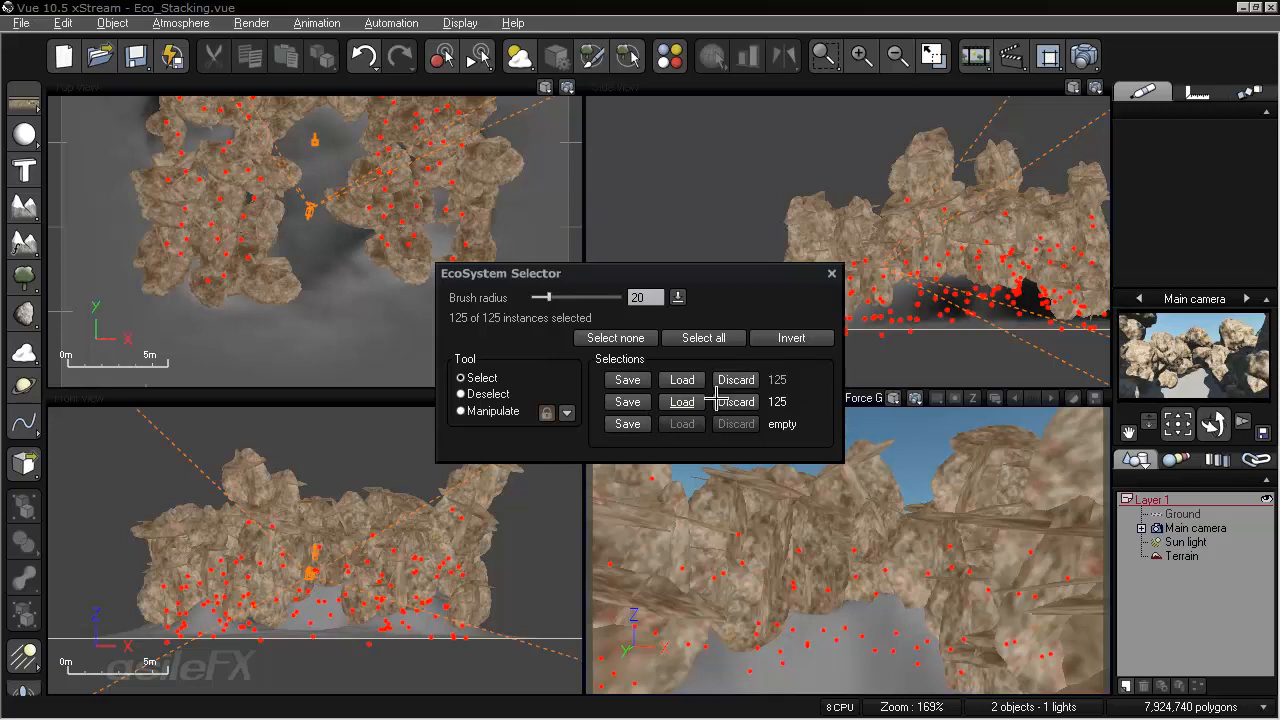
{"action": "left_click", "coordinate": [628, 424]}
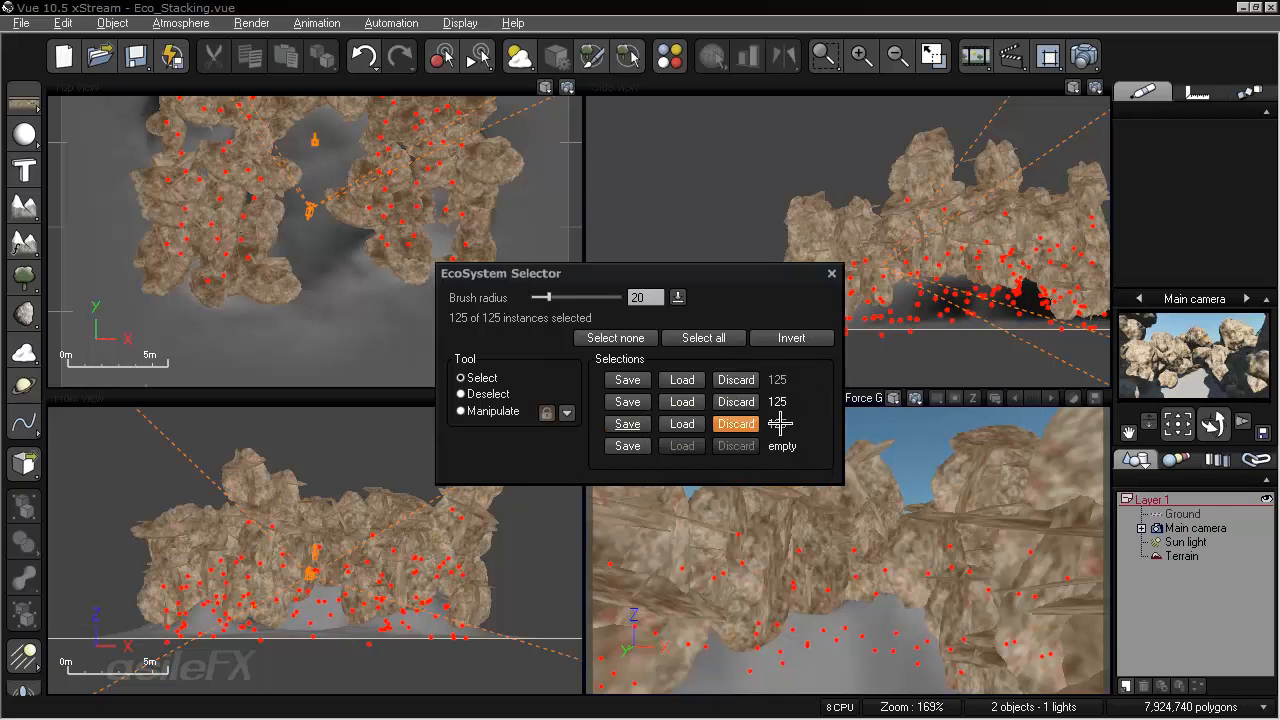
{"action": "left_click", "coordinate": [832, 274]}
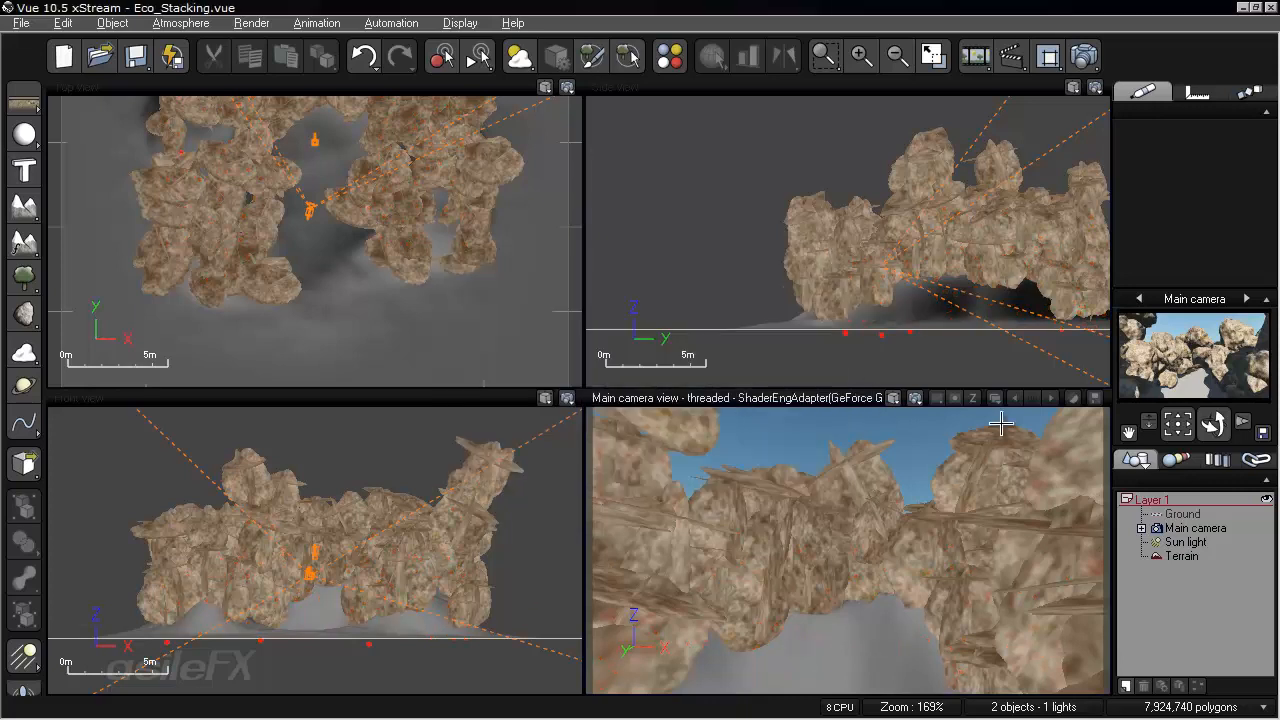
{"action": "left_click", "coordinate": [612, 60]}
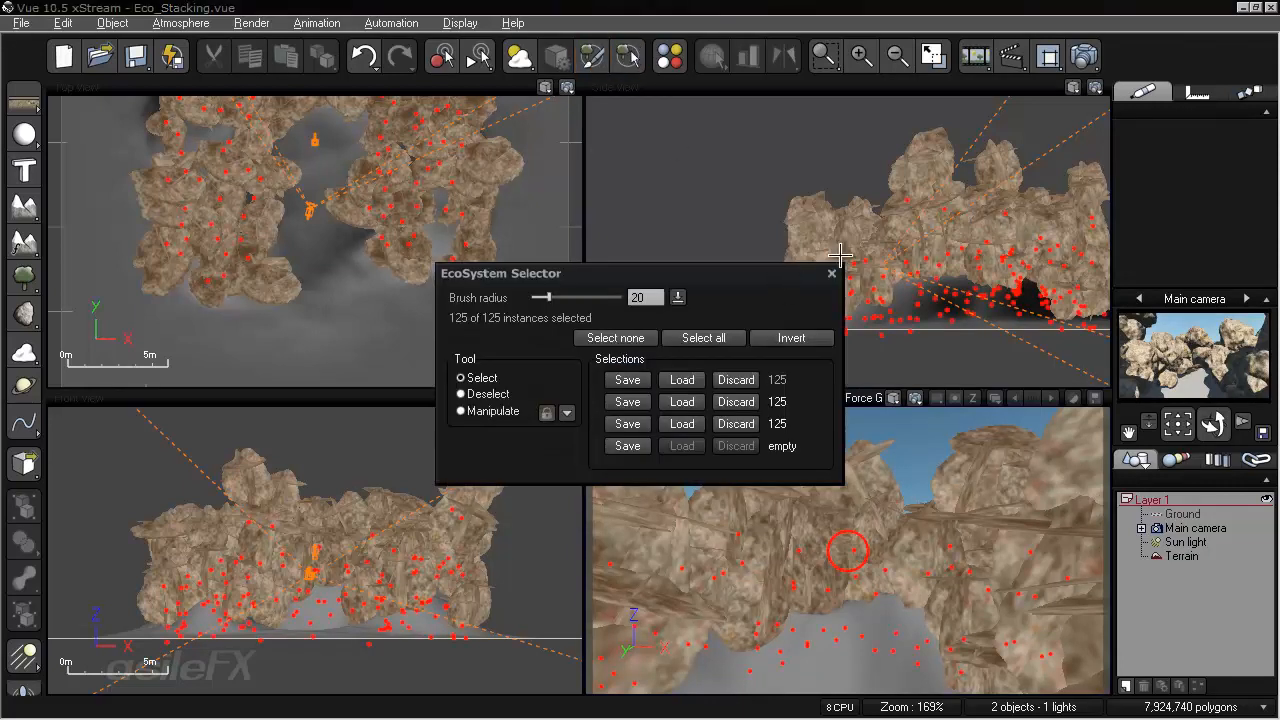
{"action": "left_click", "coordinate": [832, 274]}
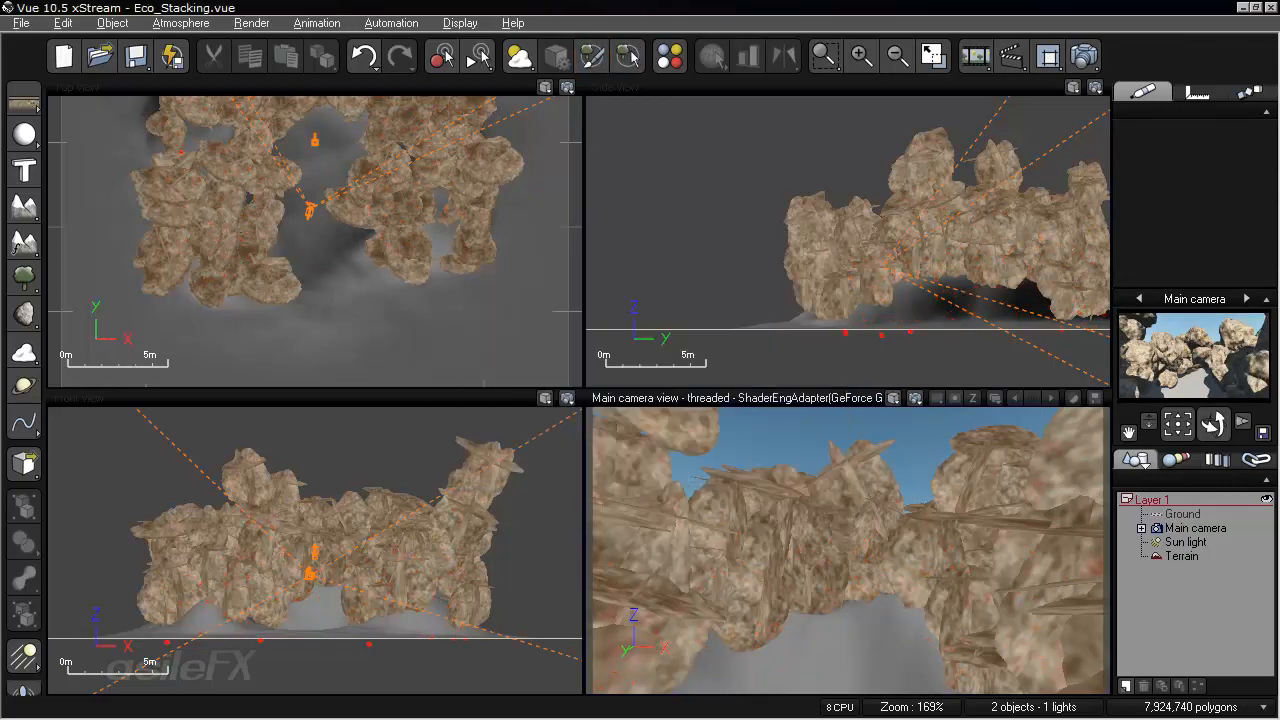
- Maximize the main camera view and deselect the terrain to inspect the rock walls
{"action": "left_click", "coordinate": [1180, 556]}
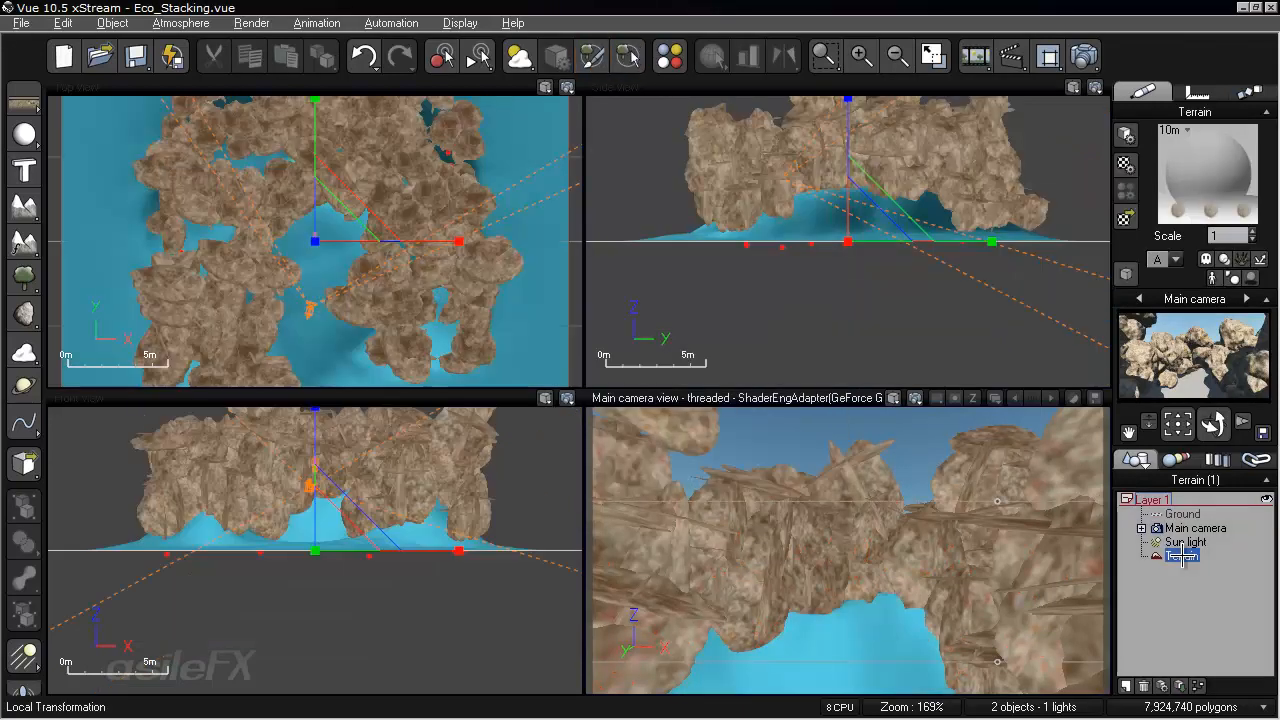
{"action": "double_click", "coordinate": [804, 398]}
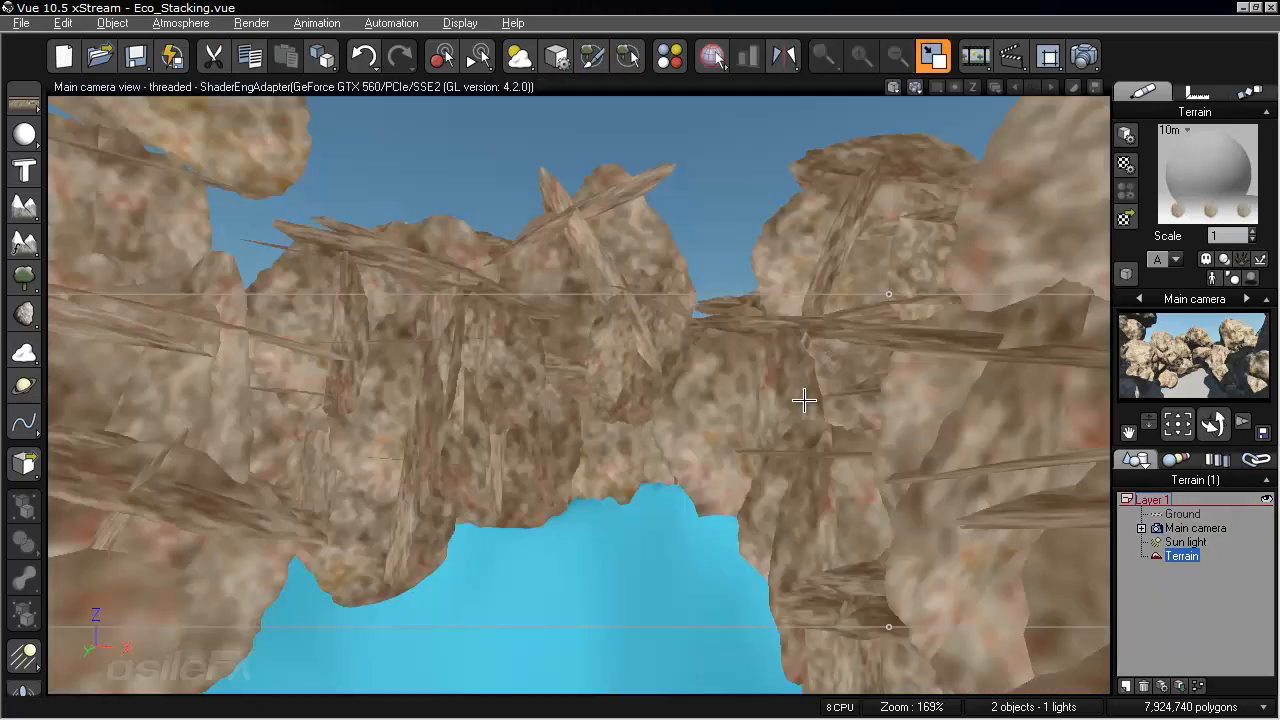
{"action": "left_click", "coordinate": [1200, 592]}
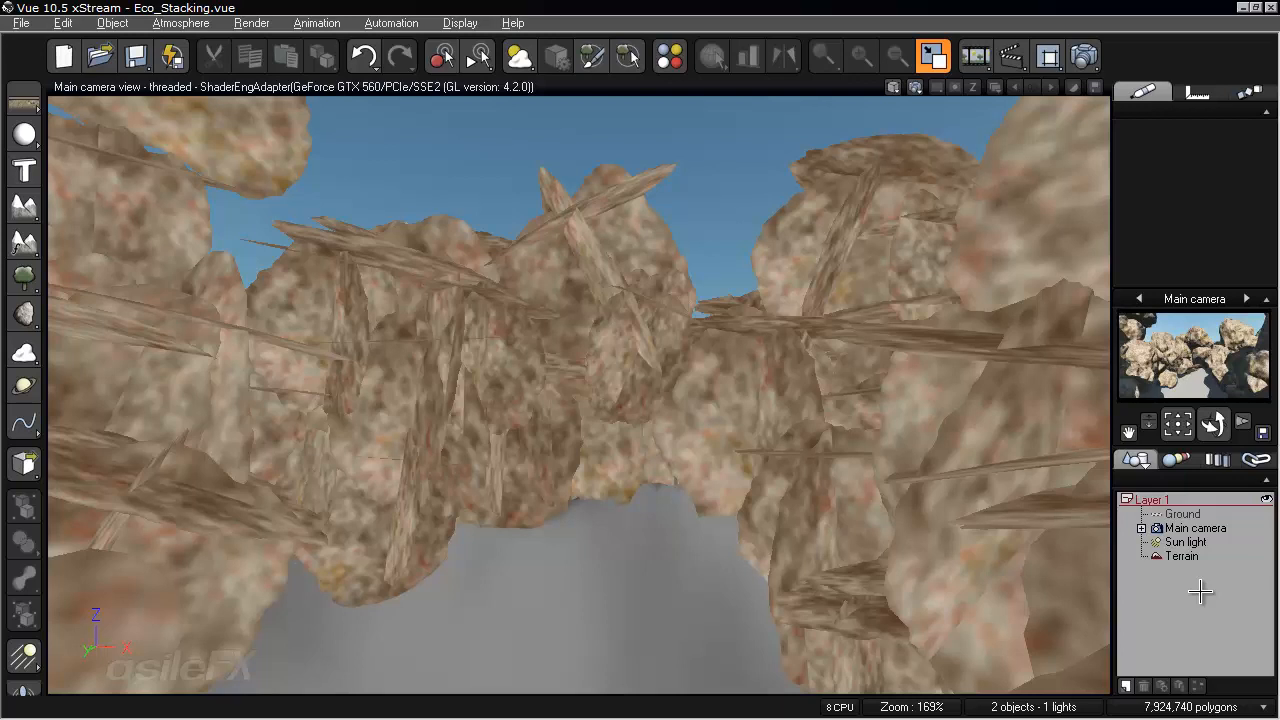
- Open the terrain's material and rename its existing EcoSystem layer to "LargeRocks eco"
{"action": "left_click", "coordinate": [1181, 556]}
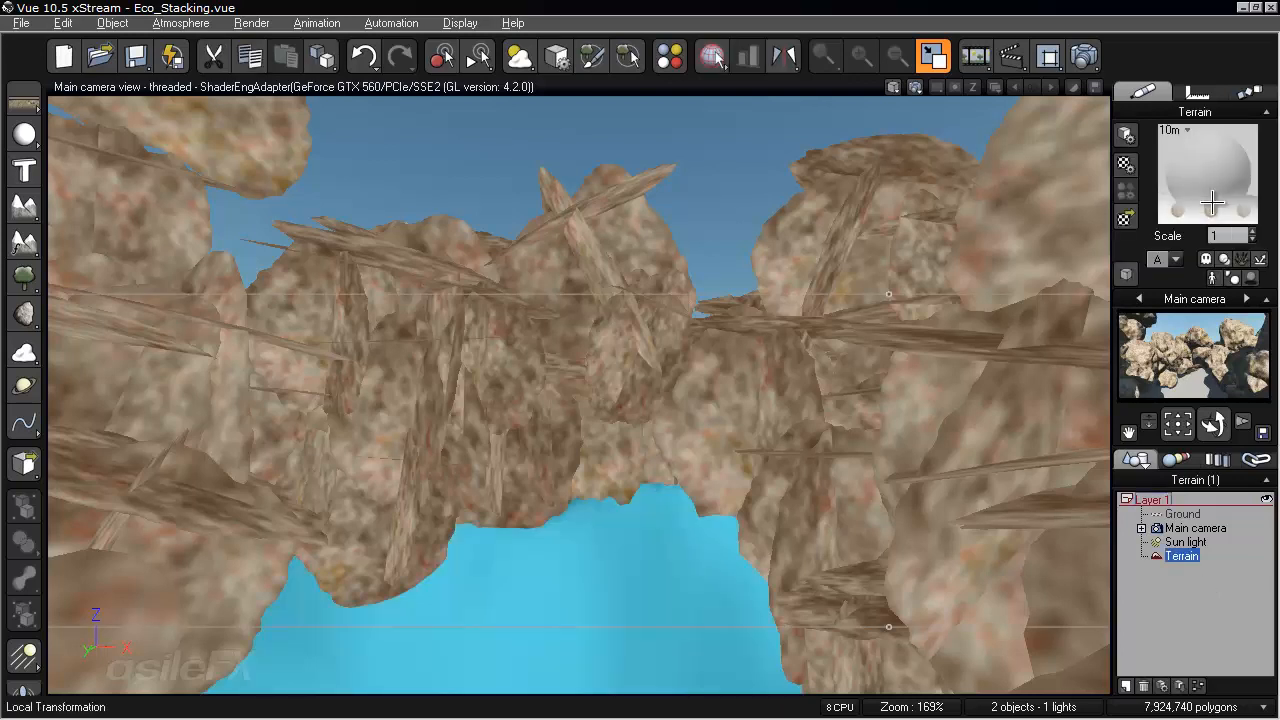
{"action": "double_click", "coordinate": [1204, 181]}
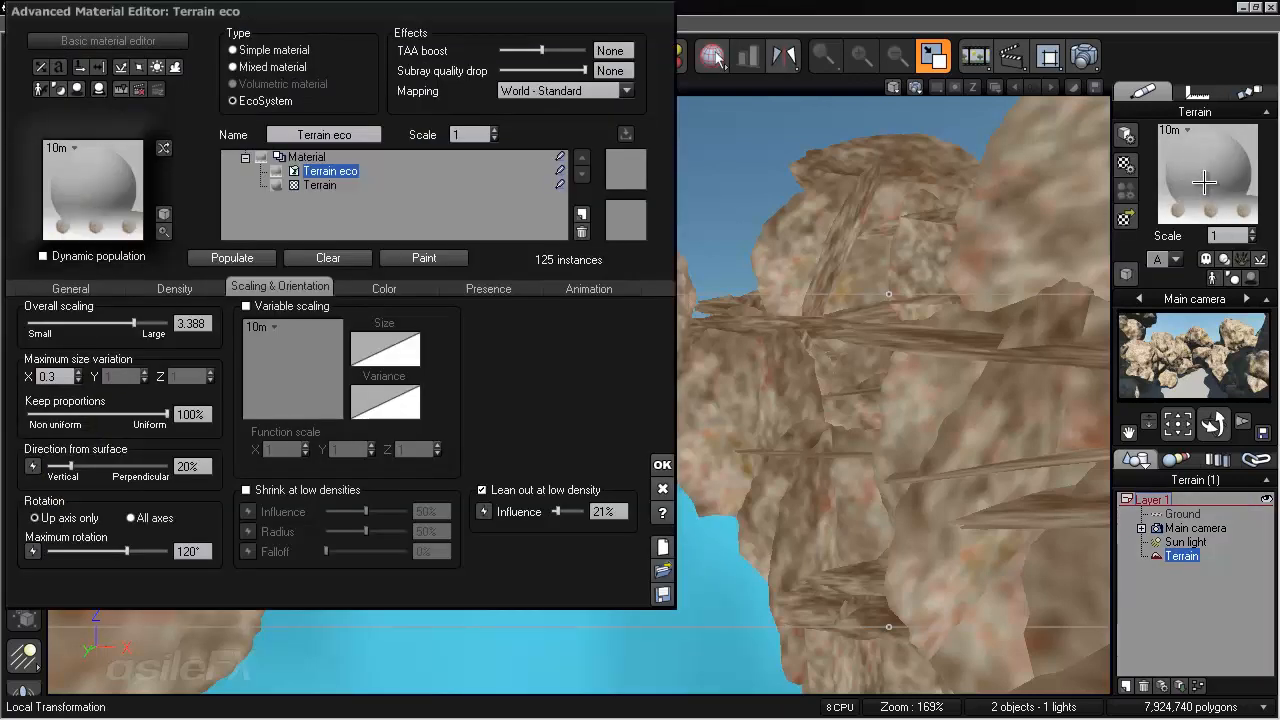
{"action": "left_click", "coordinate": [323, 134]}
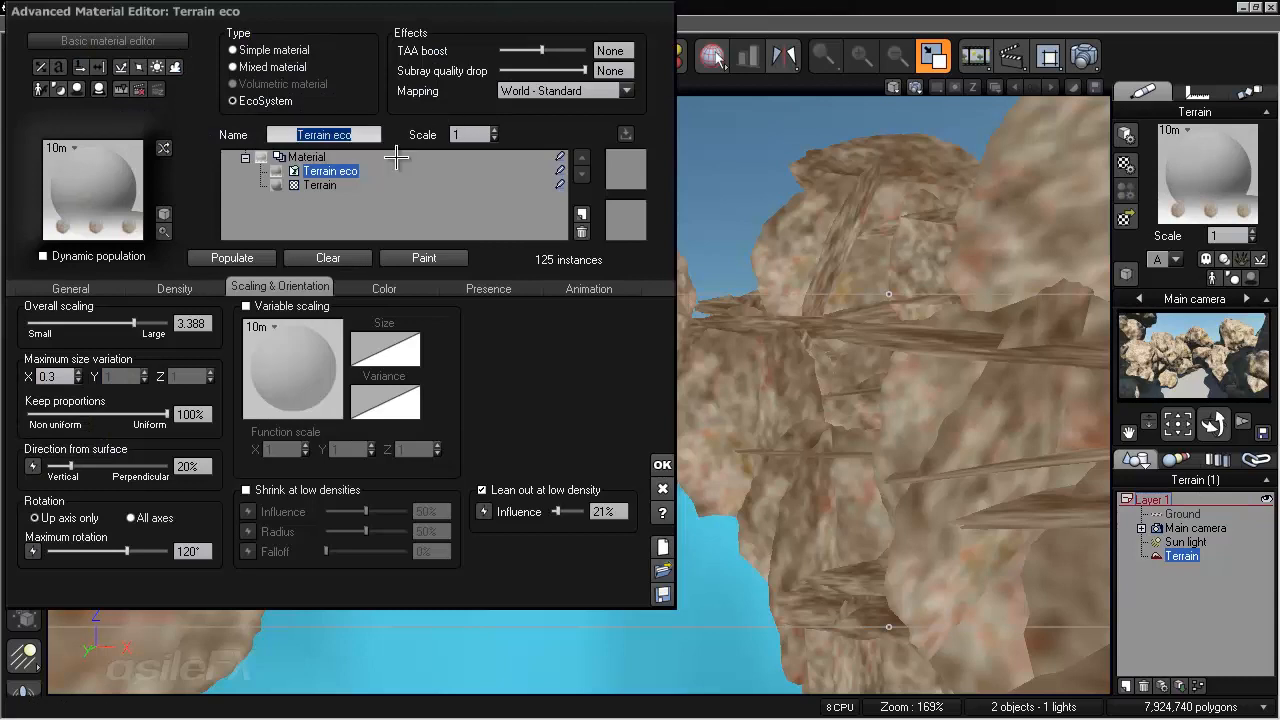
{"action": "type", "text": "LargeRocks eco"}
{"action": "key", "text": "Return"}
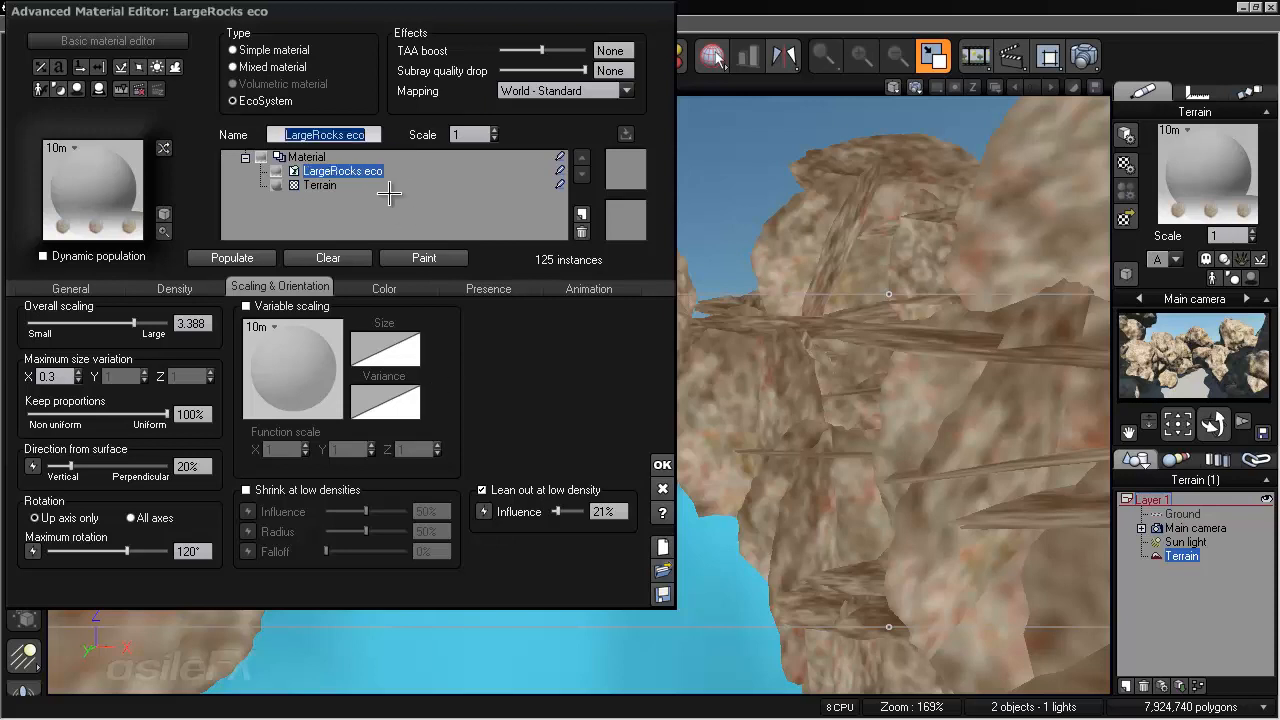
- Convert the base Terrain layer to an EcoSystem material and move the new EcoSystem layer above LargeRocks eco
{"action": "left_click", "coordinate": [321, 185]}
{"action": "left_click", "coordinate": [267, 101]}
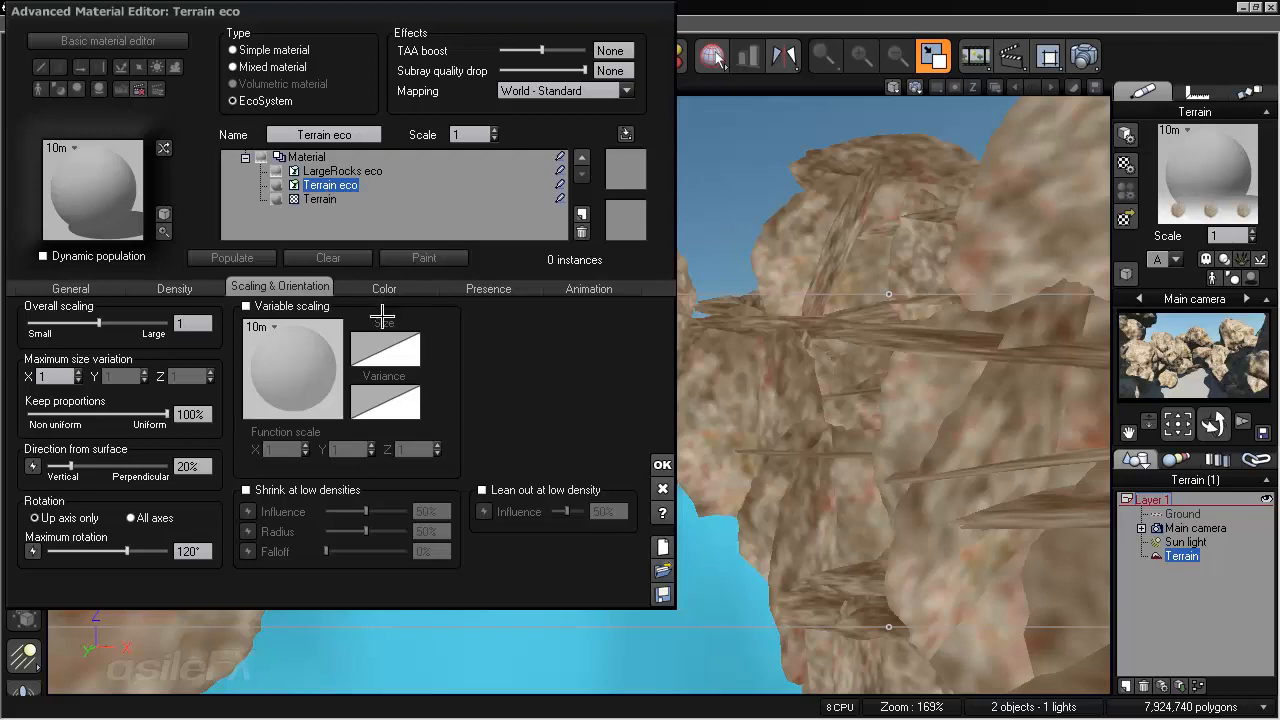
{"action": "left_click", "coordinate": [117, 288]}
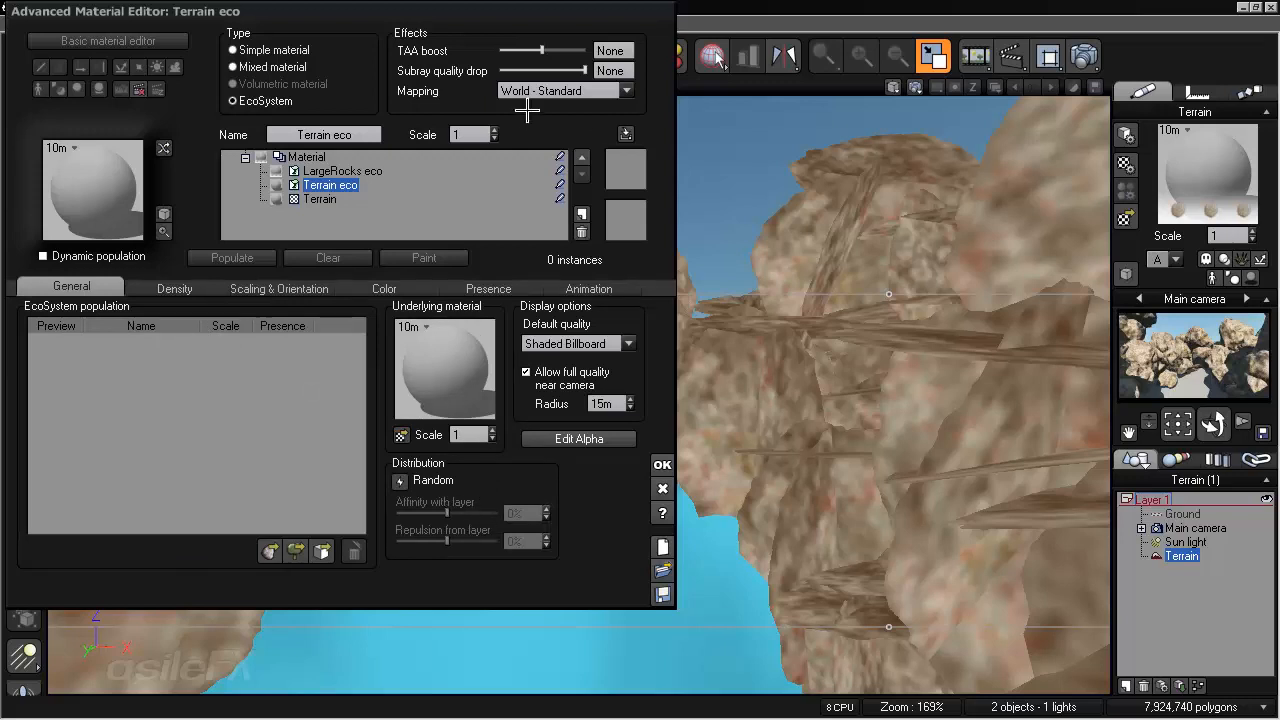
{"action": "left_click", "coordinate": [584, 155]}
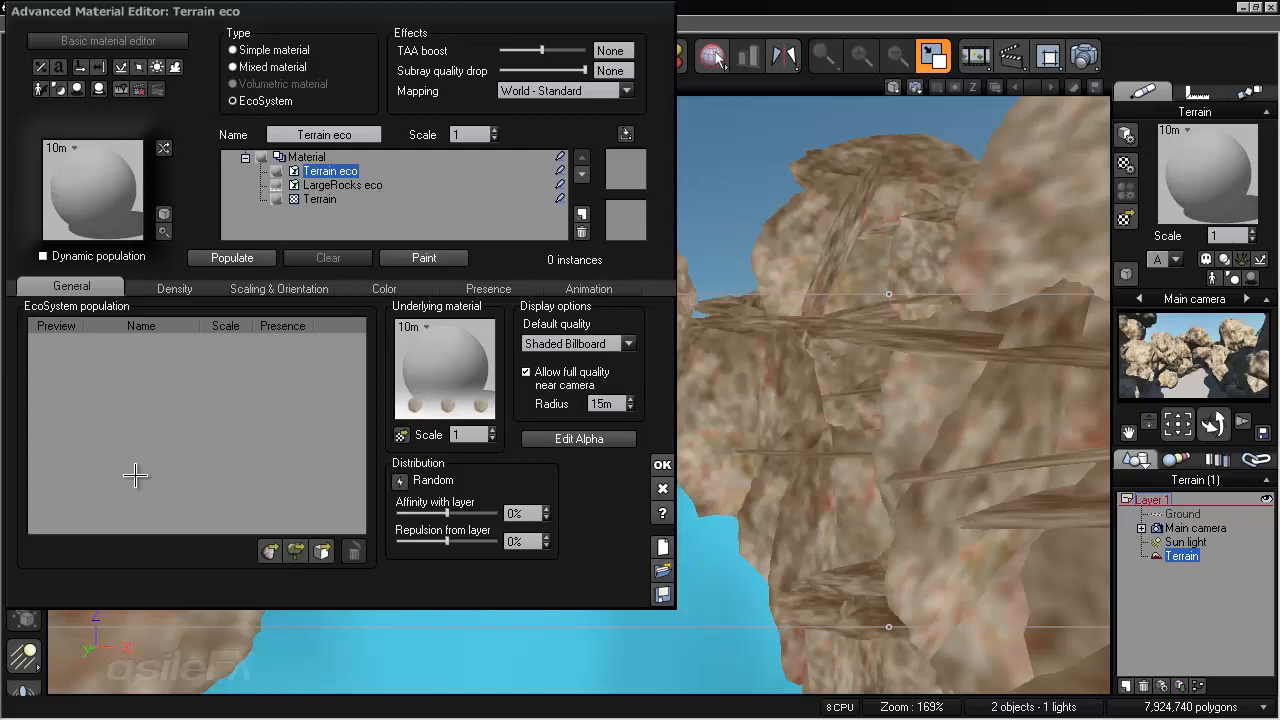
- Add the low-res LR Rock to the Terrain eco layer's population
{"action": "left_click", "coordinate": [270, 551]}
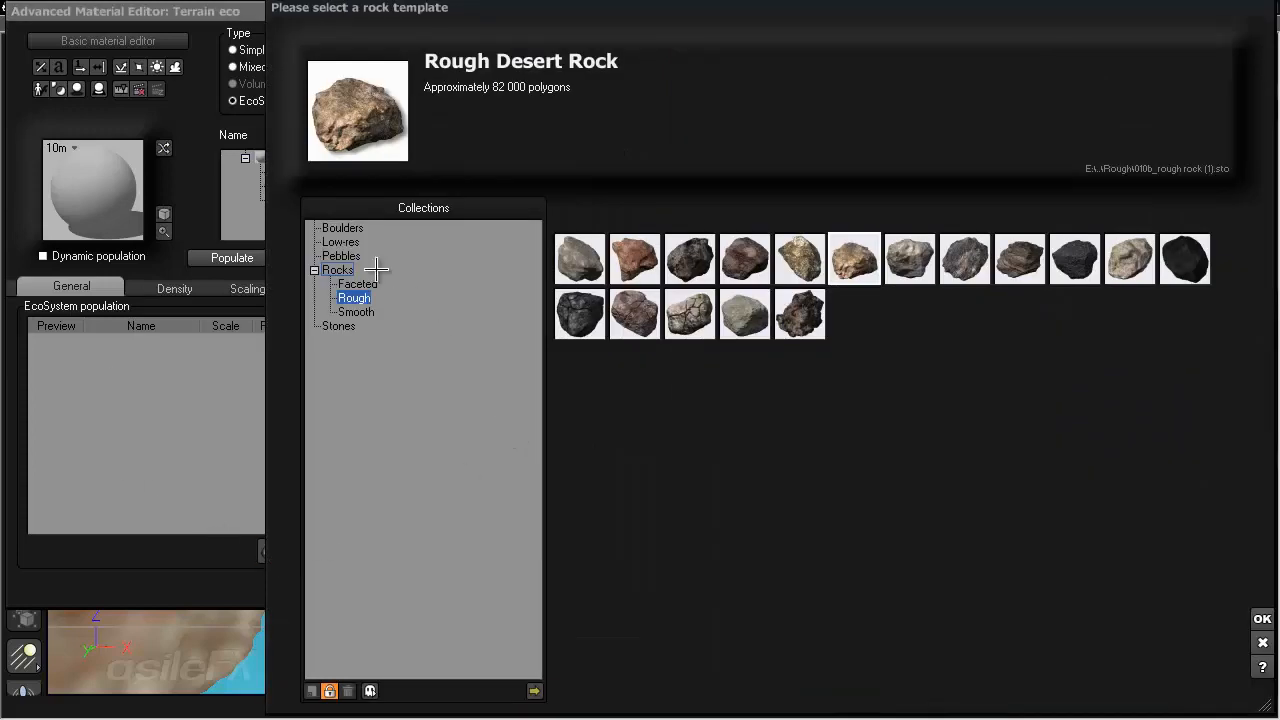
{"action": "left_click", "coordinate": [355, 243]}
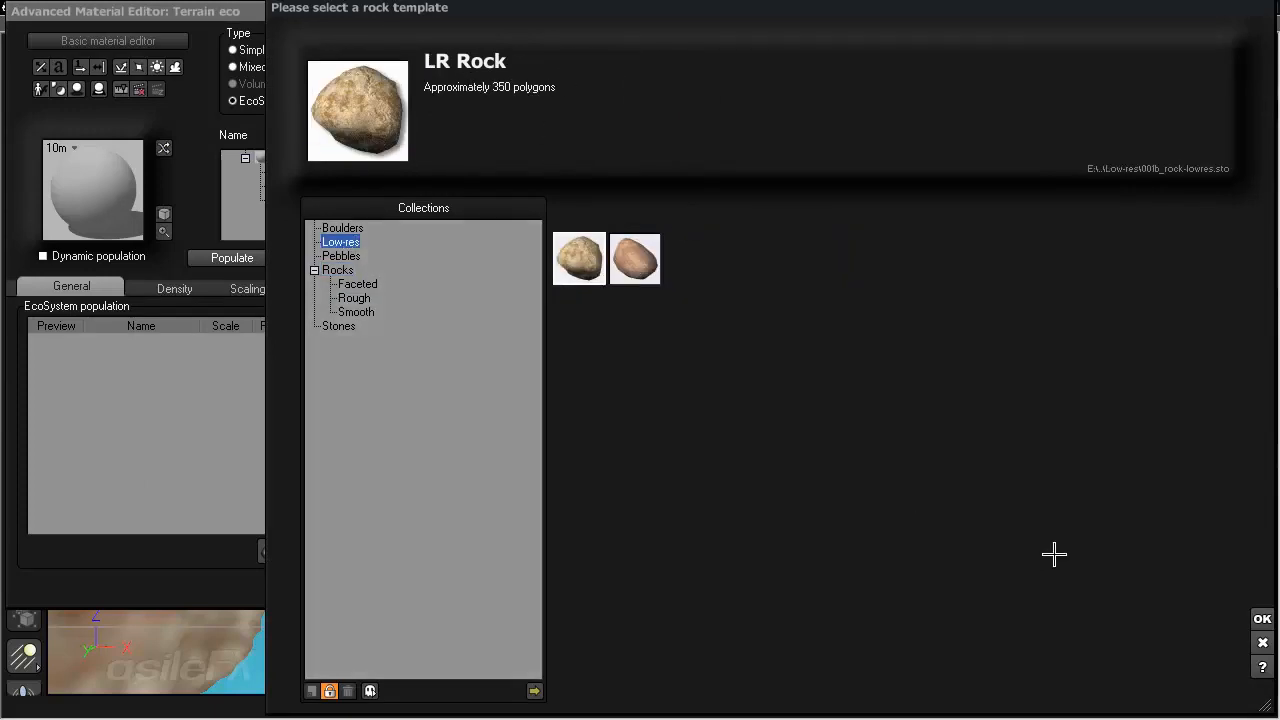
{"action": "left_click", "coordinate": [1262, 619]}
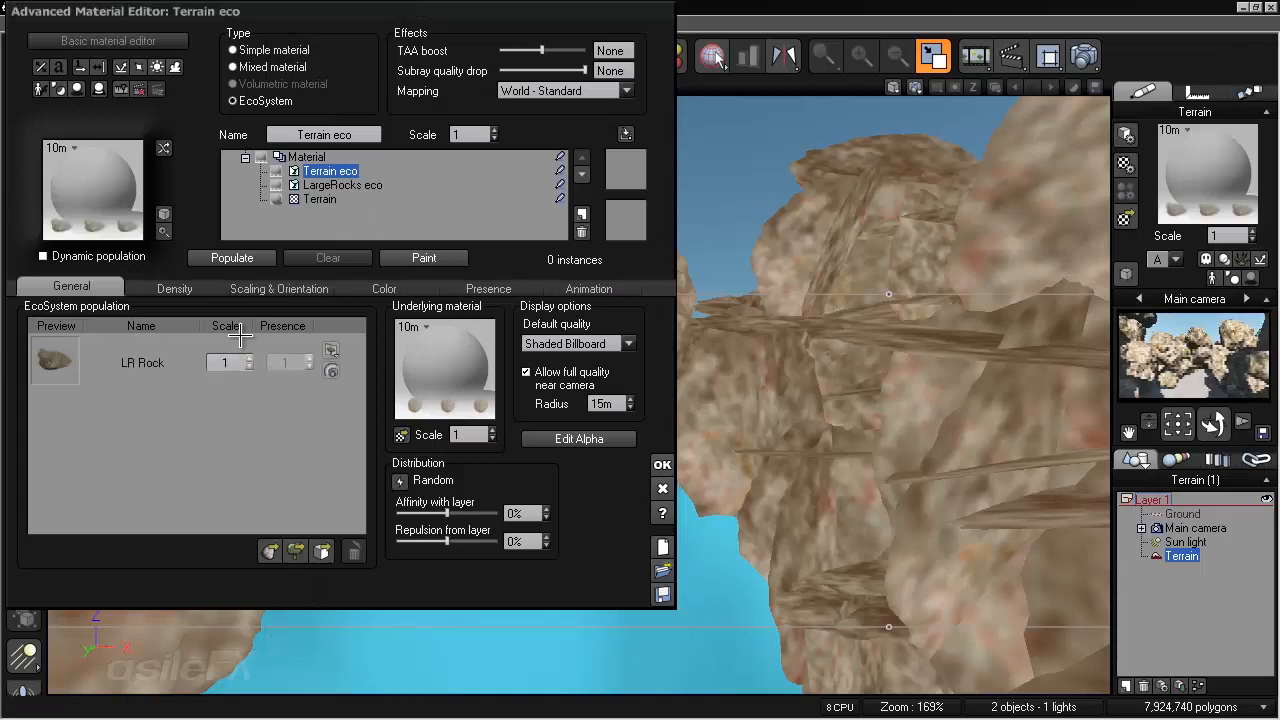
- Allow stacking of up to 4 instances, disable decay near foreign objects, and populate the Terrain eco layer
{"action": "left_click", "coordinate": [172, 288]}
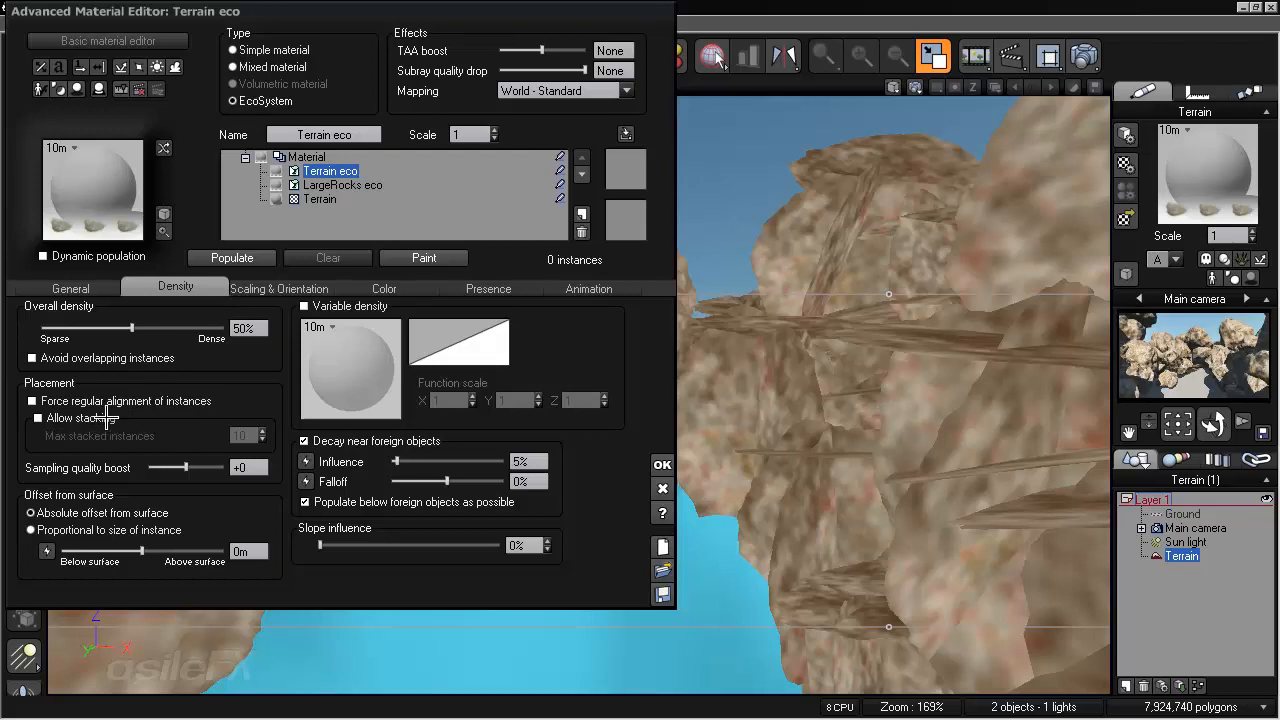
{"action": "left_click", "coordinate": [100, 418]}
{"action": "double_click", "coordinate": [240, 434]}
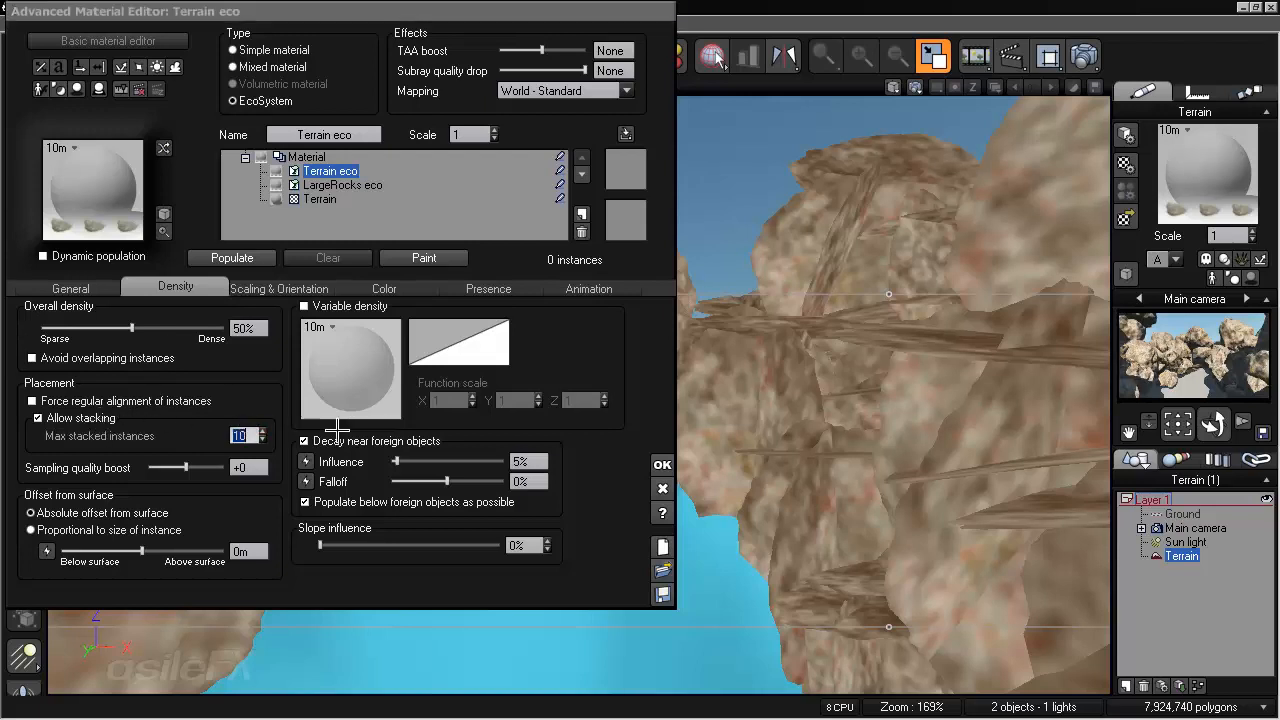
{"action": "left_click", "coordinate": [337, 438]}
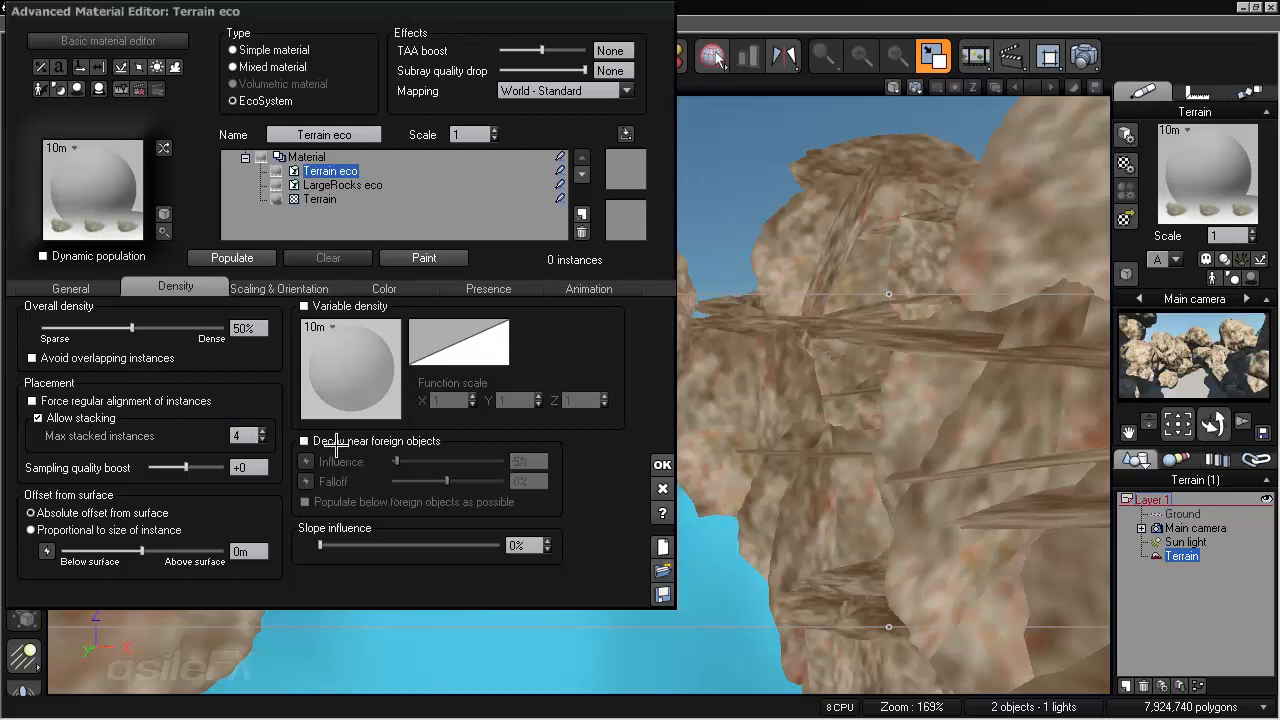
{"action": "left_click", "coordinate": [260, 258]}
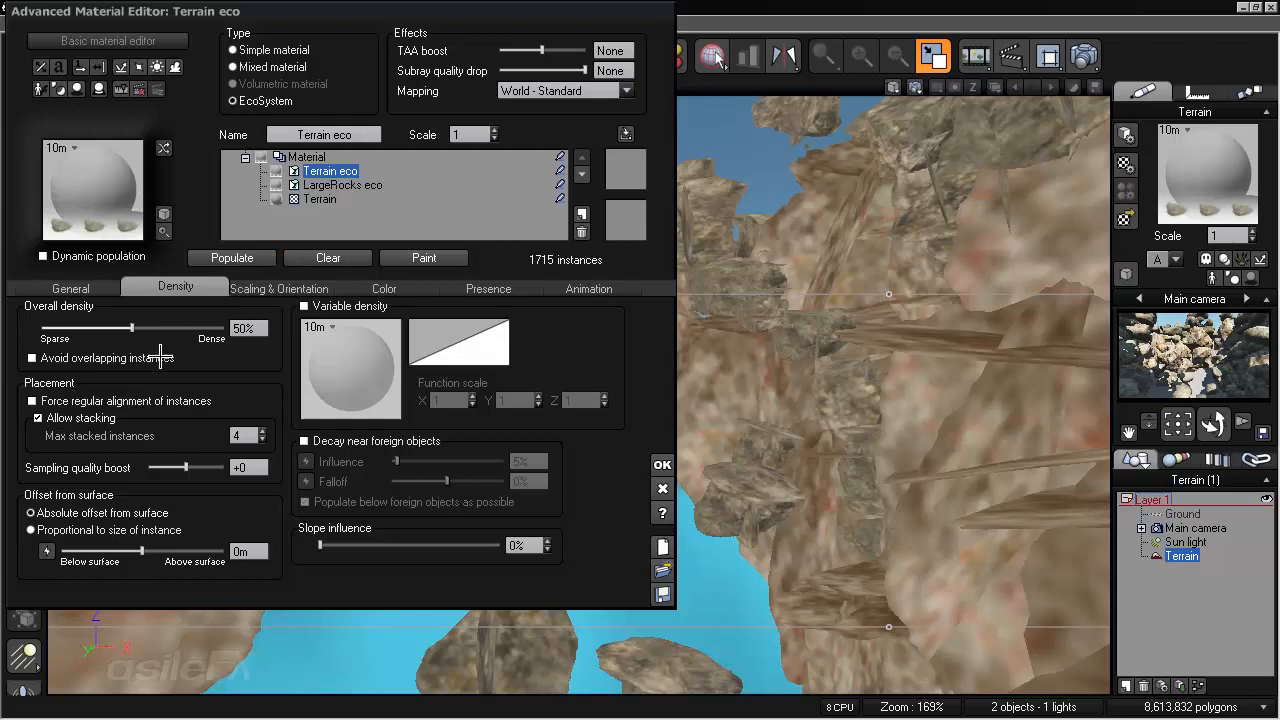
- Set the small rocks' overall scaling to 0.37 and overall density to 82%, repopulating after each change
{"action": "left_click", "coordinate": [271, 290]}
{"action": "left_click_drag", "start_coordinate": [148, 325], "coordinate": [124, 324]}
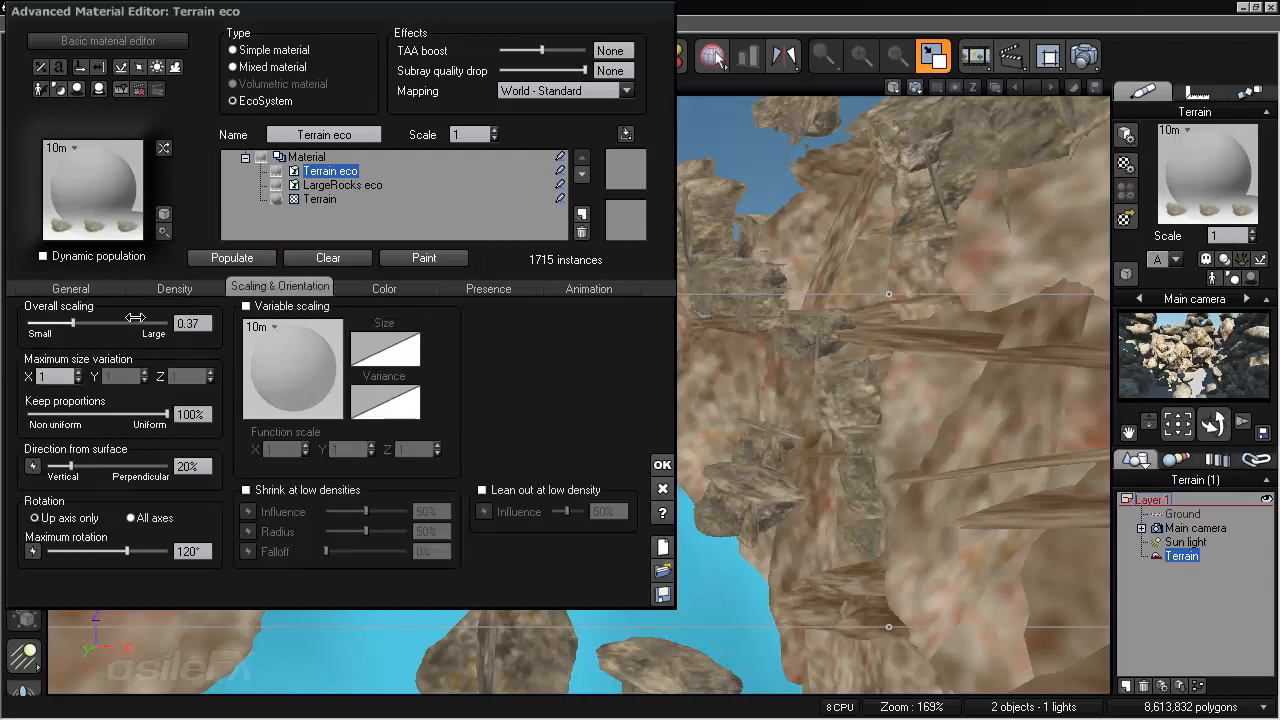
{"action": "left_click", "coordinate": [230, 260]}
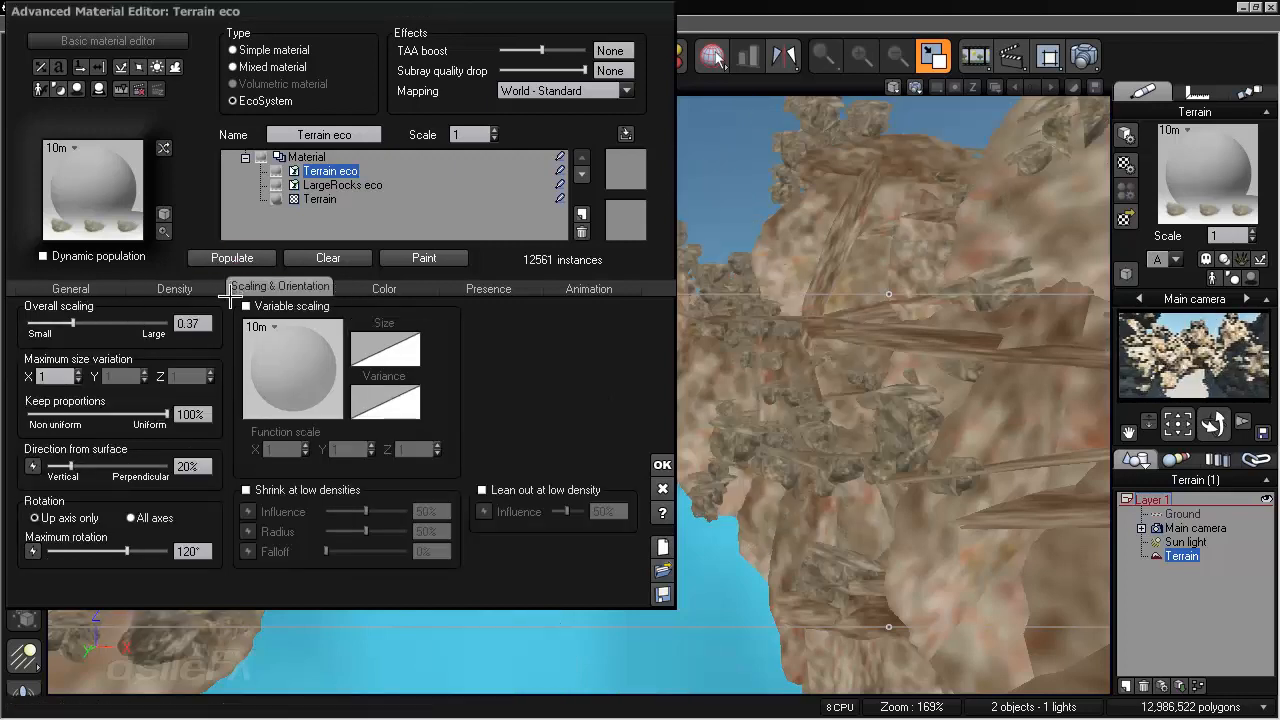
{"action": "left_click", "coordinate": [176, 289]}
{"action": "left_click", "coordinate": [189, 328]}
{"action": "left_click", "coordinate": [232, 258]}
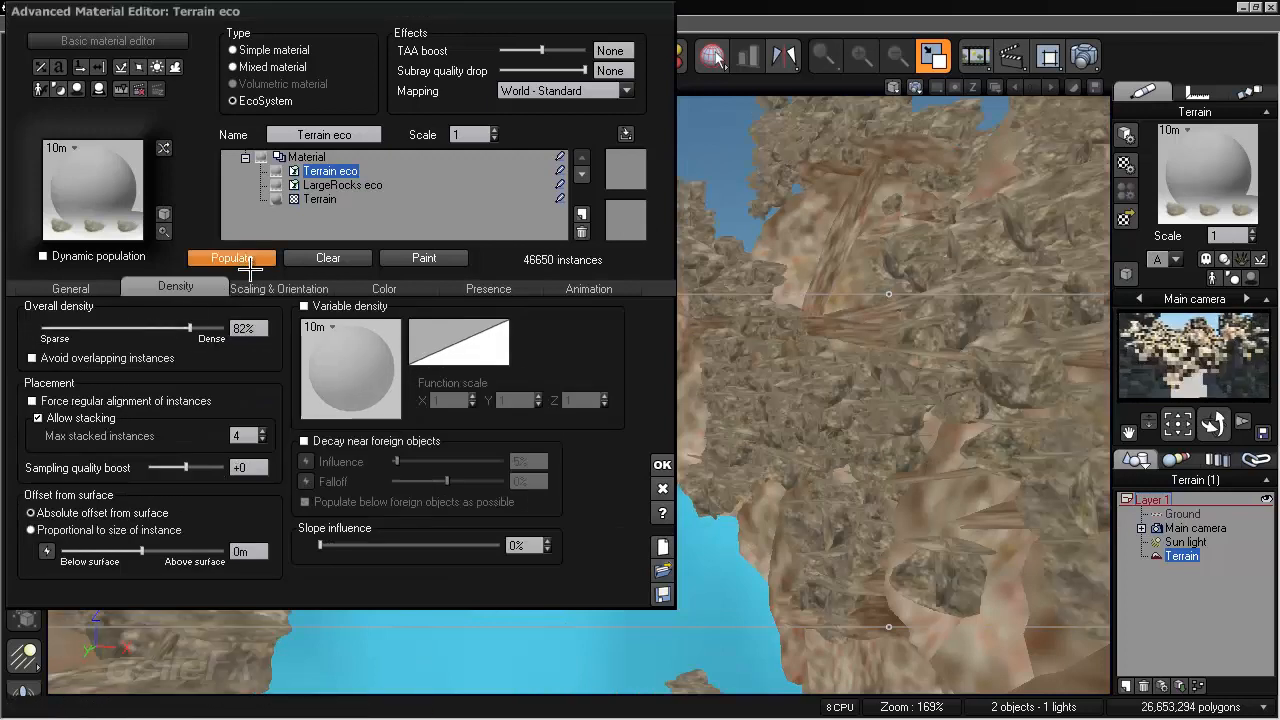
- Reduce the small rocks' overall scaling to 0.263 and further to 0.163, repopulating each time, and accept the material
{"action": "left_click", "coordinate": [248, 287]}
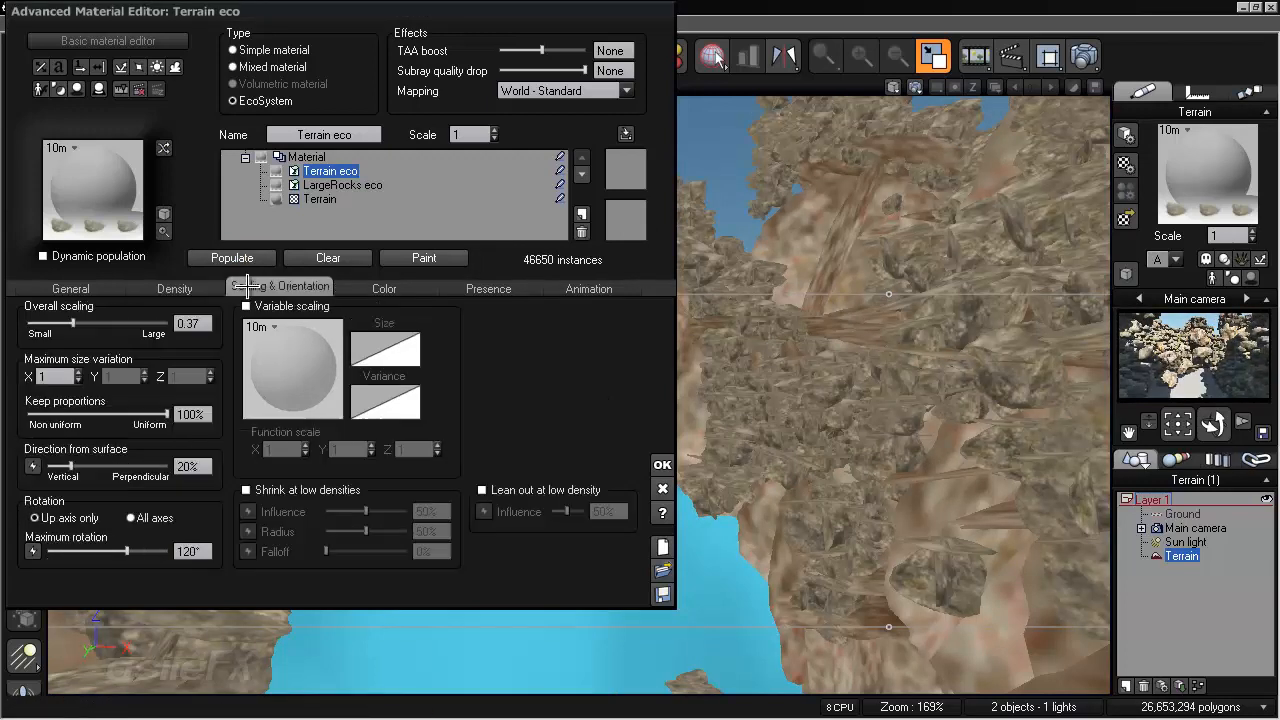
{"action": "left_click_drag", "start_coordinate": [121, 327], "coordinate": [112, 327]}
{"action": "left_click", "coordinate": [218, 259]}
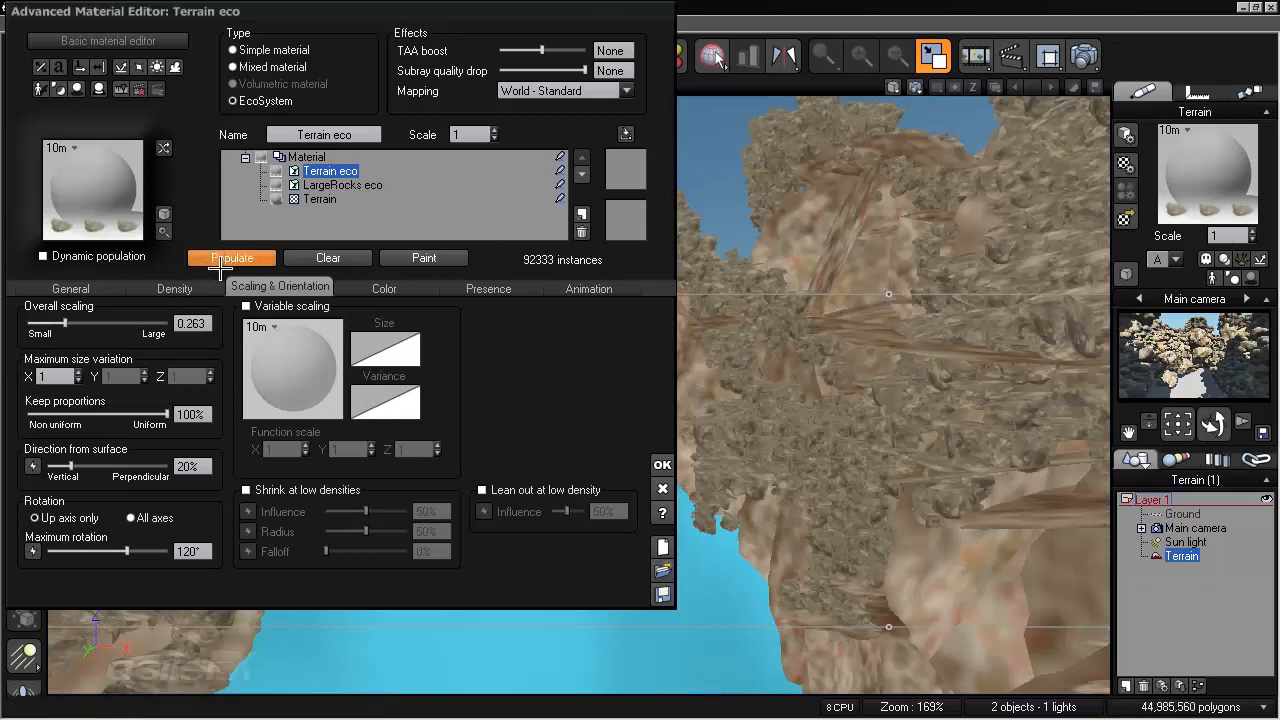
{"action": "left_click_drag", "start_coordinate": [118, 323], "coordinate": [108, 323]}
{"action": "left_click", "coordinate": [220, 257]}
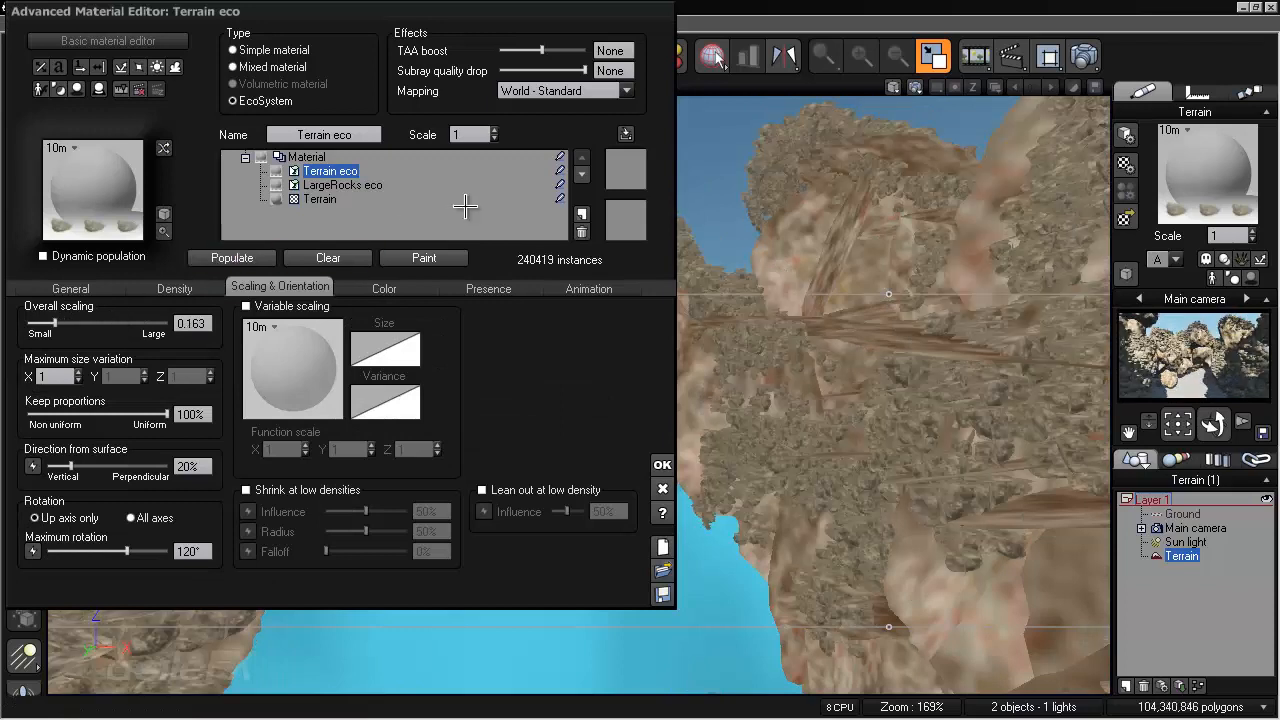
{"action": "left_click", "coordinate": [512, 288]}
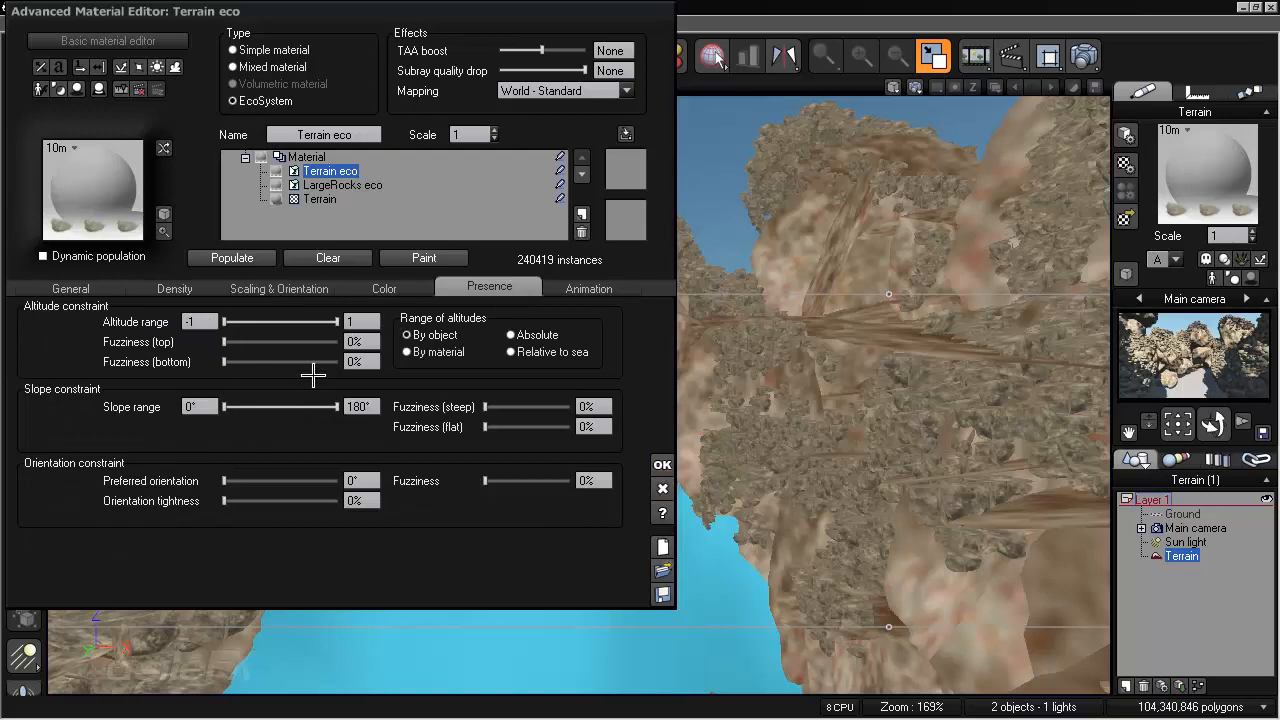
{"action": "left_click", "coordinate": [662, 466]}
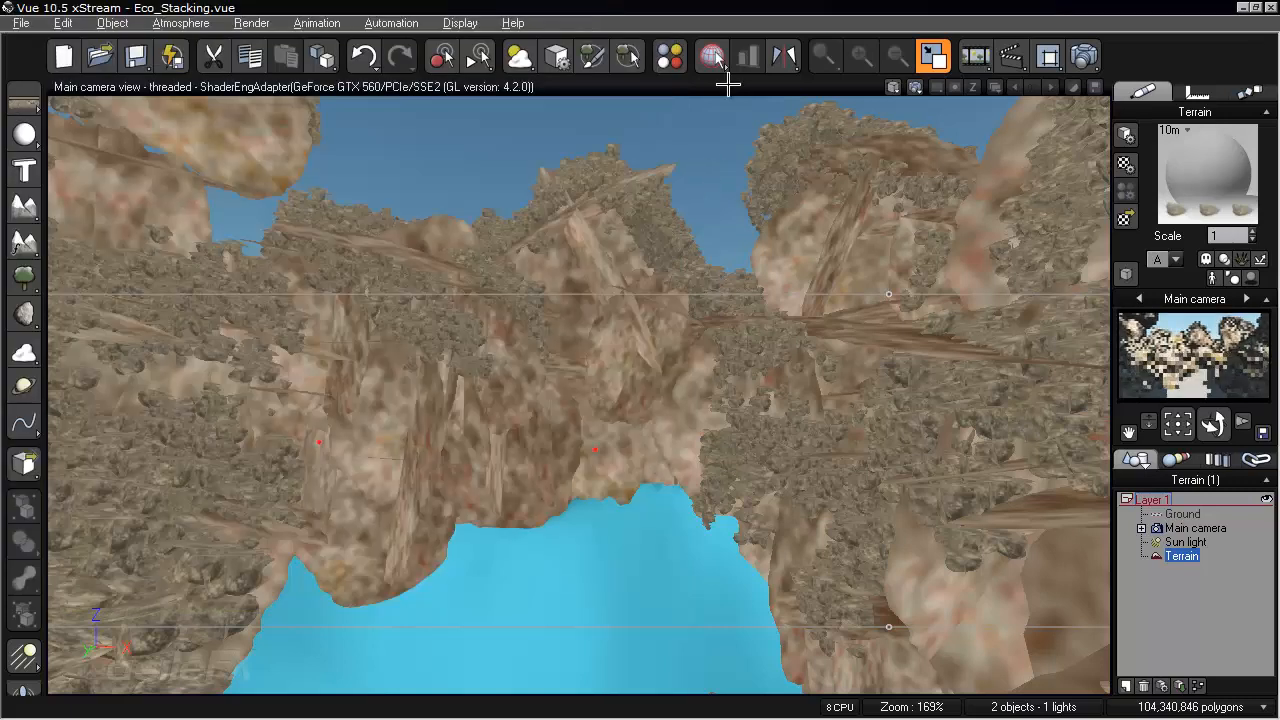
- Examine how the small rocks cover the large ones in the front and main camera views, checking the presence settings and turning the camera upward
{"action": "double_click", "coordinate": [728, 85]}
{"action": "right_click_drag", "start_coordinate": [320, 538], "coordinate": [343, 638]}
{"action": "scroll", "coordinate": [343, 638], "scroll_direction": "up", "scroll_amount": 1}
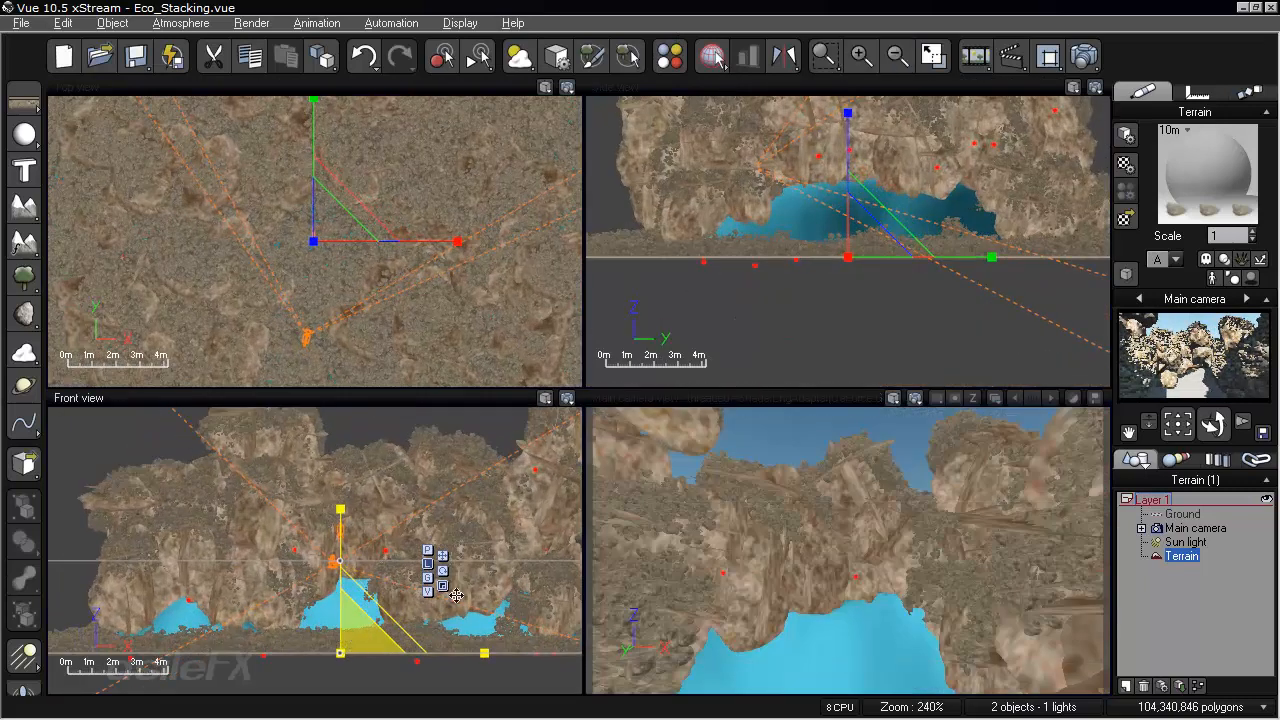
{"action": "double_click", "coordinate": [825, 400]}
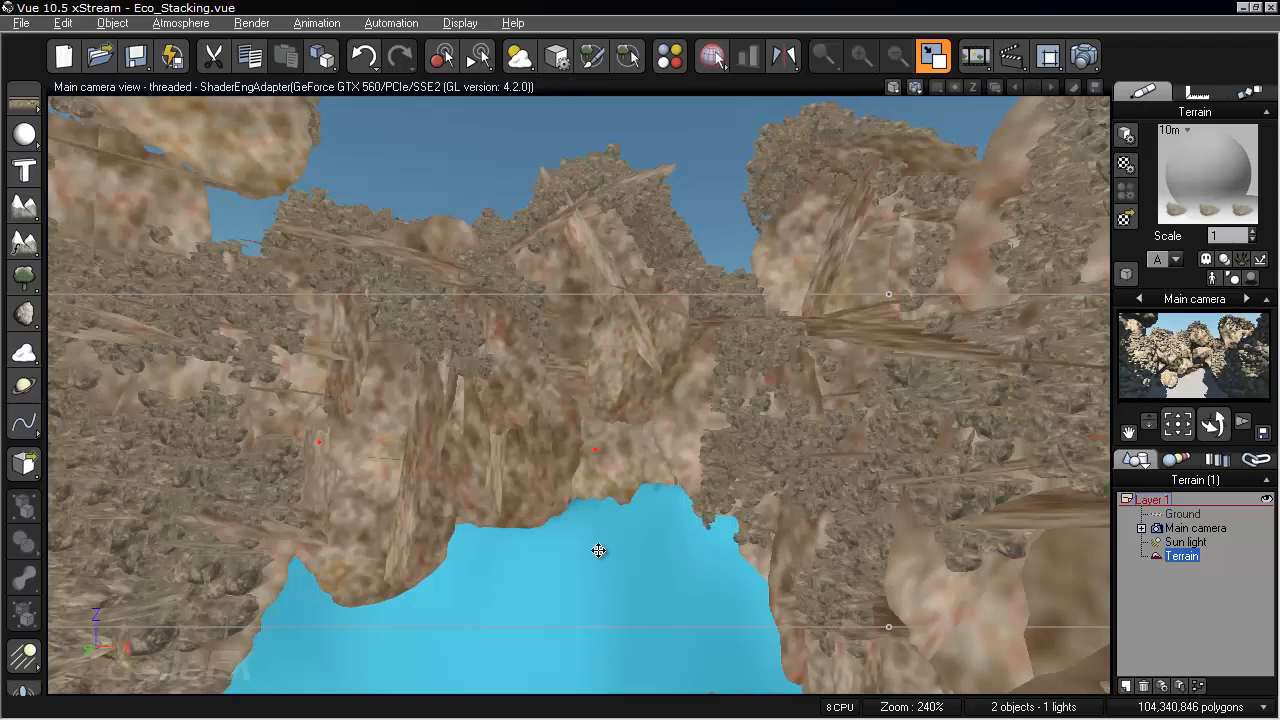
{"action": "double_click", "coordinate": [1180, 177]}
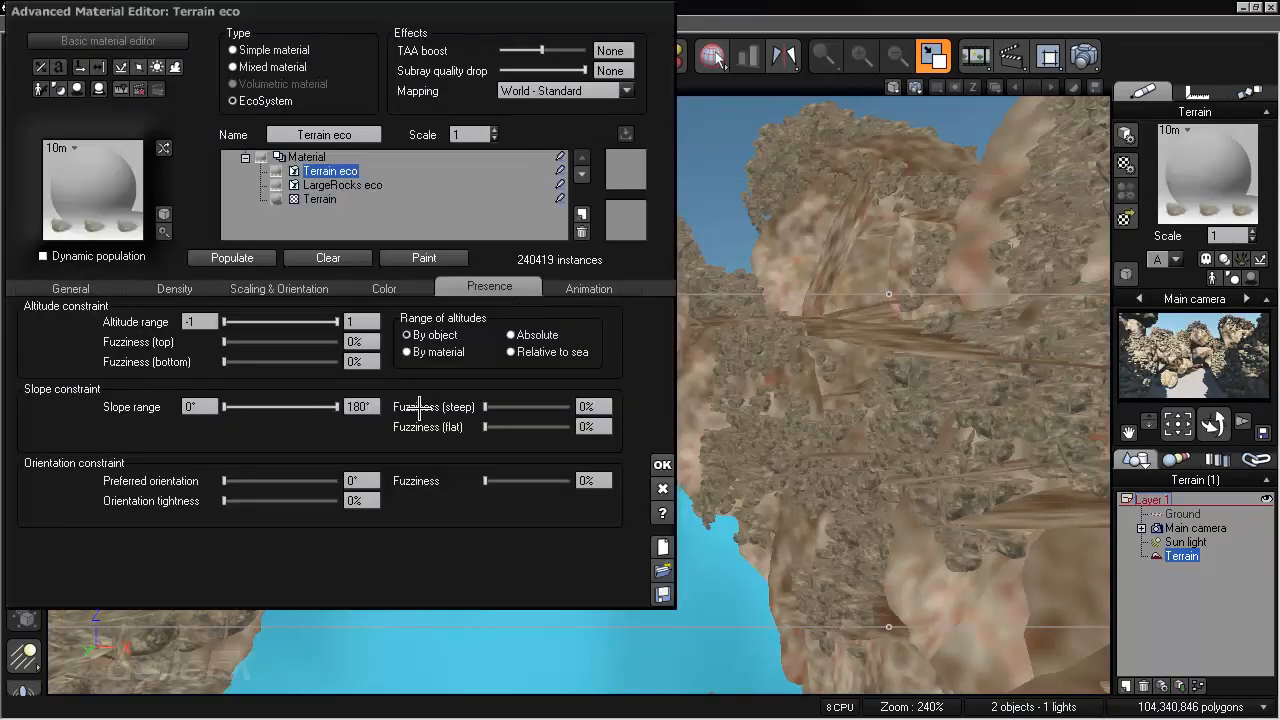
{"action": "left_click", "coordinate": [662, 464]}
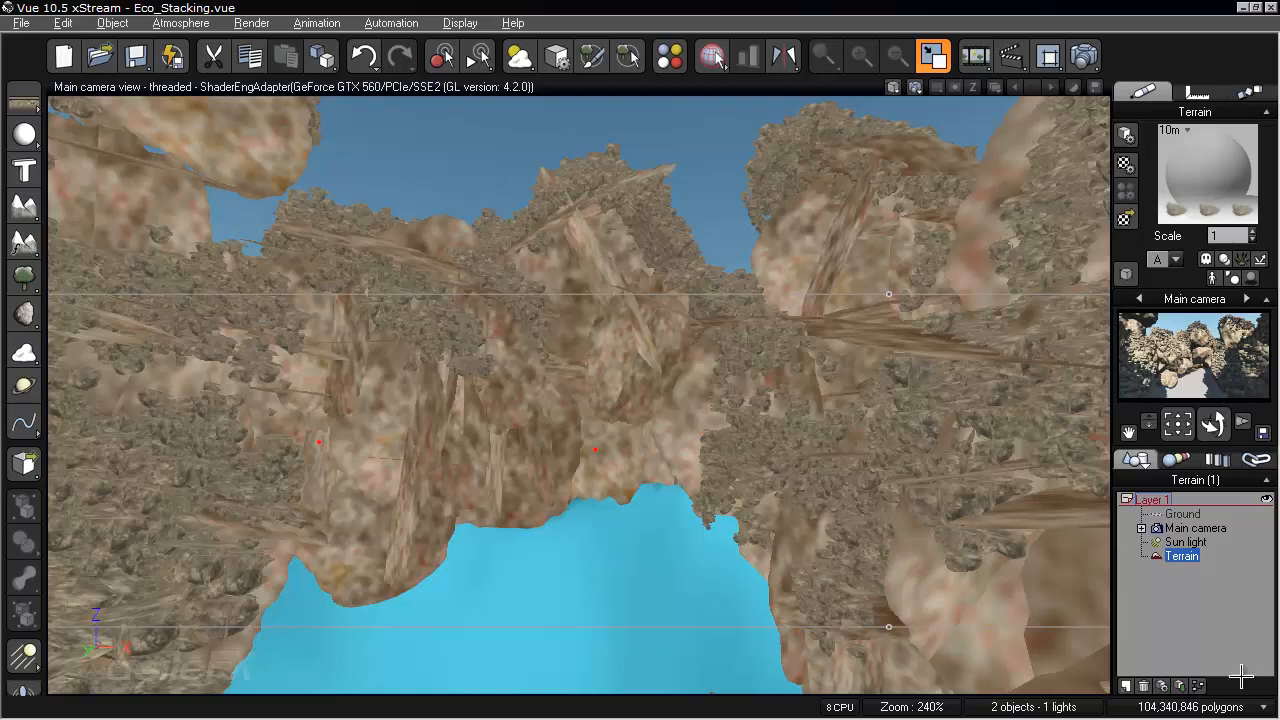
{"action": "left_click", "coordinate": [1197, 581]}
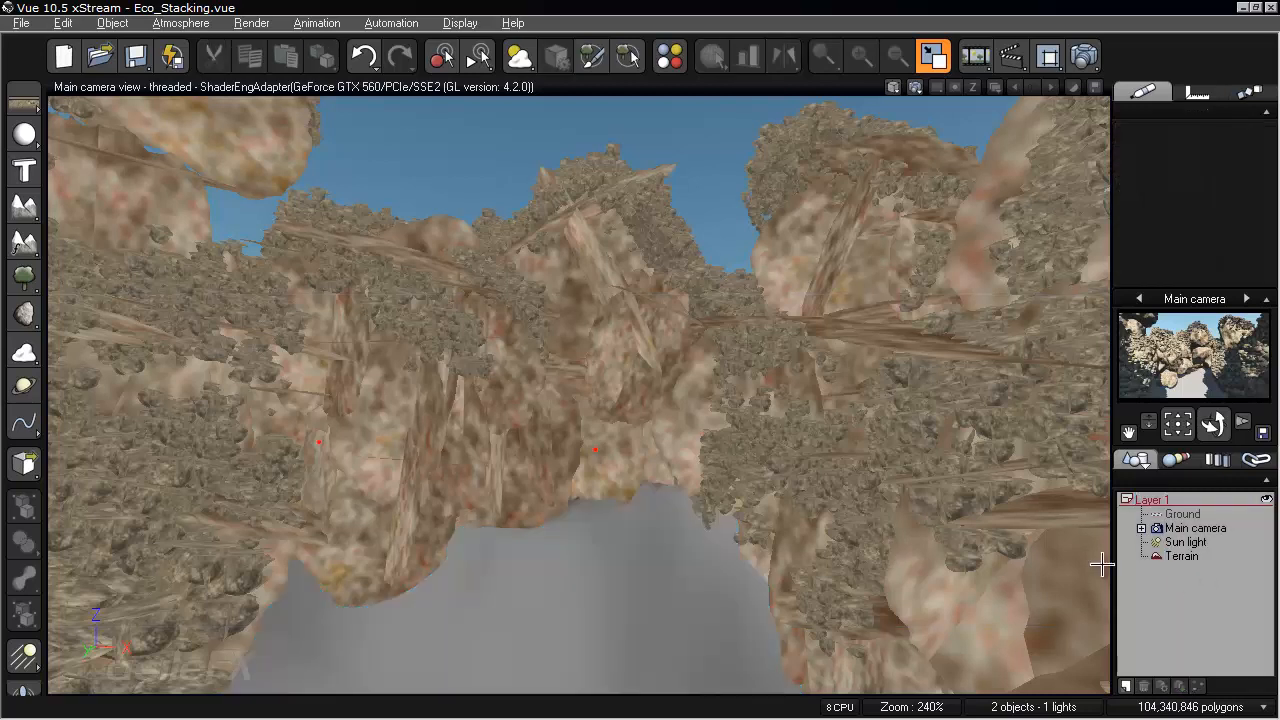
{"action": "right_click_drag", "start_coordinate": [750, 494], "coordinate": [814, 534]}
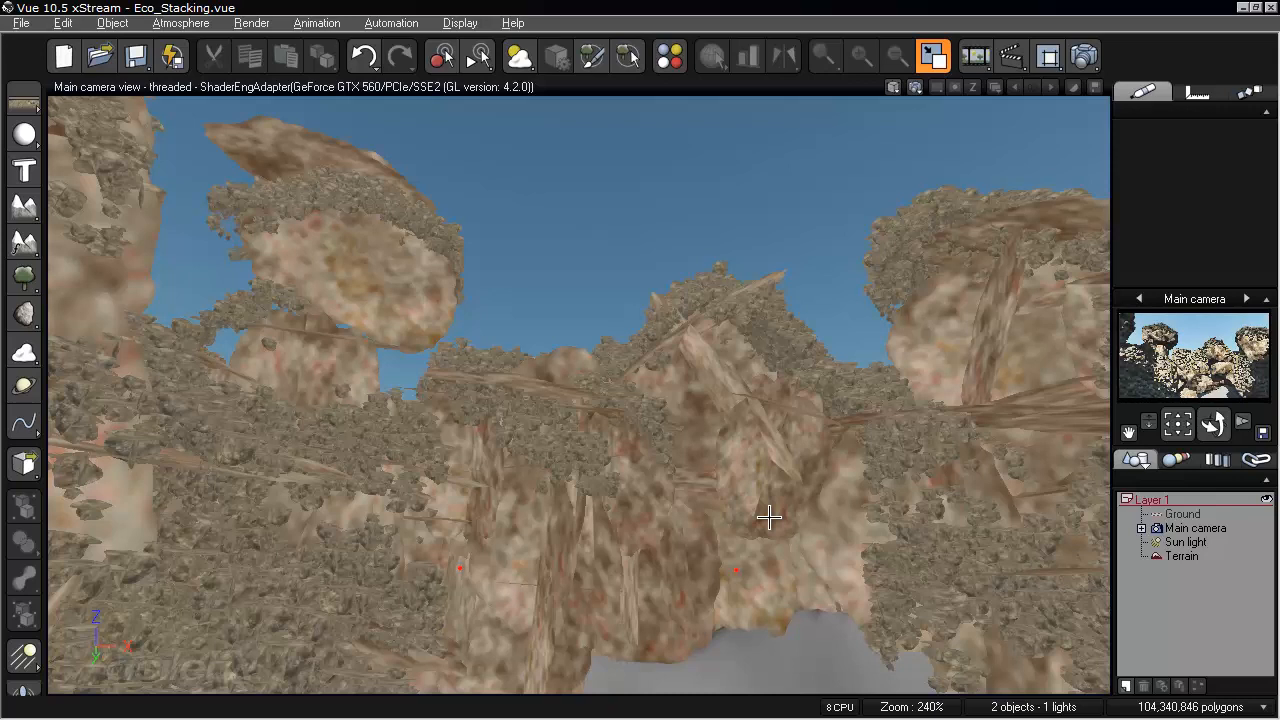
- Raise the Terrain eco layer's overall density to 91% and repopulate it
{"action": "left_click", "coordinate": [1181, 556]}
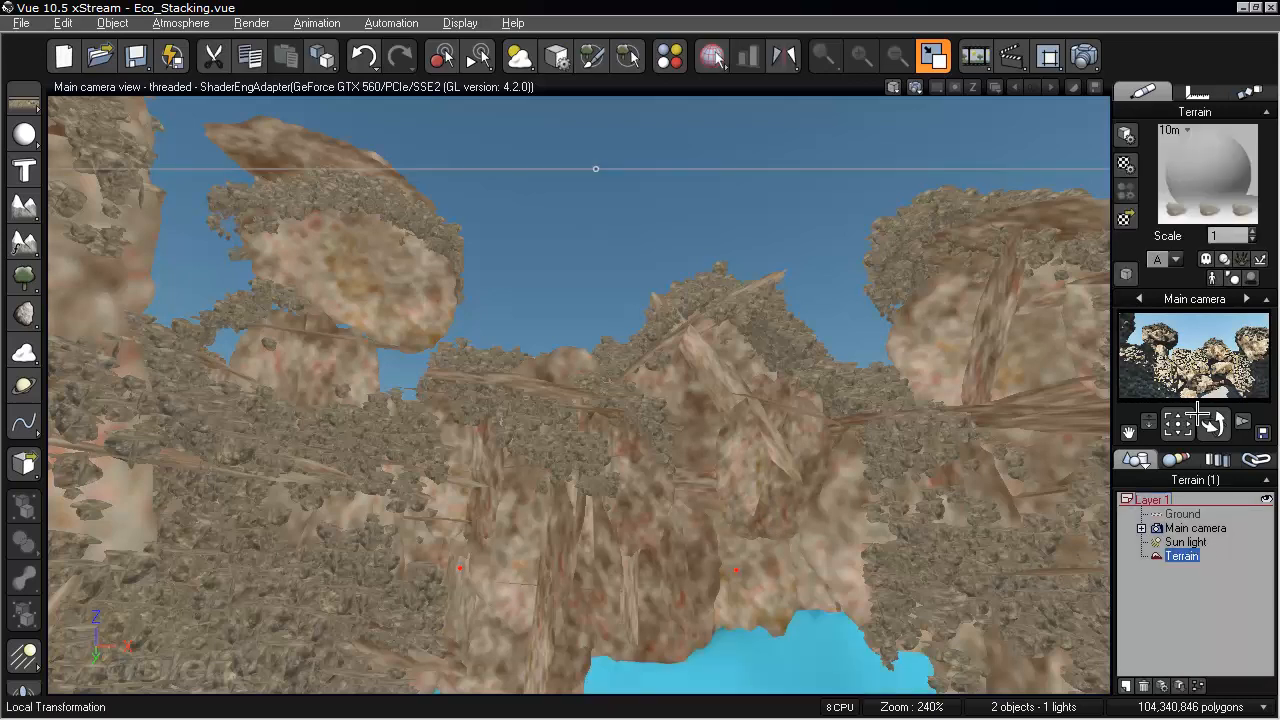
{"action": "double_click", "coordinate": [1203, 183]}
{"action": "left_click", "coordinate": [175, 288]}
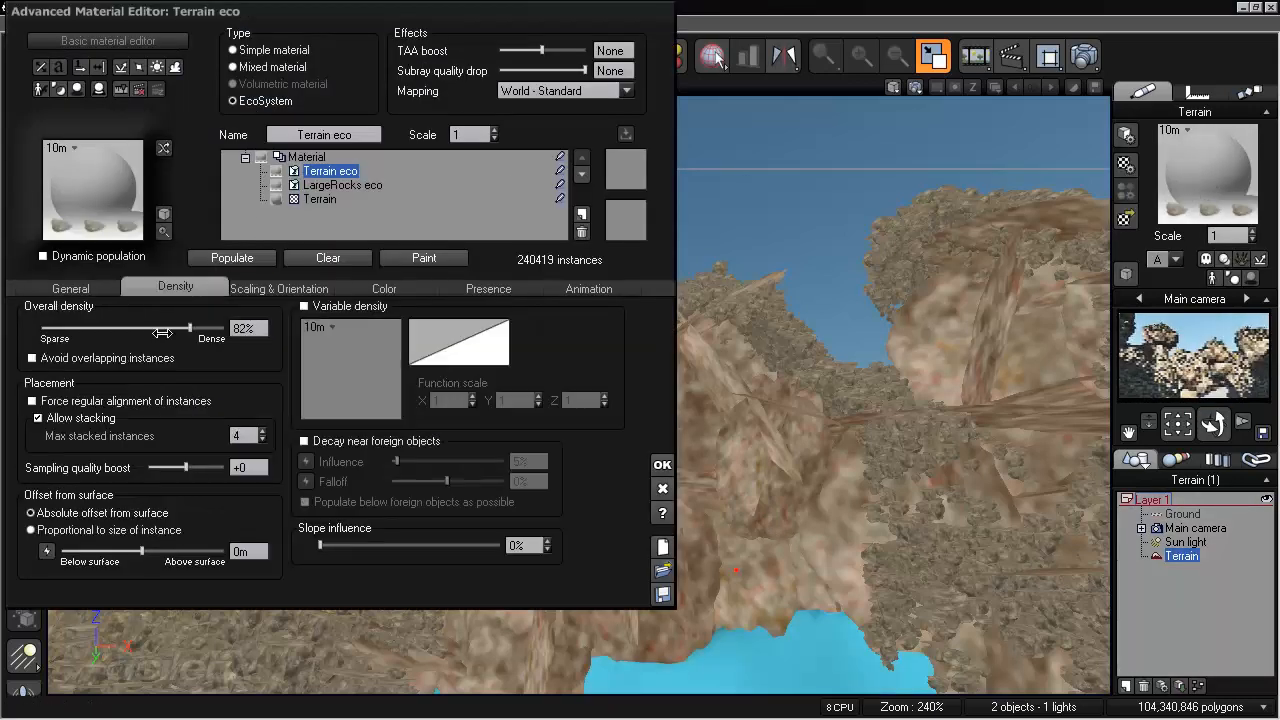
{"action": "left_click_drag", "start_coordinate": [172, 330], "coordinate": [189, 330]}
{"action": "left_click", "coordinate": [217, 258]}
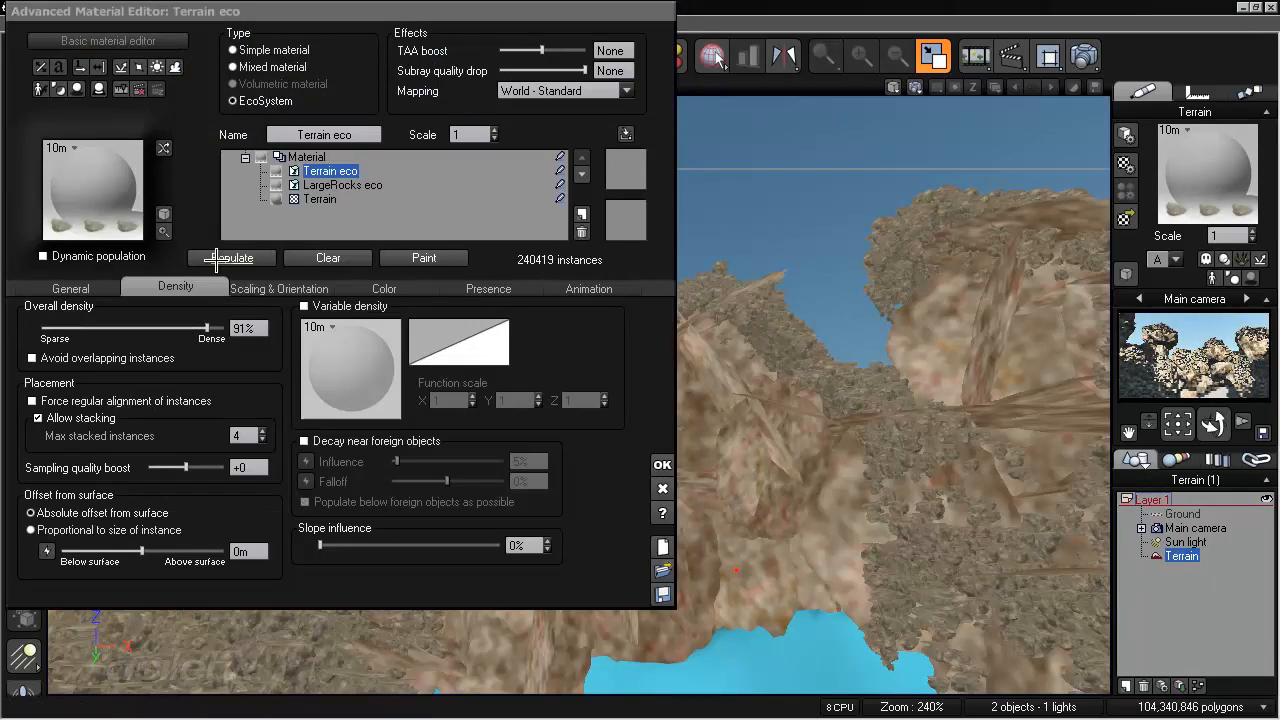
{"action": "left_click", "coordinate": [216, 258]}
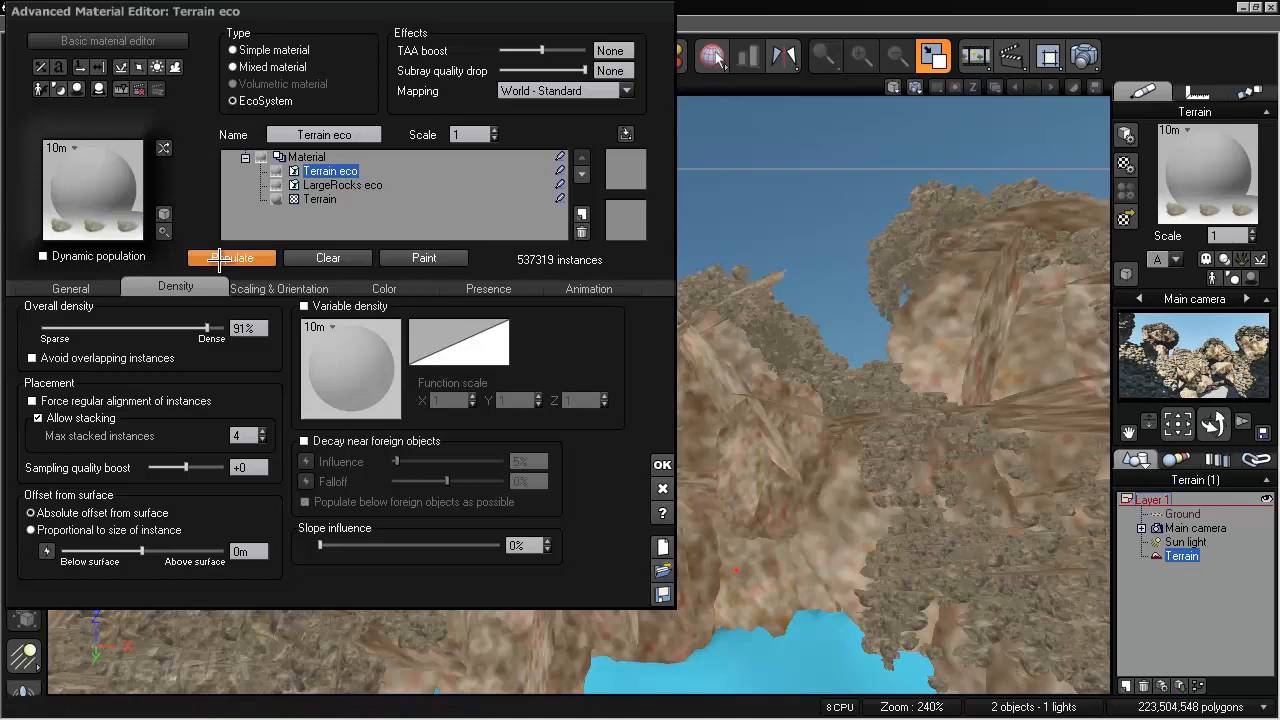
- Set the small rocks' overall scaling to 0.219, repopulate the layer, and accept the material
{"action": "left_click", "coordinate": [266, 288]}
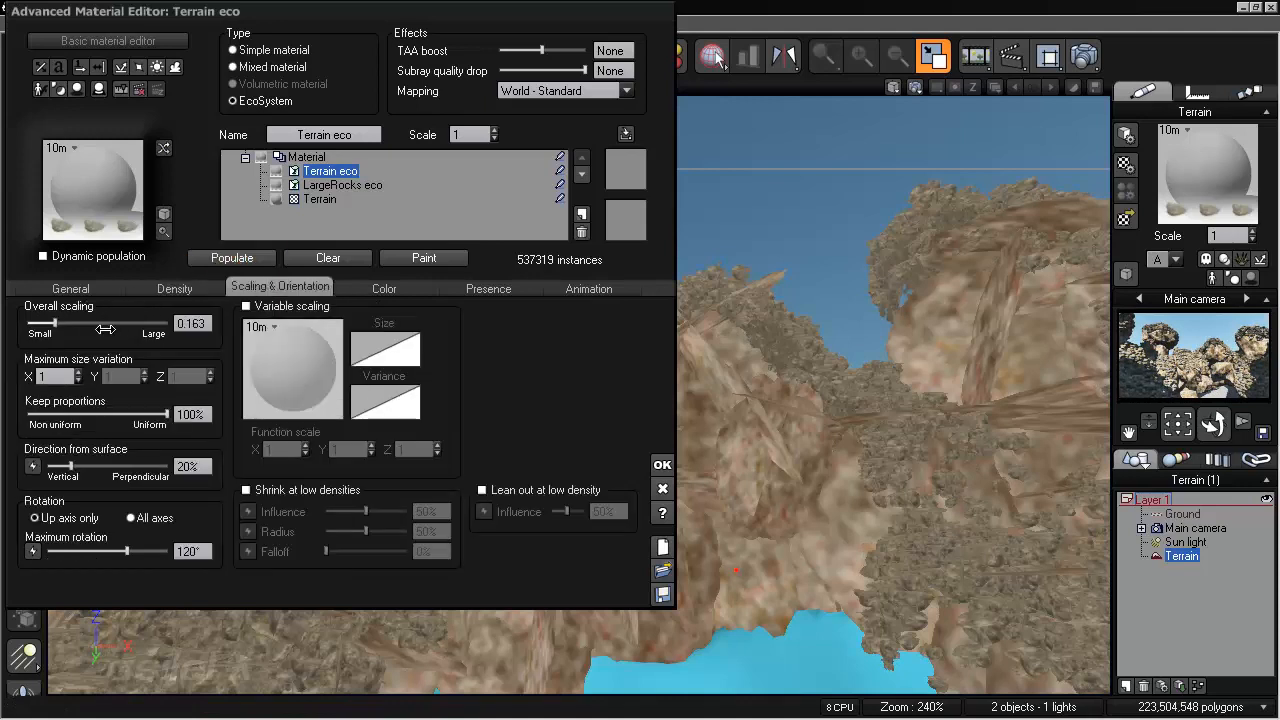
{"action": "left_click", "coordinate": [253, 258]}
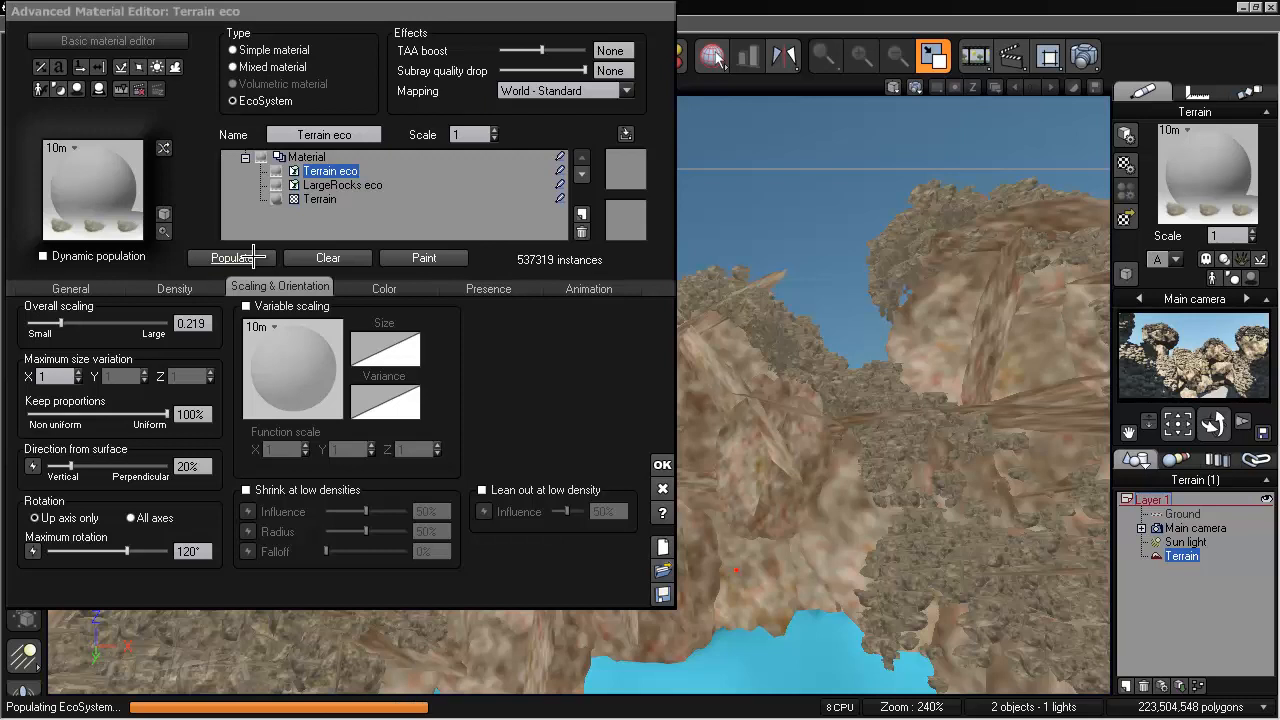
{"action": "left_click", "coordinate": [662, 468]}
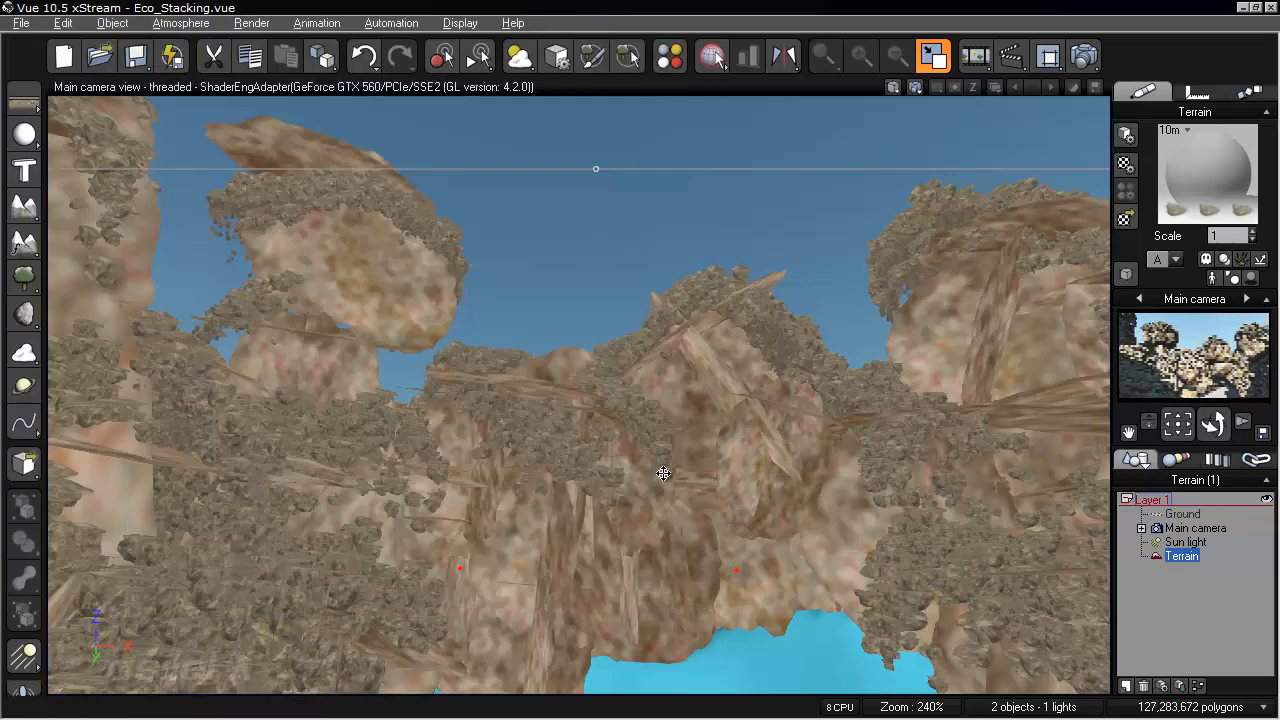
- Set the Terrain eco layer's surface offset to -20%, proportional to instance size, repopulate it, and accept the material
{"action": "left_click", "coordinate": [815, 471]}
{"action": "right_click_drag", "start_coordinate": [838, 481], "coordinate": [651, 474]}
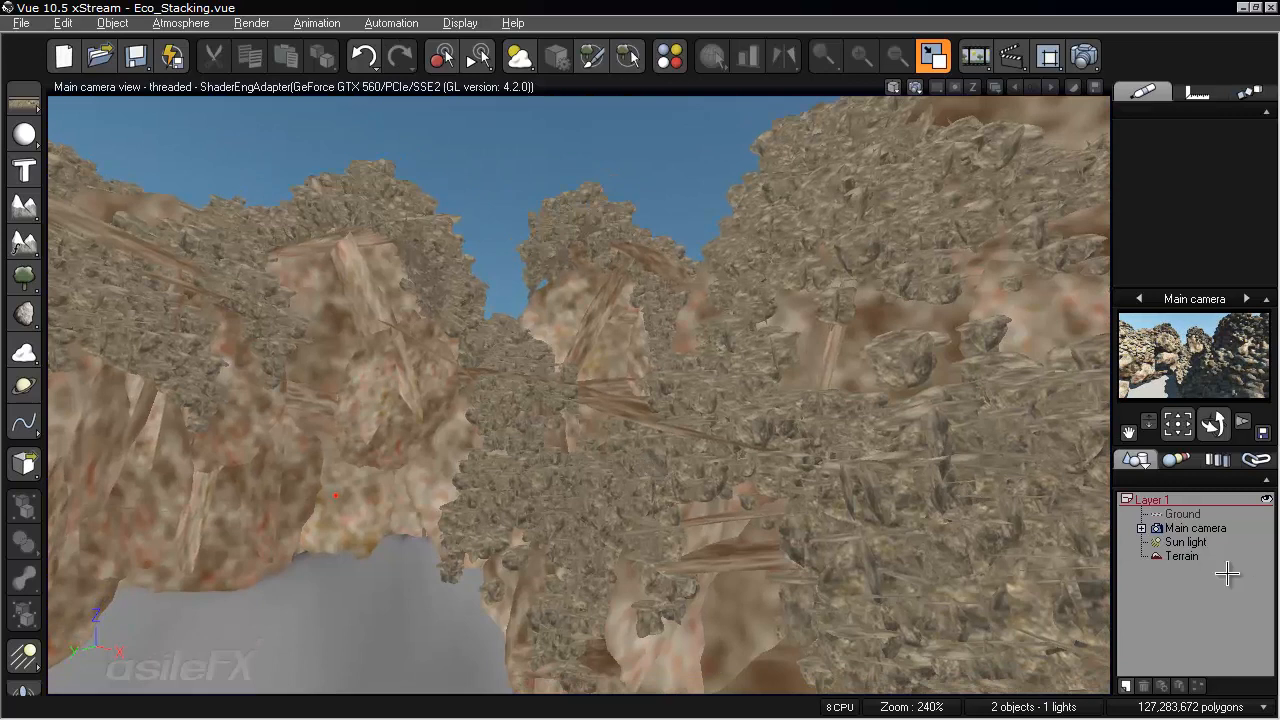
{"action": "left_click", "coordinate": [1182, 556]}
{"action": "double_click", "coordinate": [1210, 175]}
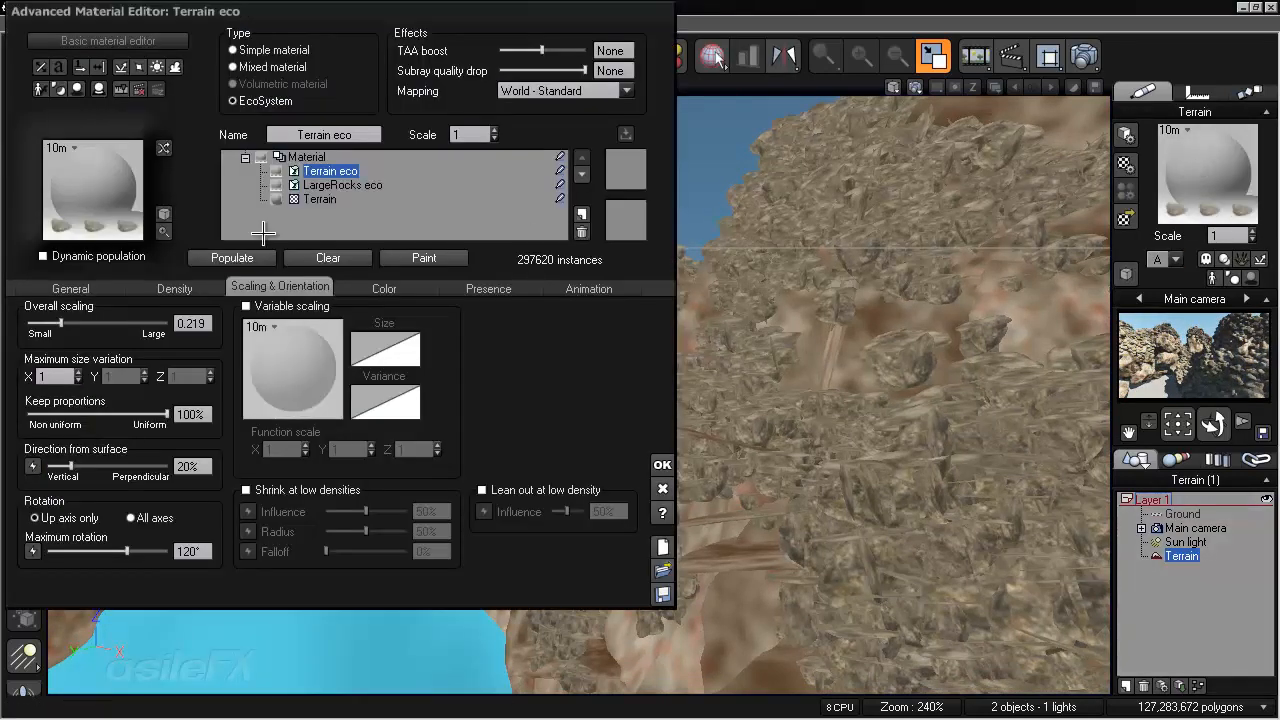
{"action": "left_click", "coordinate": [136, 287]}
{"action": "left_click", "coordinate": [125, 531]}
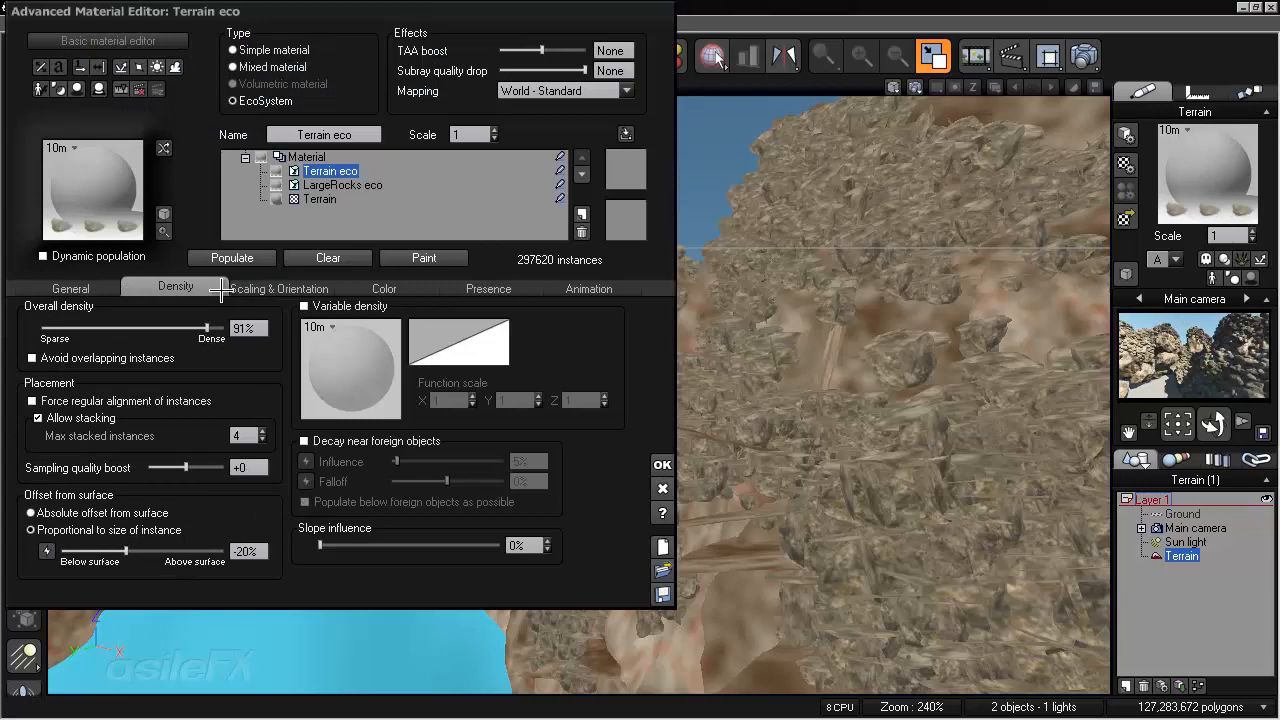
{"action": "left_click", "coordinate": [240, 250]}
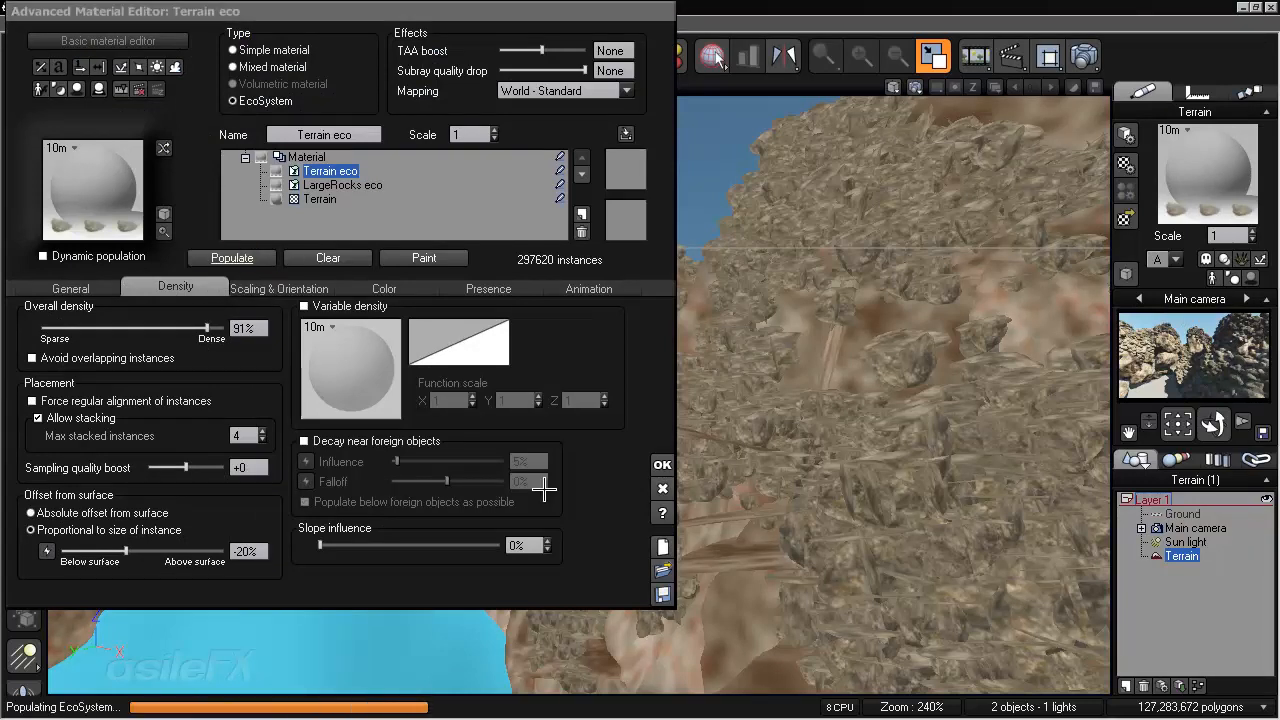
{"action": "left_click", "coordinate": [662, 465]}
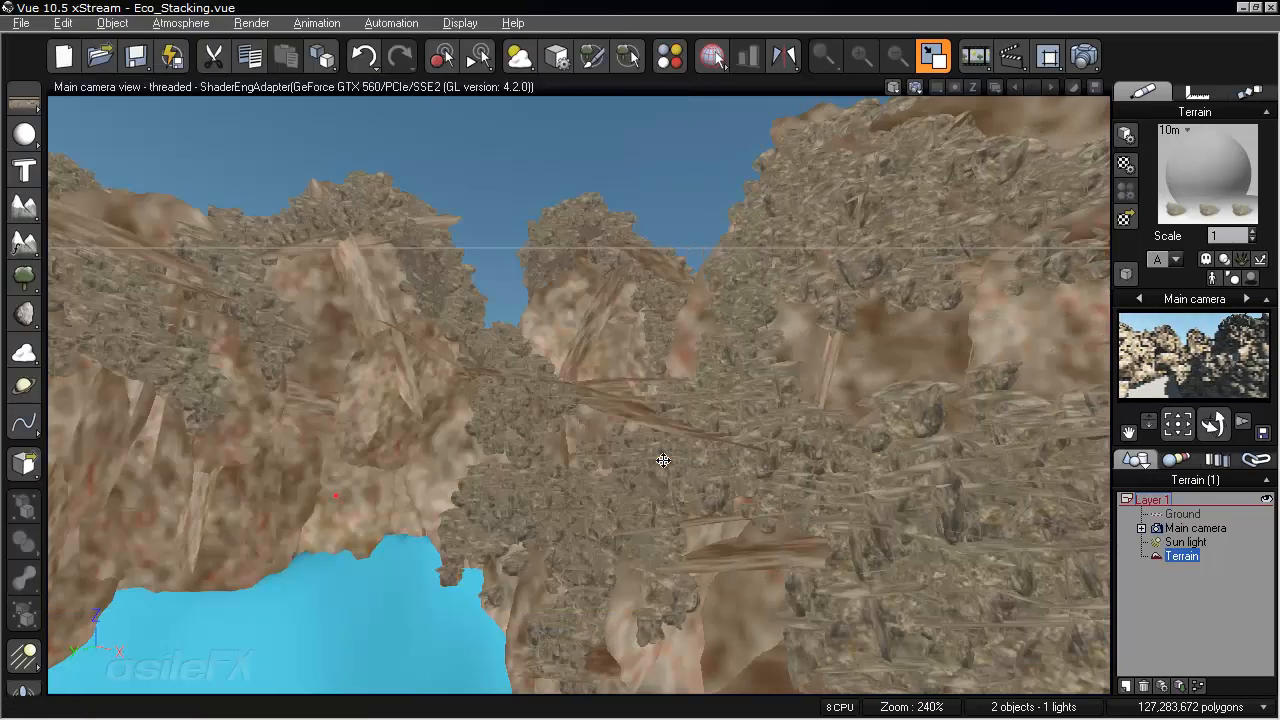
- Save the scene as an incremental version named Eco_Stacking_02.vue
{"action": "left_click", "coordinate": [1213, 578]}
{"action": "right_click_drag", "start_coordinate": [948, 476], "coordinate": [984, 469]}
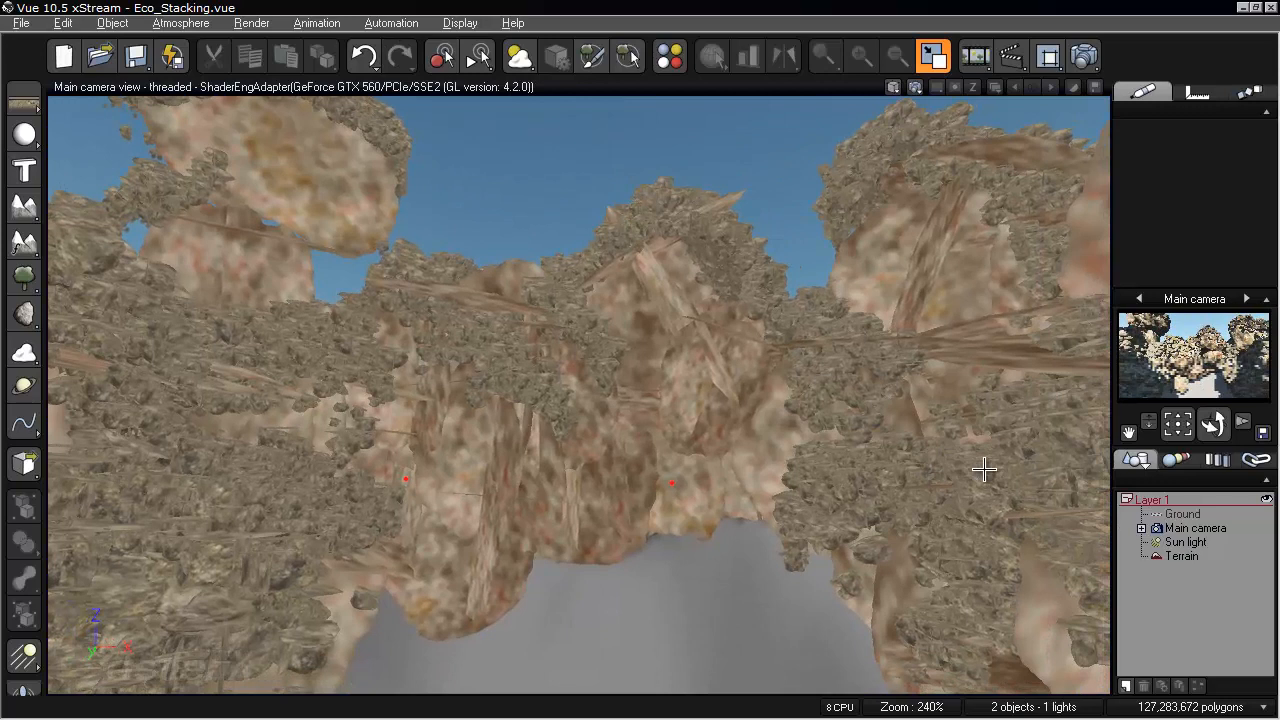
{"action": "key", "text": "ctrl+alt+s"}
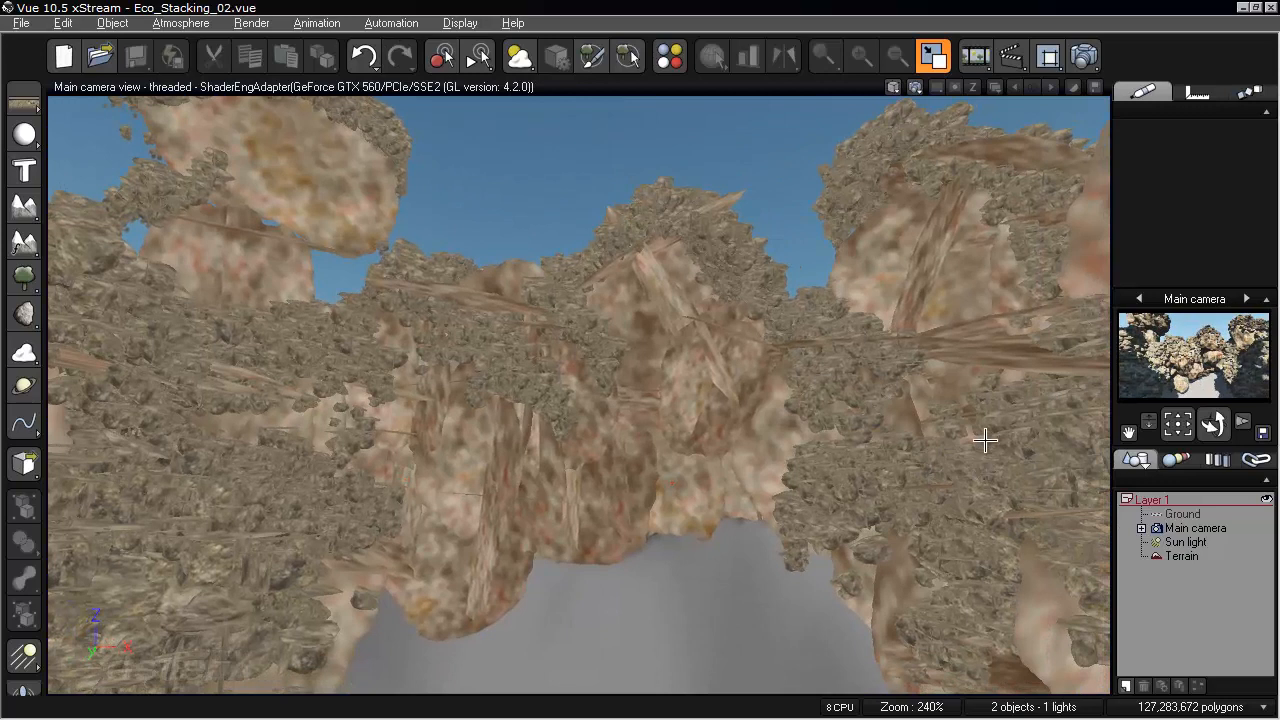
- Rename the Terrain eco layer in the terrain's material to "Small Rock eco"
{"action": "left_click", "coordinate": [1180, 556]}
{"action": "right_click", "coordinate": [1143, 190]}
{"action": "left_click", "coordinate": [1143, 193]}
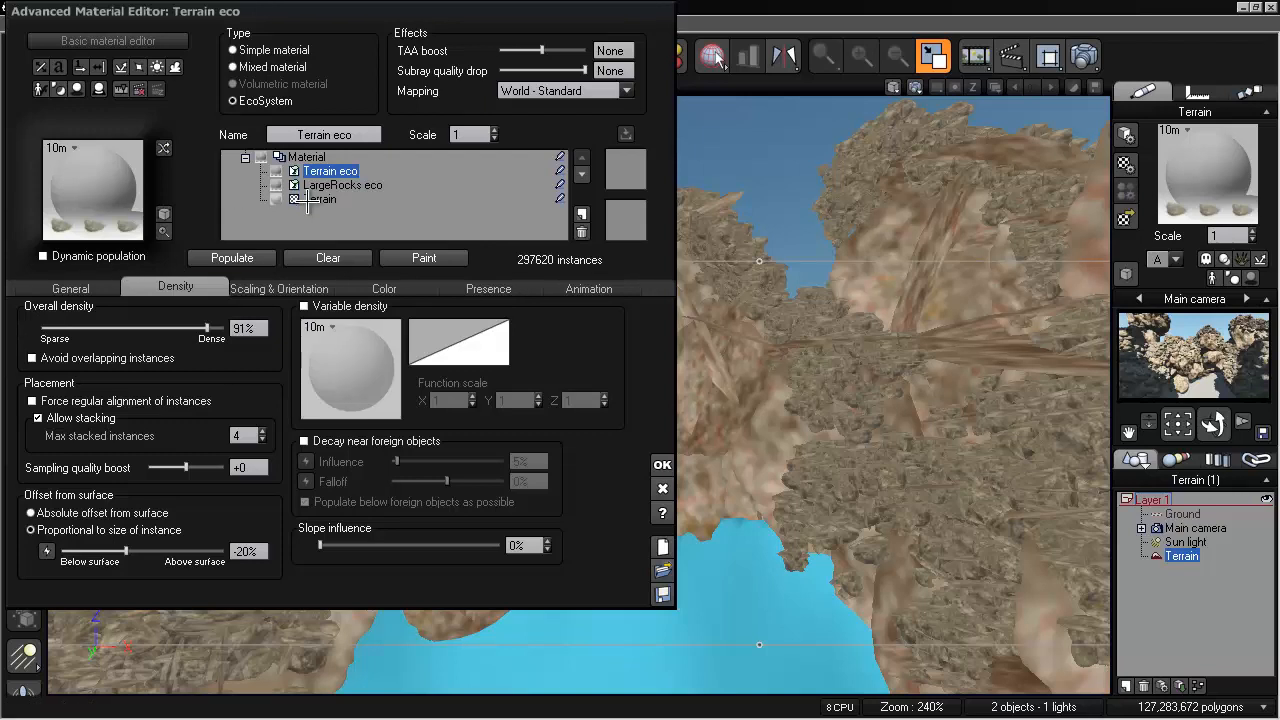
{"action": "left_click", "coordinate": [350, 186]}
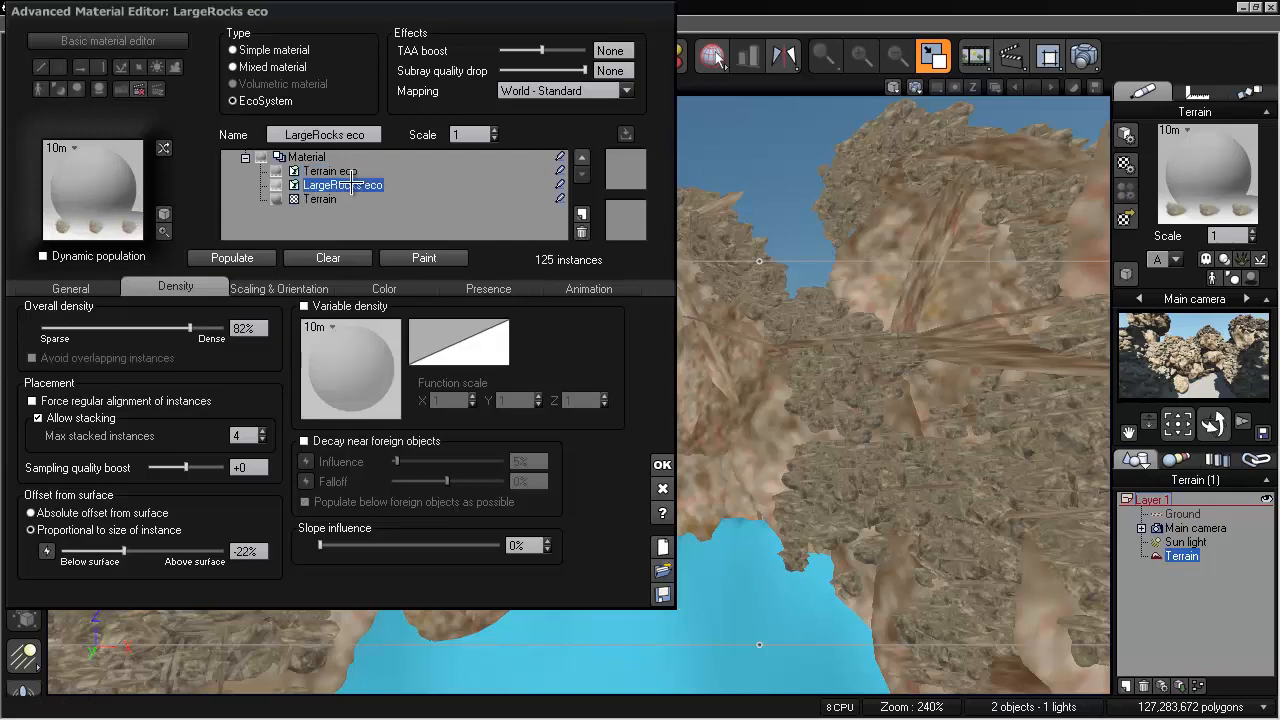
{"action": "left_click", "coordinate": [338, 172]}
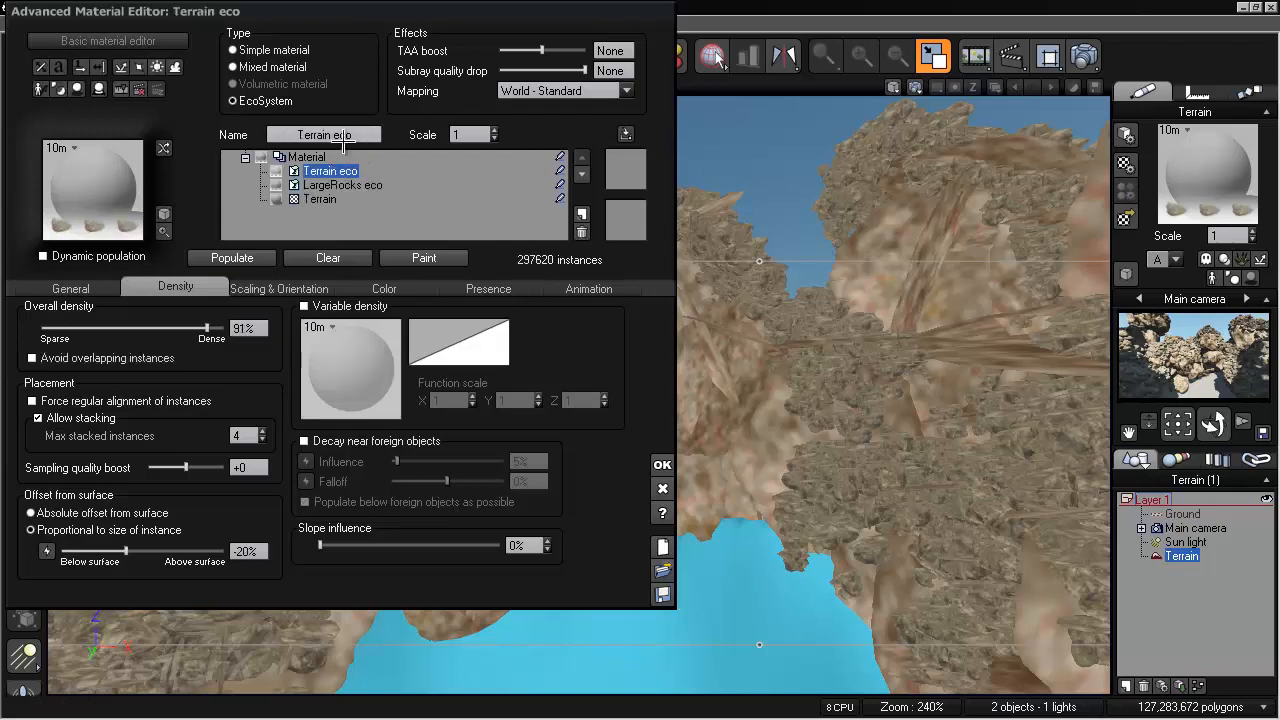
{"action": "left_click", "coordinate": [344, 137]}
{"action": "type", "text": "Small"}
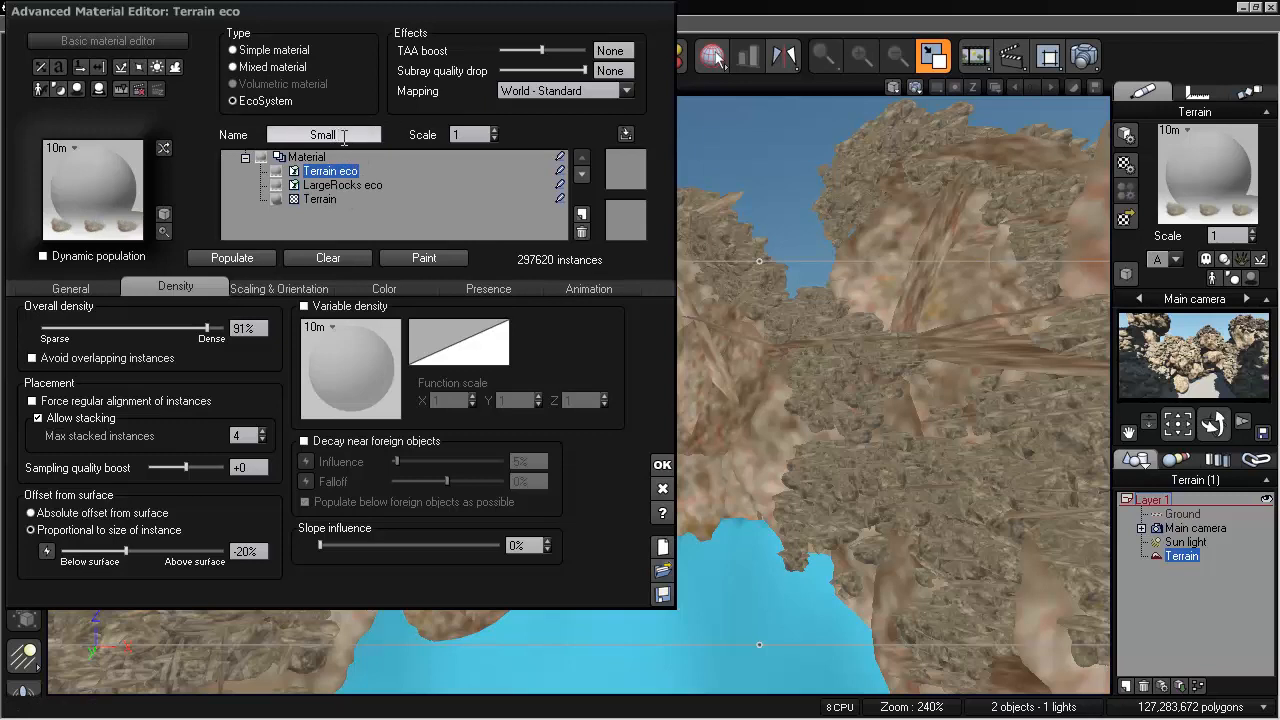
{"action": "type", "text": " Rock eco"}
{"action": "key", "text": "Return"}
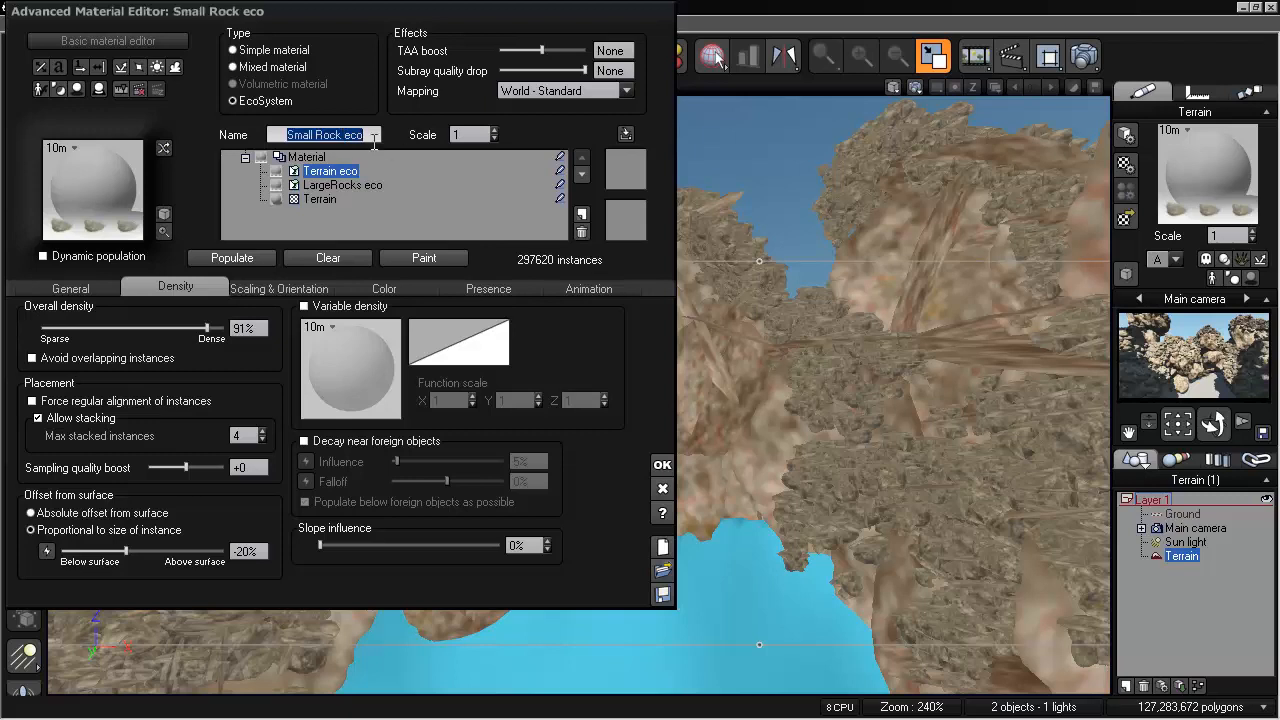
- Add a new EcoSystem layer to the terrain's material and move it above the Small Rock eco layer
{"action": "left_click", "coordinate": [318, 200]}
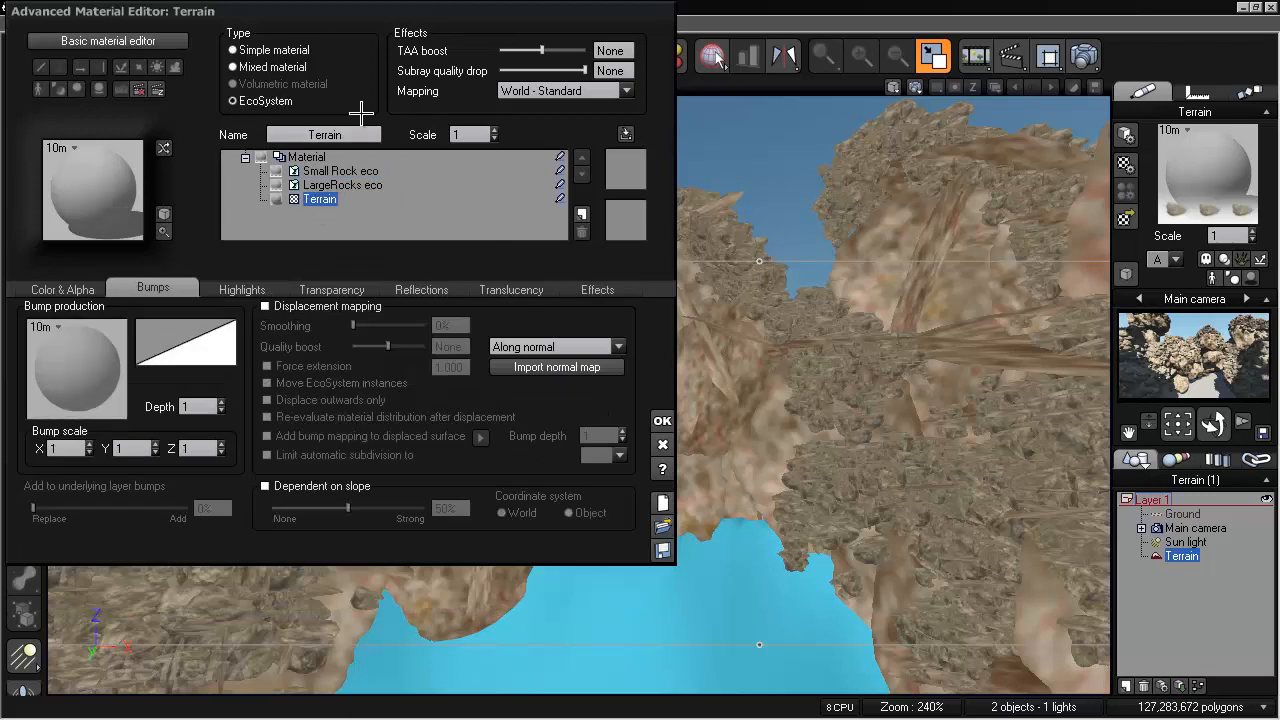
{"action": "left_click", "coordinate": [290, 103]}
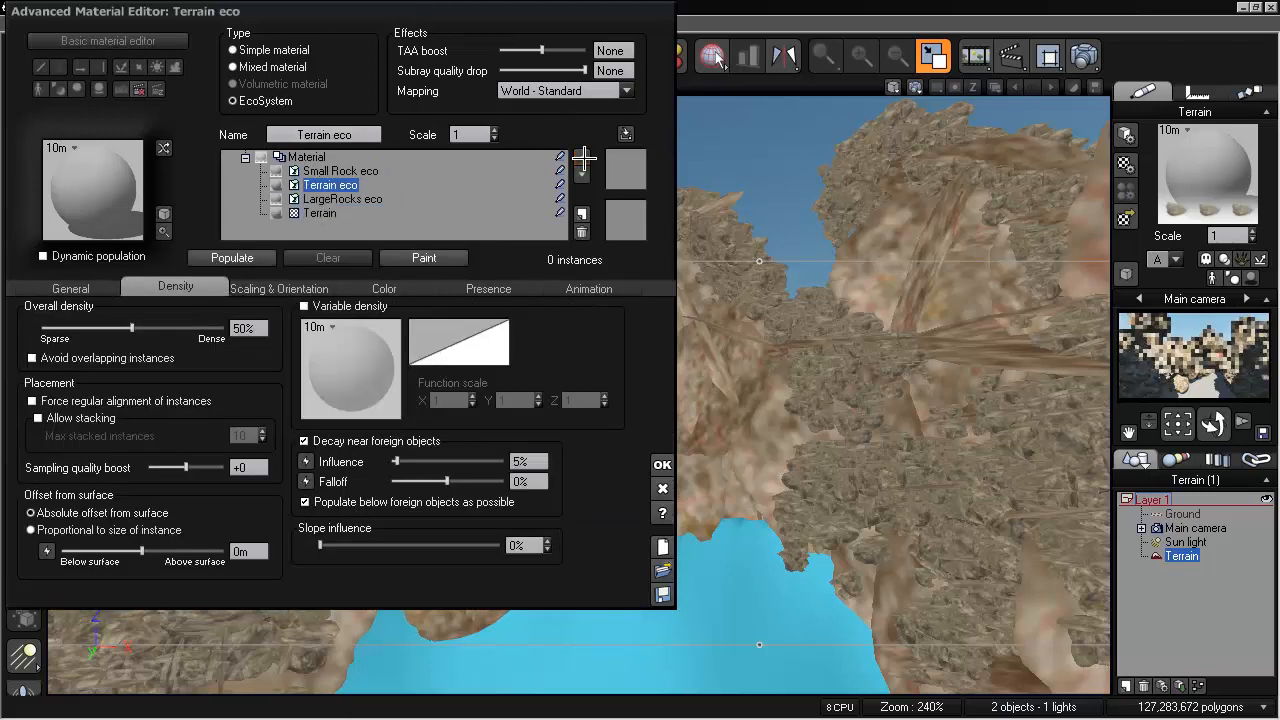
{"action": "left_click", "coordinate": [582, 157]}
- Load the HangingVine object into the new Terrain eco layer's population
{"action": "left_click", "coordinate": [107, 289]}
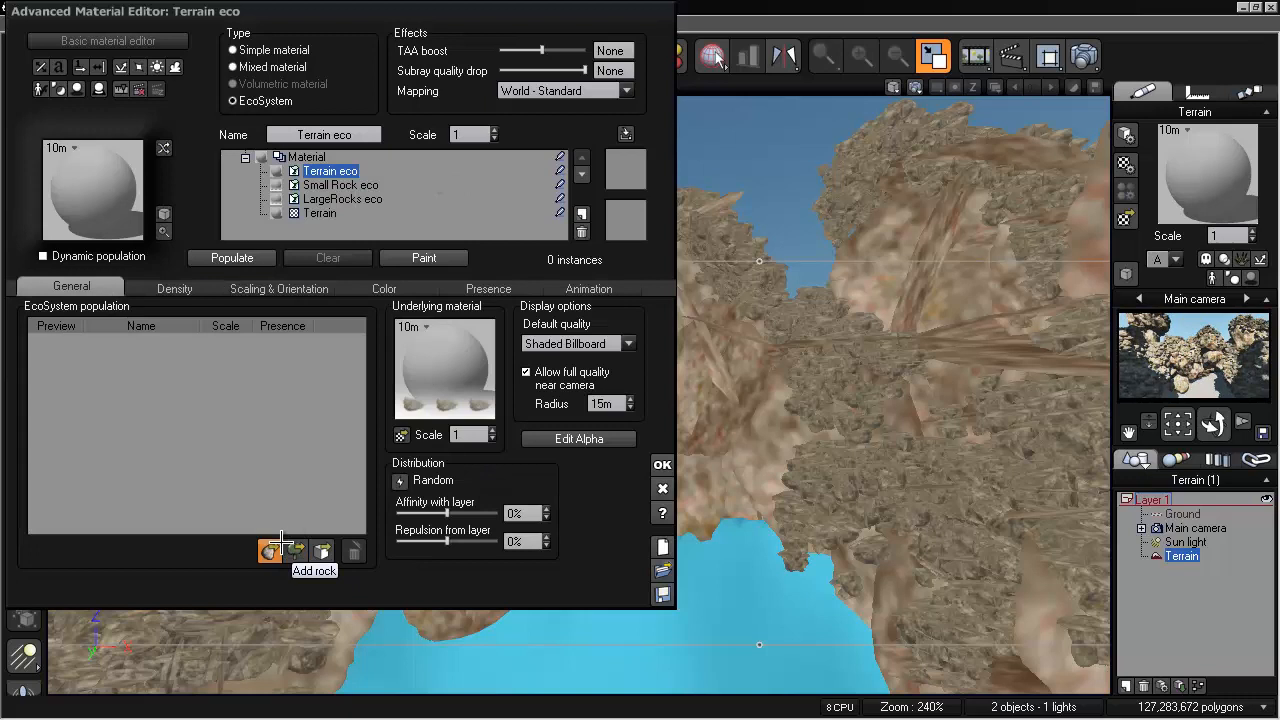
{"action": "left_click", "coordinate": [322, 551]}
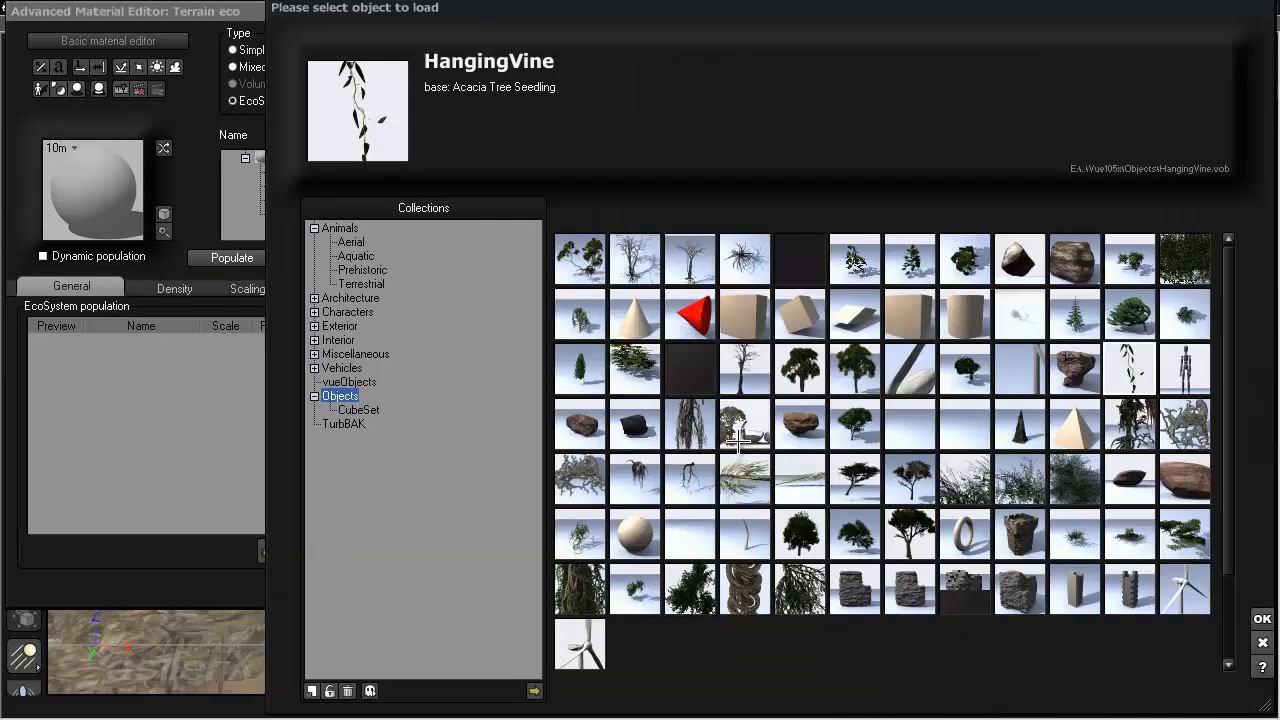
{"action": "left_click", "coordinate": [1262, 617]}
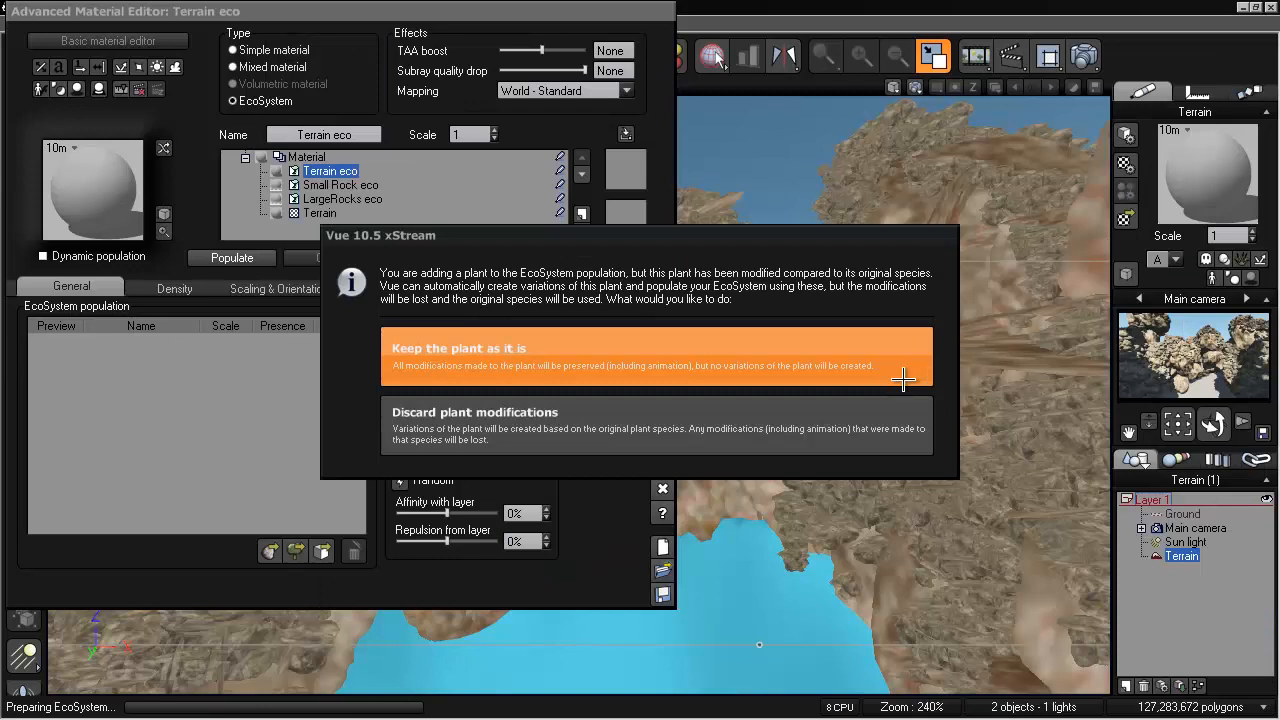
{"action": "left_click", "coordinate": [835, 431]}
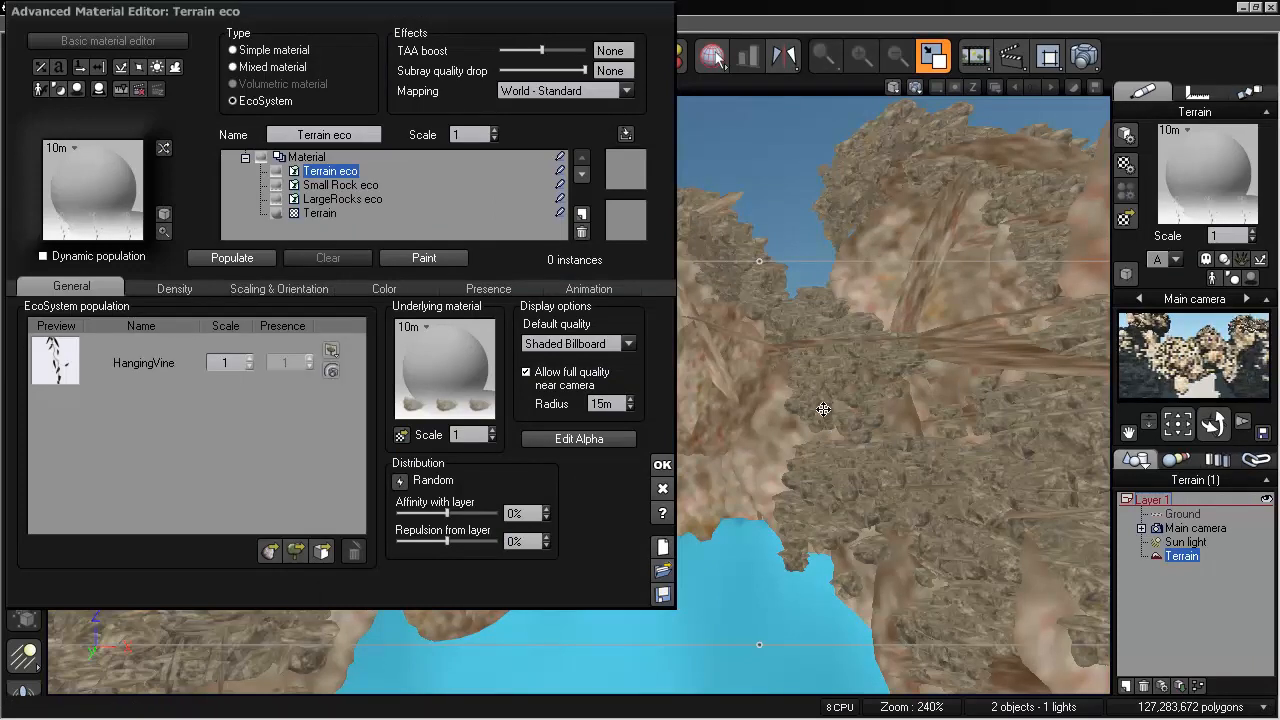
{"action": "left_click", "coordinate": [150, 363]}
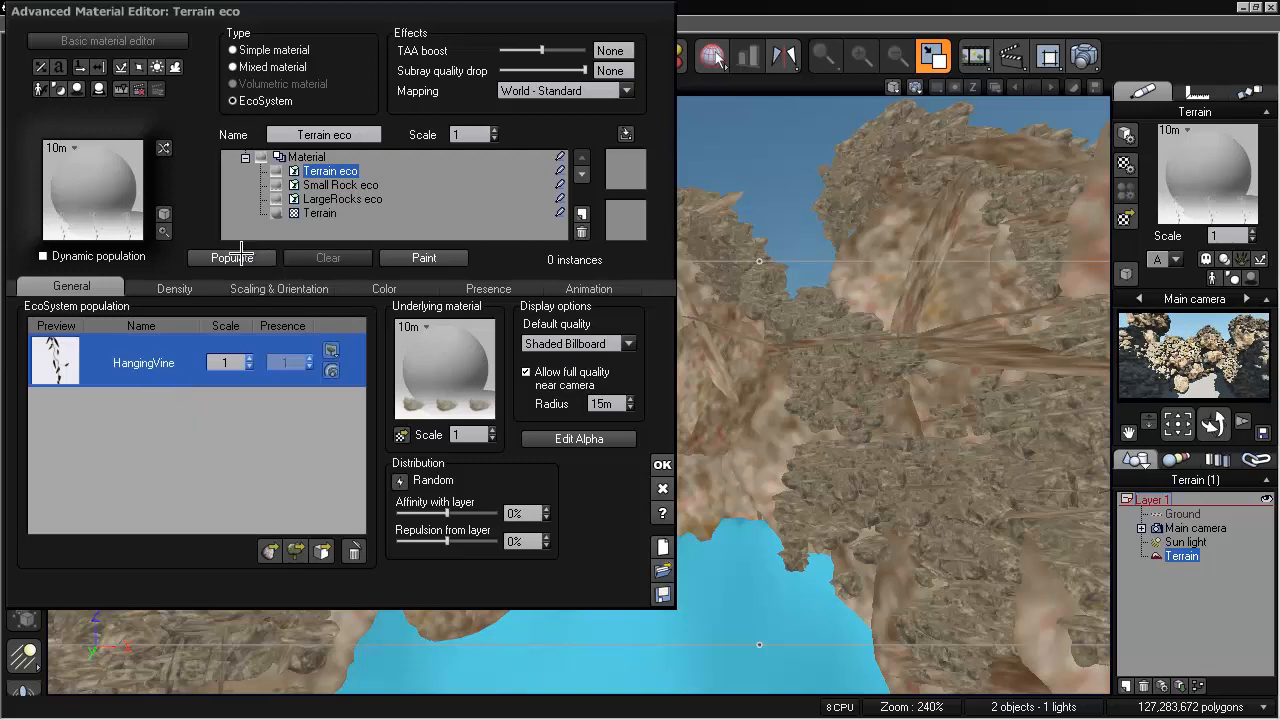
- Allow stacking with at most 1 stacked instance, turn off decay near foreign objects, and populate the vine layer
{"action": "left_click", "coordinate": [204, 287]}
{"action": "left_click", "coordinate": [99, 419]}
{"action": "double_click", "coordinate": [241, 435]}
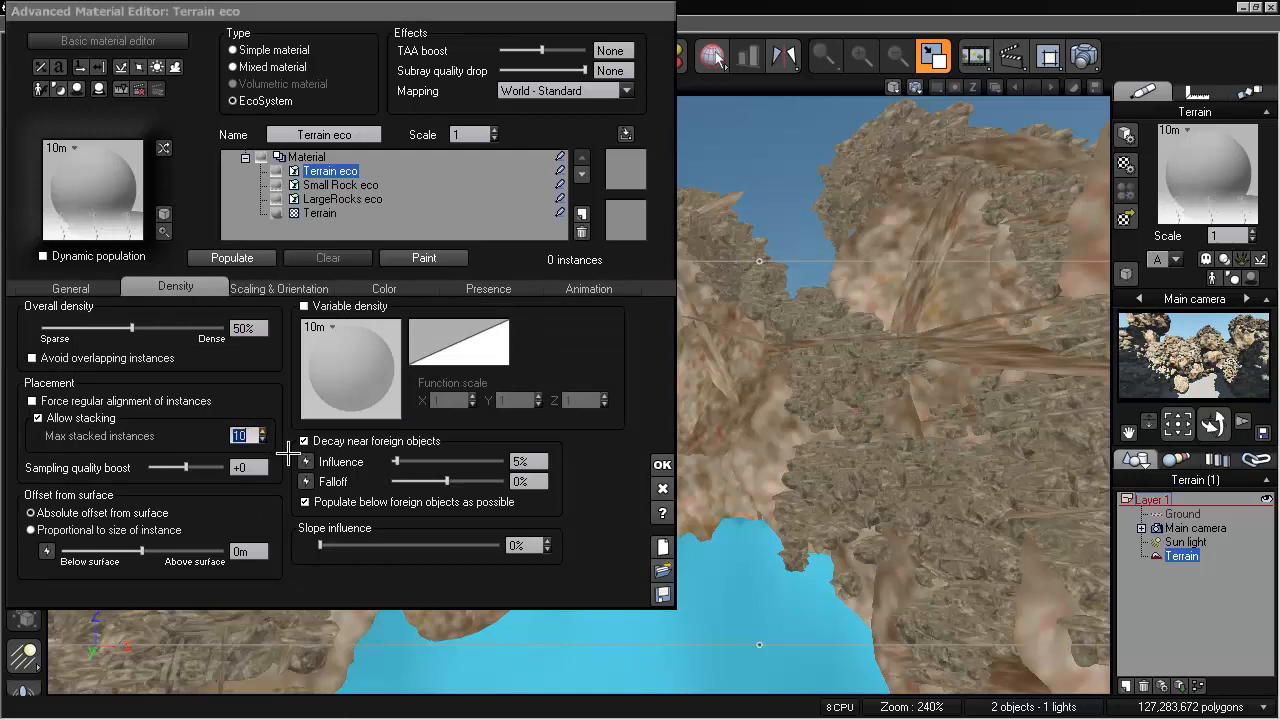
{"action": "left_click", "coordinate": [377, 442]}
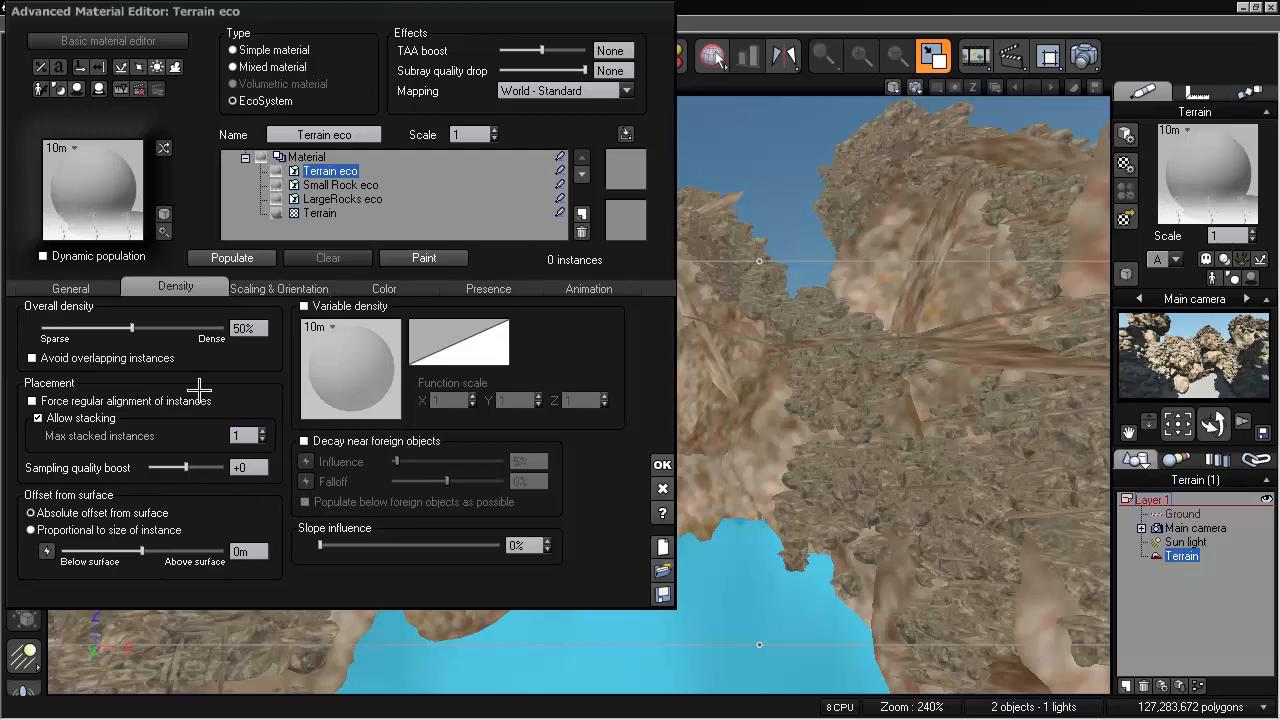
{"action": "left_click", "coordinate": [274, 290]}
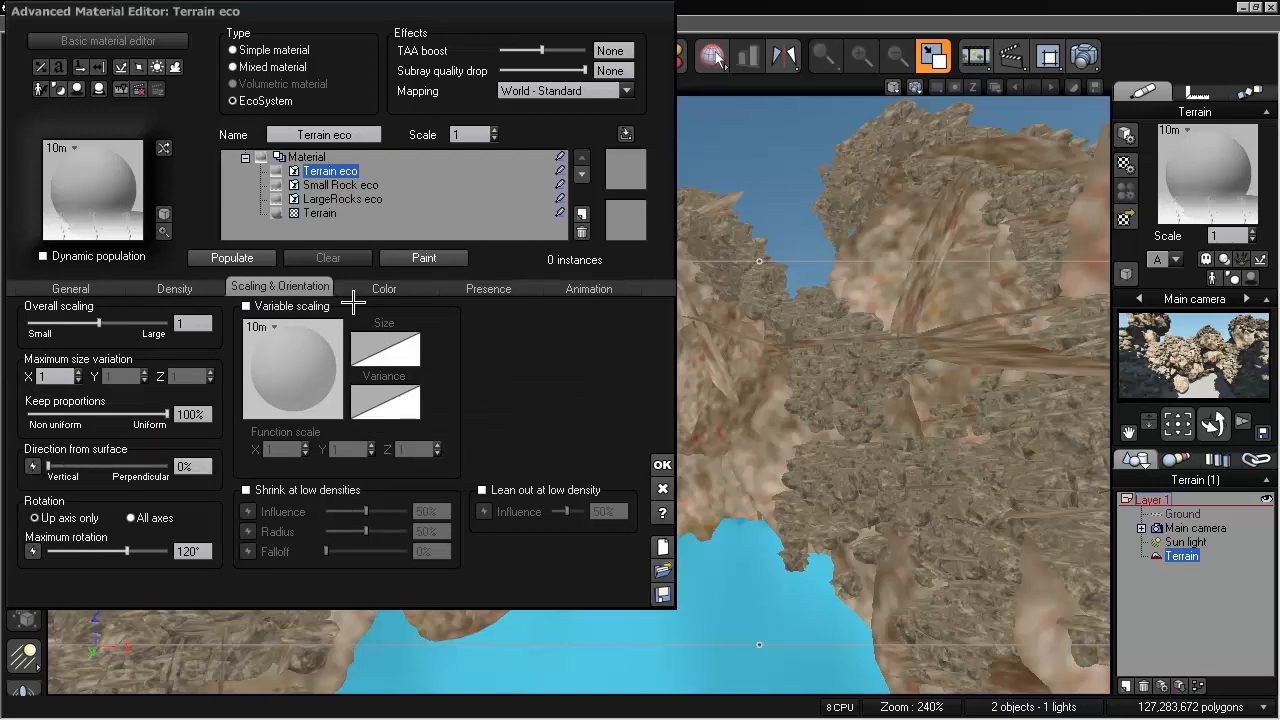
{"action": "left_click", "coordinate": [176, 287]}
{"action": "left_click", "coordinate": [241, 258]}
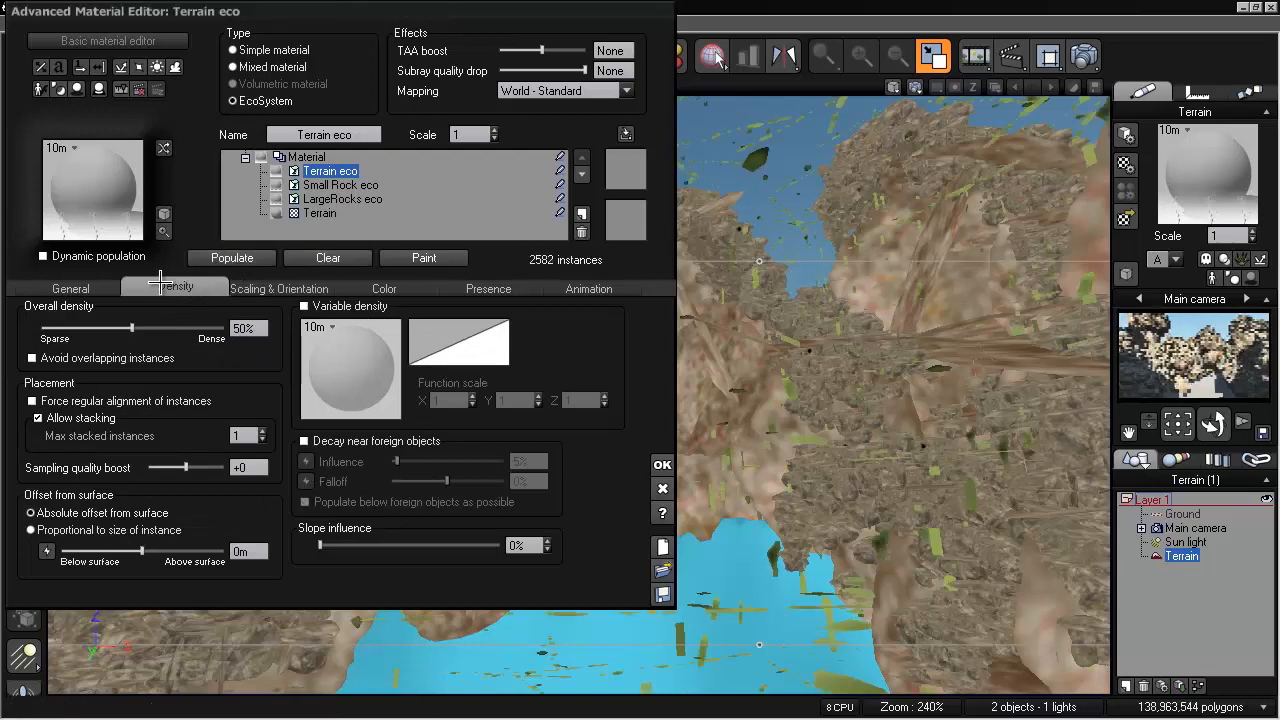
- Inspect the vines across the valley, raise the vine layer's overall density to 80%, and repopulate it
{"action": "left_click", "coordinate": [72, 288]}
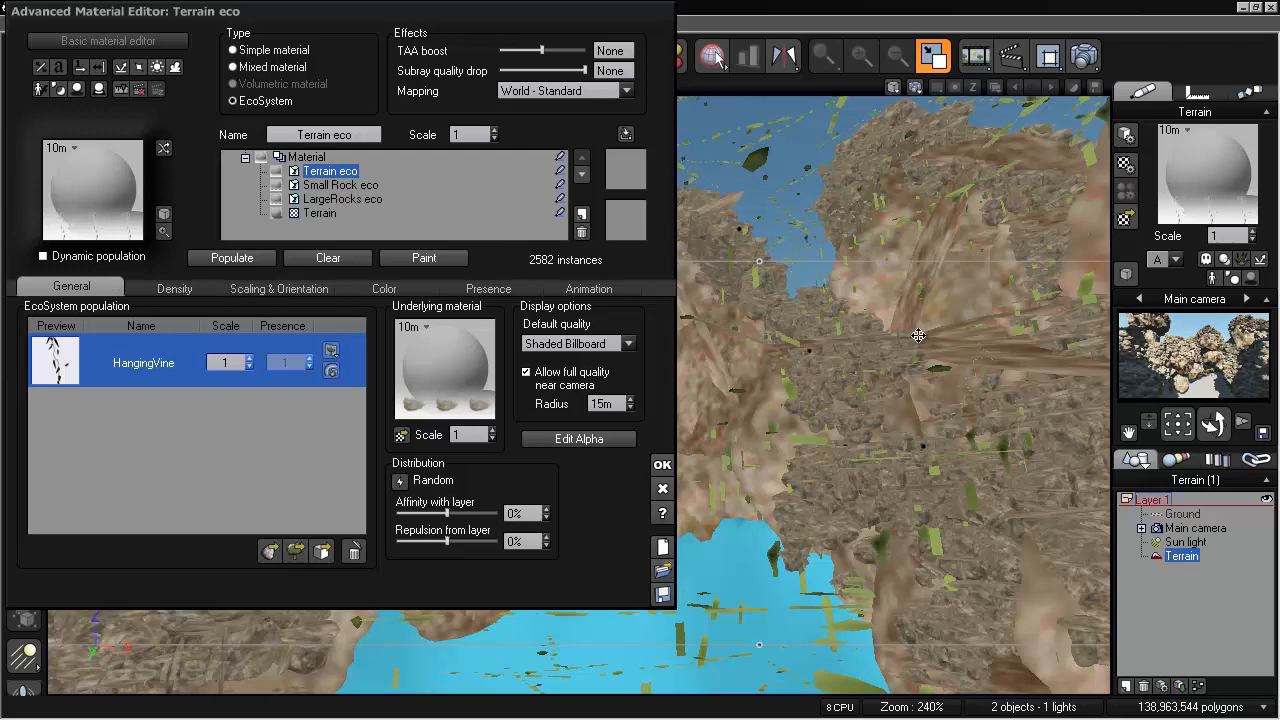
{"action": "right_click_drag", "start_coordinate": [977, 307], "coordinate": [796, 308]}
{"action": "right_click_drag", "start_coordinate": [788, 256], "coordinate": [744, 301]}
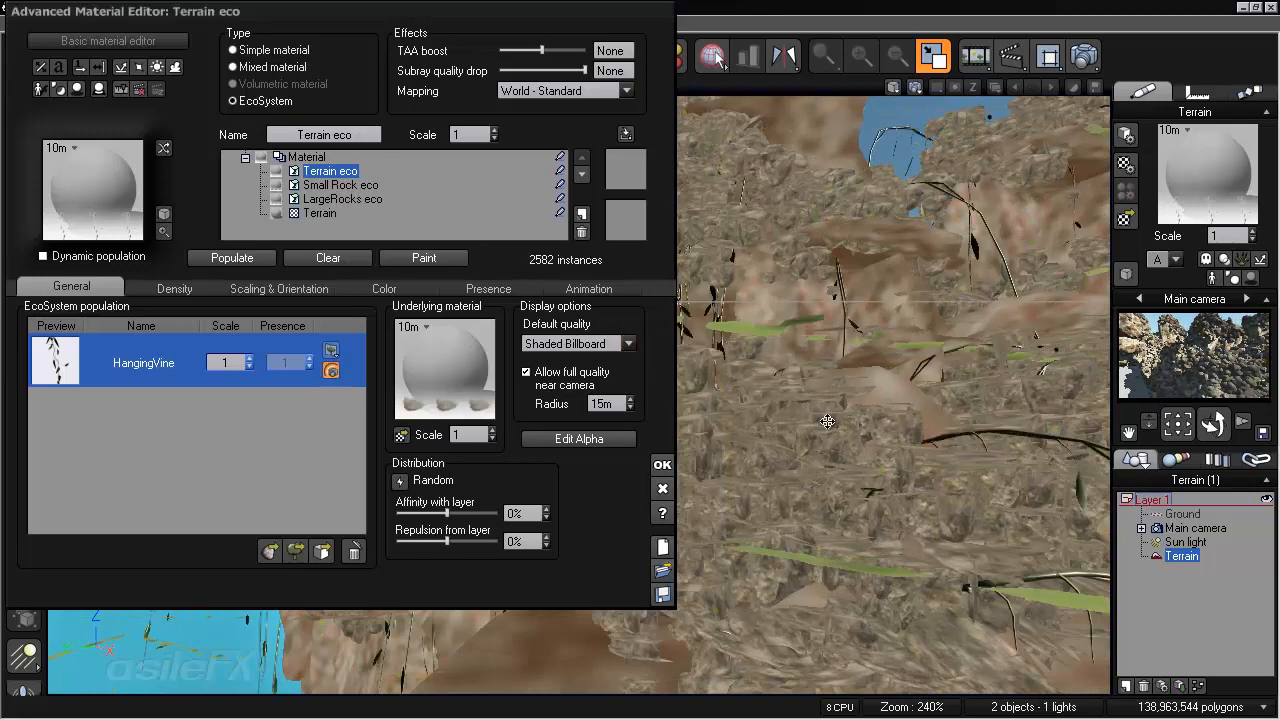
{"action": "right_click_drag", "start_coordinate": [844, 384], "coordinate": [1036, 396]}
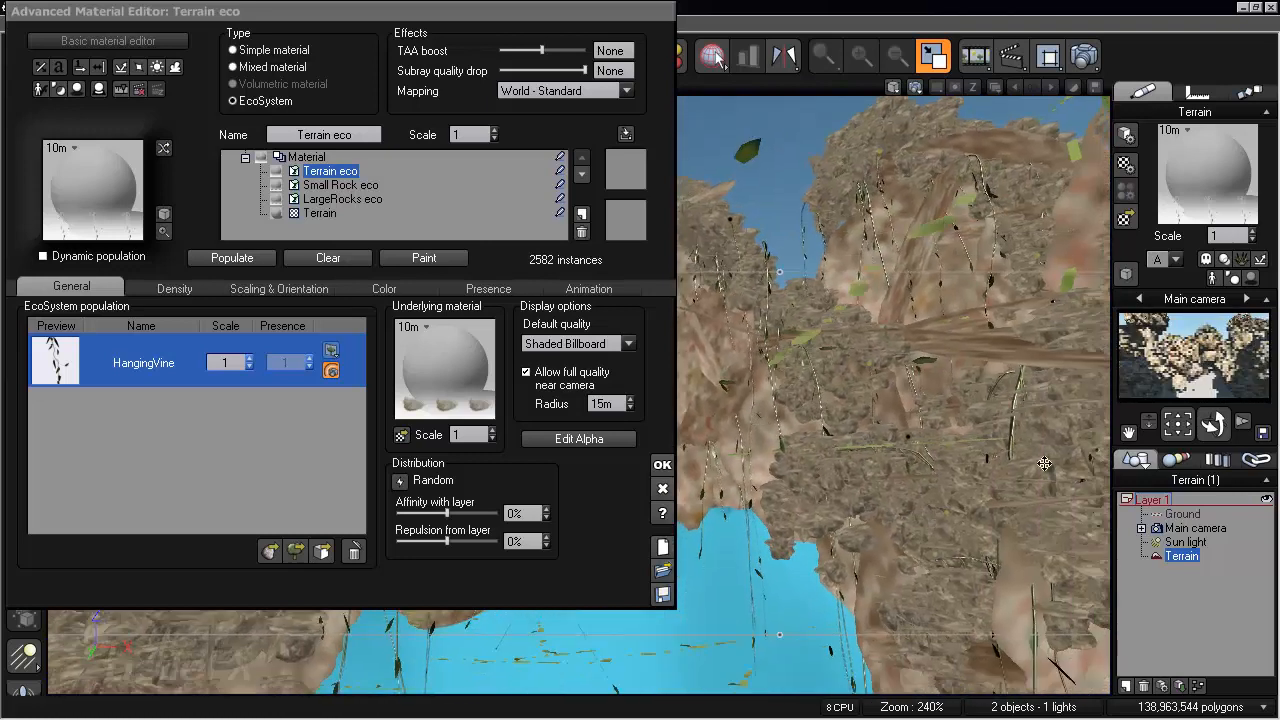
{"action": "left_click", "coordinate": [175, 288]}
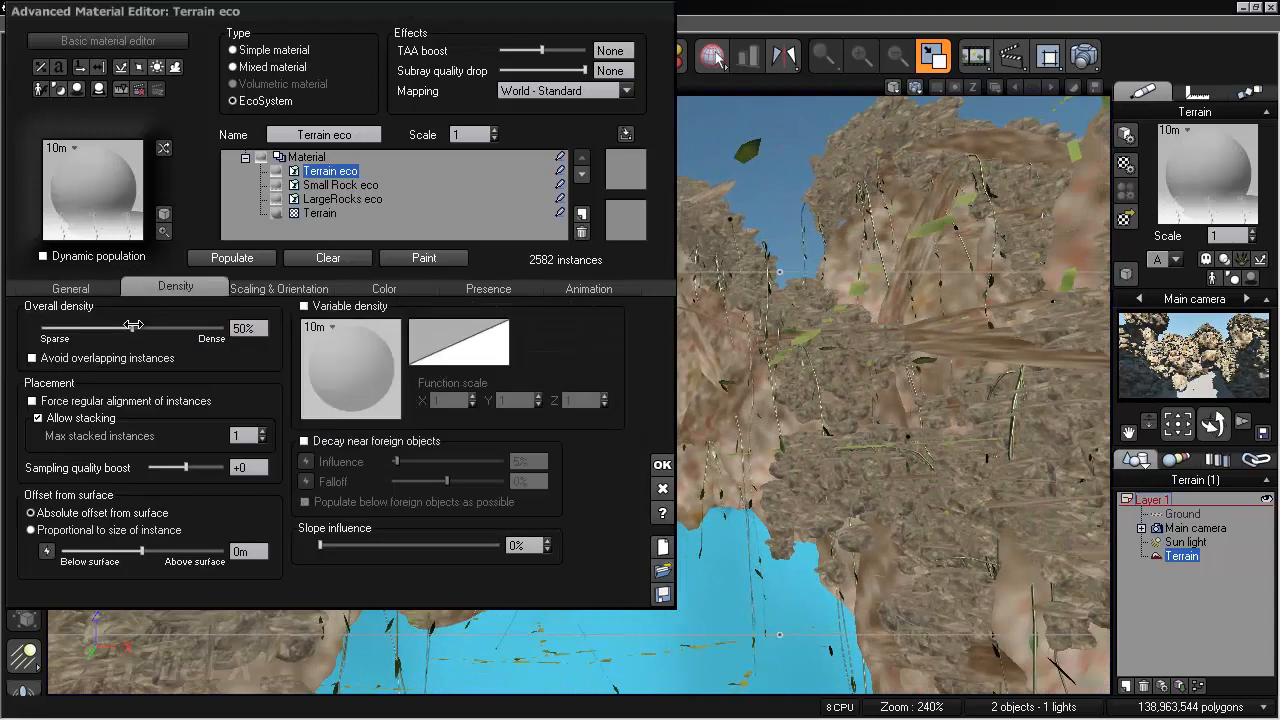
{"action": "left_click", "coordinate": [185, 326]}
{"action": "left_click", "coordinate": [240, 258]}
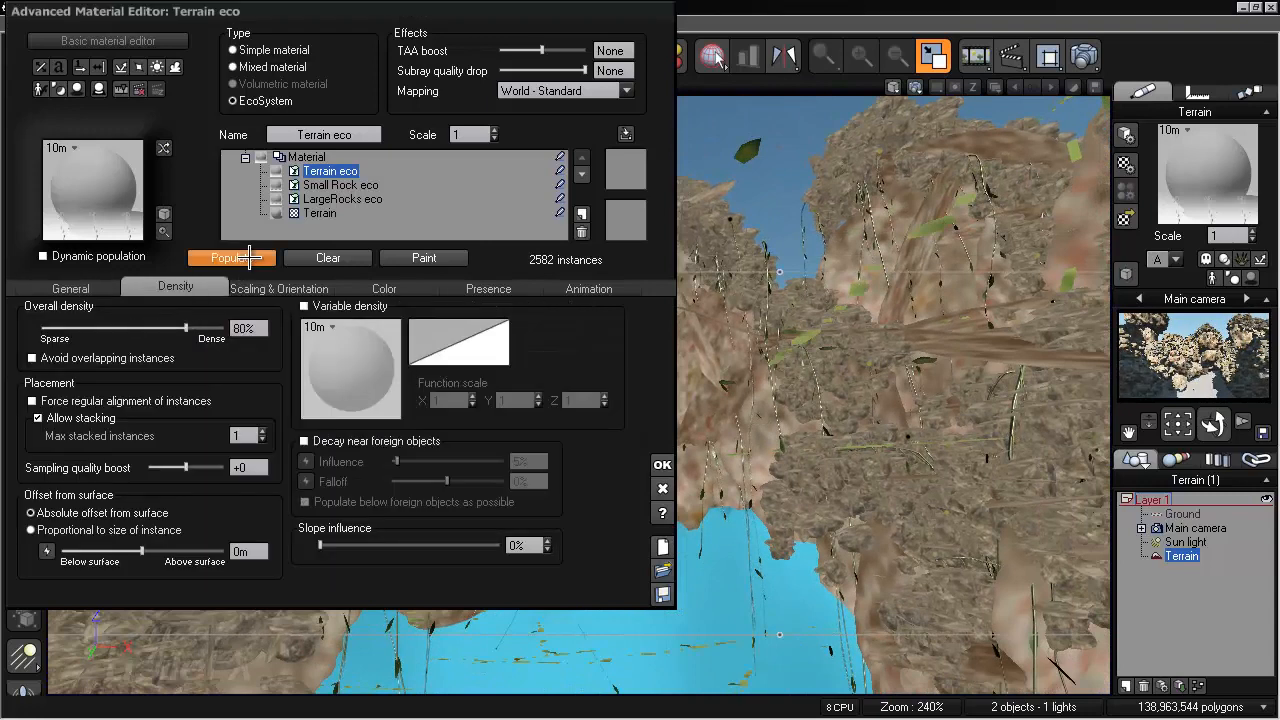
{"action": "left_click", "coordinate": [249, 258]}
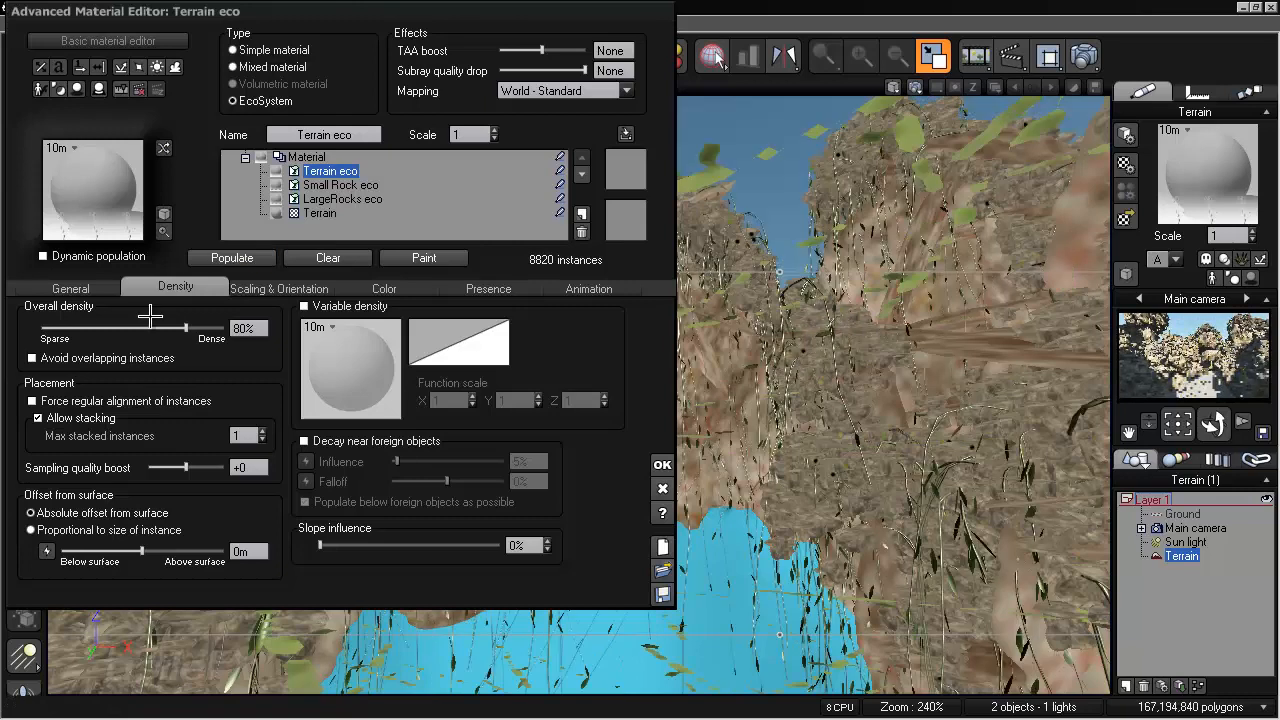
- Set the HangingVine item's display quality to None in the EcoSystem population
{"action": "left_click", "coordinate": [72, 289]}
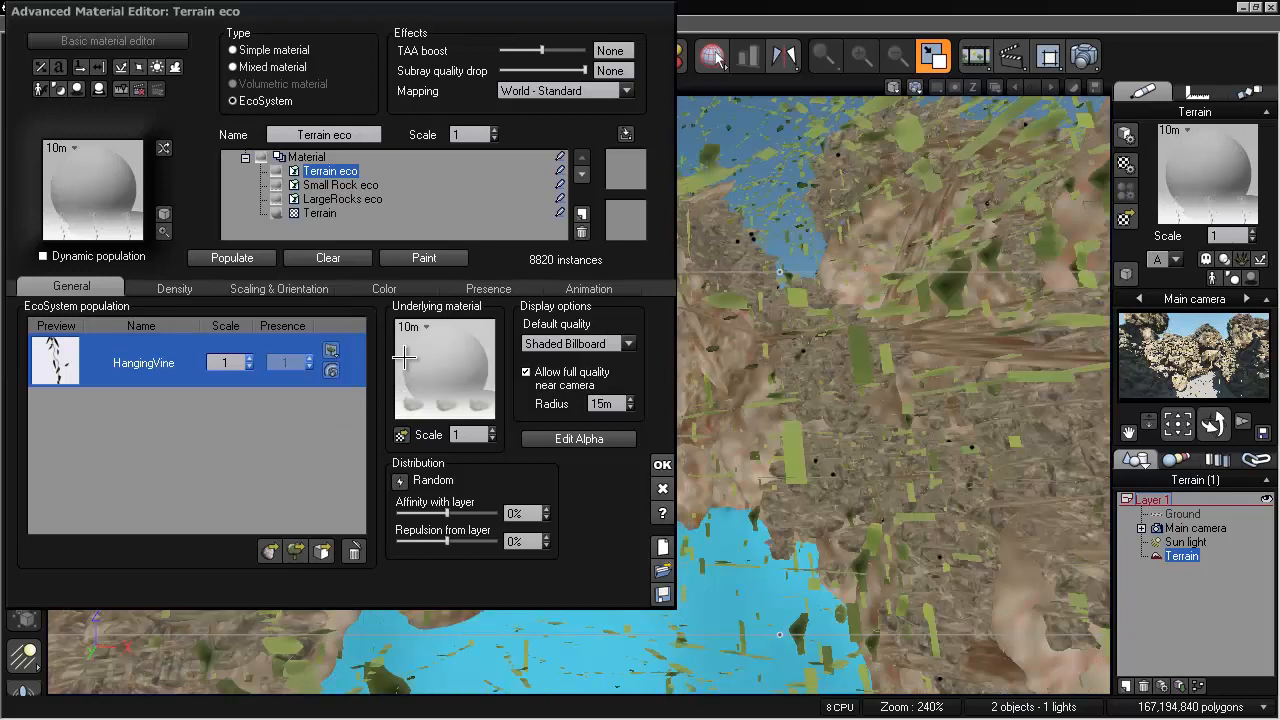
{"action": "left_click", "coordinate": [330, 351]}
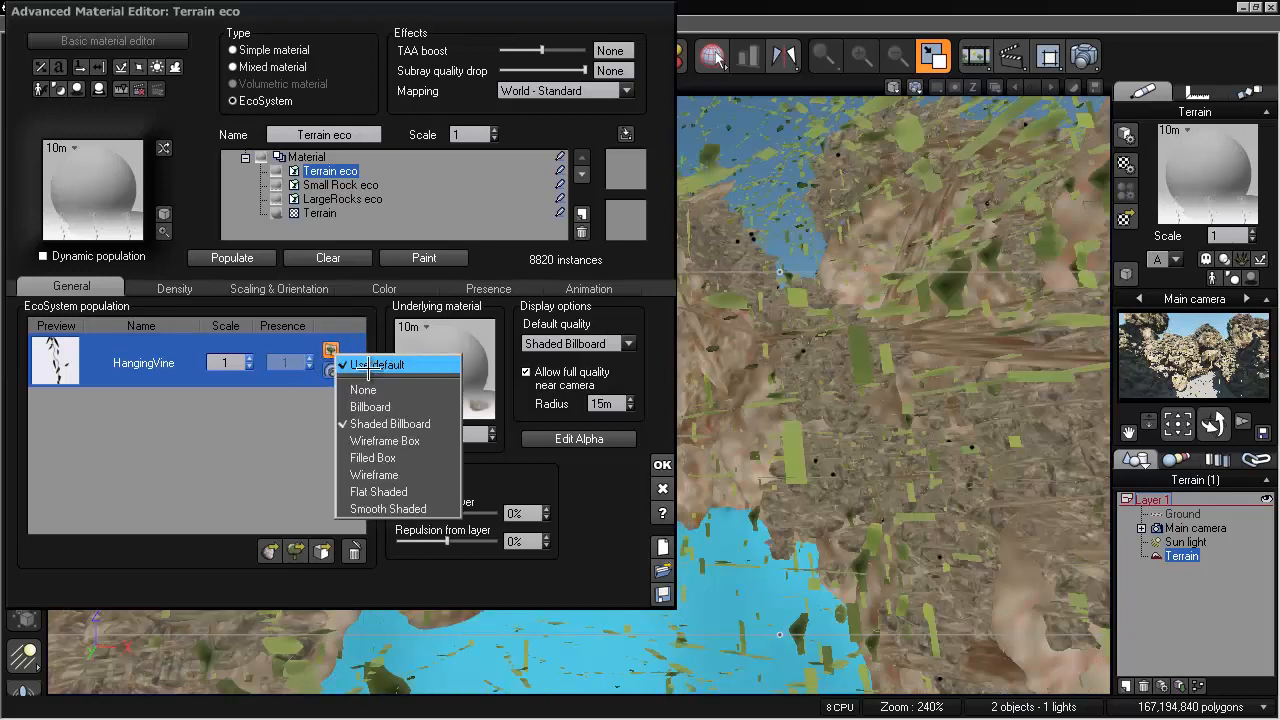
{"action": "left_click", "coordinate": [361, 389]}
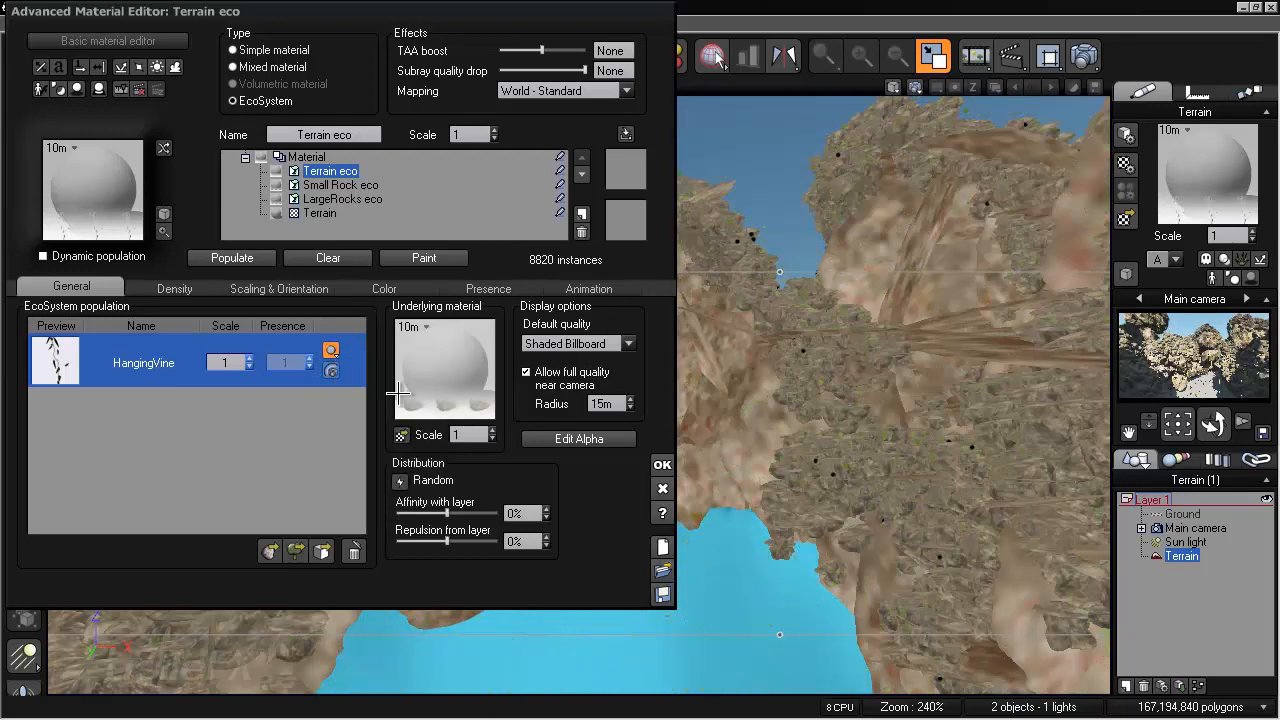
- Raise the vine layer's overall density to 99%, repopulate it, and accept the material
{"action": "left_click", "coordinate": [175, 287]}
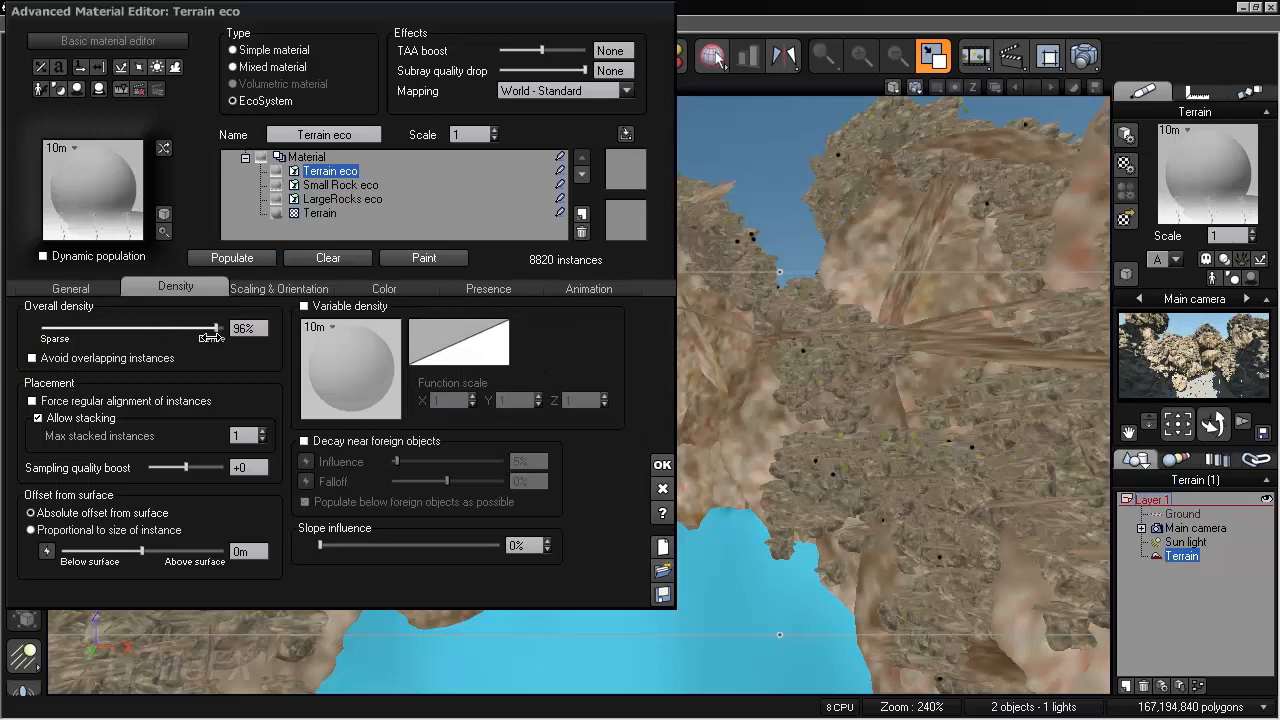
{"action": "left_click", "coordinate": [238, 258]}
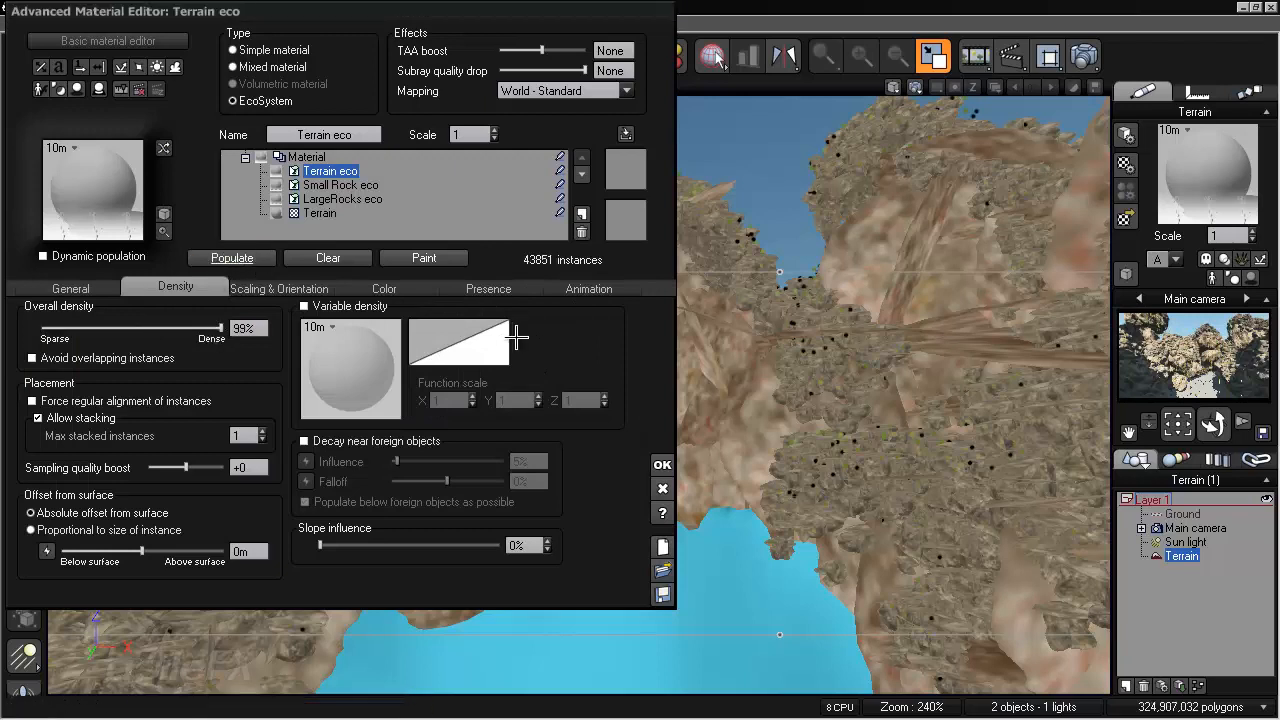
{"action": "left_click", "coordinate": [663, 464]}
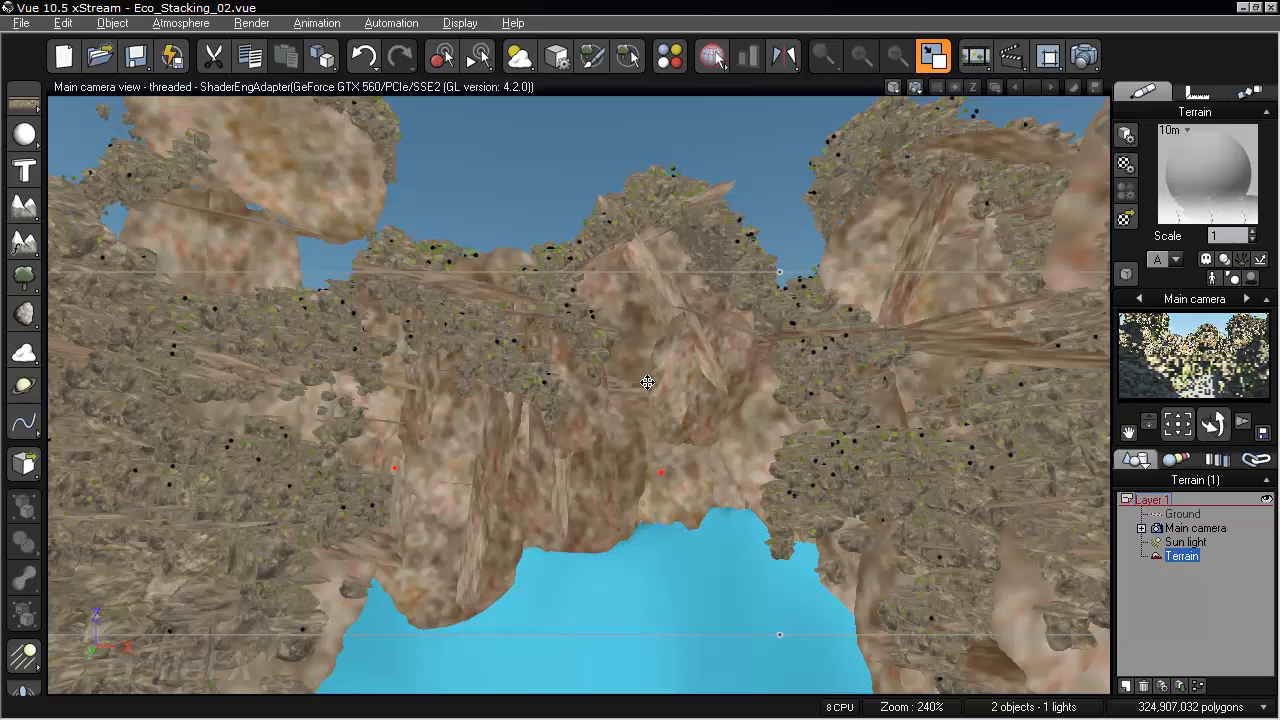
- Set the display gamma to 1.00 in the main camera's advanced options
{"action": "key", "text": "Escape"}
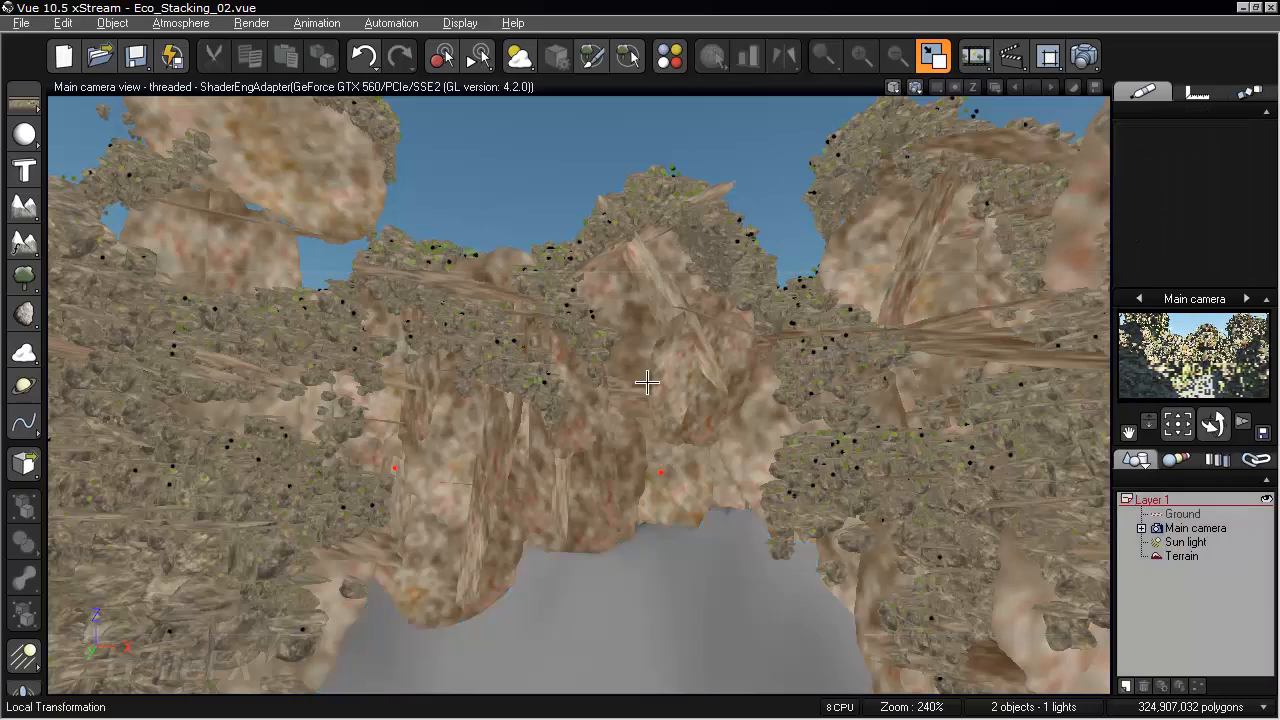
{"action": "double_click", "coordinate": [1199, 527]}
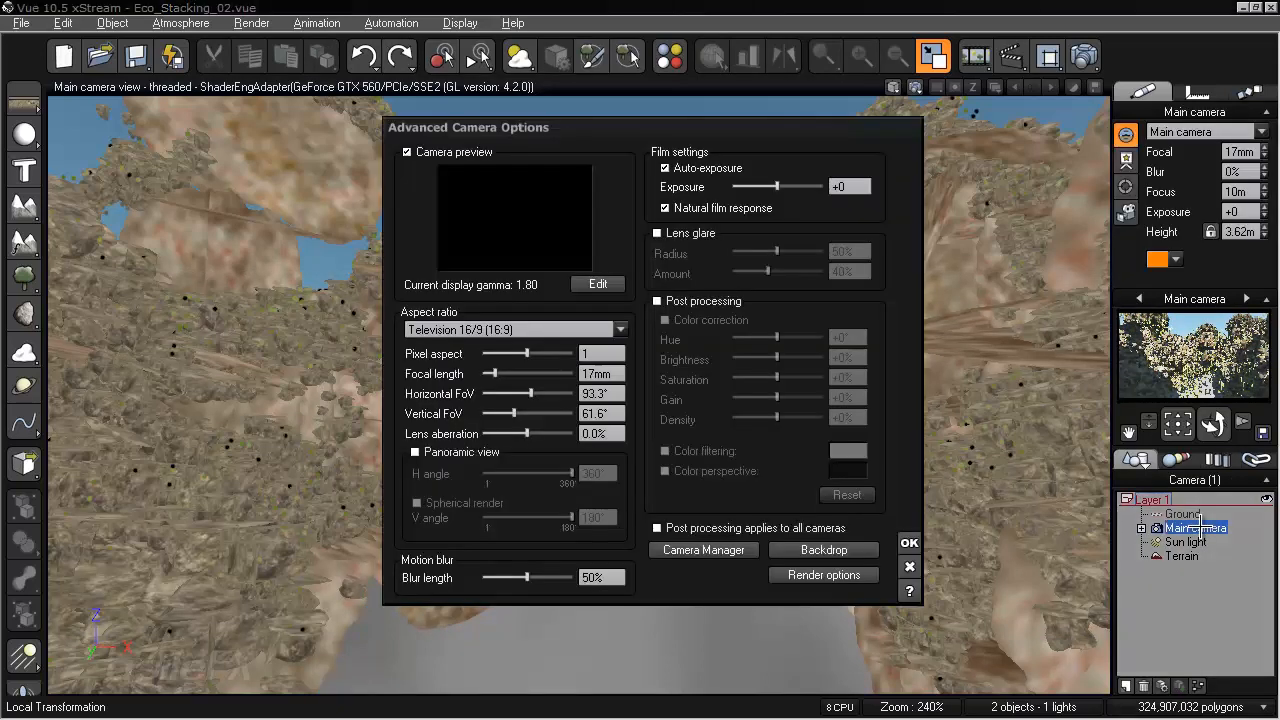
{"action": "left_click", "coordinate": [597, 284]}
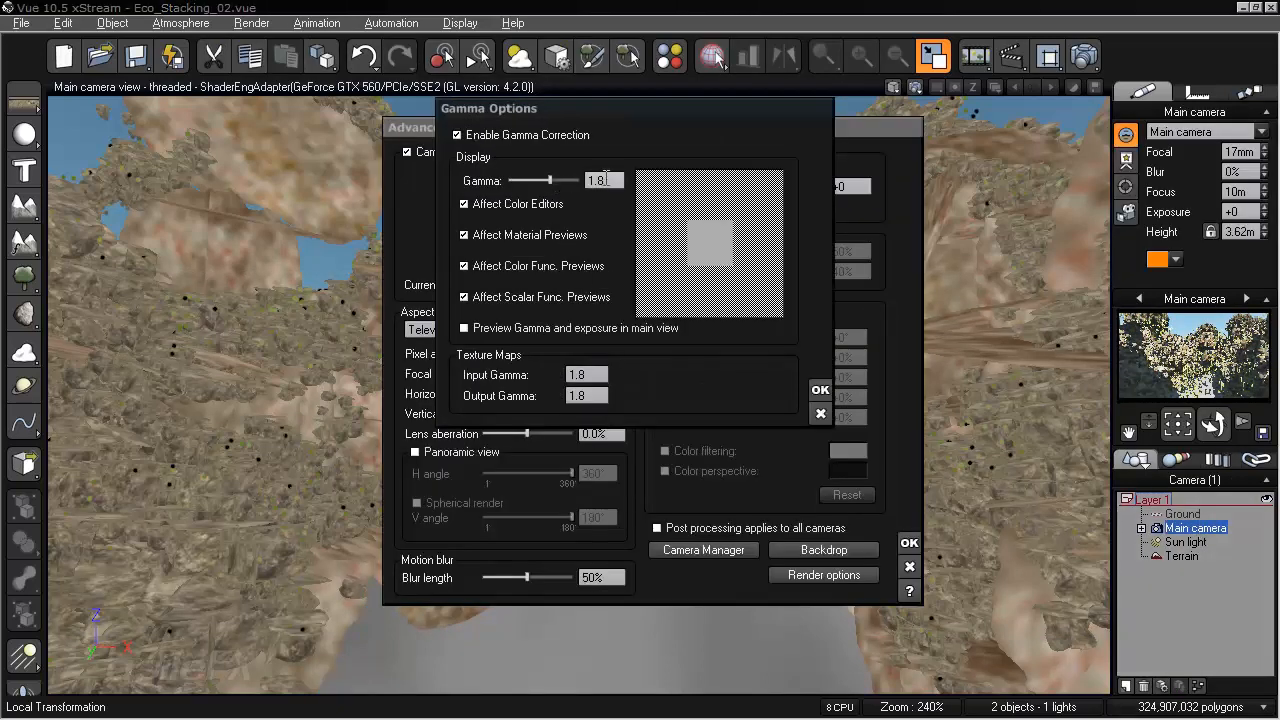
{"action": "left_click", "coordinate": [820, 390]}
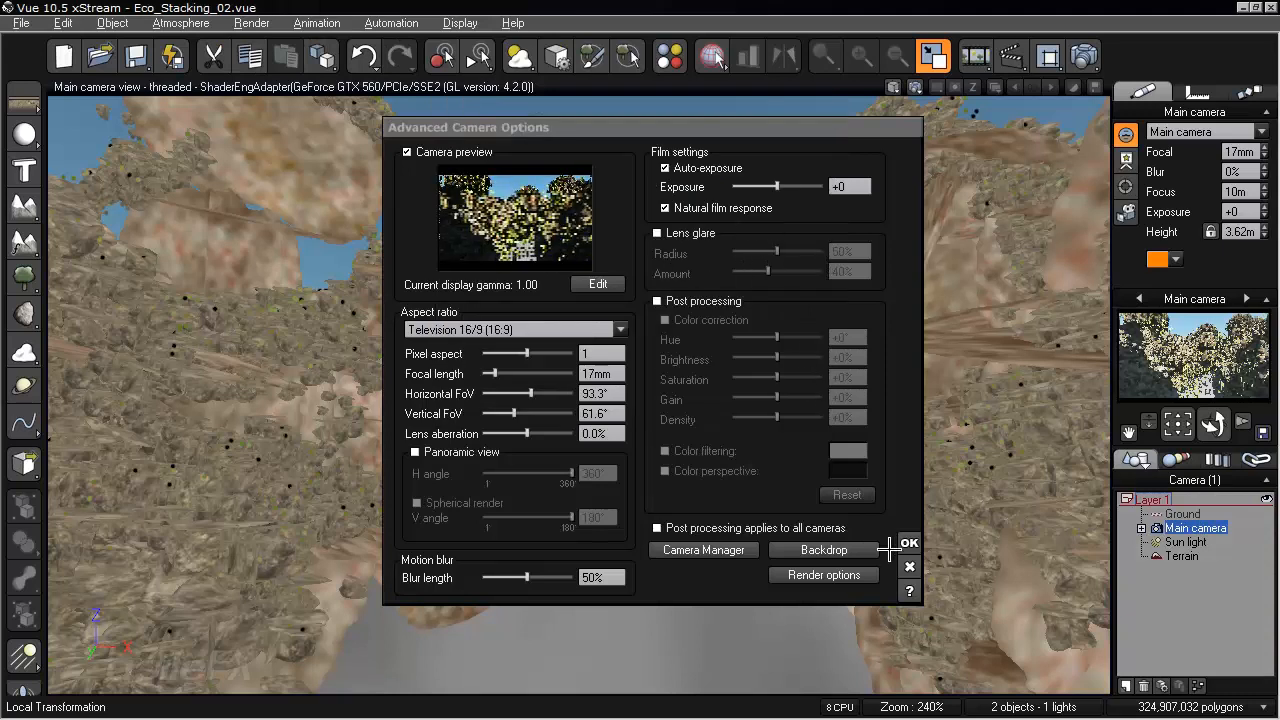
{"action": "left_click", "coordinate": [903, 543]}
- Lower the sun light's shadow density to 80% and accept the light settings
{"action": "double_click", "coordinate": [1185, 541]}
{"action": "left_click_drag", "start_coordinate": [858, 195], "coordinate": [796, 198]}
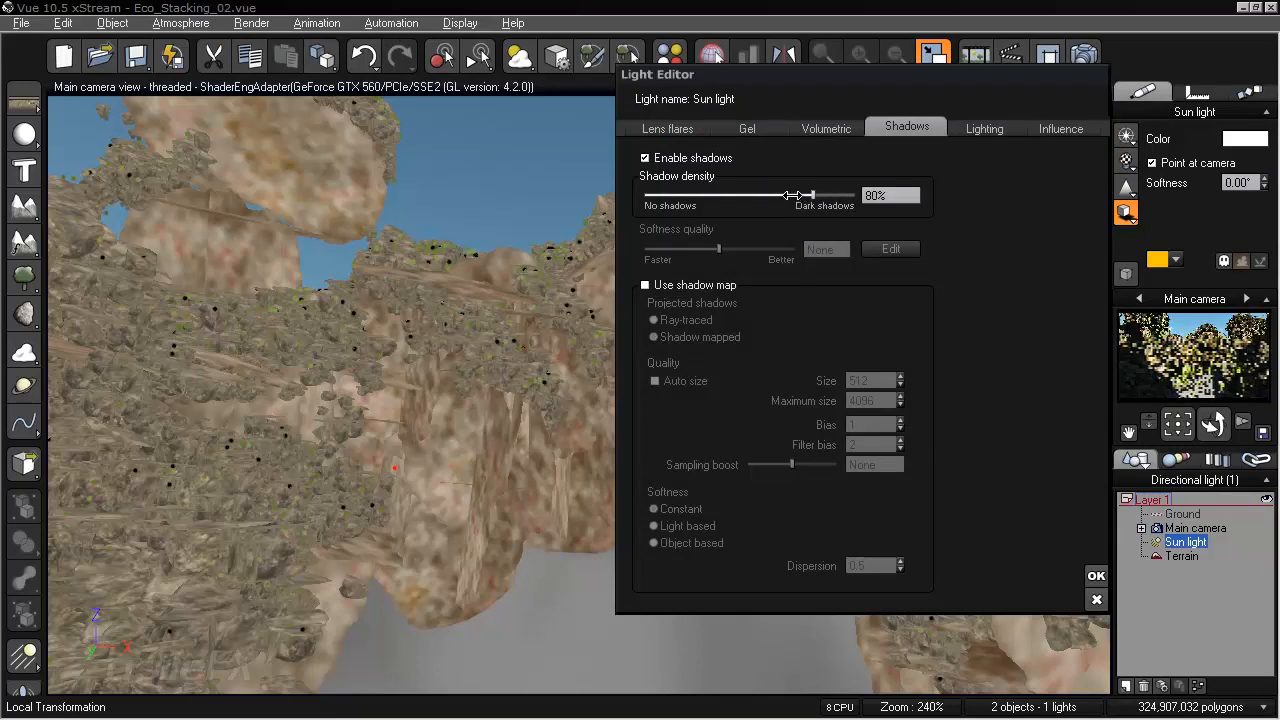
{"action": "left_click", "coordinate": [1096, 576]}
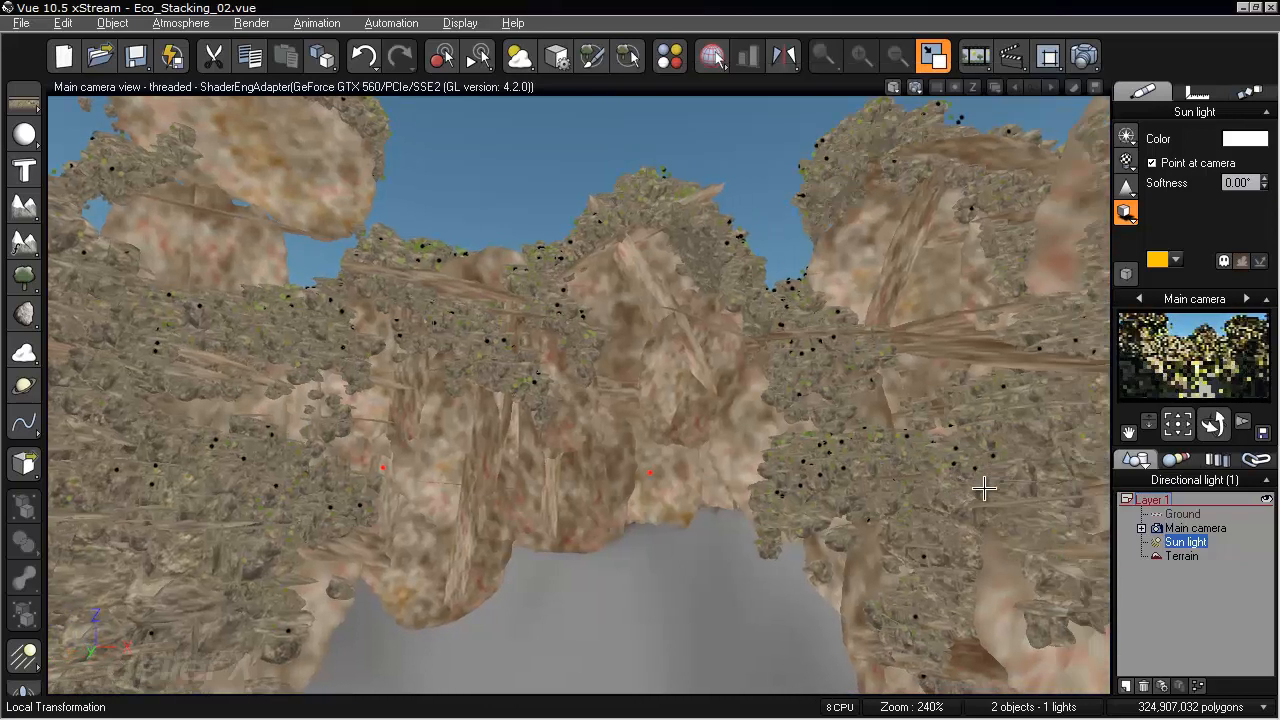
- Tilt the main camera up to show more sky above the cliffs, render the scene, and hide the finished render
{"action": "mouse_move", "coordinate": [954, 278]}
{"action": "right_mouse_down"}
{"action": "mouse_move", "coordinate": [955, 307]}
{"action": "mouse_move", "coordinate": [951, 297]}
{"action": "right_mouse_up"}
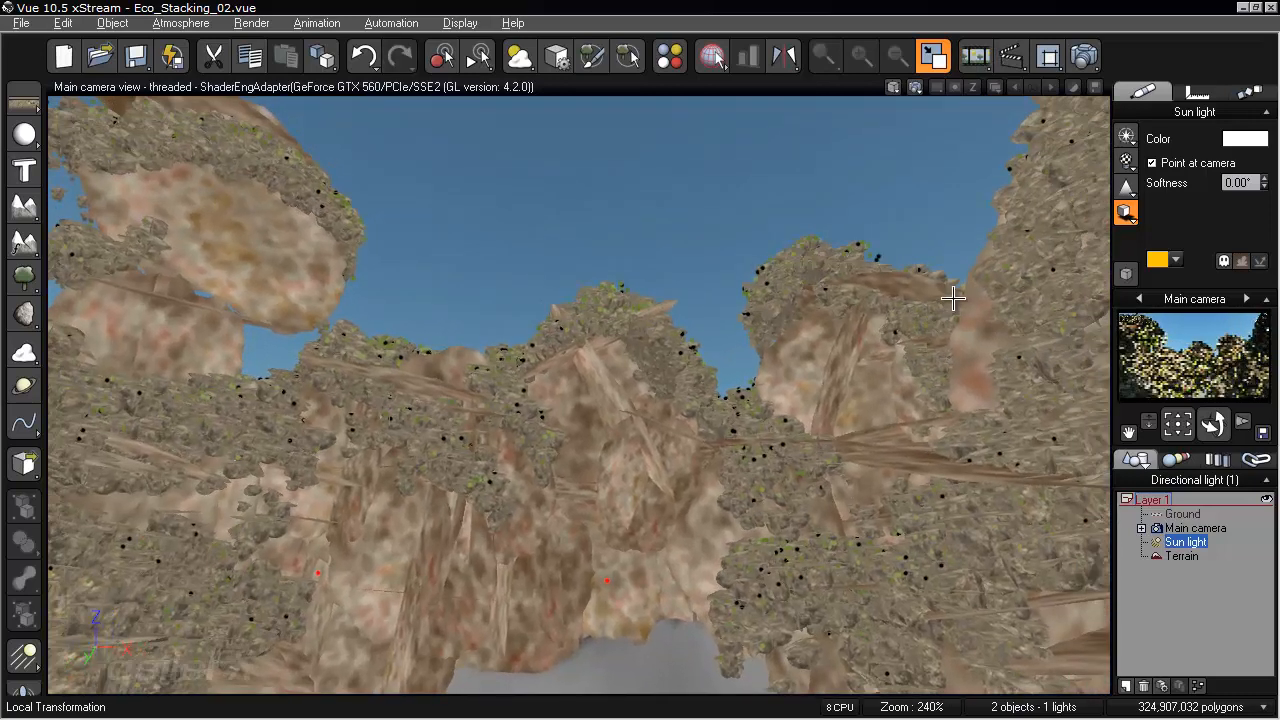
{"action": "key", "text": "ctrl+F9"}
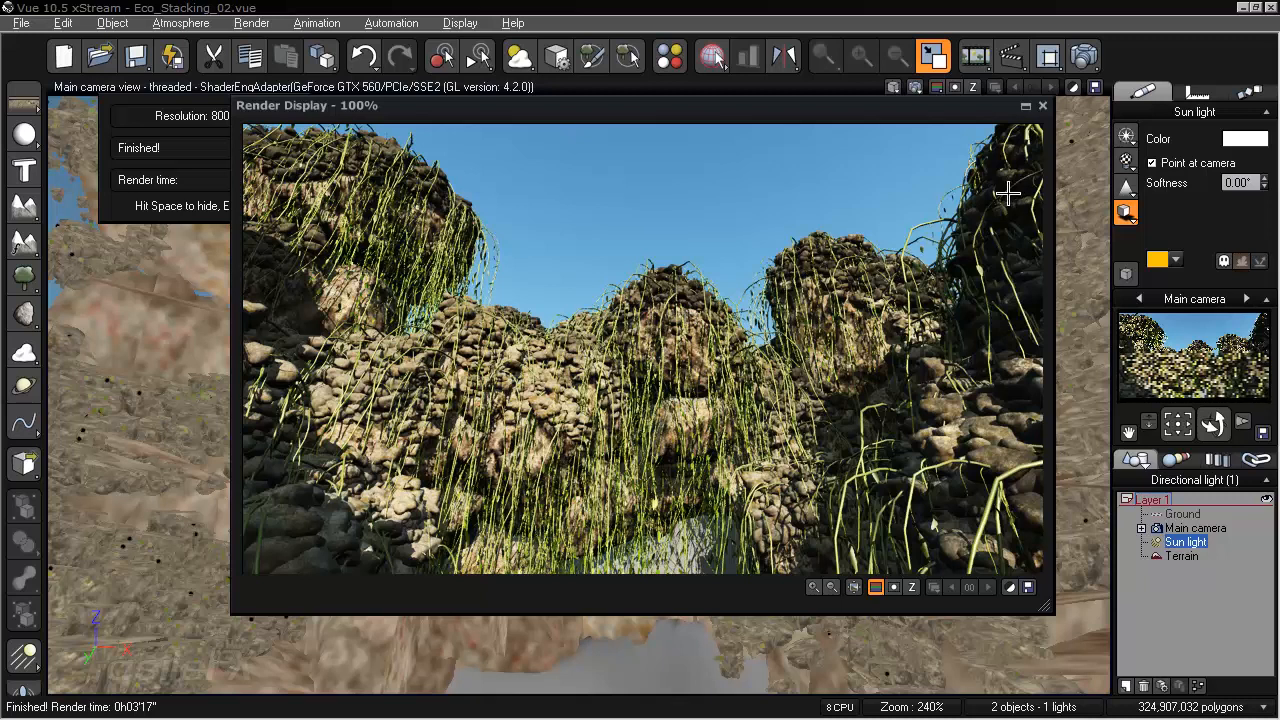
{"action": "key", "text": "space"}
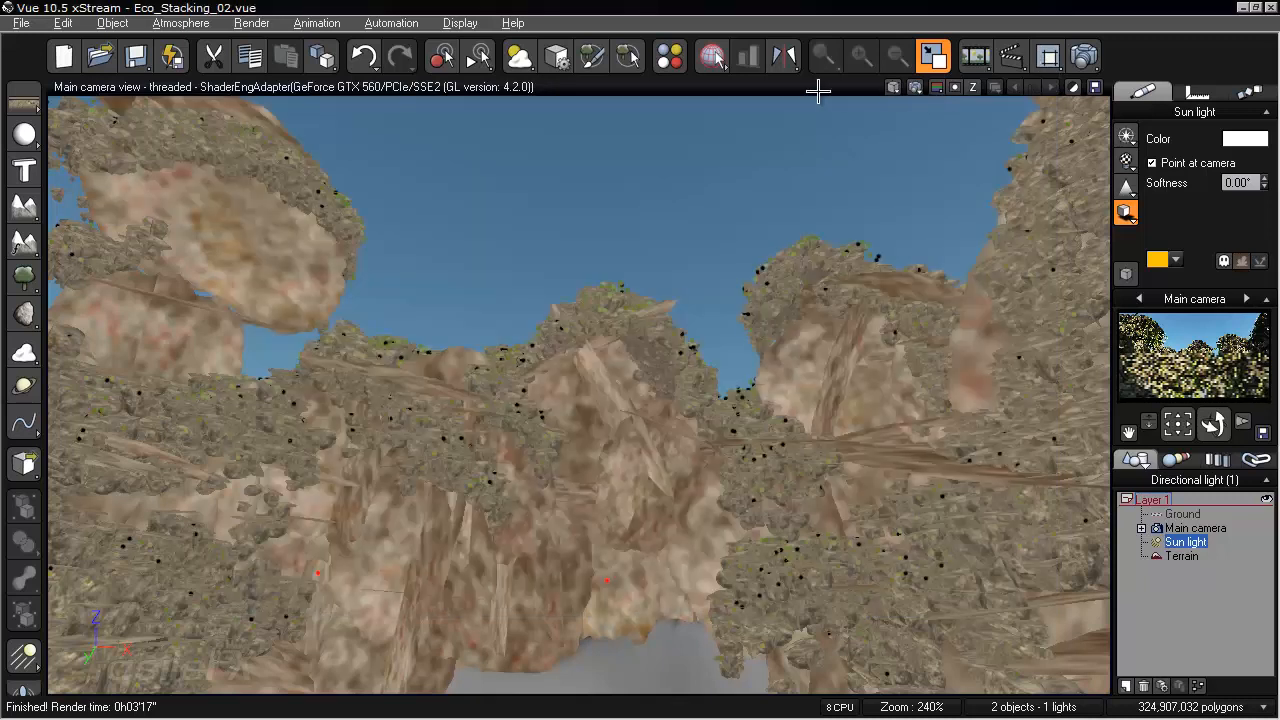
- Examine how the rocks and vines cover the valley and the surrounding terrain in the front, top and side views
{"action": "double_click", "coordinate": [820, 91]}
{"action": "left_click", "coordinate": [445, 467]}
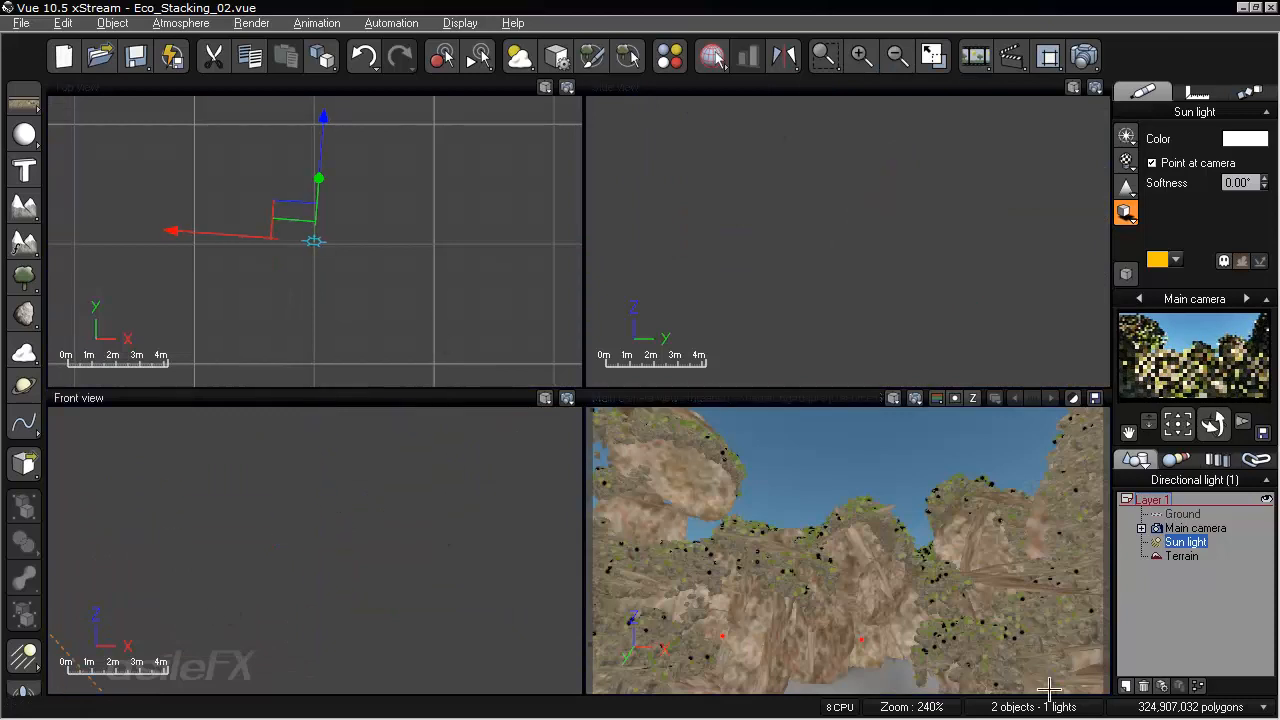
{"action": "right_click_drag", "start_coordinate": [365, 552], "coordinate": [388, 502]}
{"action": "right_click_drag", "start_coordinate": [320, 583], "coordinate": [85, 636]}
{"action": "right_click_drag", "start_coordinate": [214, 591], "coordinate": [260, 591]}
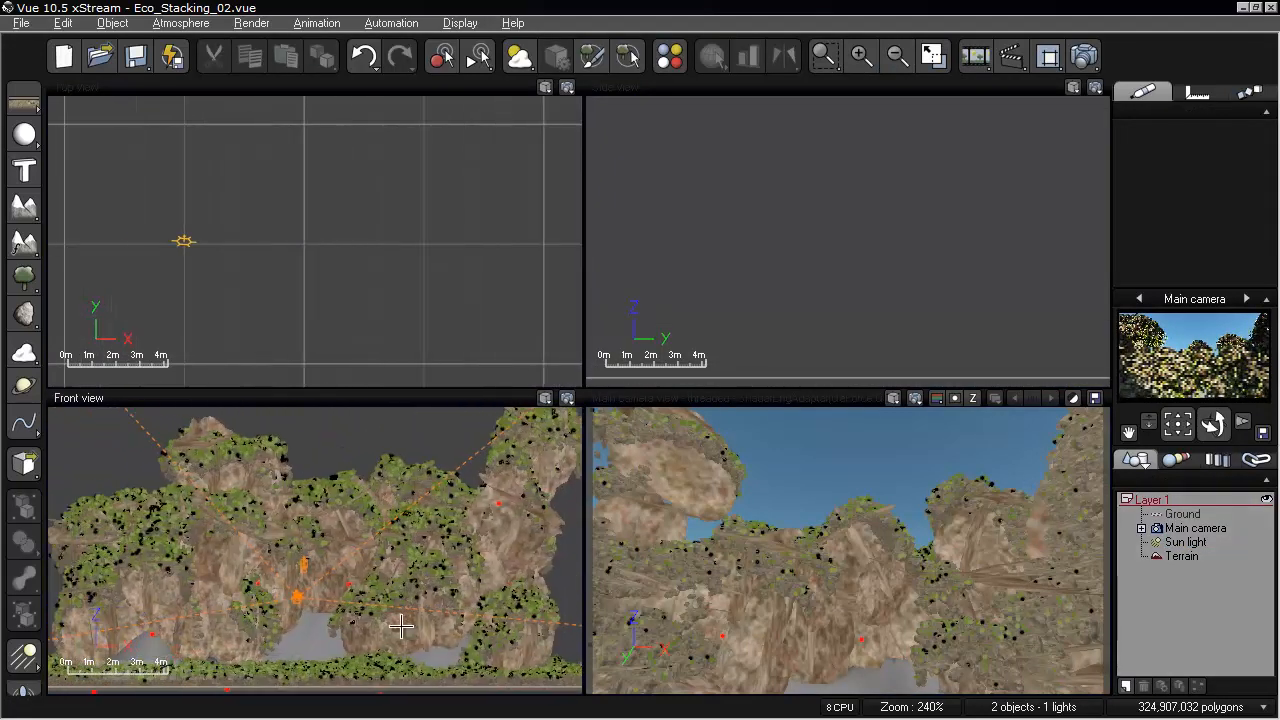
{"action": "right_click_drag", "start_coordinate": [425, 652], "coordinate": [502, 614]}
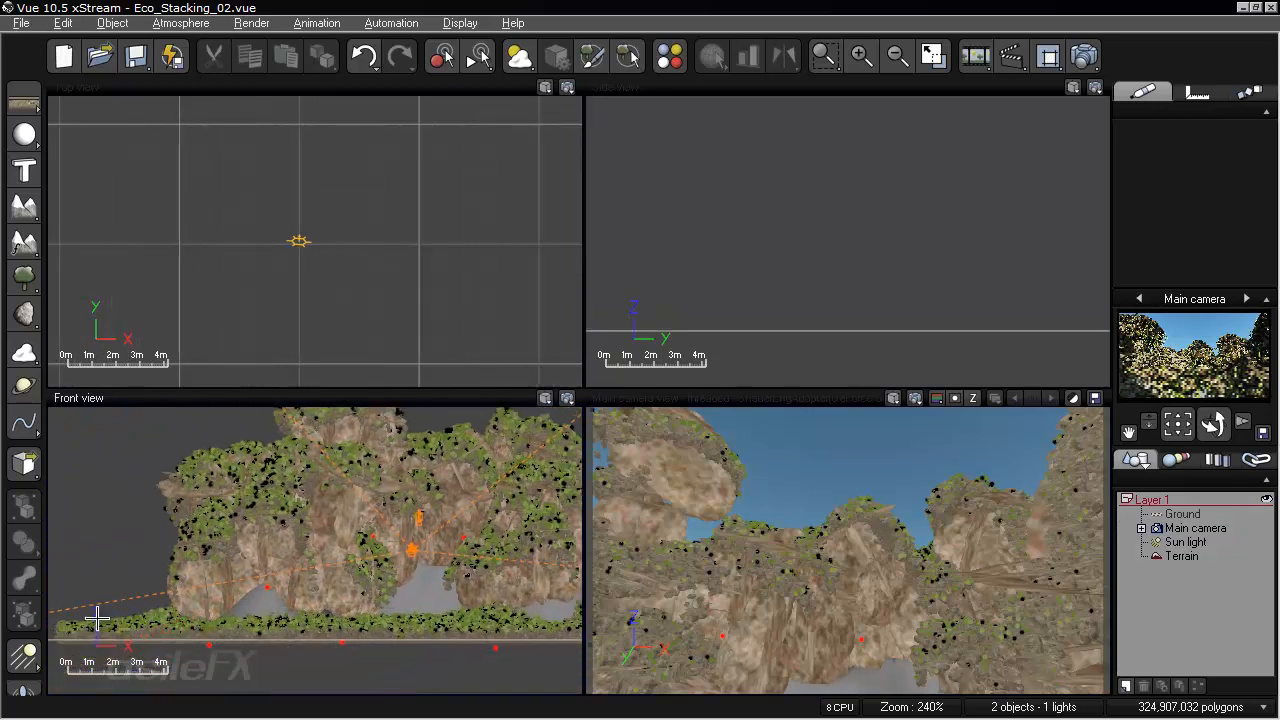
{"action": "scroll", "coordinate": [427, 329], "scroll_direction": "down", "scroll_amount": 6}
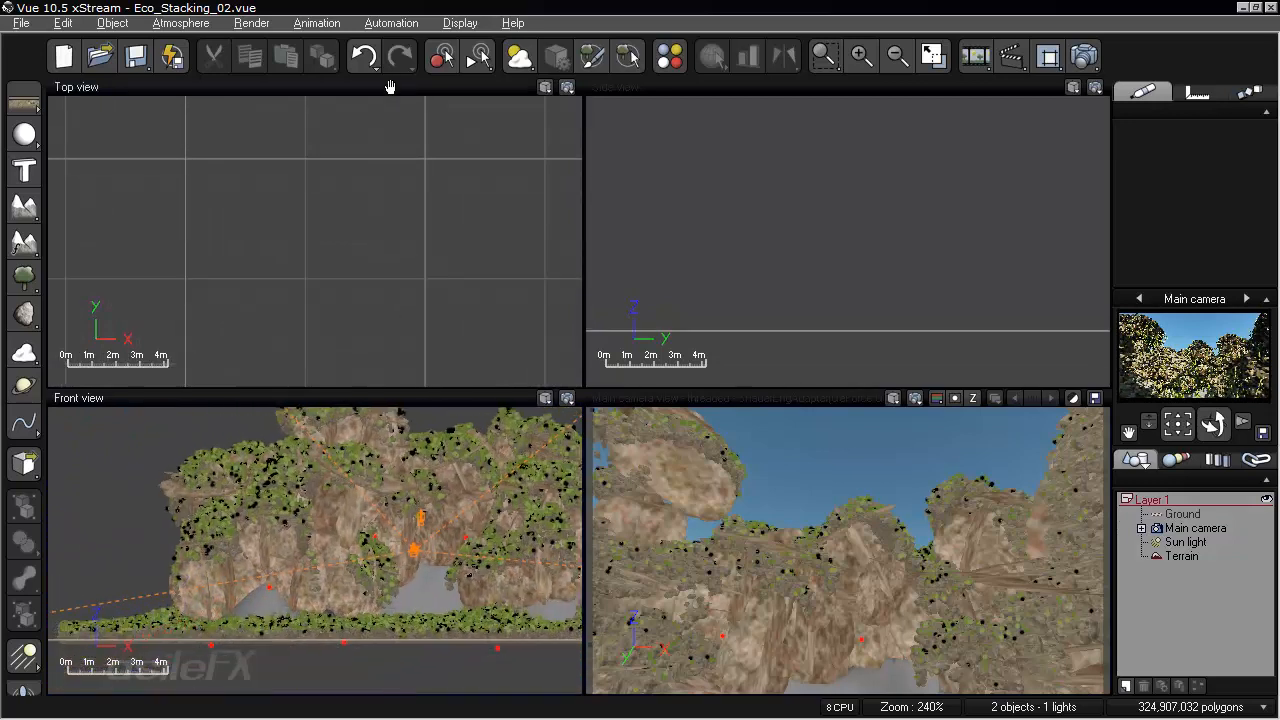
{"action": "scroll", "coordinate": [441, 318], "scroll_direction": "up", "scroll_amount": 5}
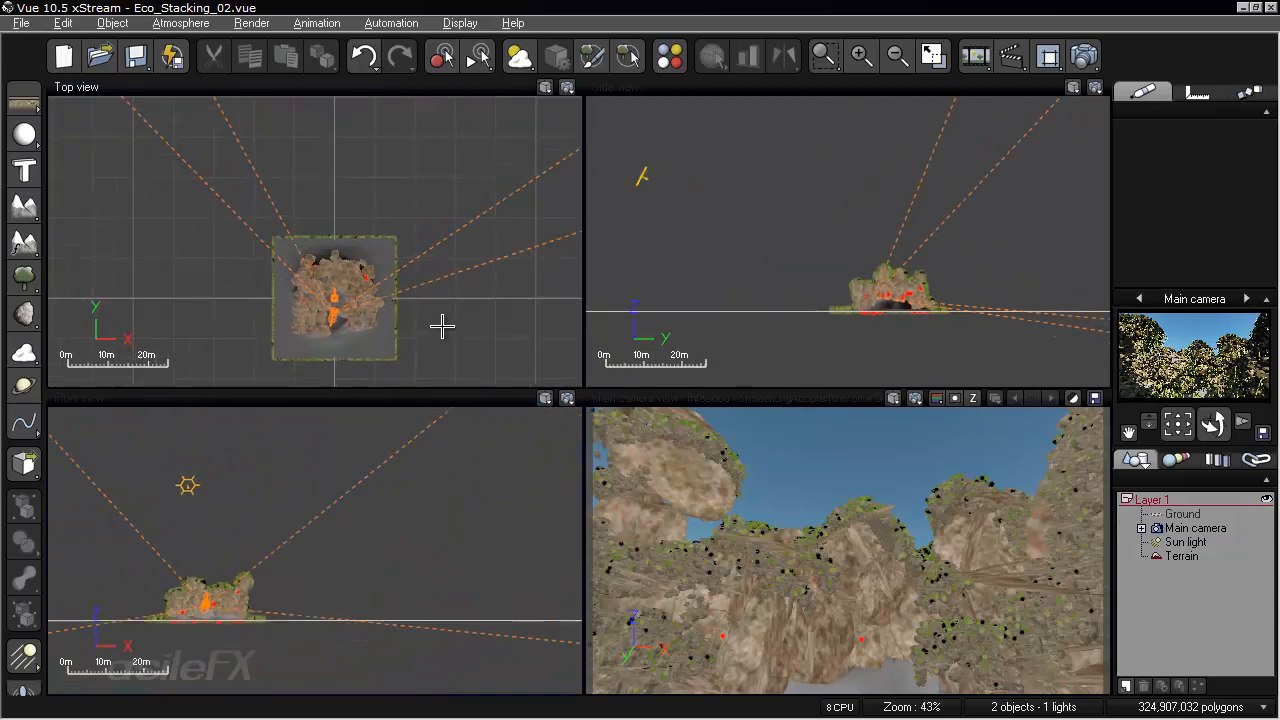
{"action": "right_click_drag", "start_coordinate": [596, 241], "coordinate": [405, 256]}
{"action": "right_click_drag", "start_coordinate": [411, 617], "coordinate": [403, 497]}
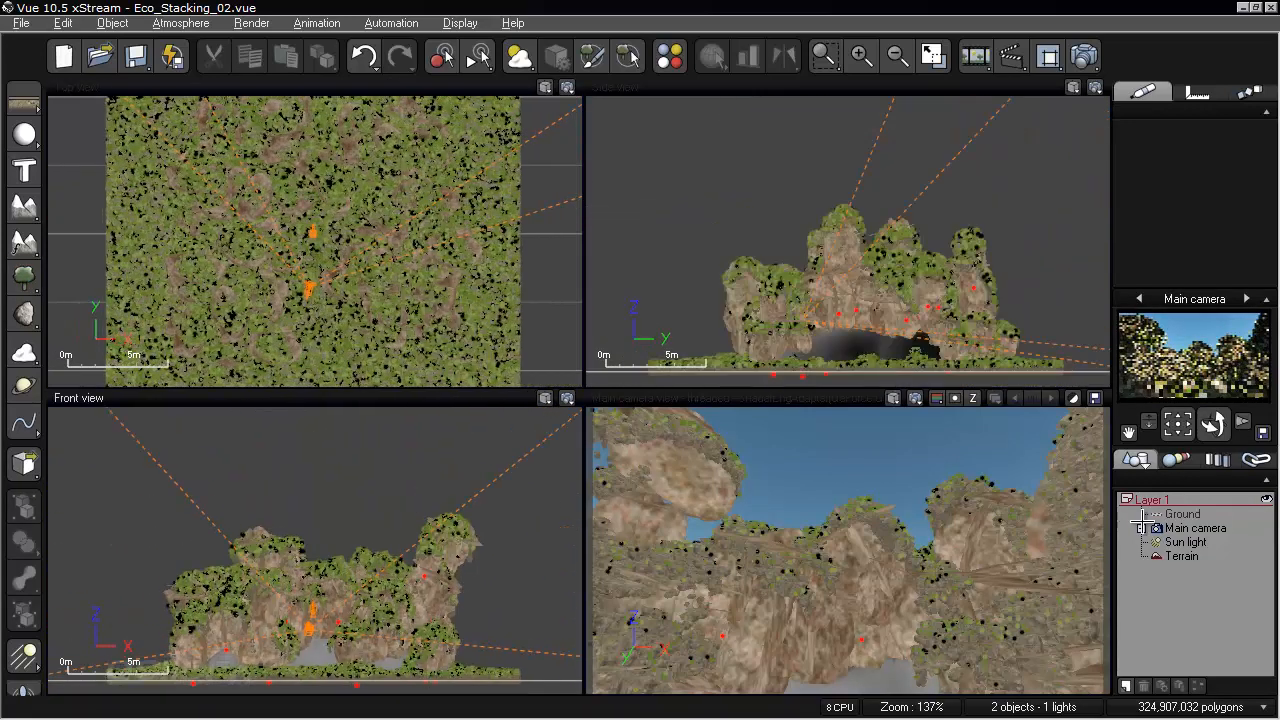
- Open the Terrain's material for editing and check the altitude ranges of the LargeRocks eco and Small Rock eco layers
{"action": "left_click", "coordinate": [1183, 556]}
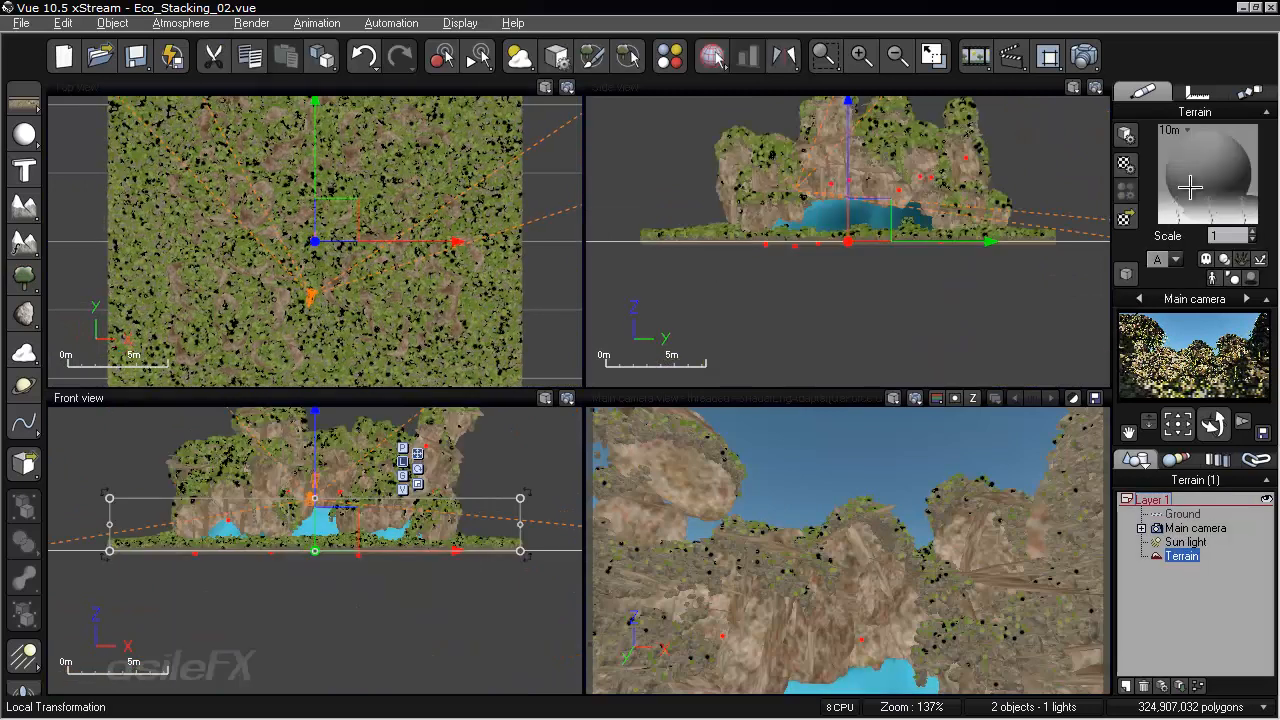
{"action": "right_click", "coordinate": [1183, 160]}
{"action": "left_click", "coordinate": [1172, 164]}
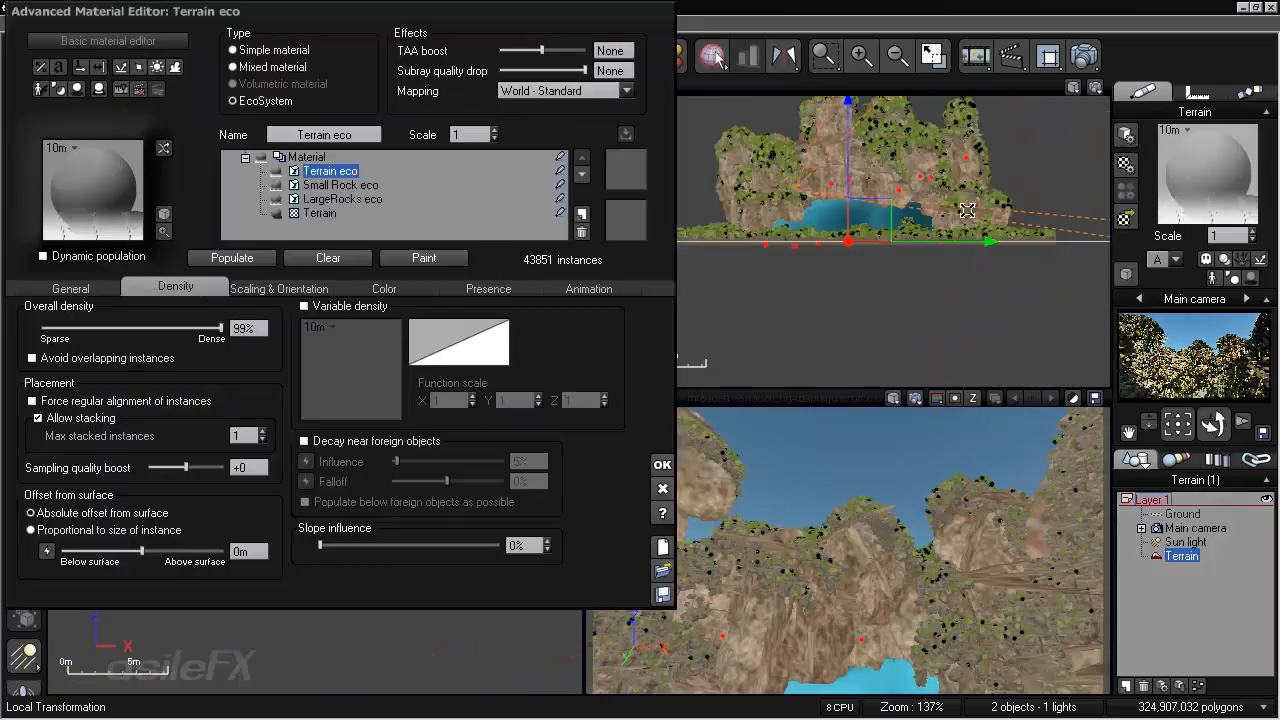
{"action": "left_click", "coordinate": [343, 199]}
{"action": "left_click", "coordinate": [495, 286]}
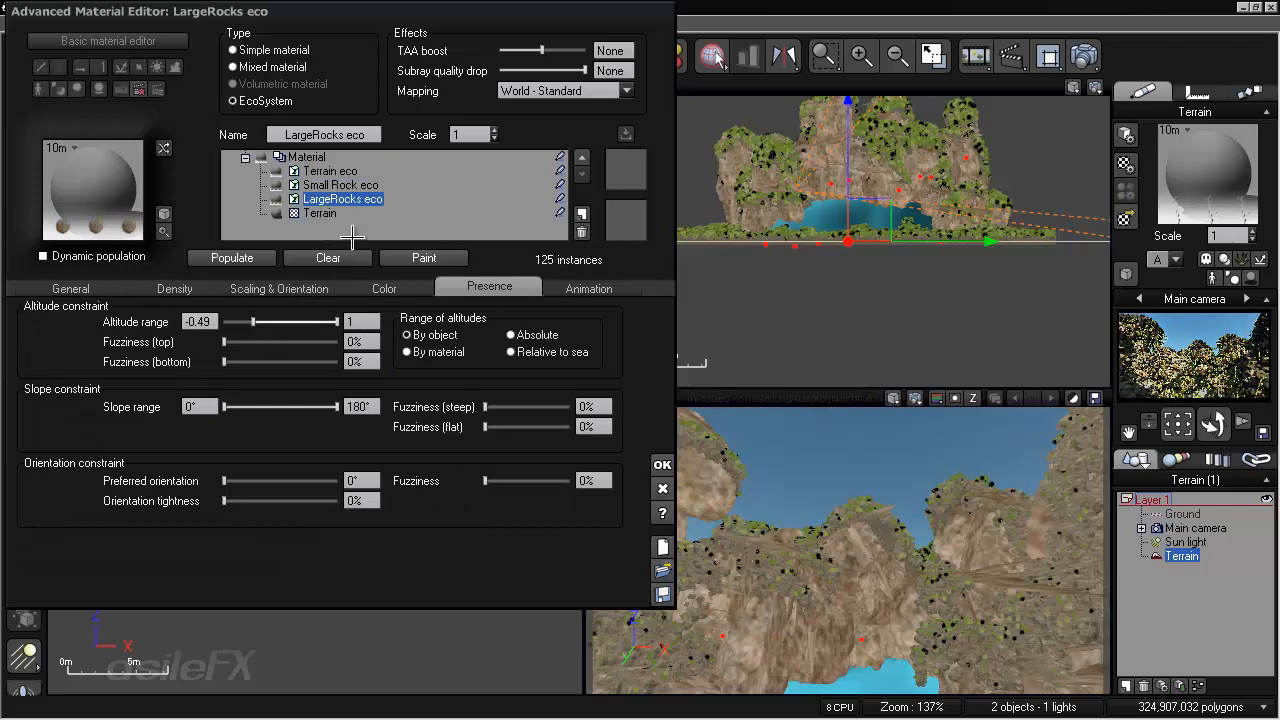
{"action": "left_click", "coordinate": [350, 186]}
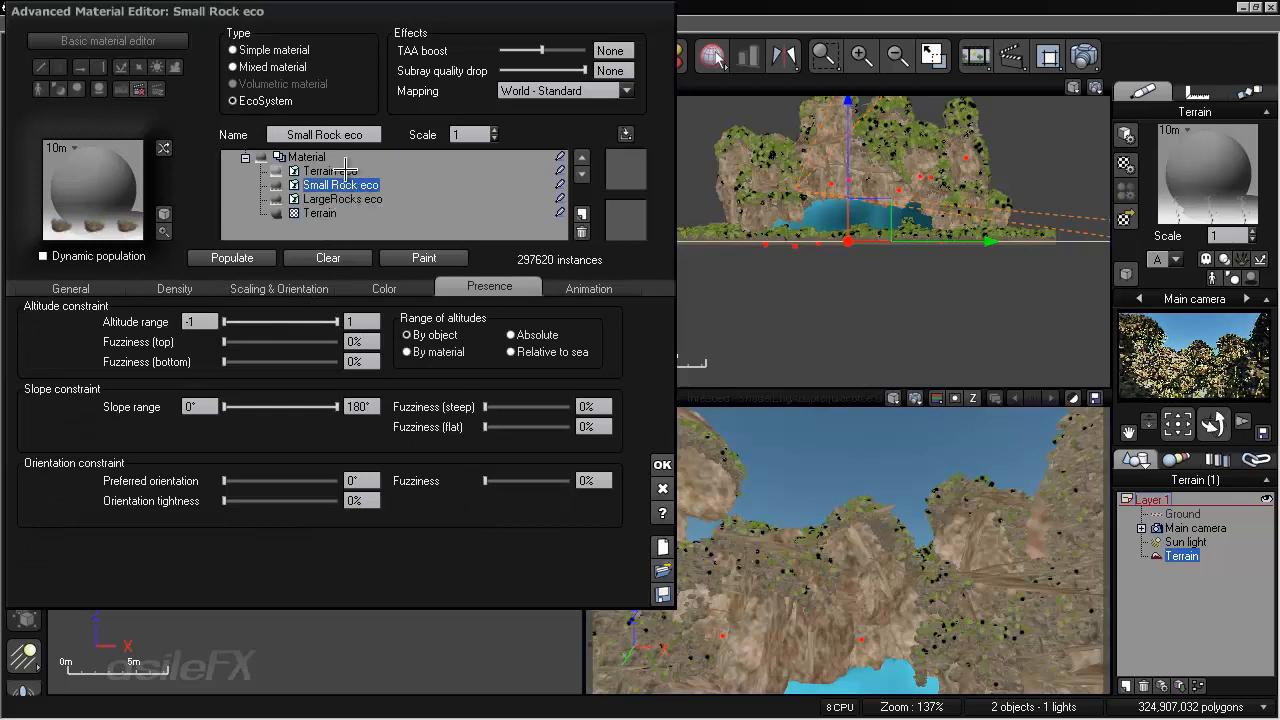
- Clear the populated instances of the Terrain eco vine layer and the Small Rock eco layer
{"action": "left_click", "coordinate": [345, 171]}
{"action": "left_click", "coordinate": [350, 258]}
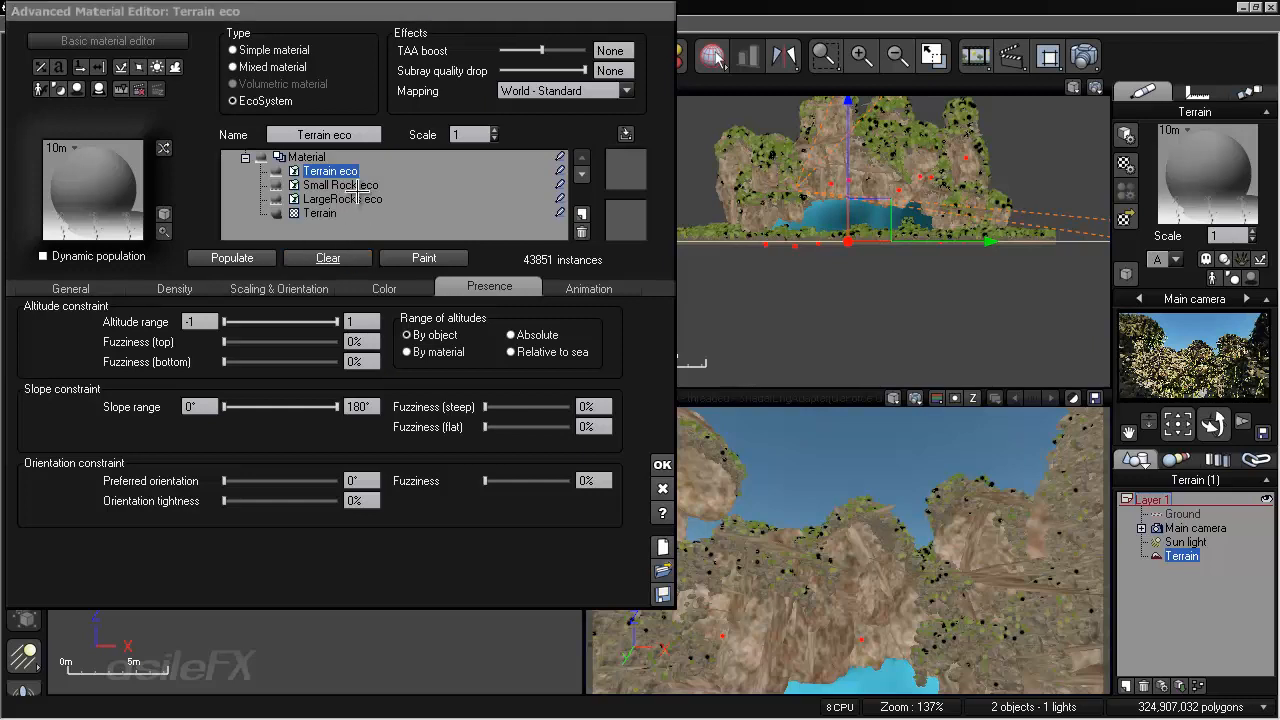
{"action": "left_click", "coordinate": [350, 186]}
{"action": "left_click", "coordinate": [347, 258]}
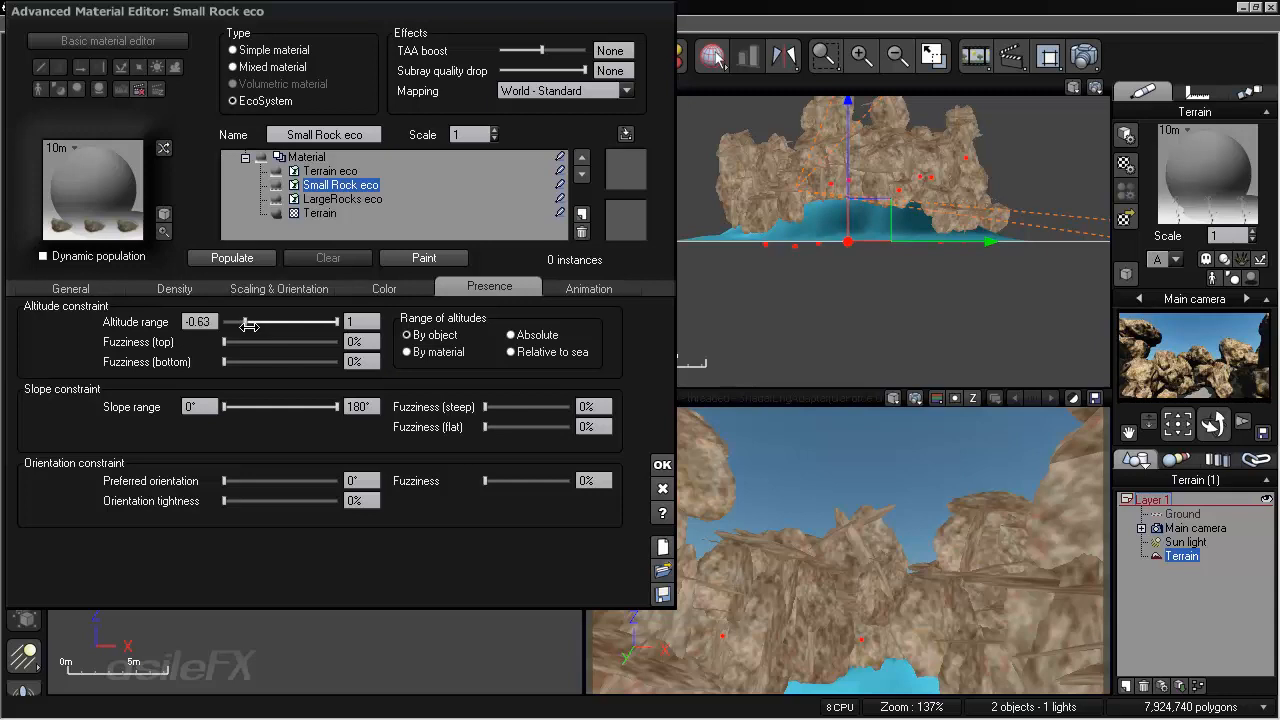
- Set the lower altitude limit of the Small Rock eco layer to -0.79 and repopulate the layer
{"action": "left_click", "coordinate": [250, 260]}
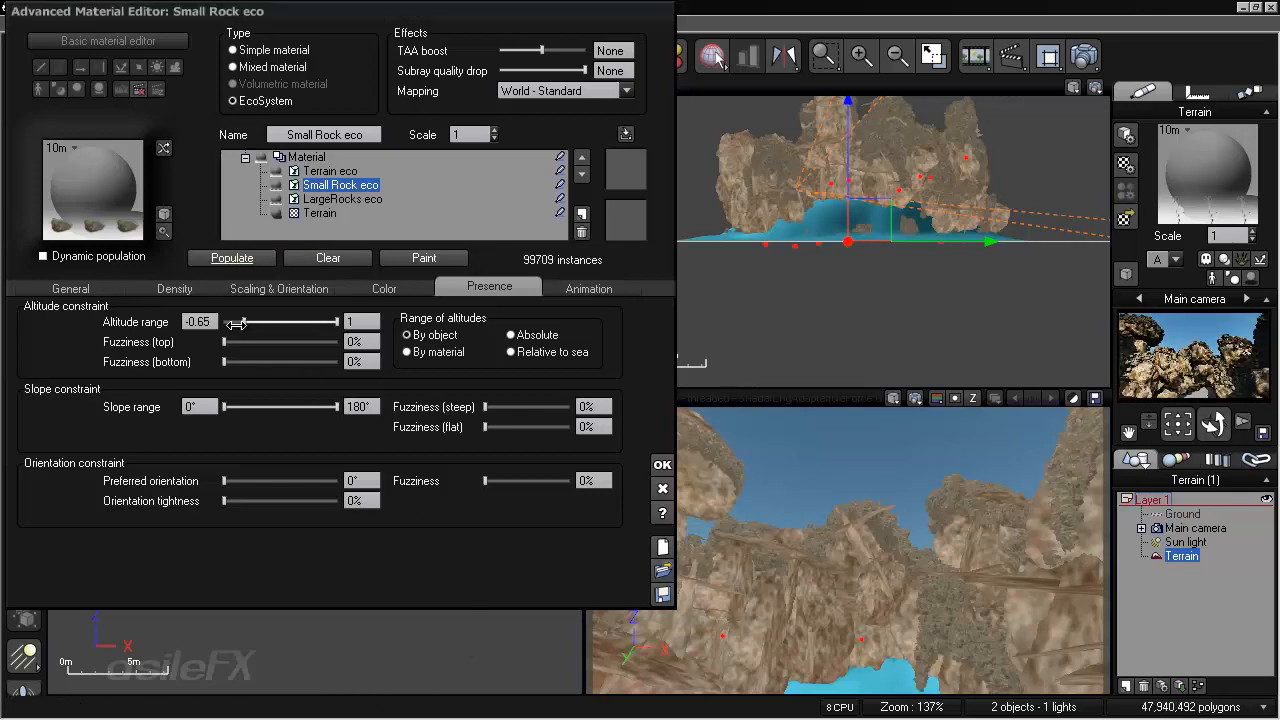
{"action": "left_click_drag", "start_coordinate": [229, 323], "coordinate": [235, 322]}
{"action": "left_click", "coordinate": [240, 261]}
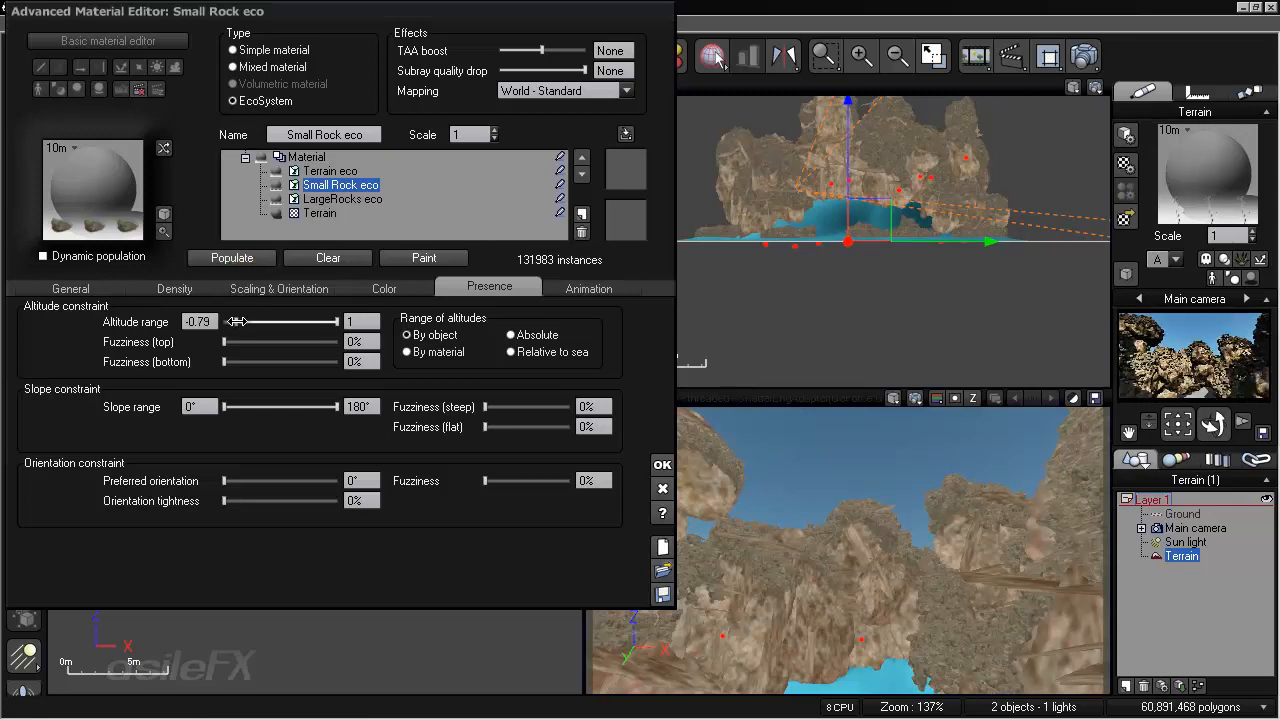
{"action": "left_click", "coordinate": [243, 258]}
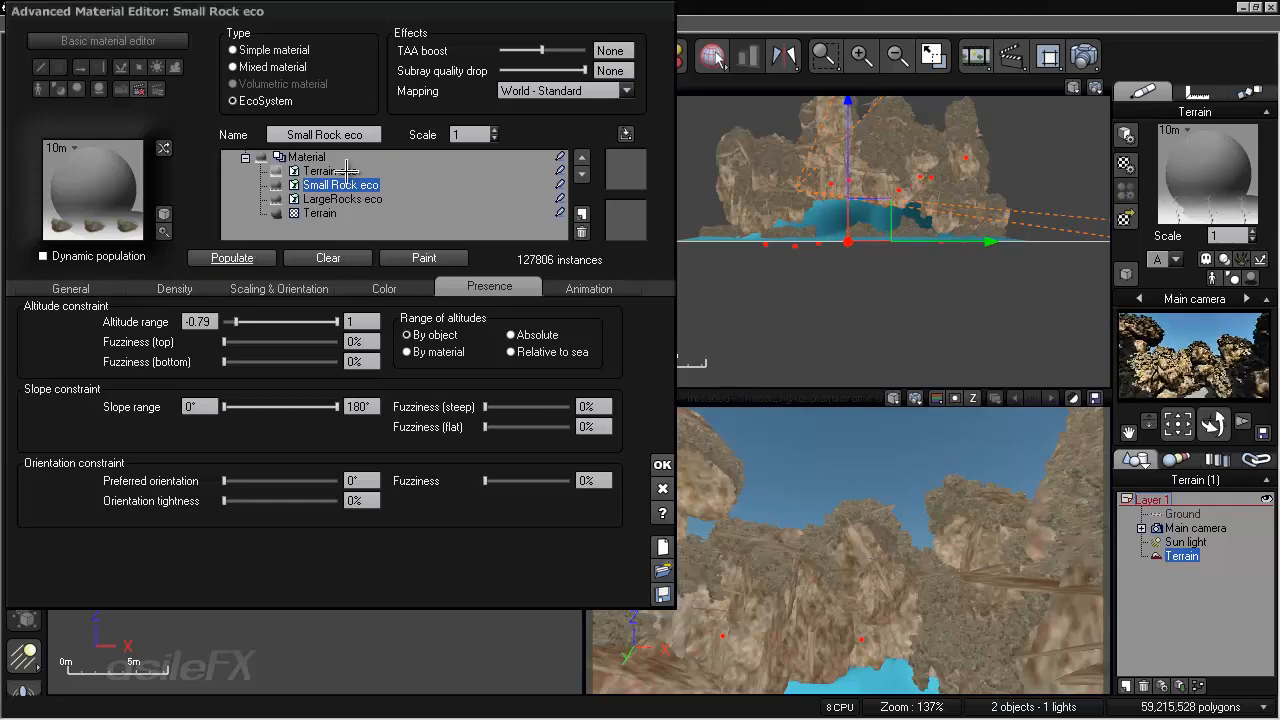
- Set the Terrain eco vine layer's lower altitude limit to -0.79, populate the layer, and accept the material
{"action": "left_click", "coordinate": [346, 171]}
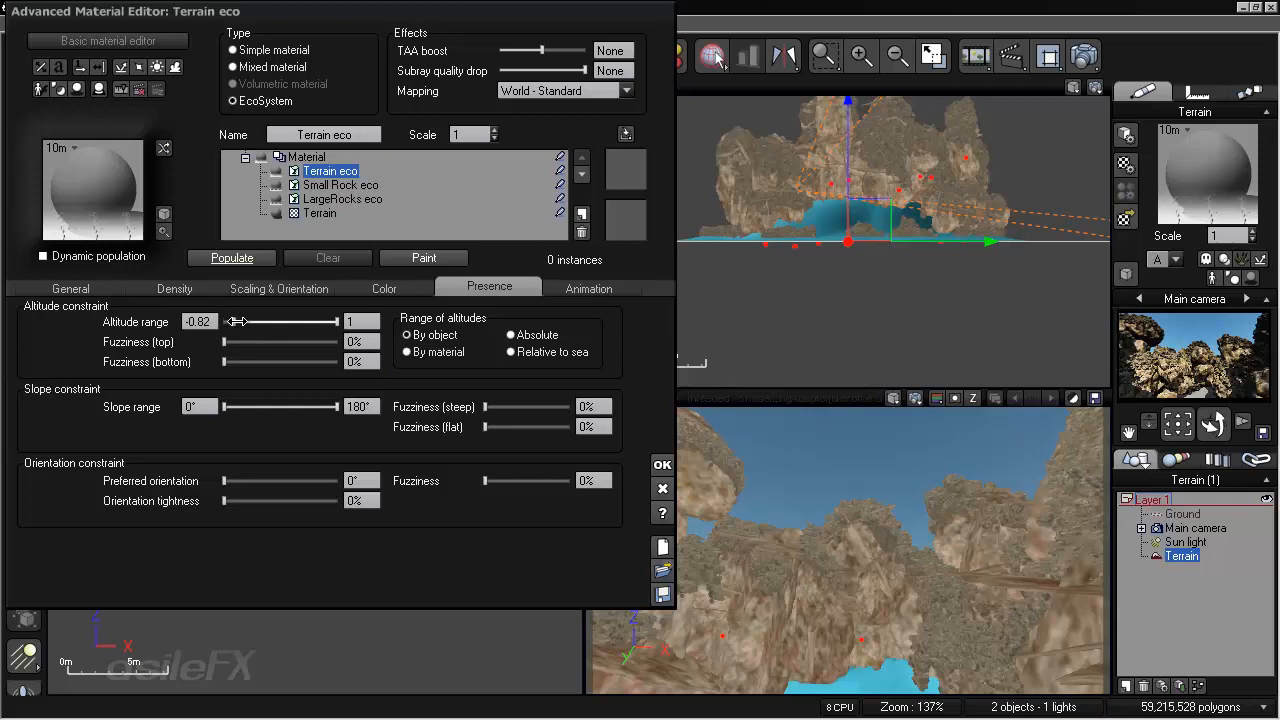
{"action": "left_click", "coordinate": [278, 185]}
{"action": "left_click", "coordinate": [262, 157]}
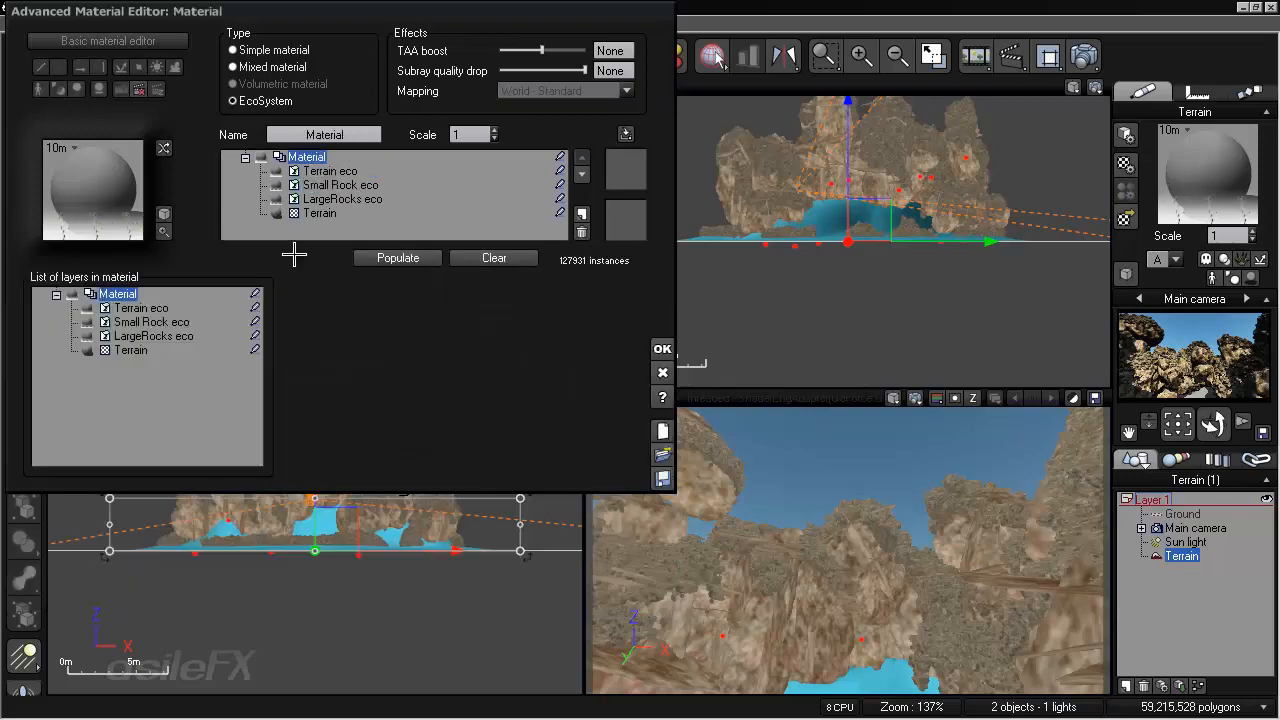
{"action": "left_click", "coordinate": [330, 172]}
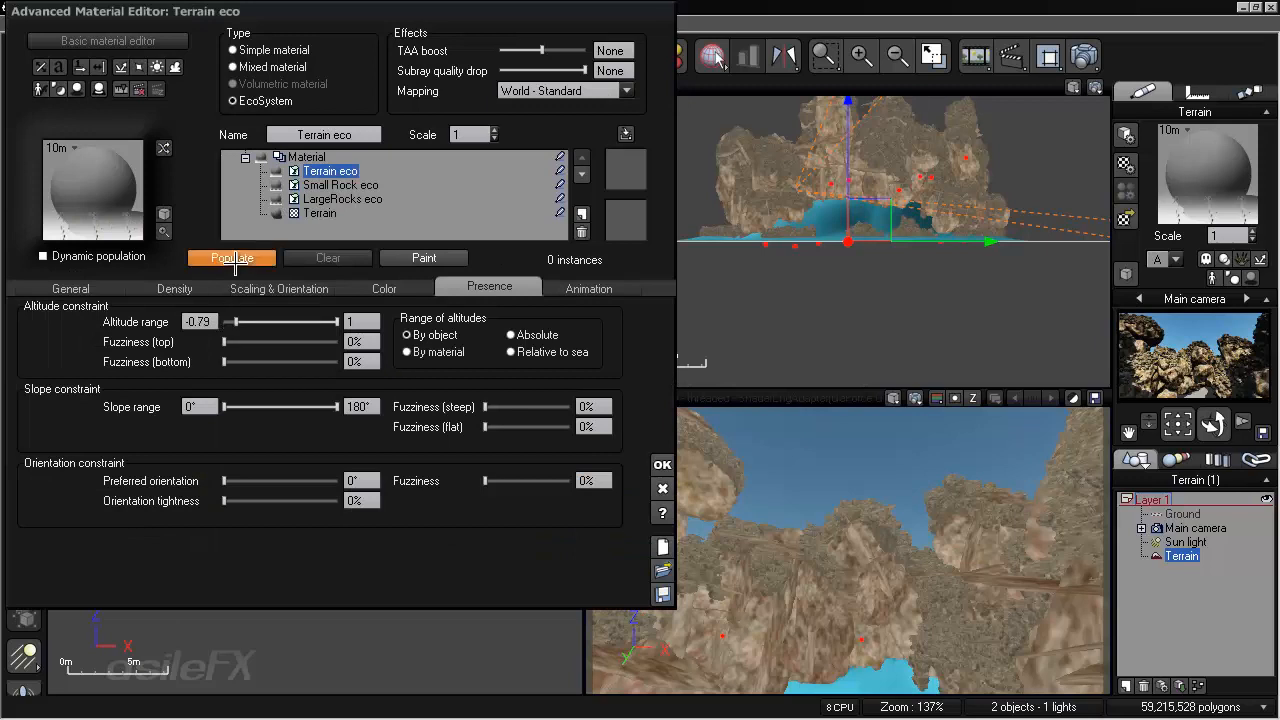
{"action": "left_click", "coordinate": [233, 259]}
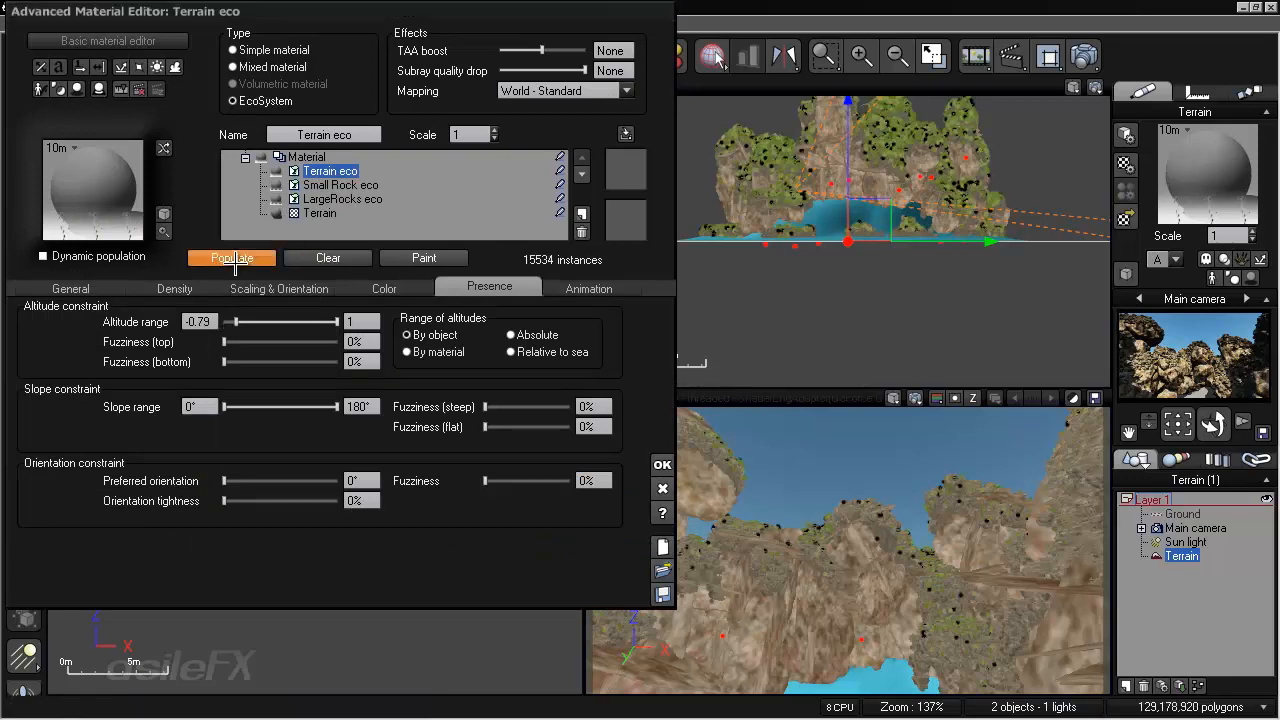
{"action": "left_click", "coordinate": [662, 464]}
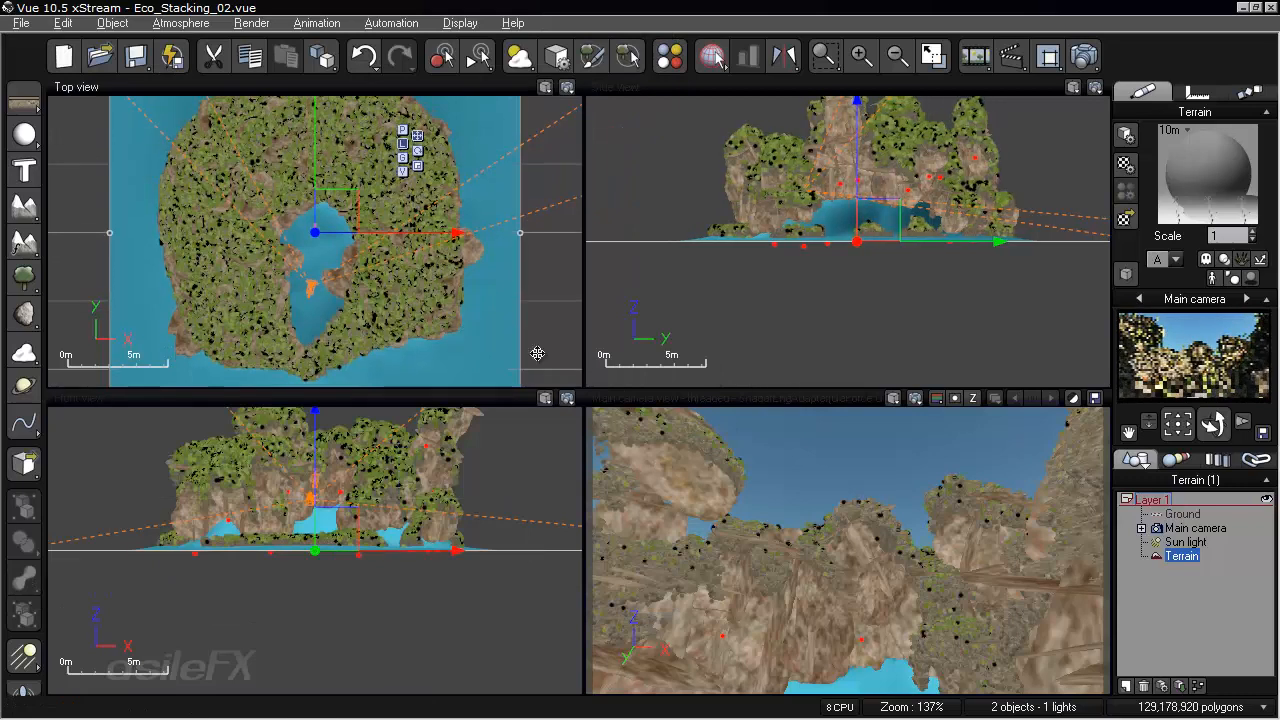
- Maximize the main camera view, deselect the terrain, and tilt the camera down toward the valley floor
{"action": "double_click", "coordinate": [732, 402]}
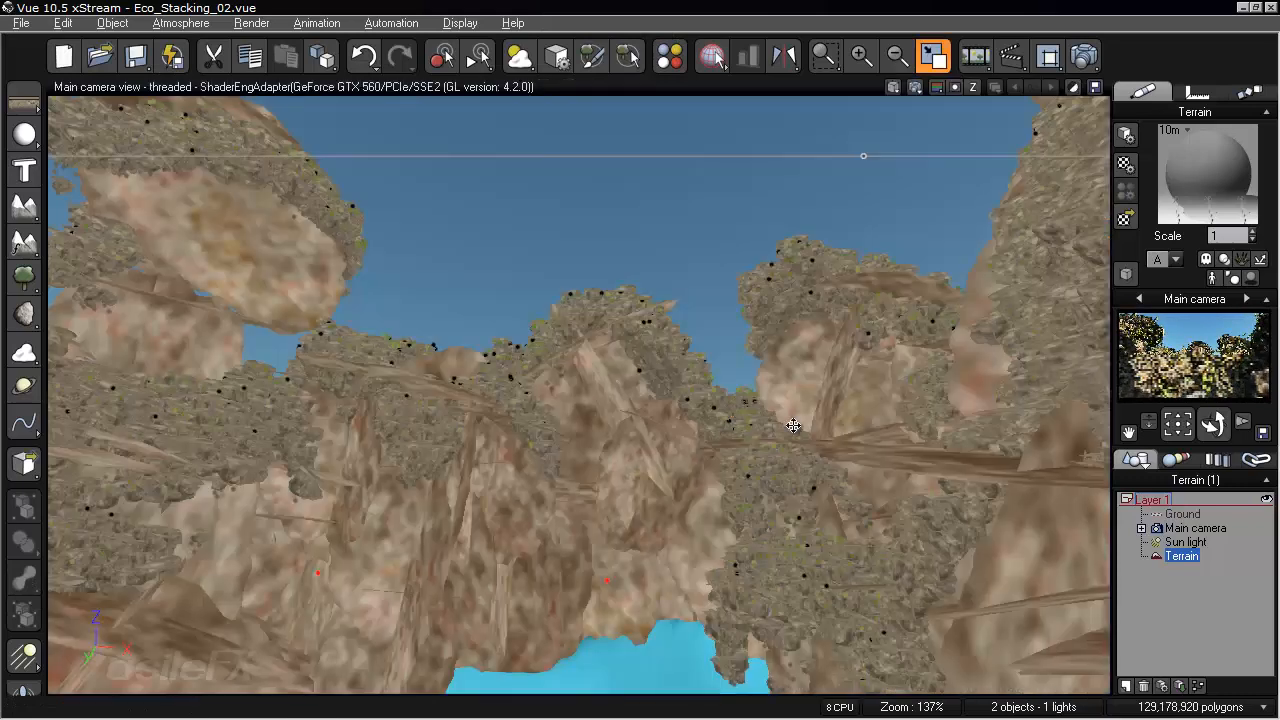
{"action": "left_click", "coordinate": [1206, 581]}
{"action": "right_click_drag", "start_coordinate": [709, 501], "coordinate": [727, 459]}
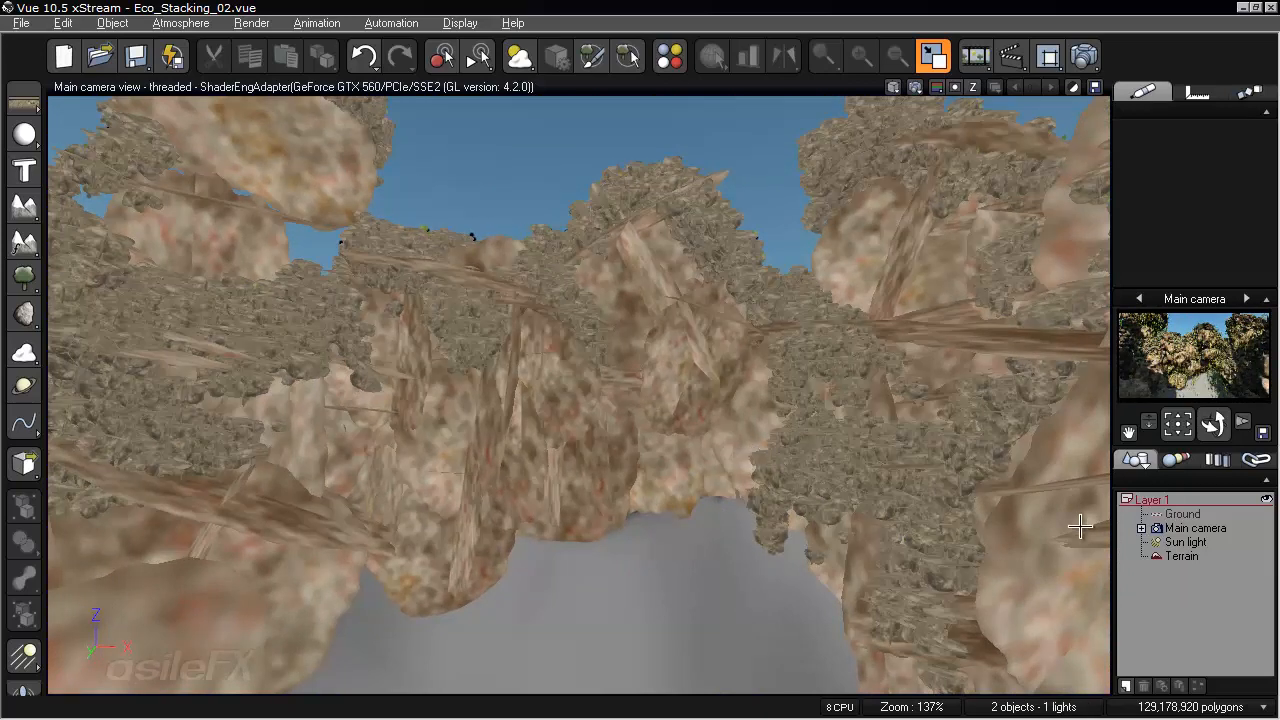
- Reopen the Terrain's material for editing and rename the Terrain eco layer as Vines eco
{"action": "left_click", "coordinate": [1181, 556]}
{"action": "right_click", "coordinate": [1186, 156]}
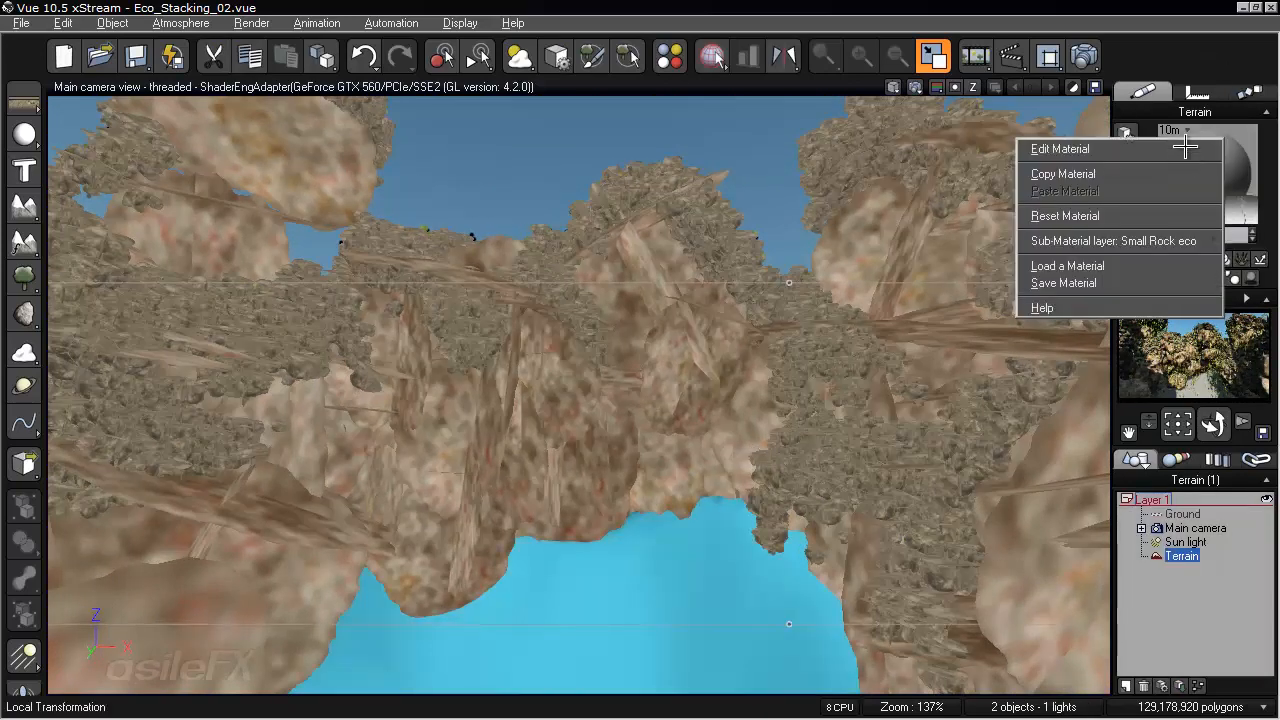
{"action": "left_click", "coordinate": [1180, 153]}
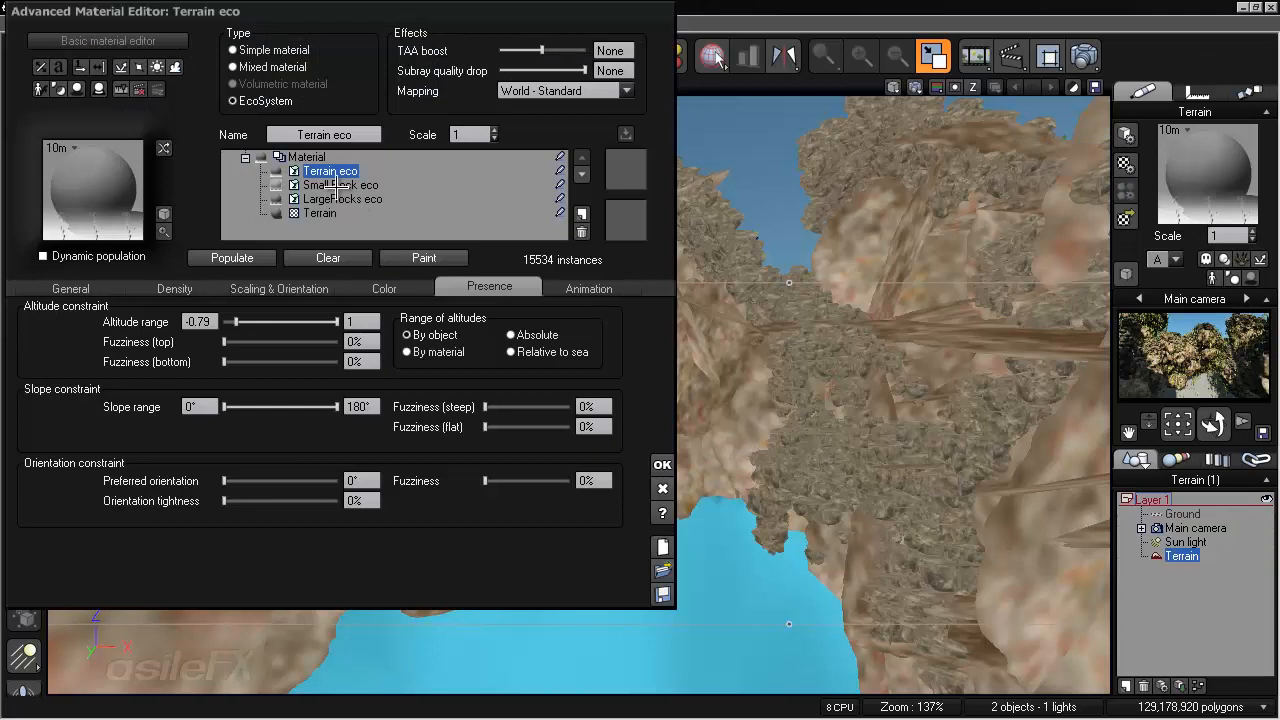
{"action": "left_click", "coordinate": [340, 134]}
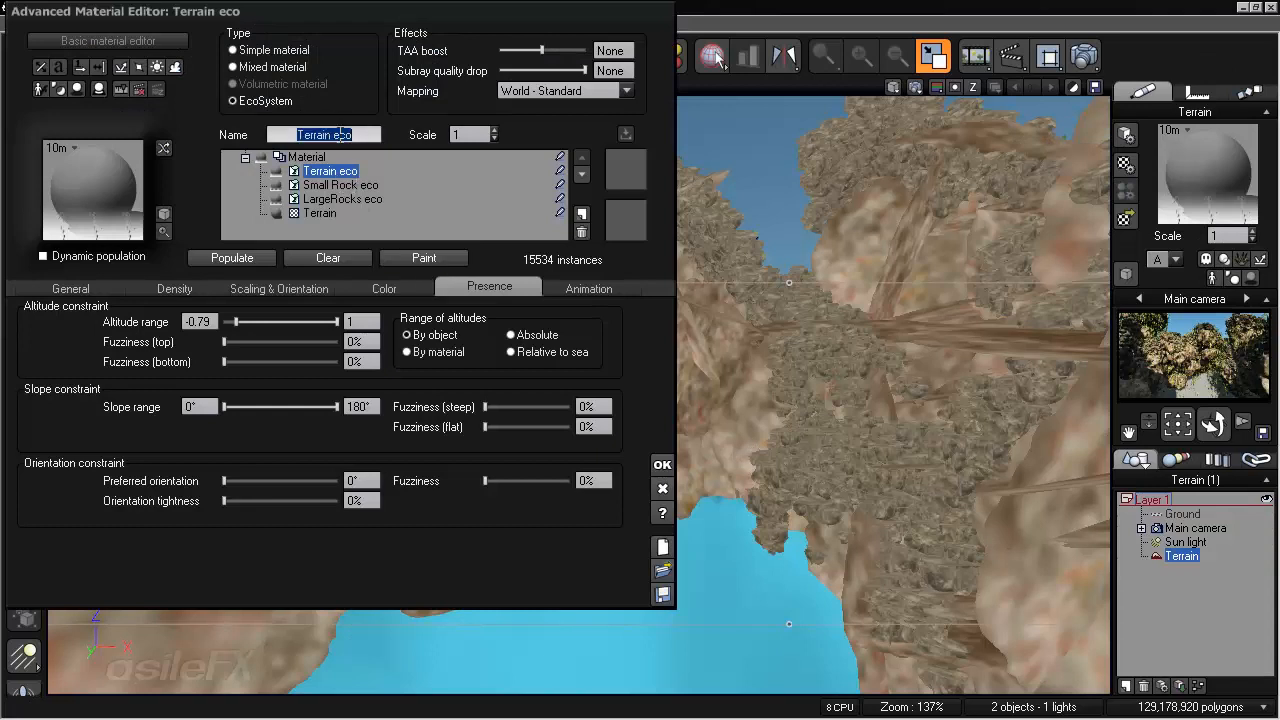
{"action": "type", "text": "Vines eco"}
{"action": "key", "text": "Return"}
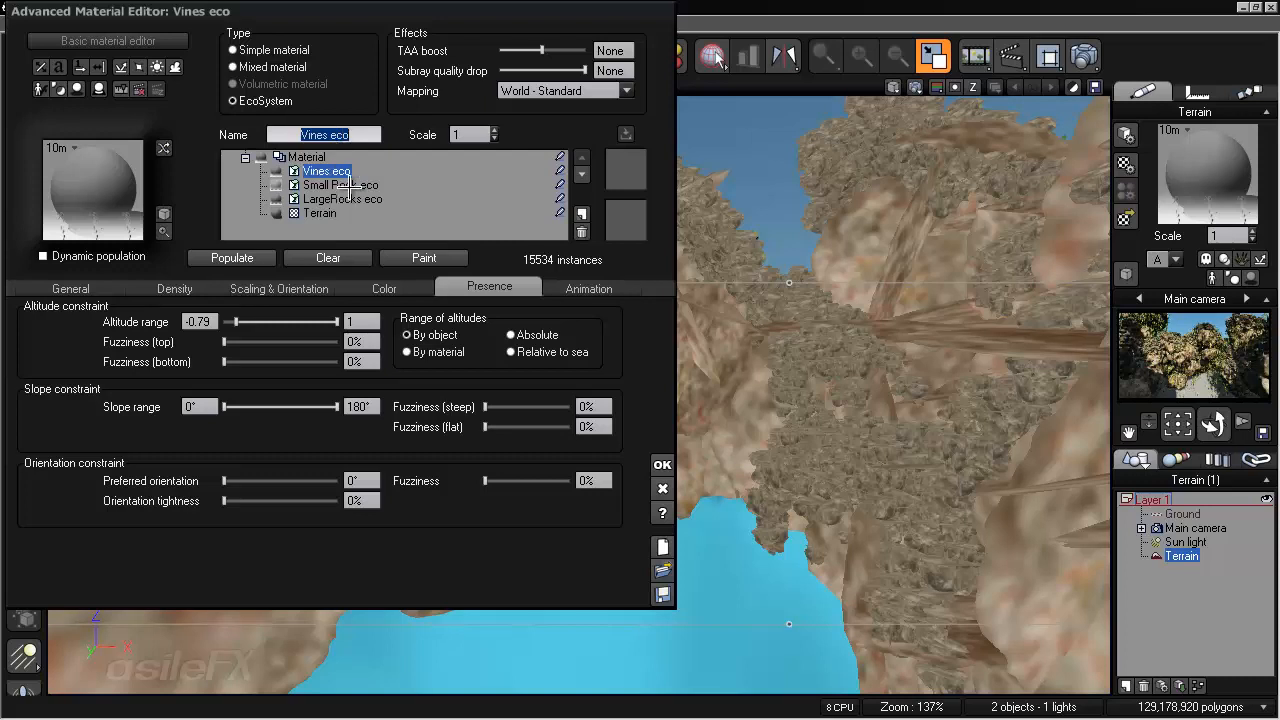
- Convert the base Terrain material into an additional EcoSystem layer and move it to the top of the layer stack
{"action": "left_click", "coordinate": [320, 213]}
{"action": "left_click", "coordinate": [263, 100]}
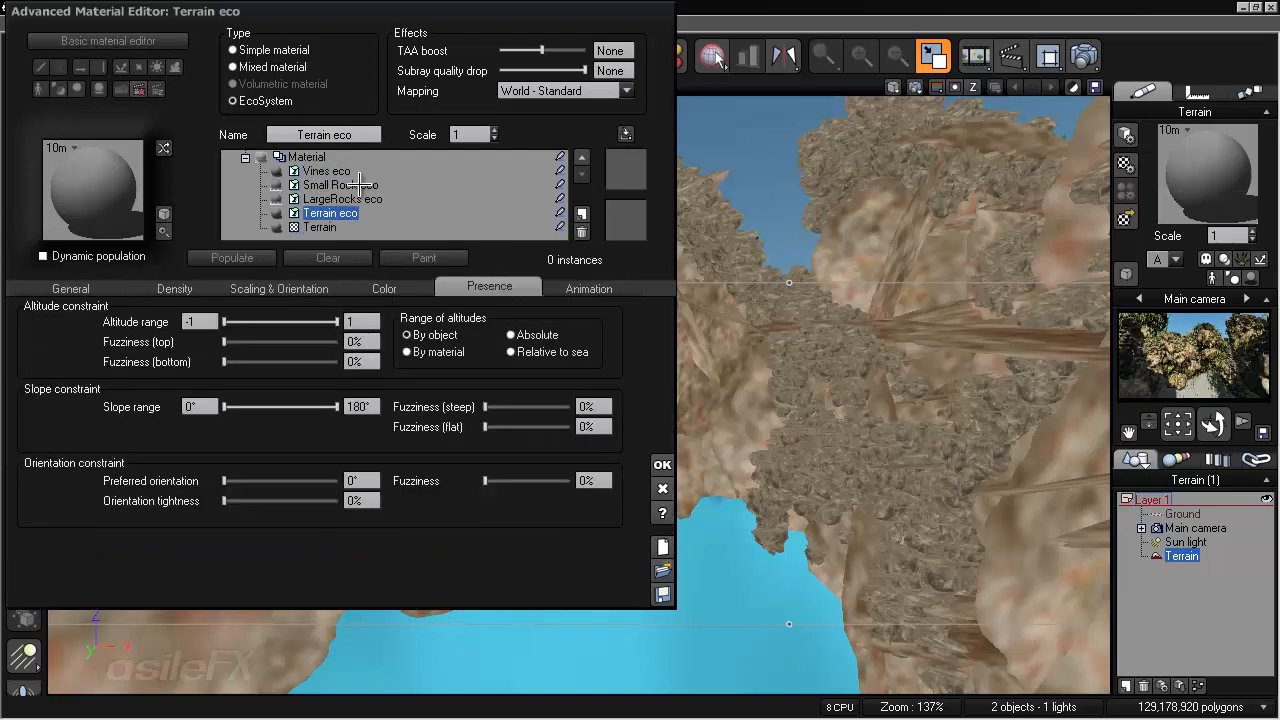
{"action": "left_click", "coordinate": [584, 157]}
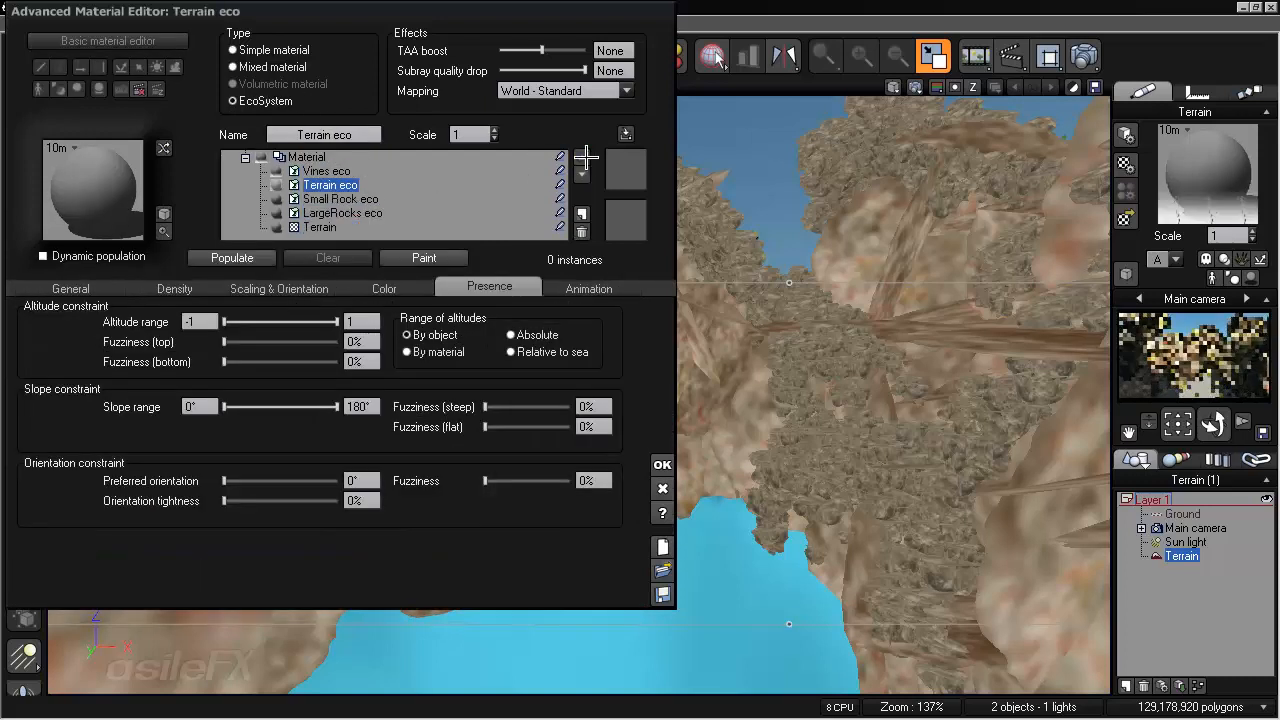
{"action": "left_click", "coordinate": [584, 157]}
- Add Small Grassfield Plant 2, Small Grassfield Plant 3, Small Grassfield Plant and Spring Hollyhock to the Terrain eco population and populate the layer
{"action": "left_click", "coordinate": [70, 288]}
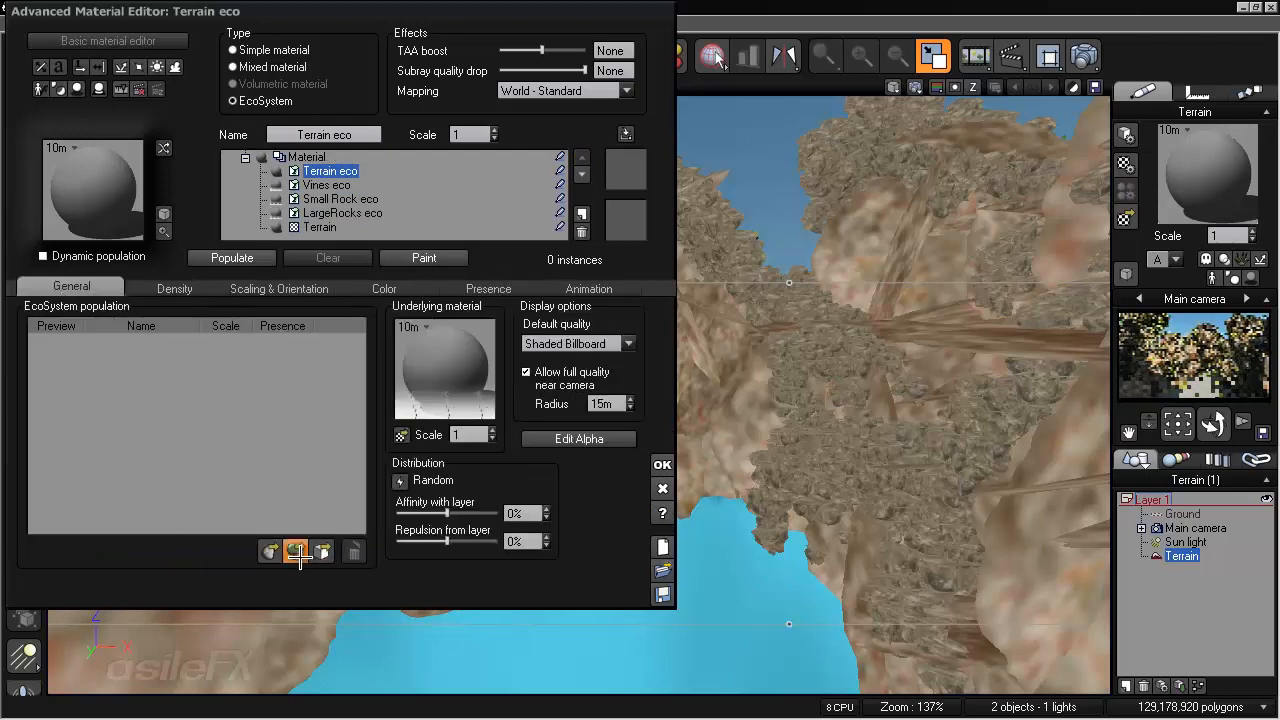
{"action": "left_click", "coordinate": [270, 551]}
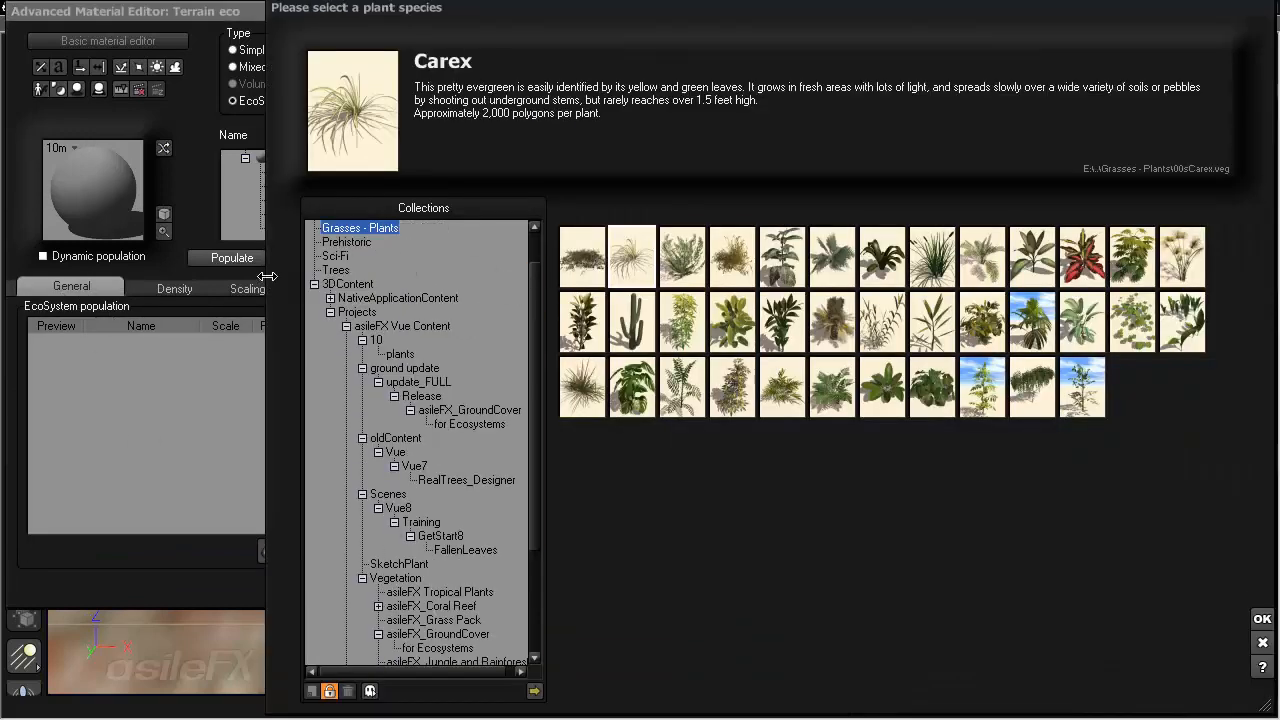
{"action": "left_click", "coordinate": [313, 284]}
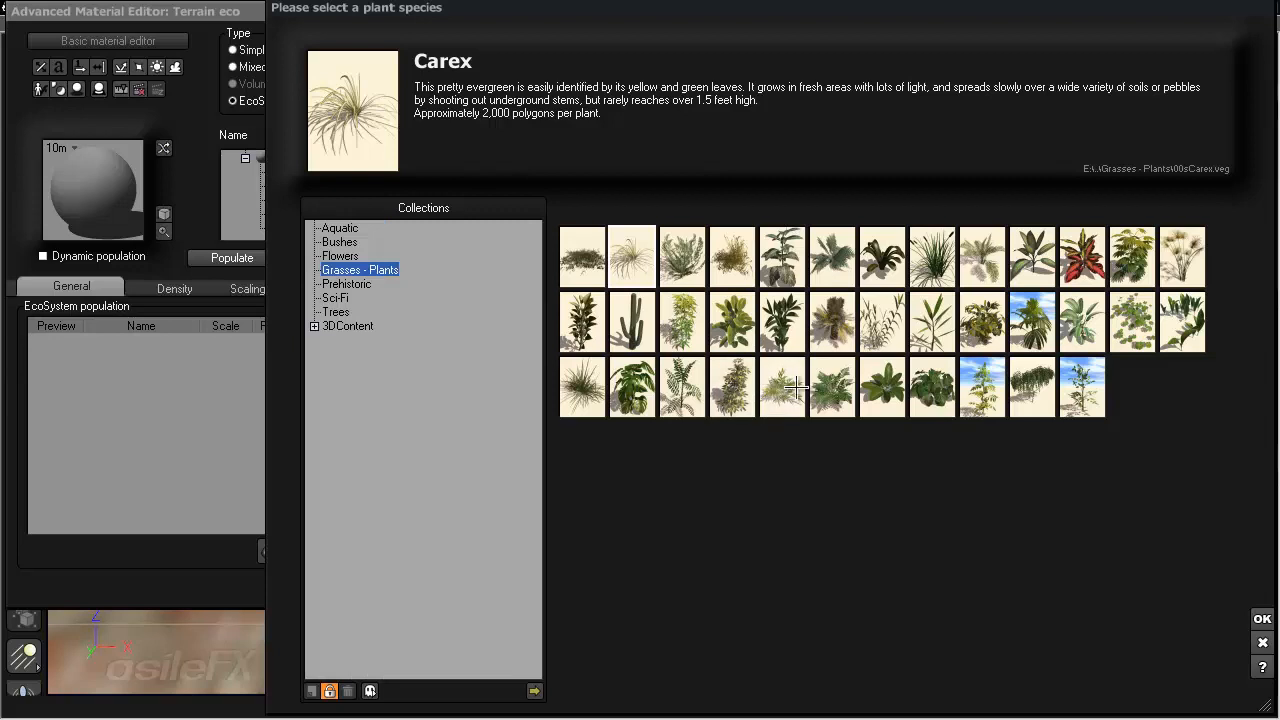
{"action": "left_click_drag", "start_coordinate": [770, 405], "coordinate": [160, 420]}
{"action": "left_click_drag", "start_coordinate": [845, 380], "coordinate": [113, 449]}
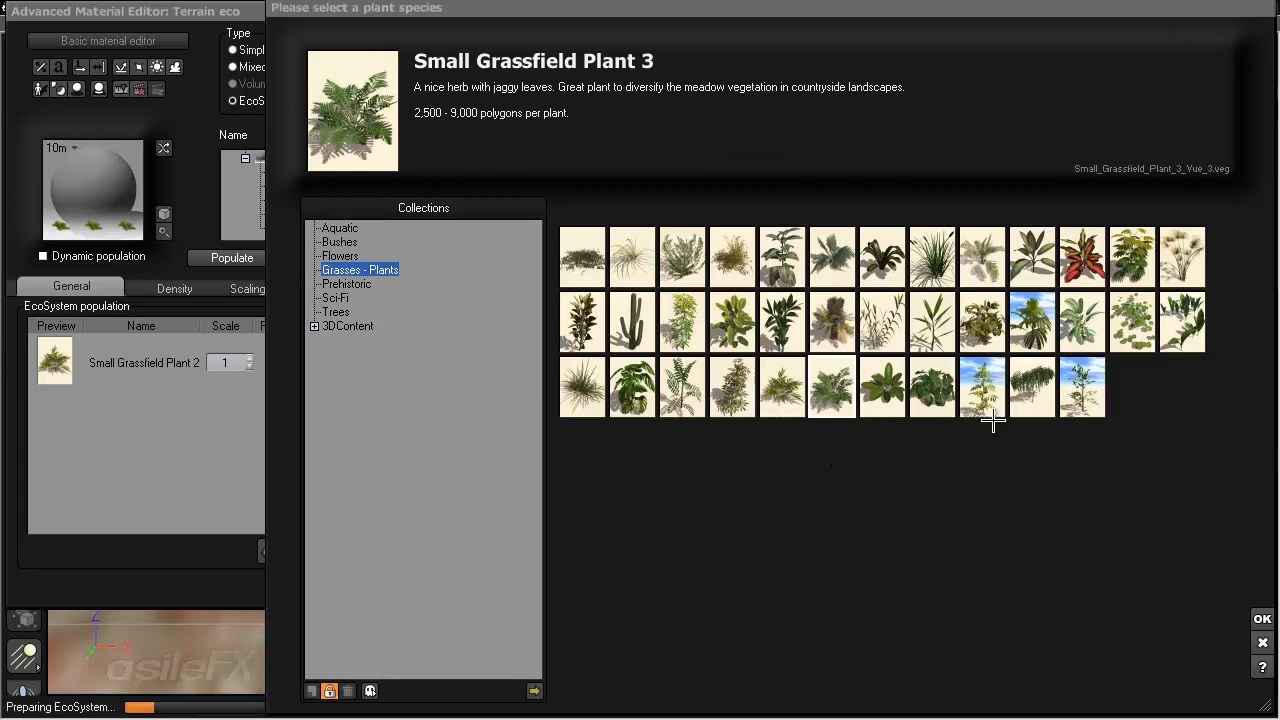
{"action": "left_click", "coordinate": [1140, 322]}
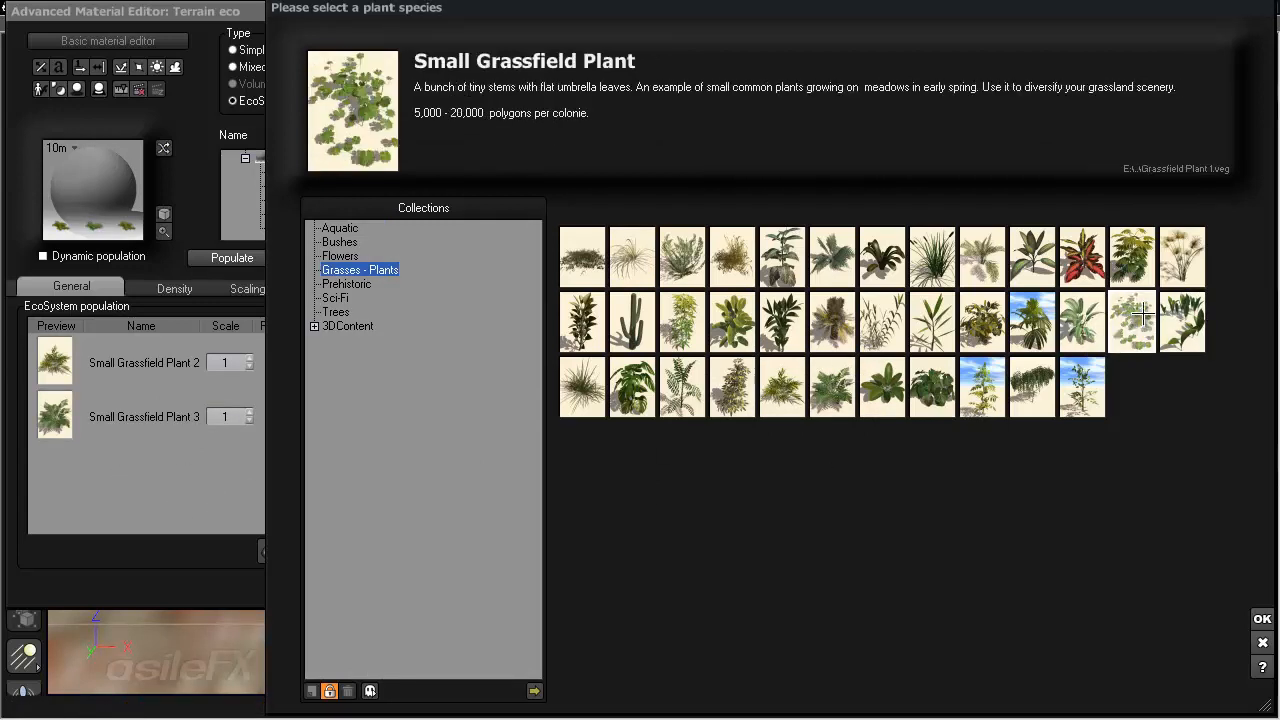
{"action": "left_click_drag", "start_coordinate": [1132, 313], "coordinate": [170, 450]}
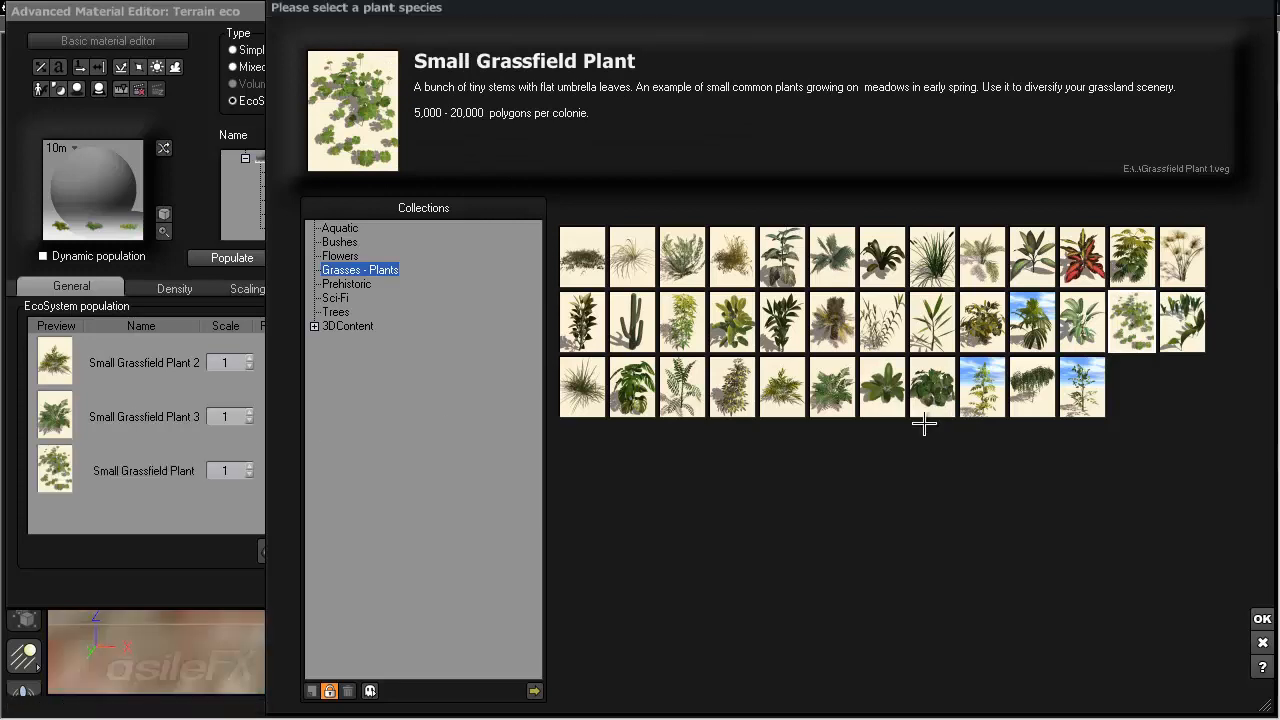
{"action": "left_click_drag", "start_coordinate": [933, 400], "coordinate": [454, 491]}
{"action": "left_click_drag", "start_coordinate": [136, 505], "coordinate": [137, 506]}
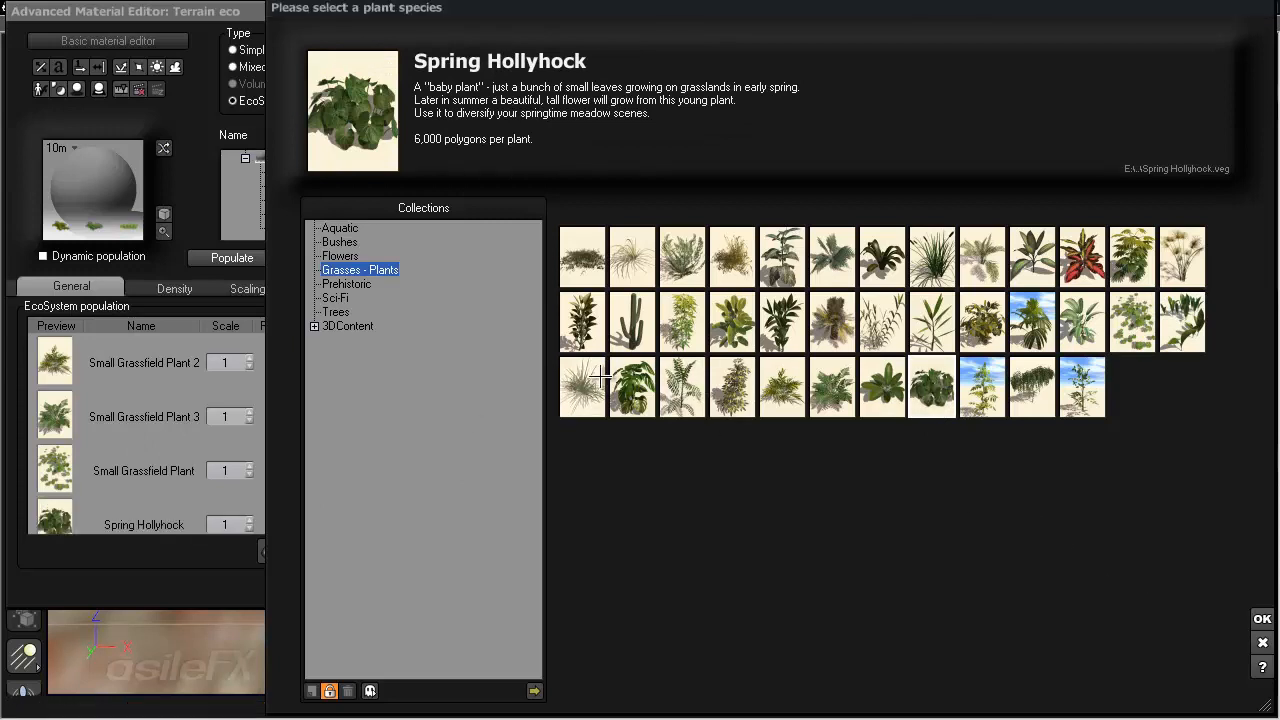
{"action": "left_click", "coordinate": [1262, 619]}
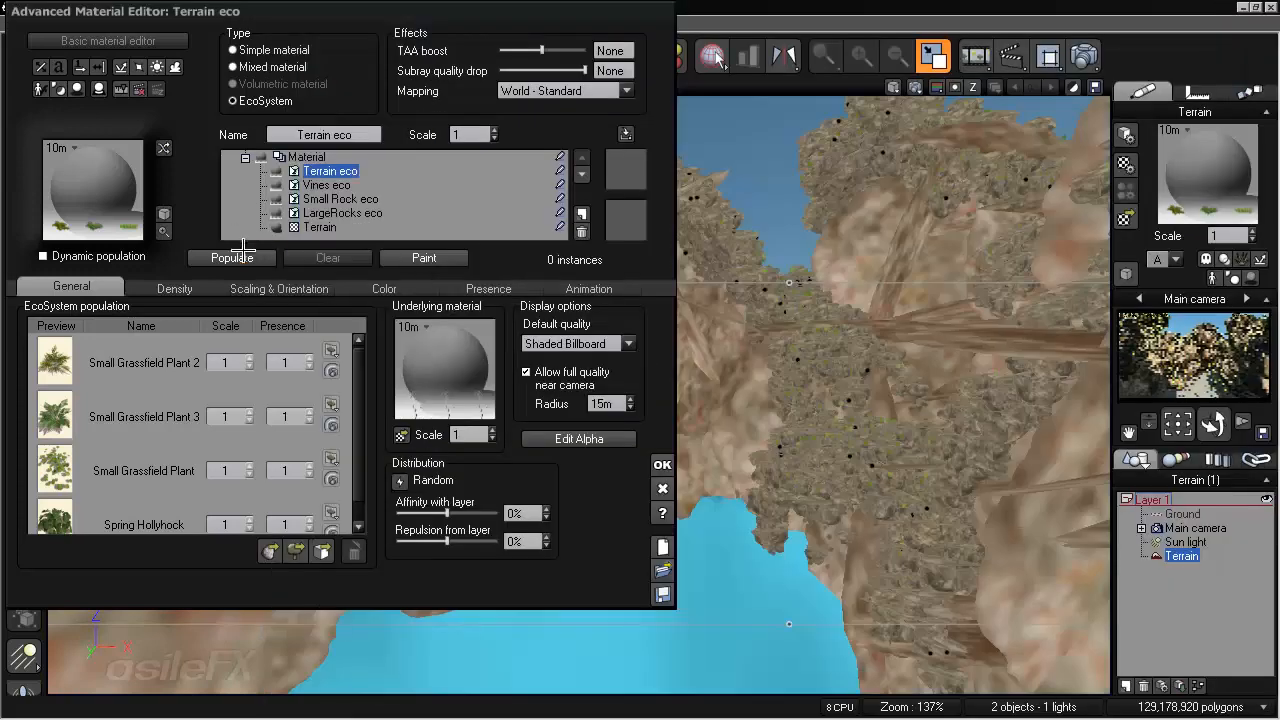
{"action": "left_click", "coordinate": [233, 258]}
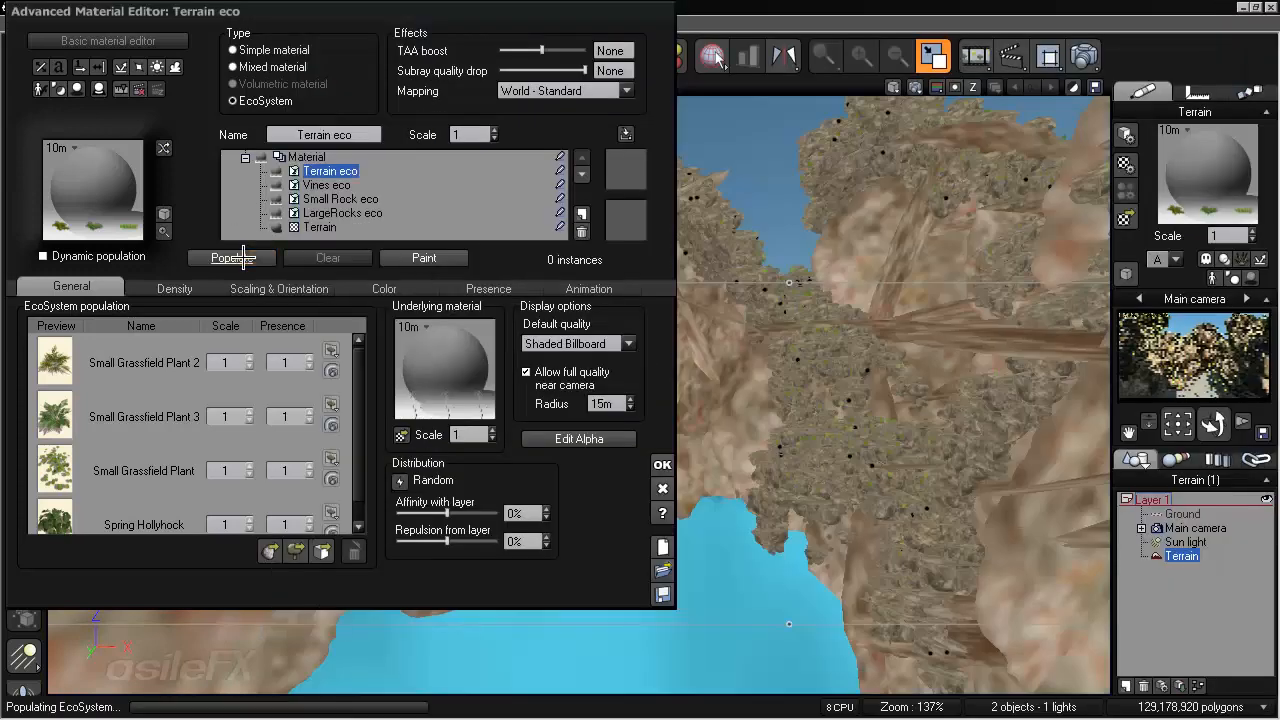
- Allow stacking with a maximum of 1 stacked instance and disable decay near foreign objects for the small plant layer
{"action": "left_click", "coordinate": [175, 288]}
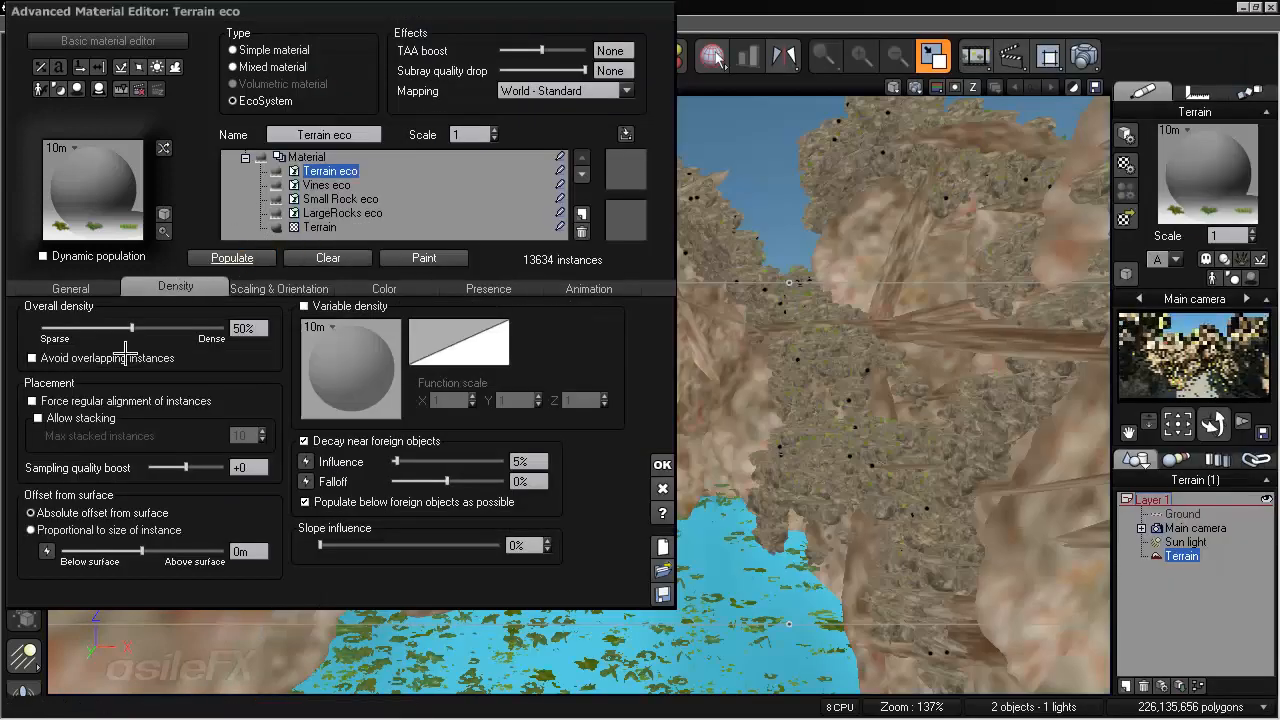
{"action": "left_click", "coordinate": [101, 420]}
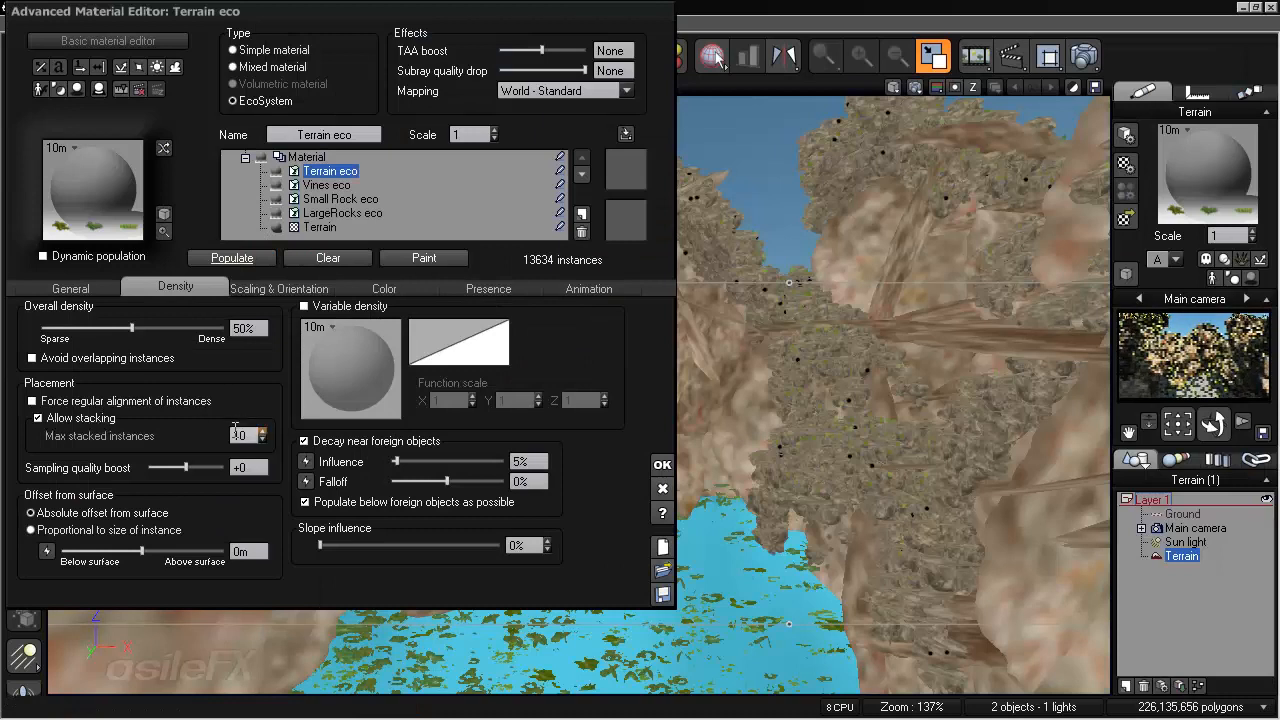
{"action": "left_click", "coordinate": [318, 438]}
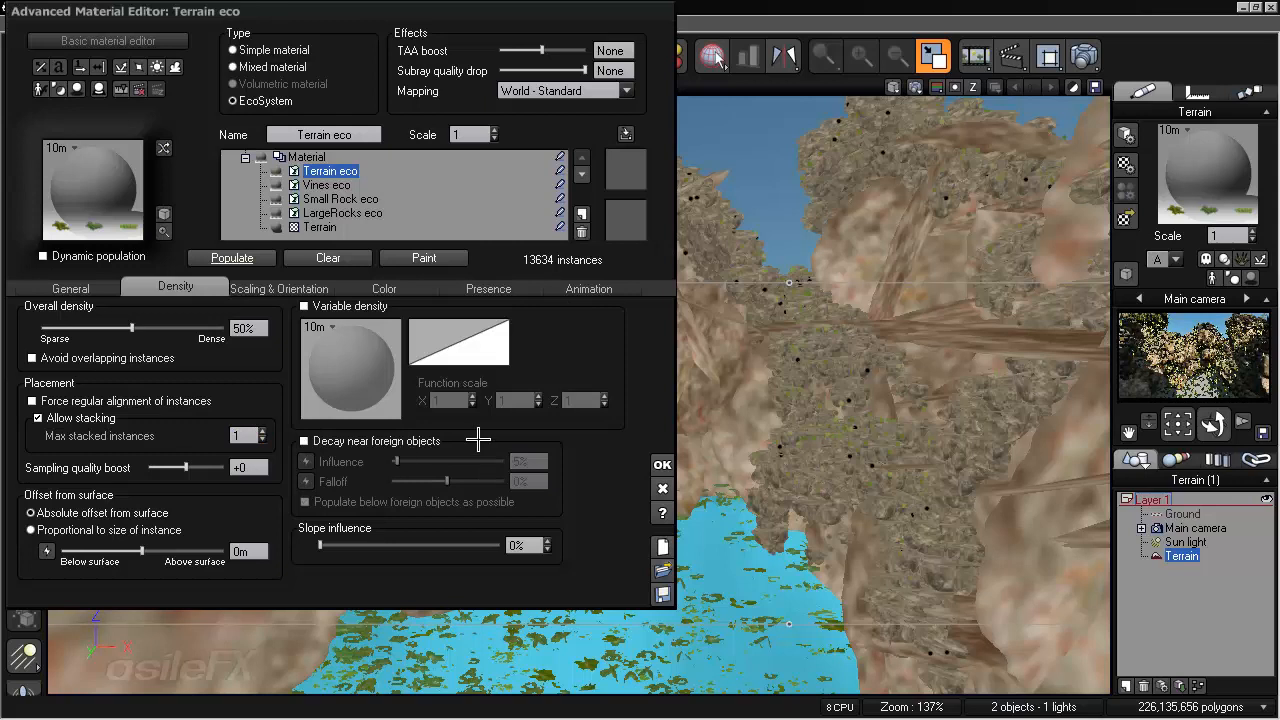
- Set the small plant layer's lower altitude limit to -0.79 and repopulate it
{"action": "left_click", "coordinate": [500, 288]}
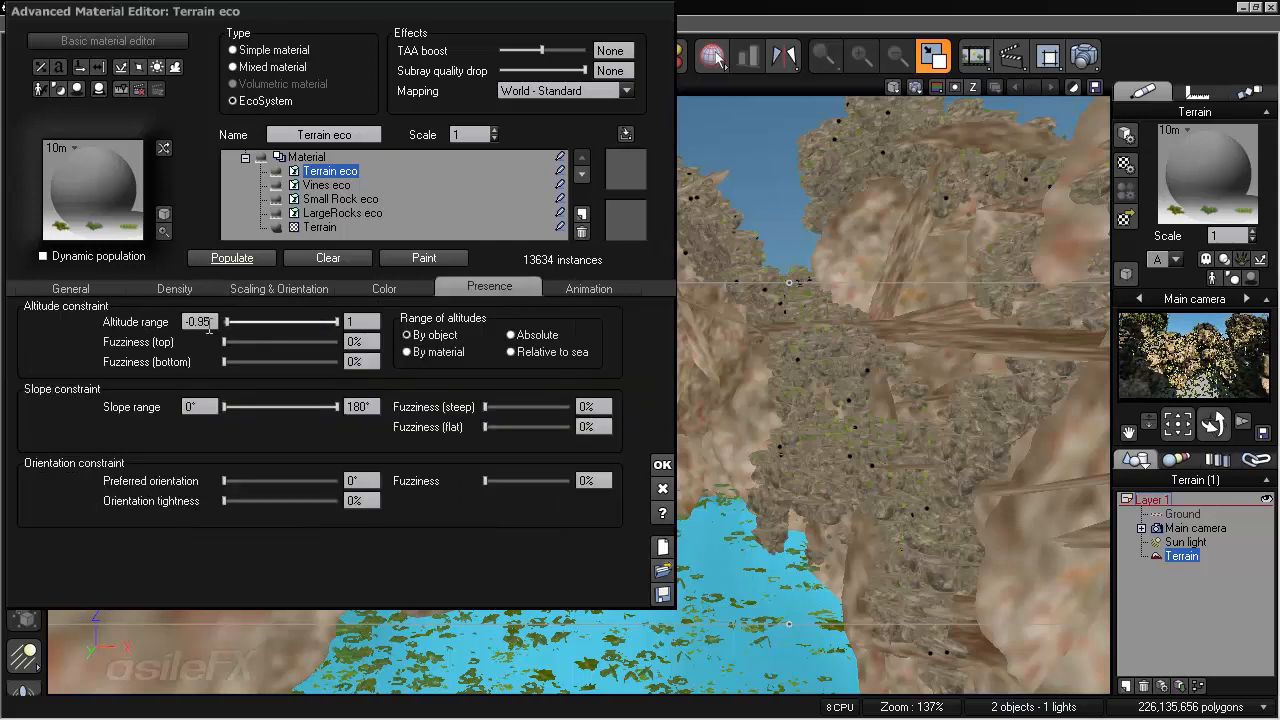
{"action": "left_click", "coordinate": [209, 326]}
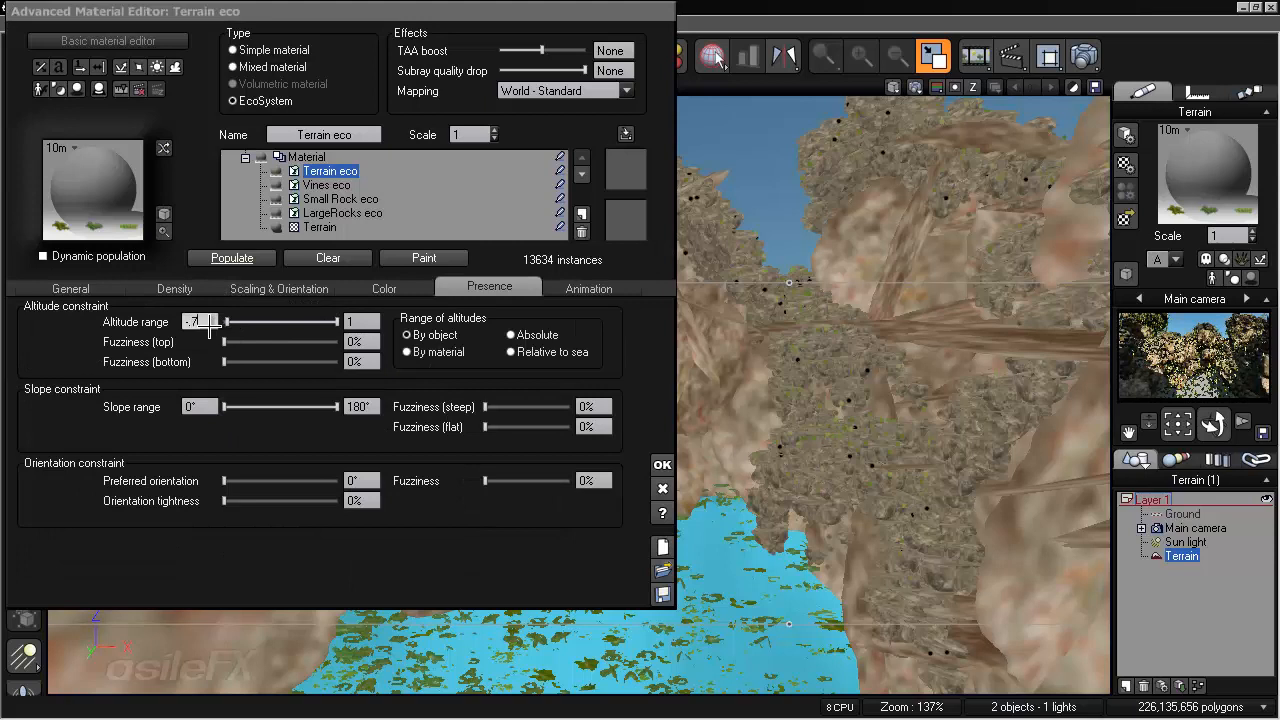
{"action": "left_click", "coordinate": [243, 263]}
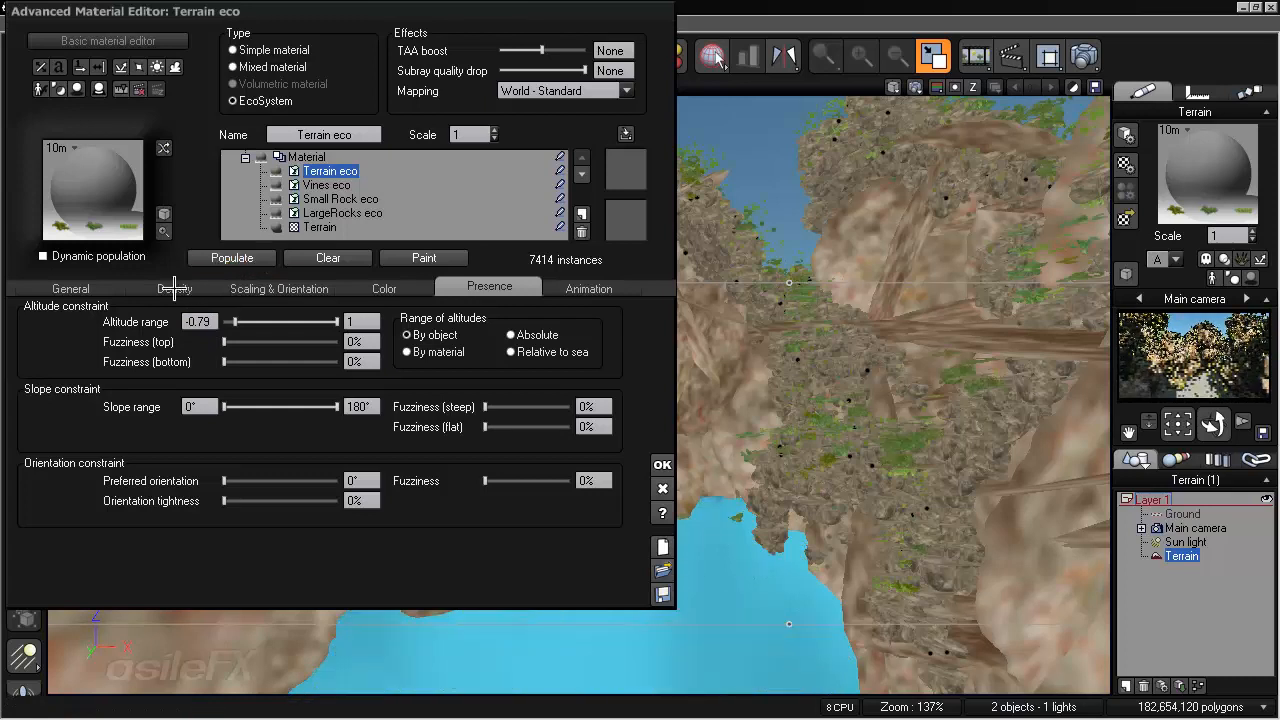
- Raise the small plant layer's overall density to 74% and on to 88%, repopulating after each change
{"action": "left_click", "coordinate": [175, 288]}
{"action": "left_click_drag", "start_coordinate": [153, 328], "coordinate": [174, 328]}
{"action": "left_click", "coordinate": [232, 258]}
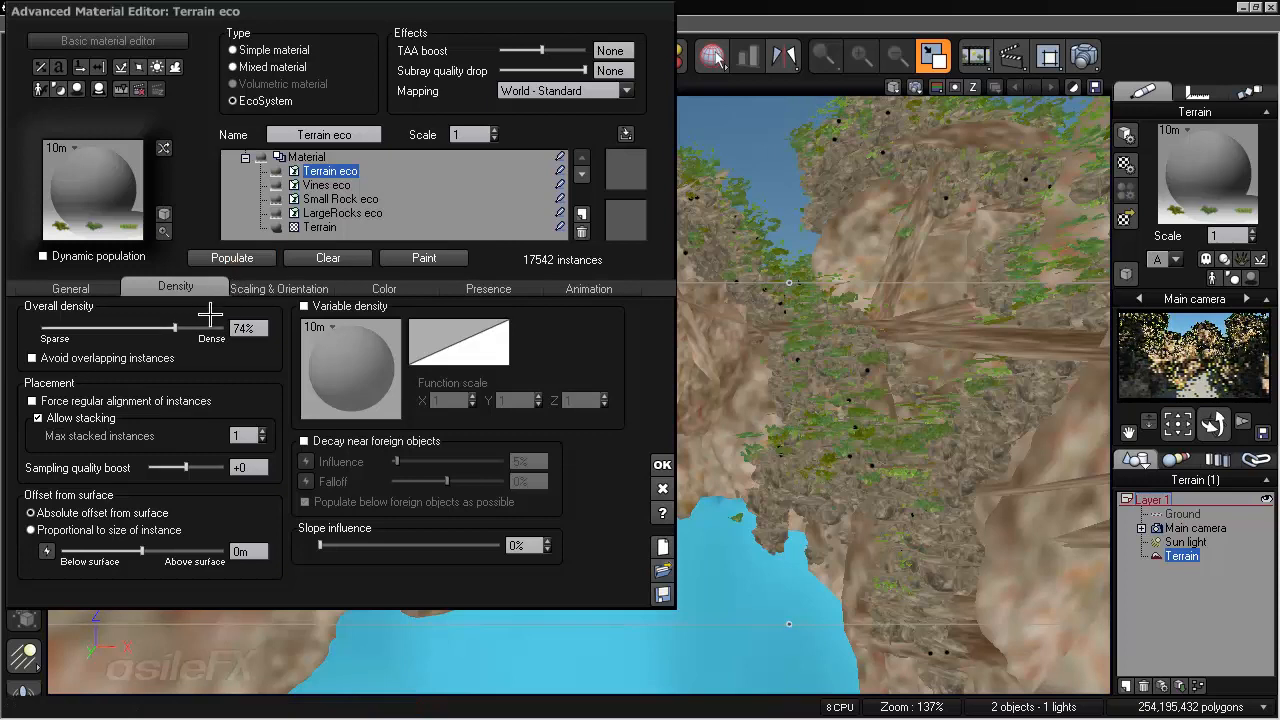
{"action": "left_click_drag", "start_coordinate": [185, 325], "coordinate": [206, 327]}
{"action": "left_click", "coordinate": [222, 262]}
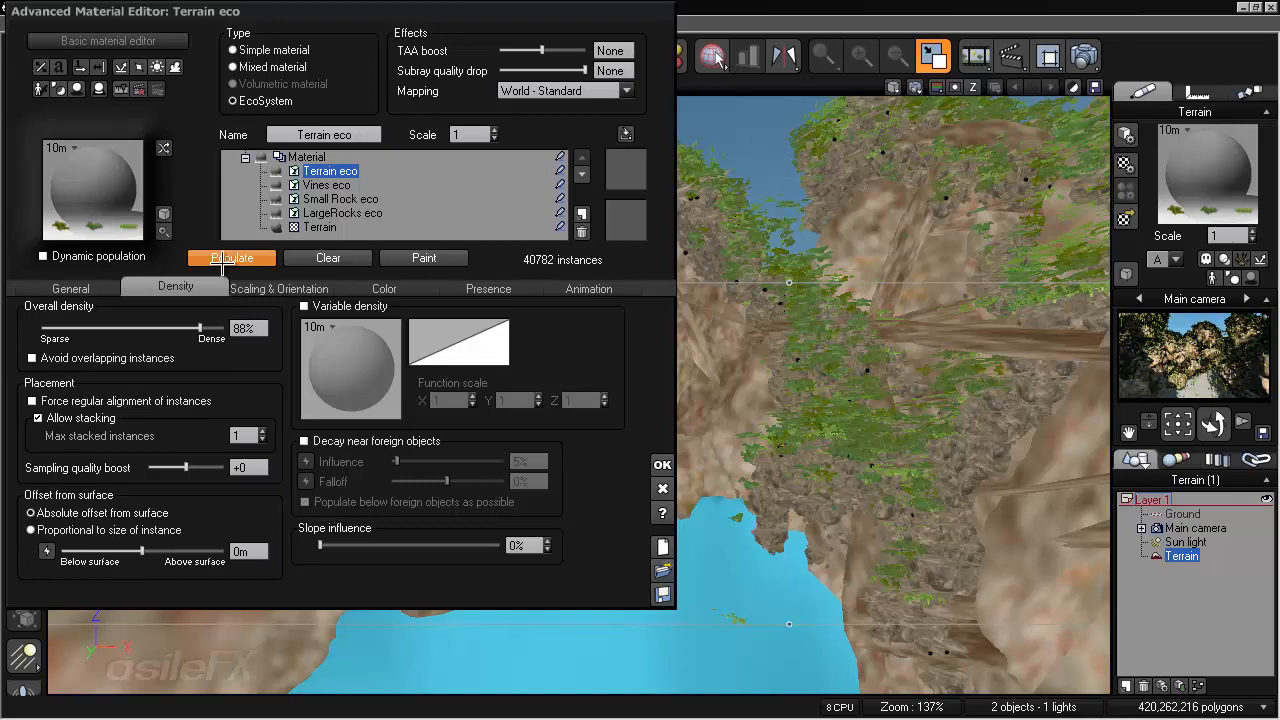
- Rename the plant-populated Terrain eco layer as small plants eco
{"action": "left_click", "coordinate": [345, 137]}
{"action": "type", "text": "small plant"}
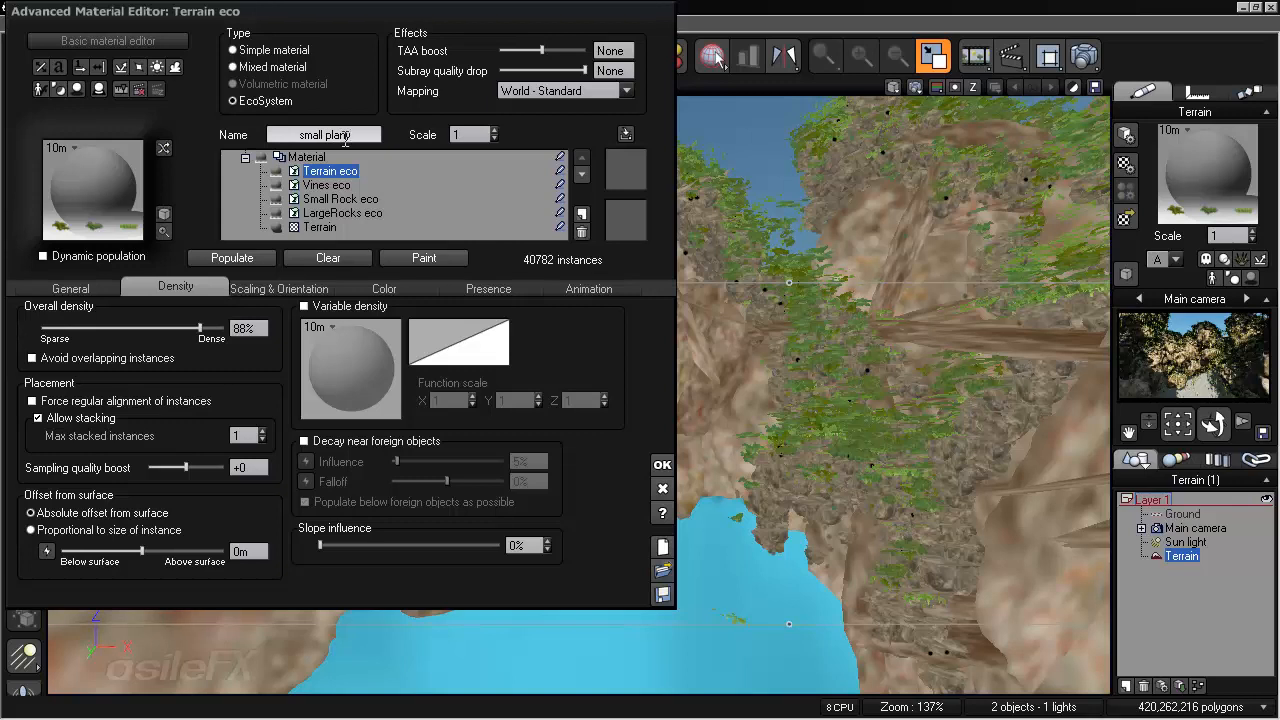
{"action": "key", "text": "Return"}
{"action": "left_click", "coordinate": [377, 134]}
{"action": "type", "text": "eco"}
{"action": "key", "text": "Return"}
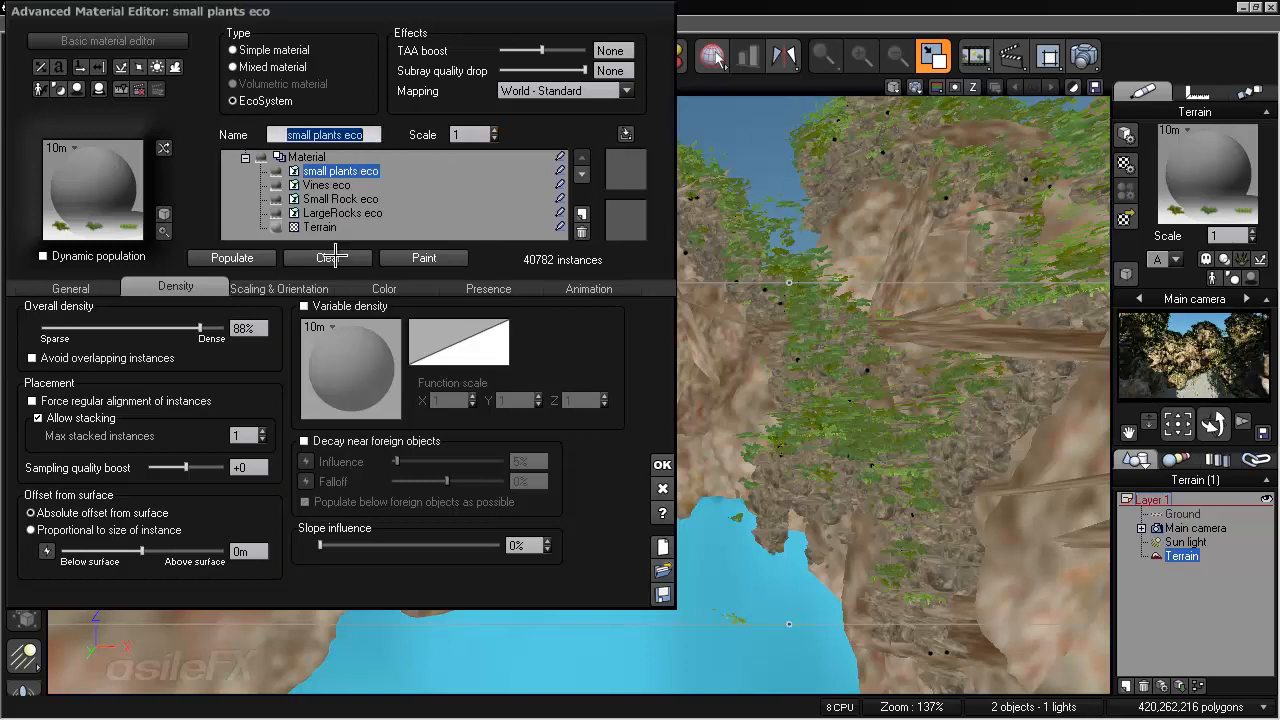
- Create another EcoSystem layer from the base Terrain material and move it above the small plants eco layer
{"action": "left_click", "coordinate": [320, 227]}
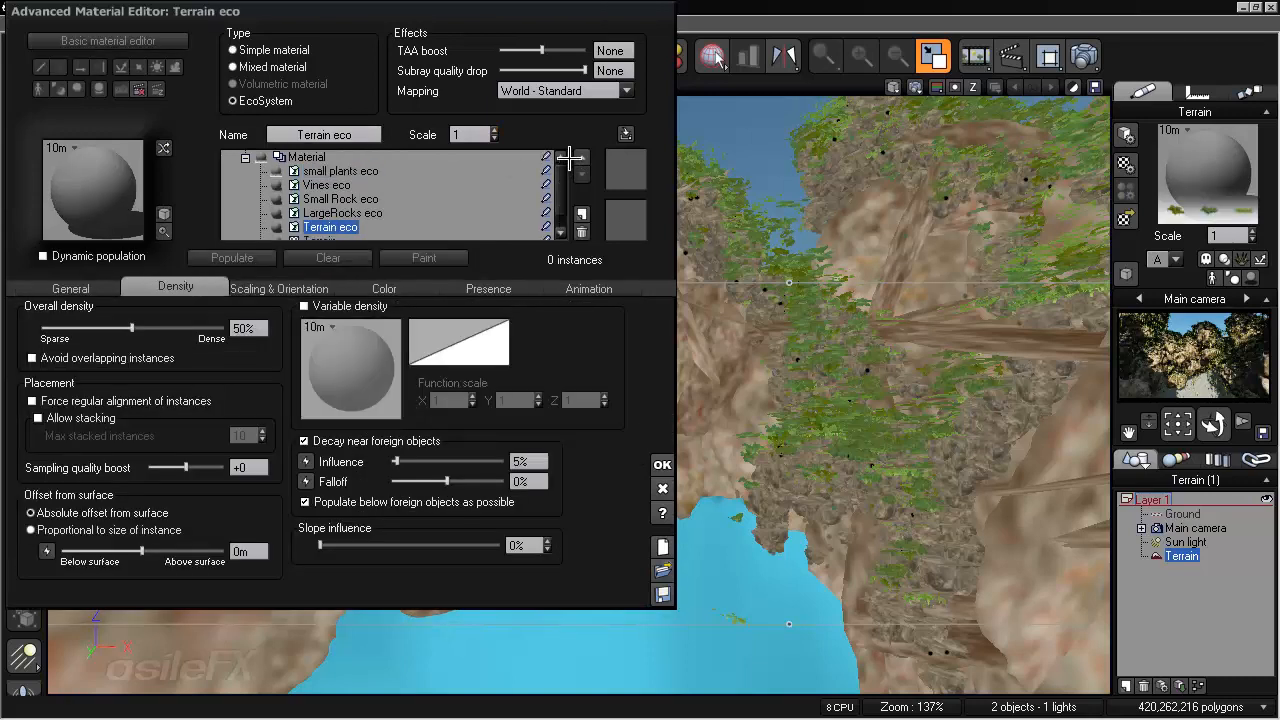
{"action": "left_click", "coordinate": [579, 155]}
{"action": "left_click", "coordinate": [579, 155]}
{"action": "left_click", "coordinate": [579, 155]}
{"action": "left_click", "coordinate": [579, 155]}
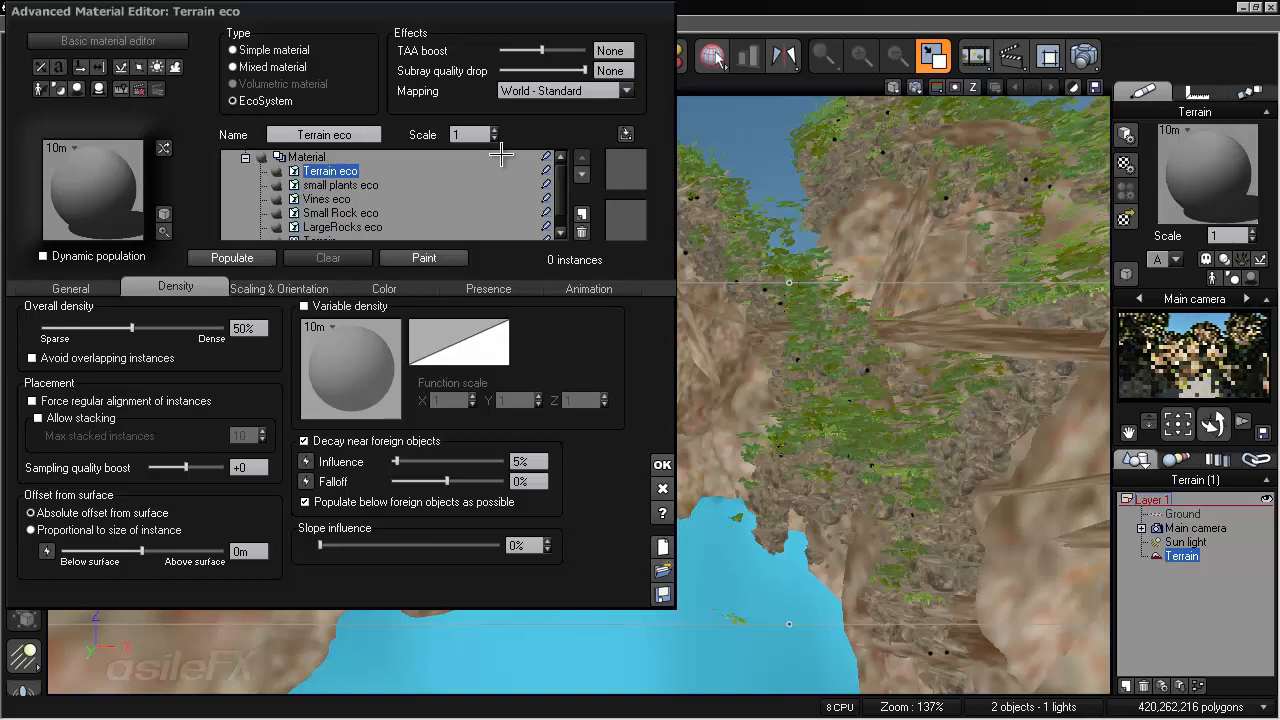
- Set the lower altitude limit of the new Terrain eco layer to -0.79
{"action": "left_click", "coordinate": [498, 287]}
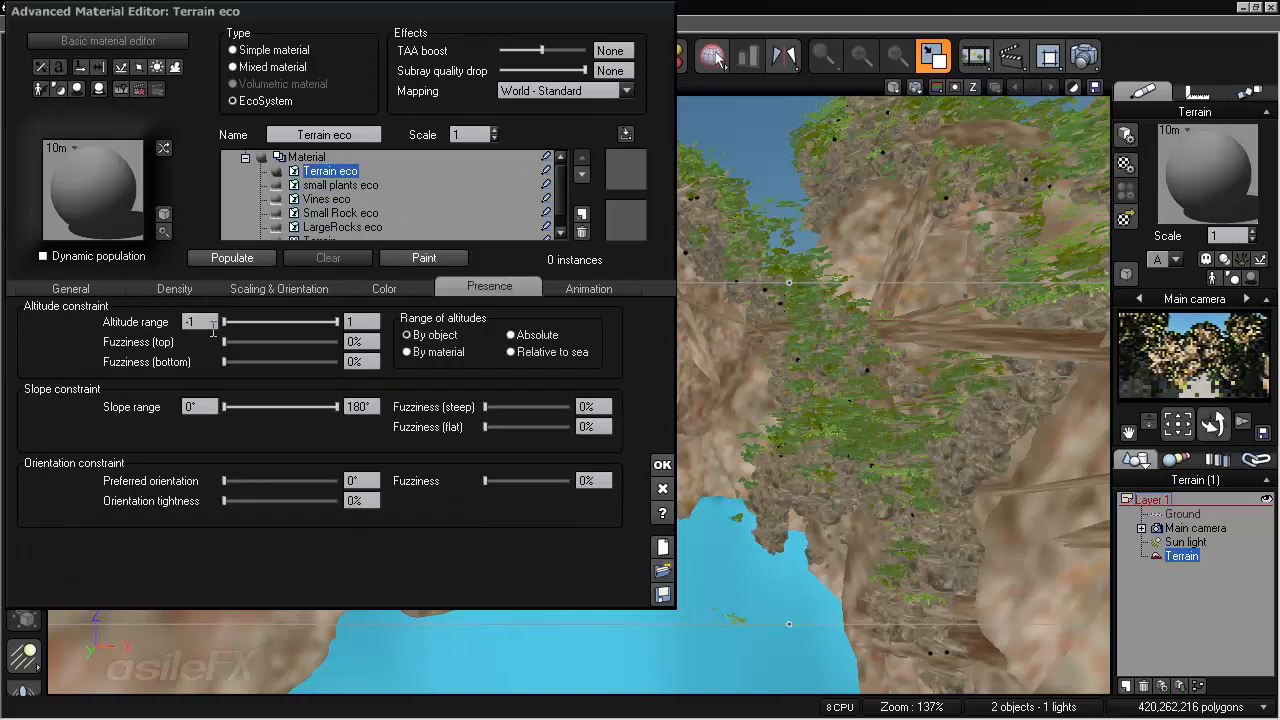
{"action": "mouse_move", "coordinate": [229, 323]}
{"action": "left_mouse_down"}
{"action": "mouse_move", "coordinate": [252, 323]}
{"action": "mouse_move", "coordinate": [233, 323]}
{"action": "left_mouse_up"}
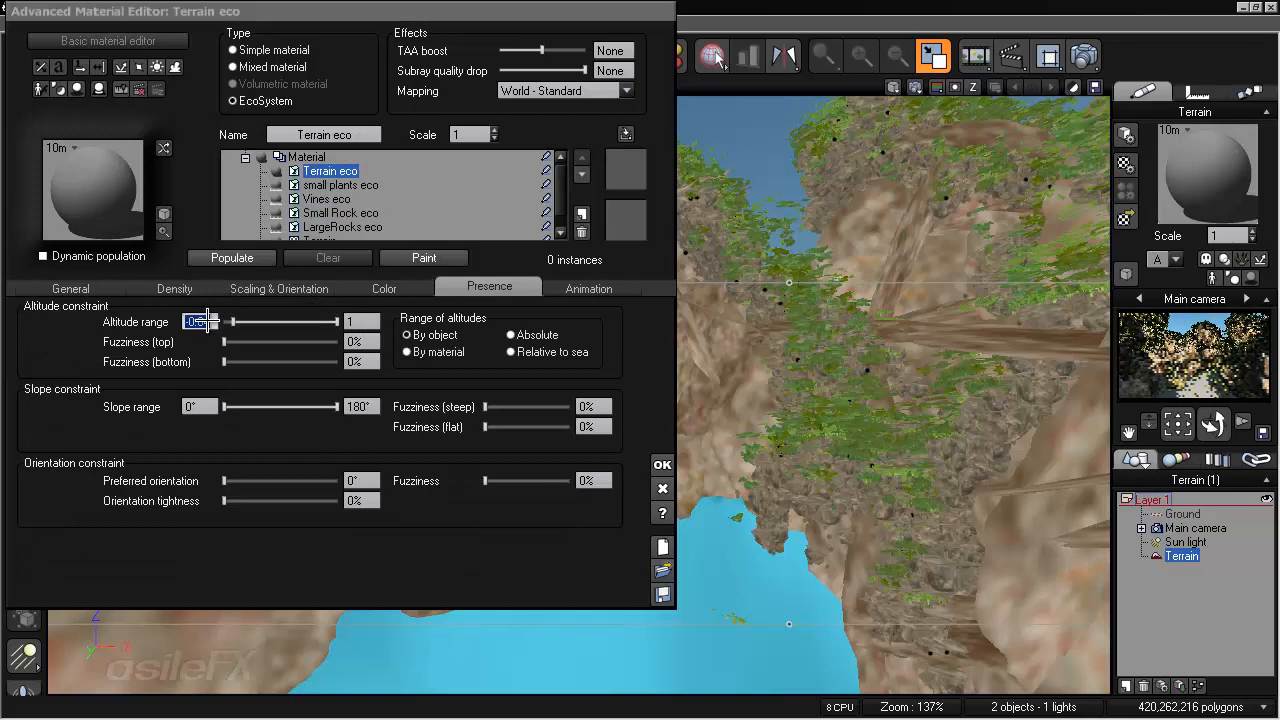
{"action": "left_click", "coordinate": [203, 321]}
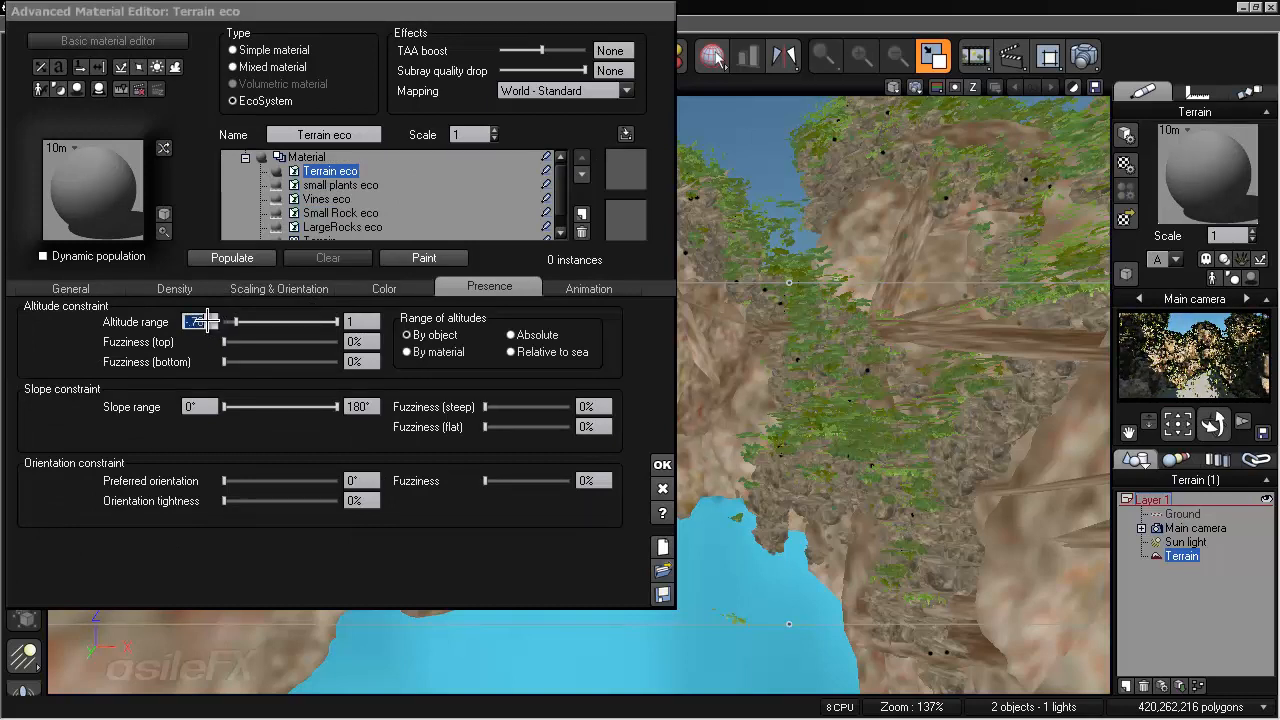
- Allow stacking with at most 1 stacked instance on the new Terrain eco layer and disable its decay near foreign objects
{"action": "left_click", "coordinate": [172, 286]}
{"action": "left_click", "coordinate": [110, 420]}
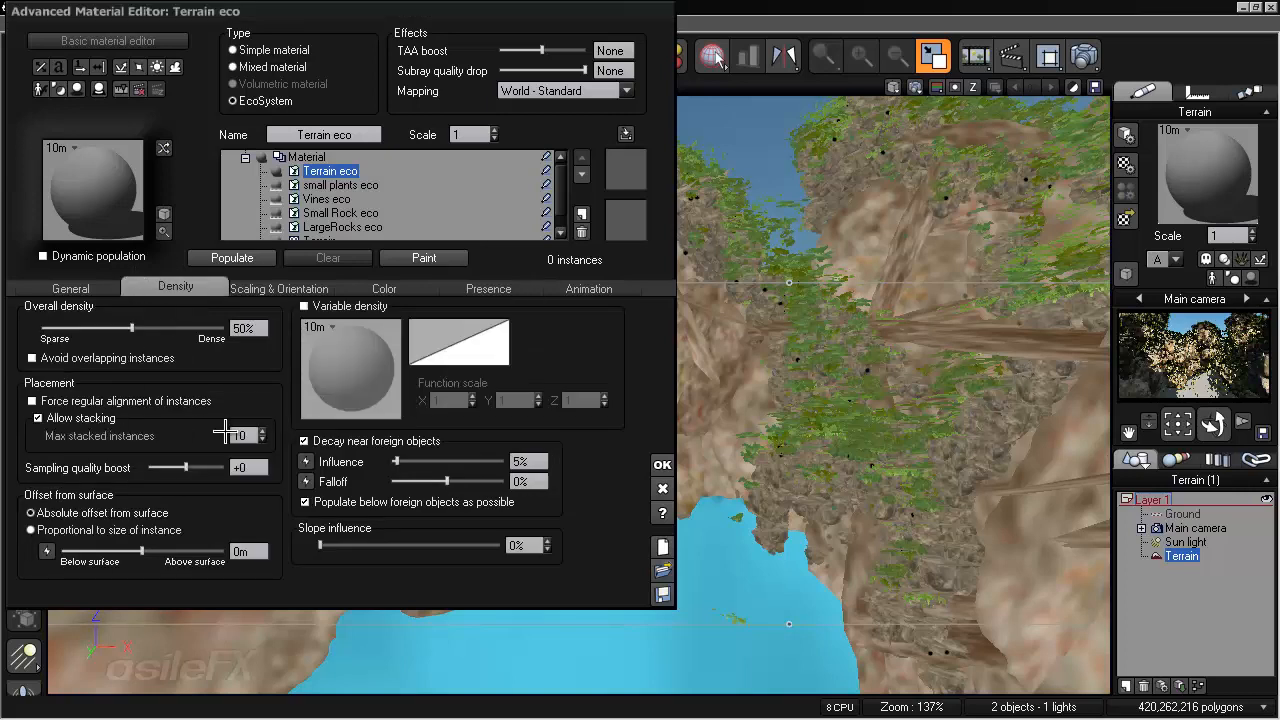
{"action": "left_click", "coordinate": [242, 436]}
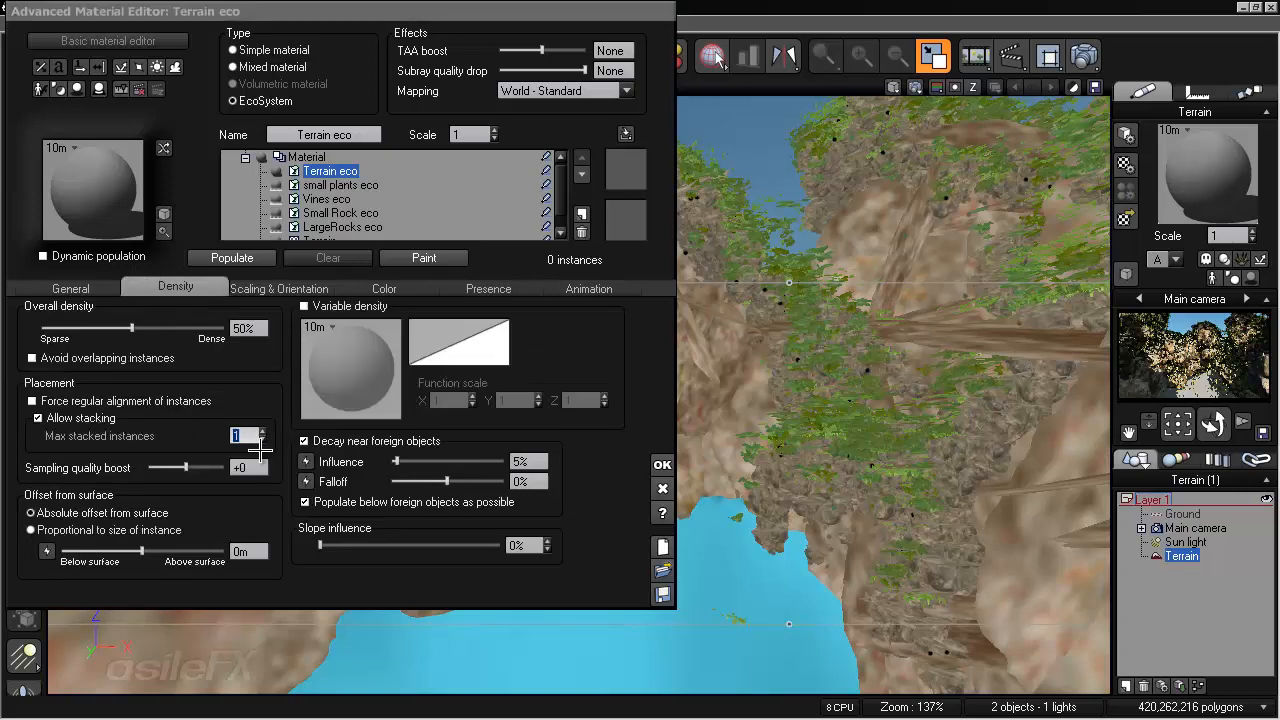
{"action": "left_click", "coordinate": [320, 438]}
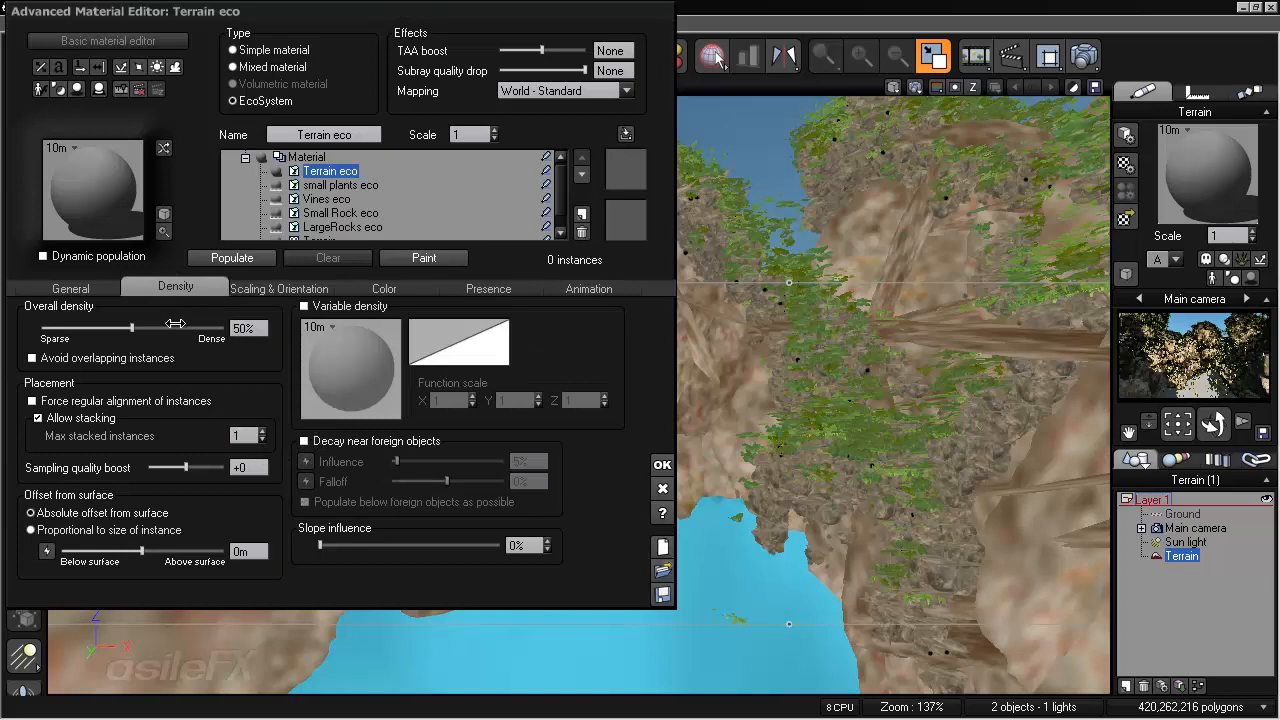
{"action": "left_click", "coordinate": [237, 438]}
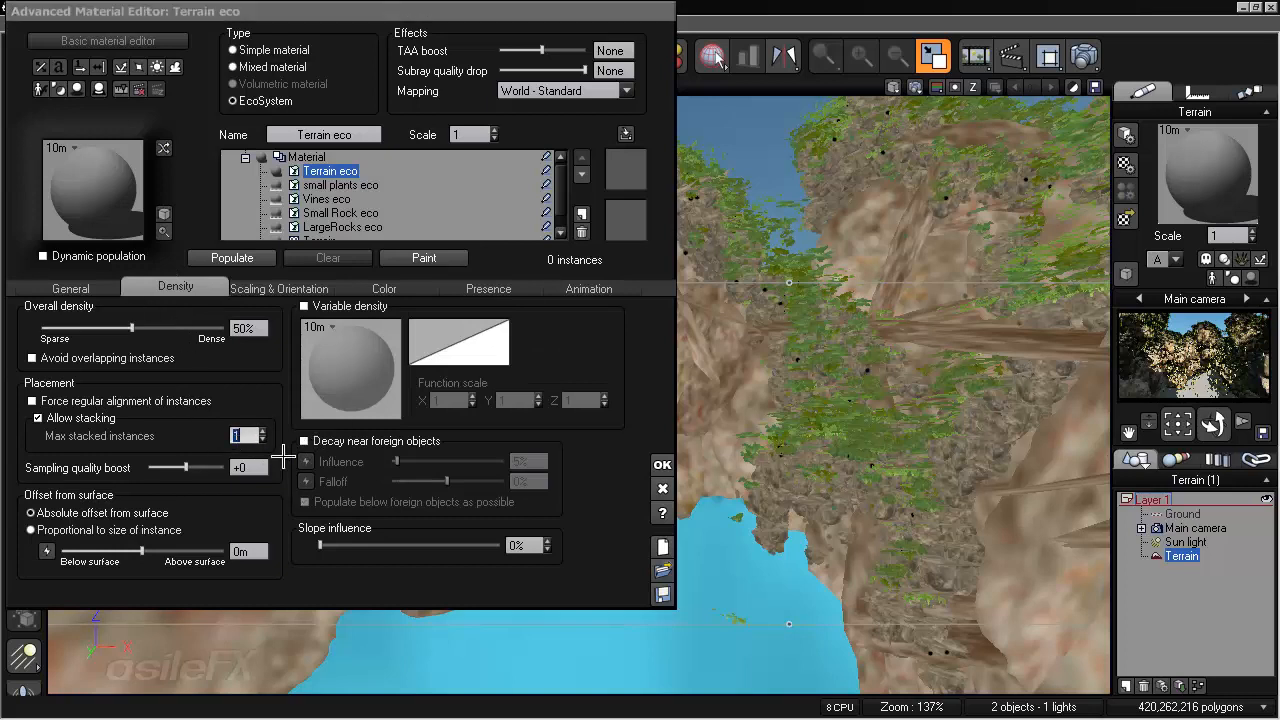
- Add the Alder - Late Spring tree species to the new Terrain eco layer's population
{"action": "left_click", "coordinate": [92, 288]}
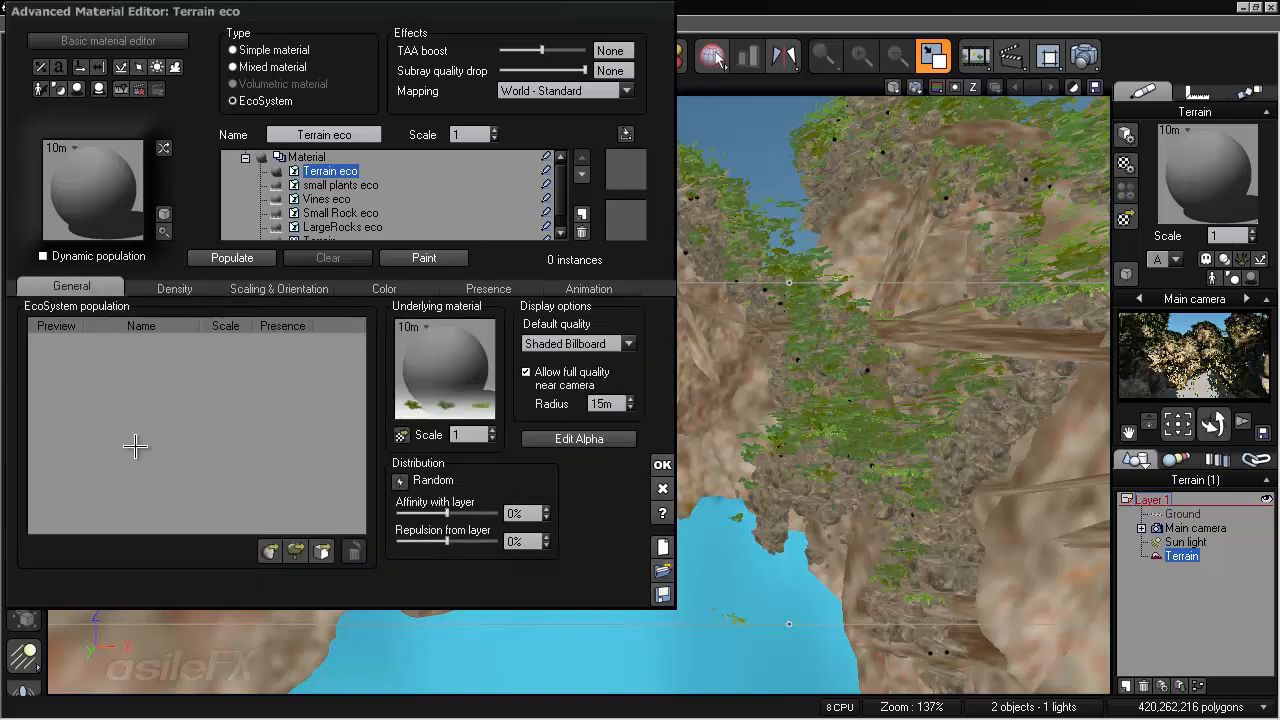
{"action": "left_click", "coordinate": [296, 551]}
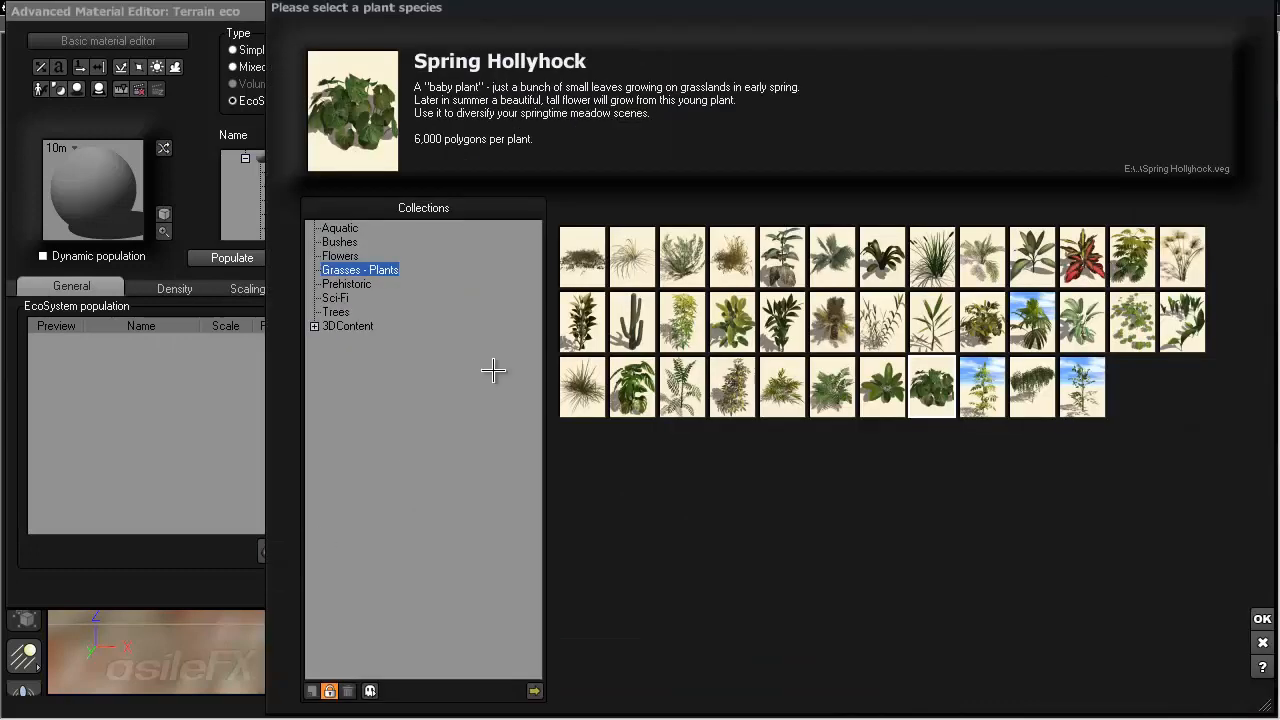
{"action": "left_click", "coordinate": [336, 312]}
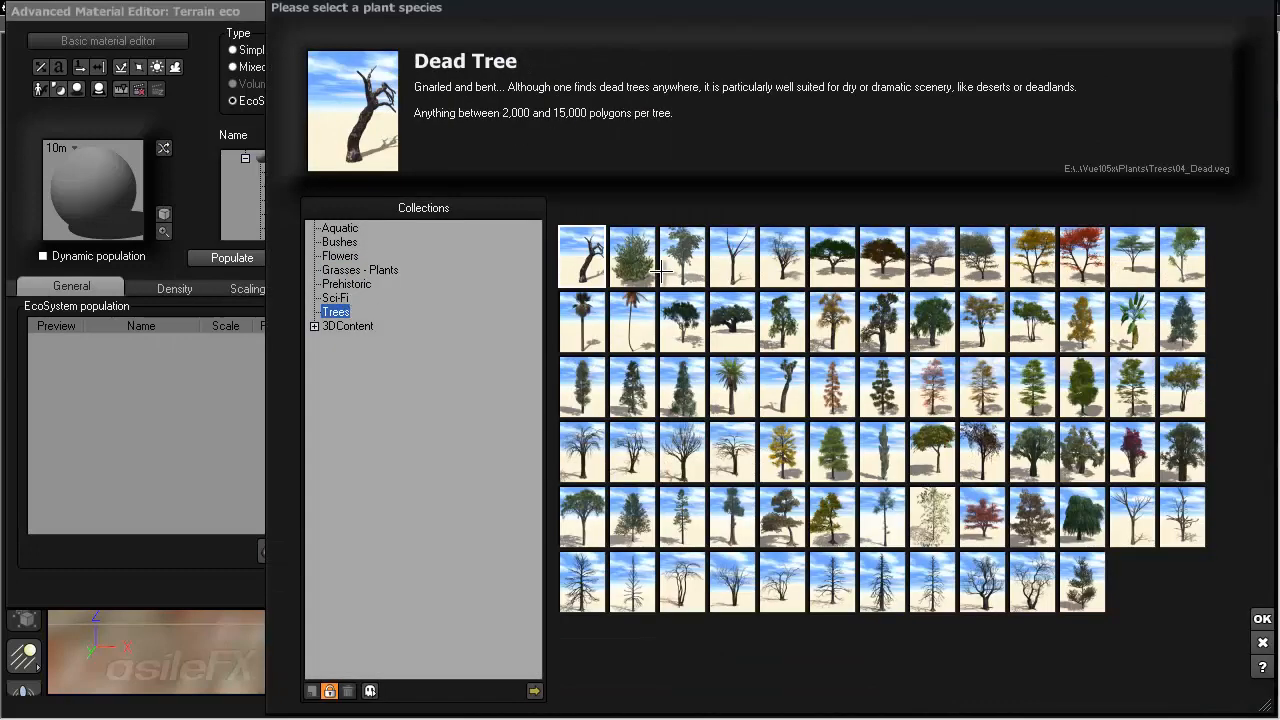
{"action": "left_click", "coordinate": [1032, 320]}
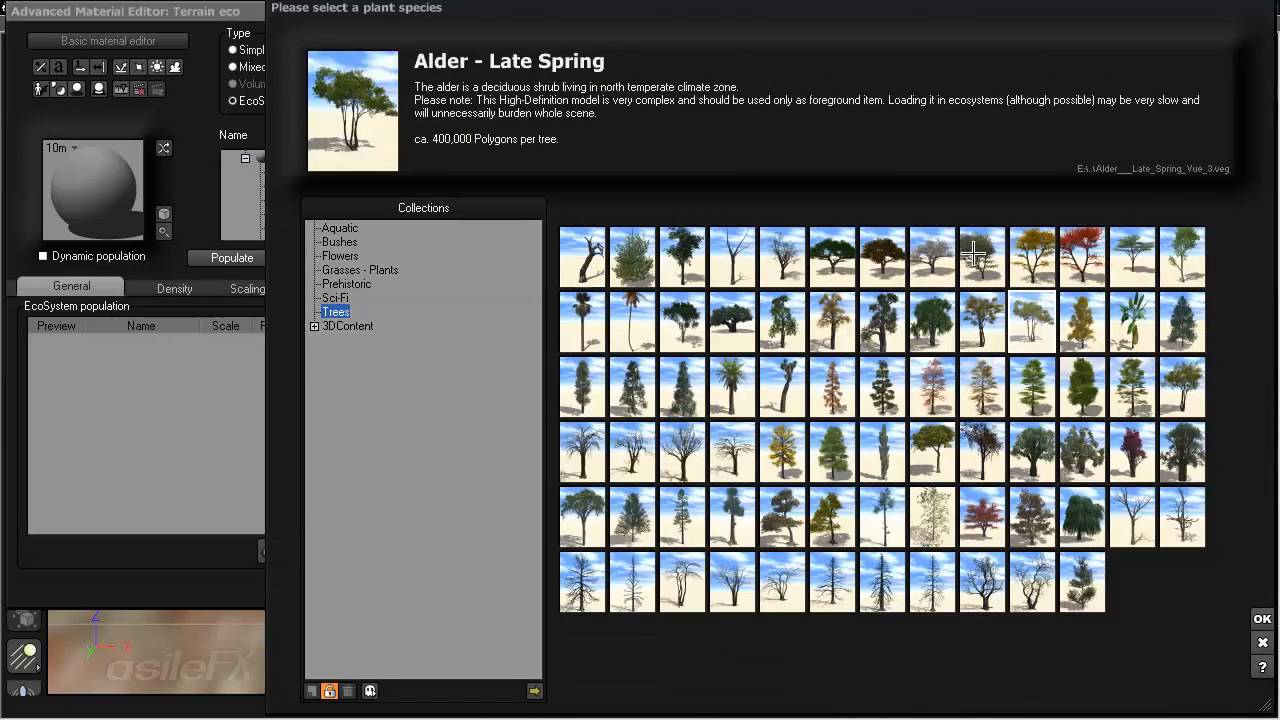
{"action": "left_click", "coordinate": [1261, 618]}
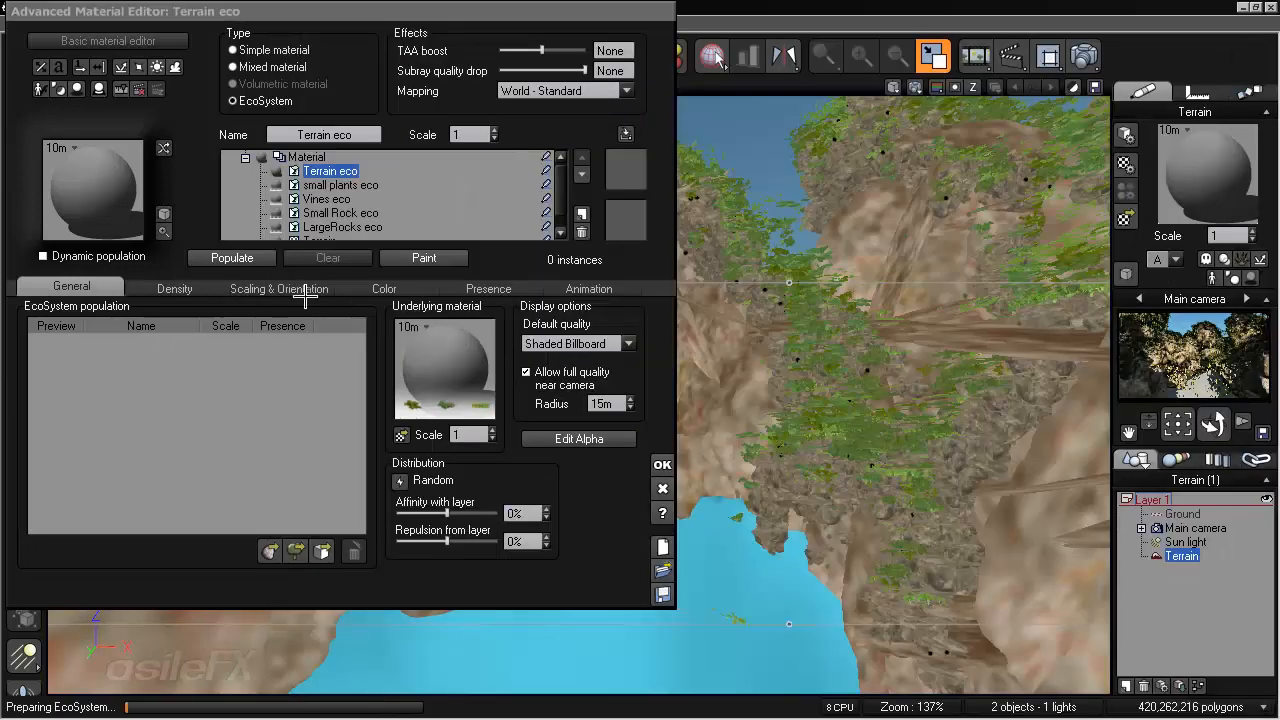
- Populate the Terrain eco layer with alder trees at an overall density of 69%, accept the material and show all four views
{"action": "left_click", "coordinate": [246, 258]}
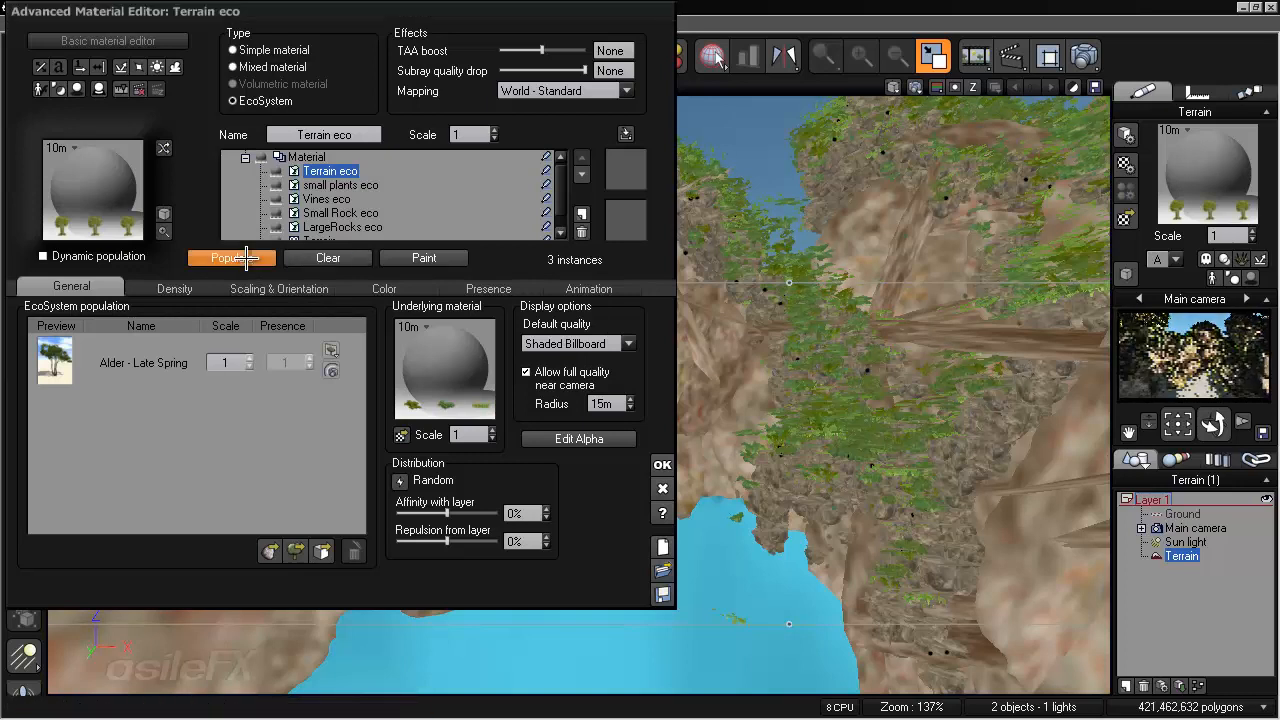
{"action": "left_click", "coordinate": [175, 288]}
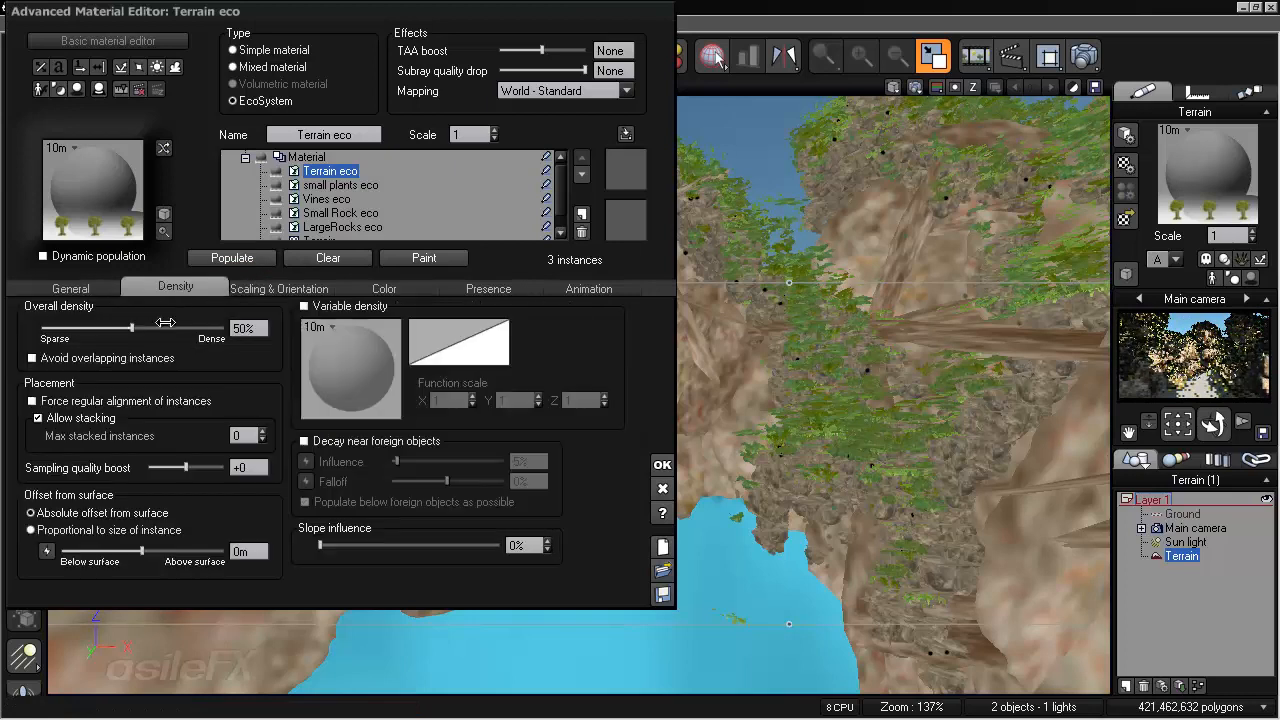
{"action": "left_click_drag", "start_coordinate": [210, 327], "coordinate": [190, 329]}
{"action": "left_click", "coordinate": [232, 258]}
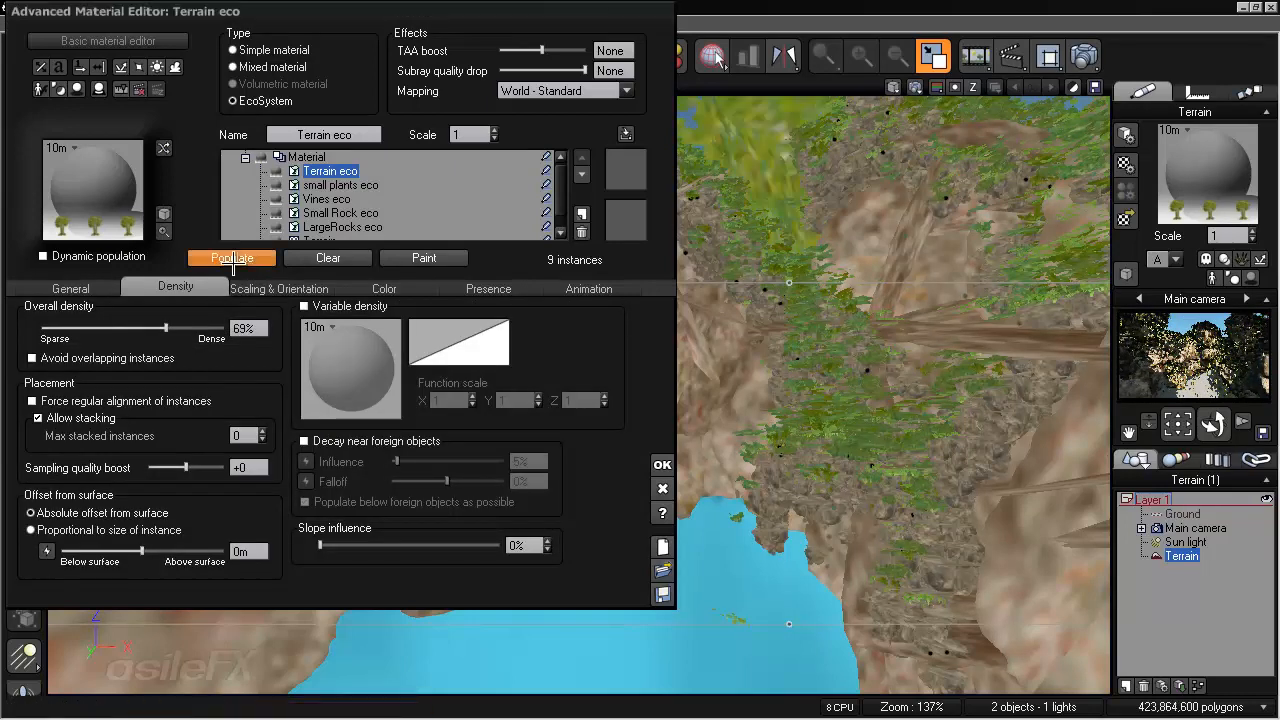
{"action": "left_click", "coordinate": [660, 464]}
{"action": "double_click", "coordinate": [663, 84]}
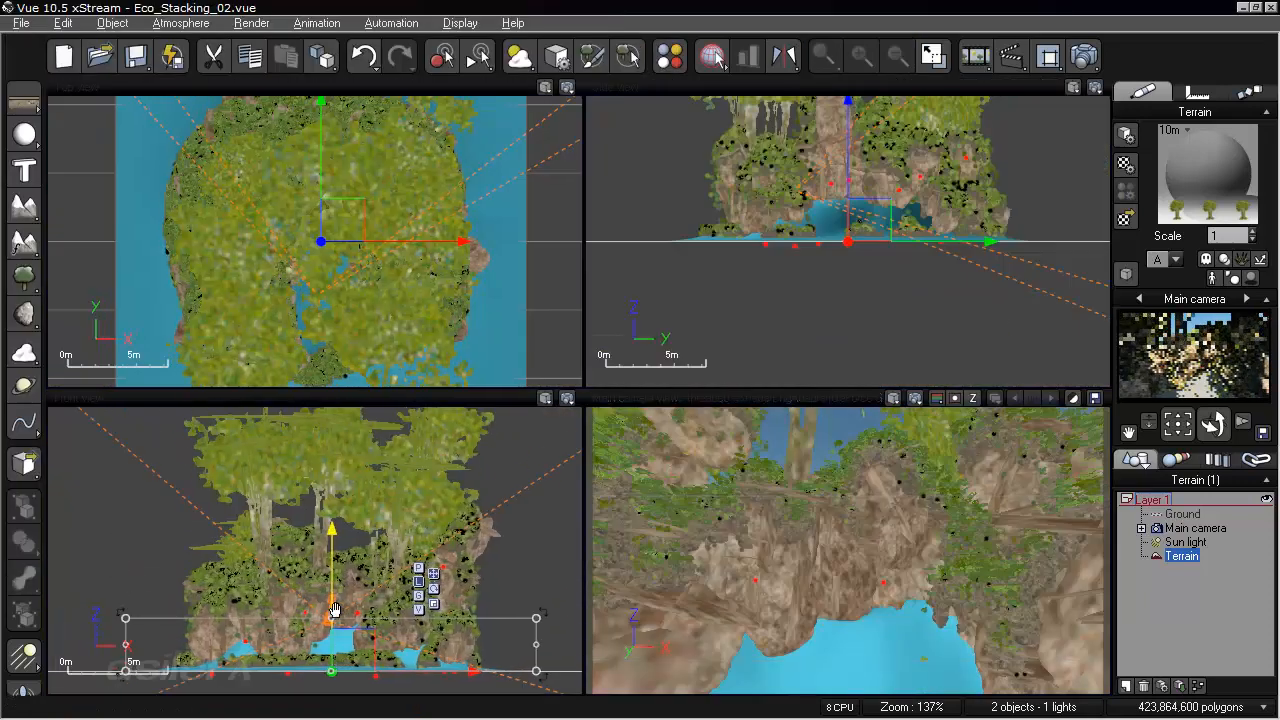
- Set the Terrain eco layer's overall scaling to 0.746 and its direction from surface to 2%, and repopulate it
{"action": "right_click", "coordinate": [1210, 190]}
{"action": "left_click", "coordinate": [1150, 165]}
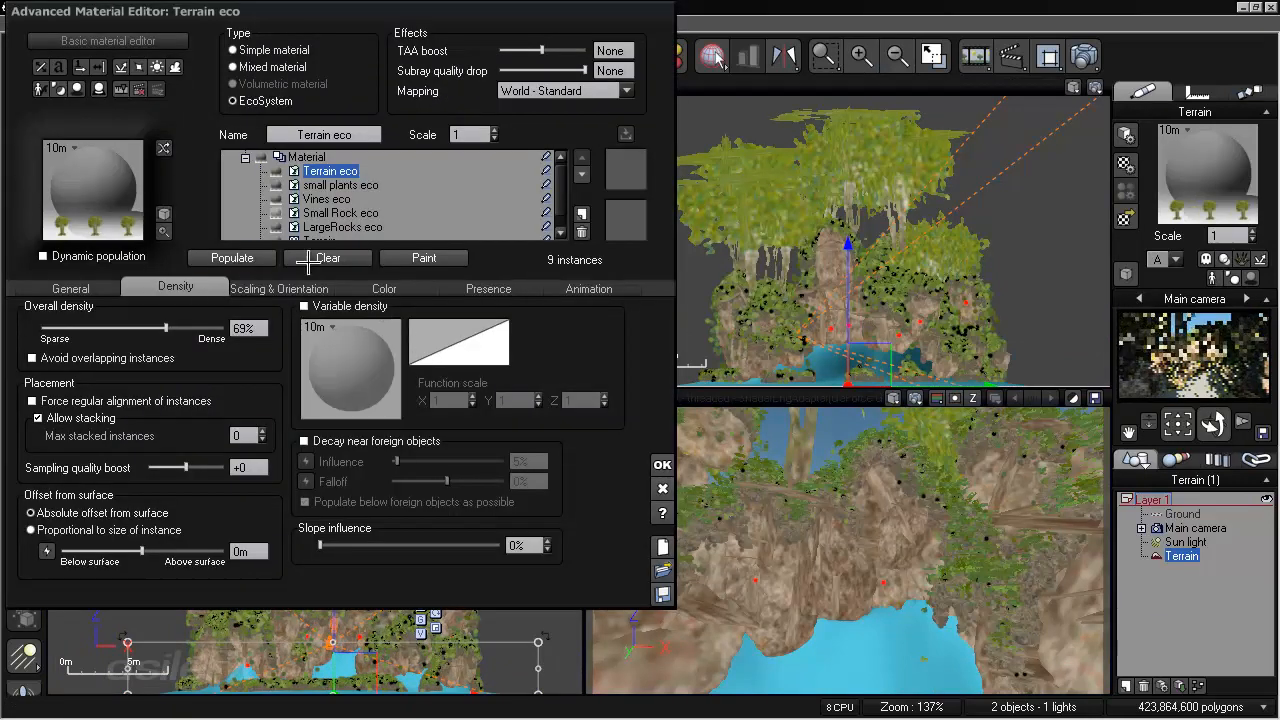
{"action": "left_click", "coordinate": [270, 287]}
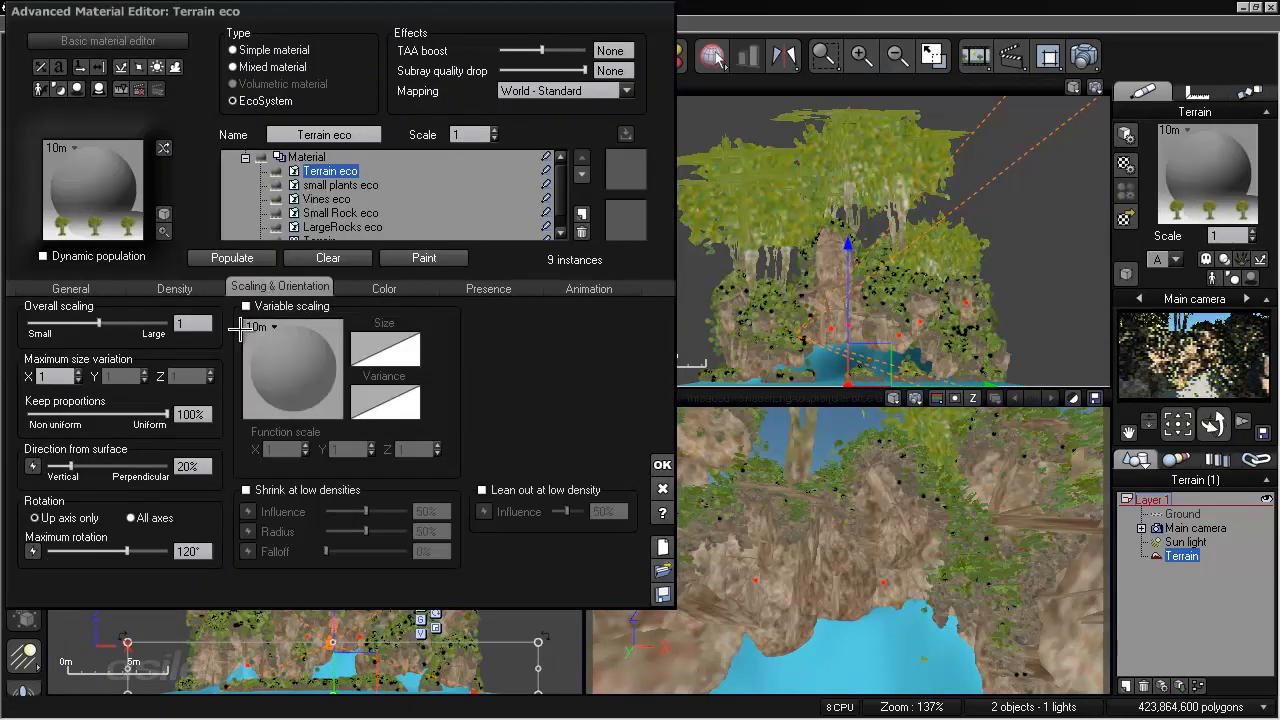
{"action": "left_click", "coordinate": [232, 258]}
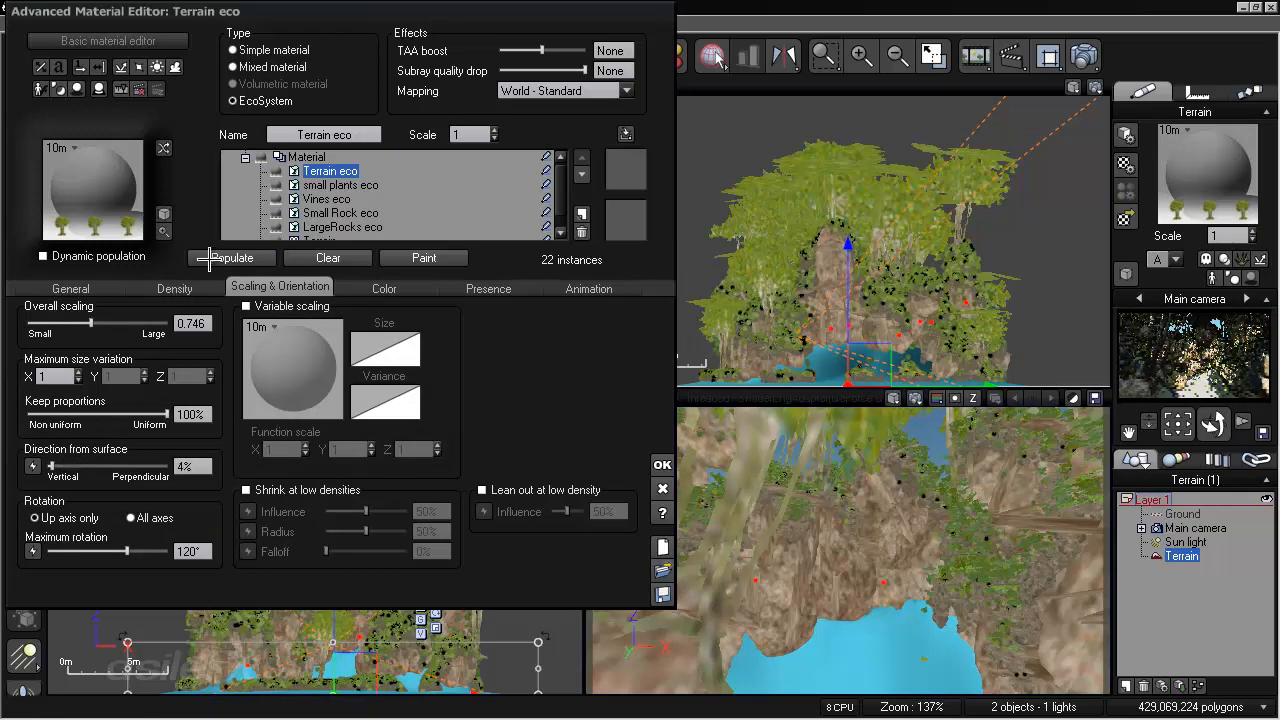
{"action": "left_click", "coordinate": [208, 258]}
{"action": "left_click", "coordinate": [208, 258]}
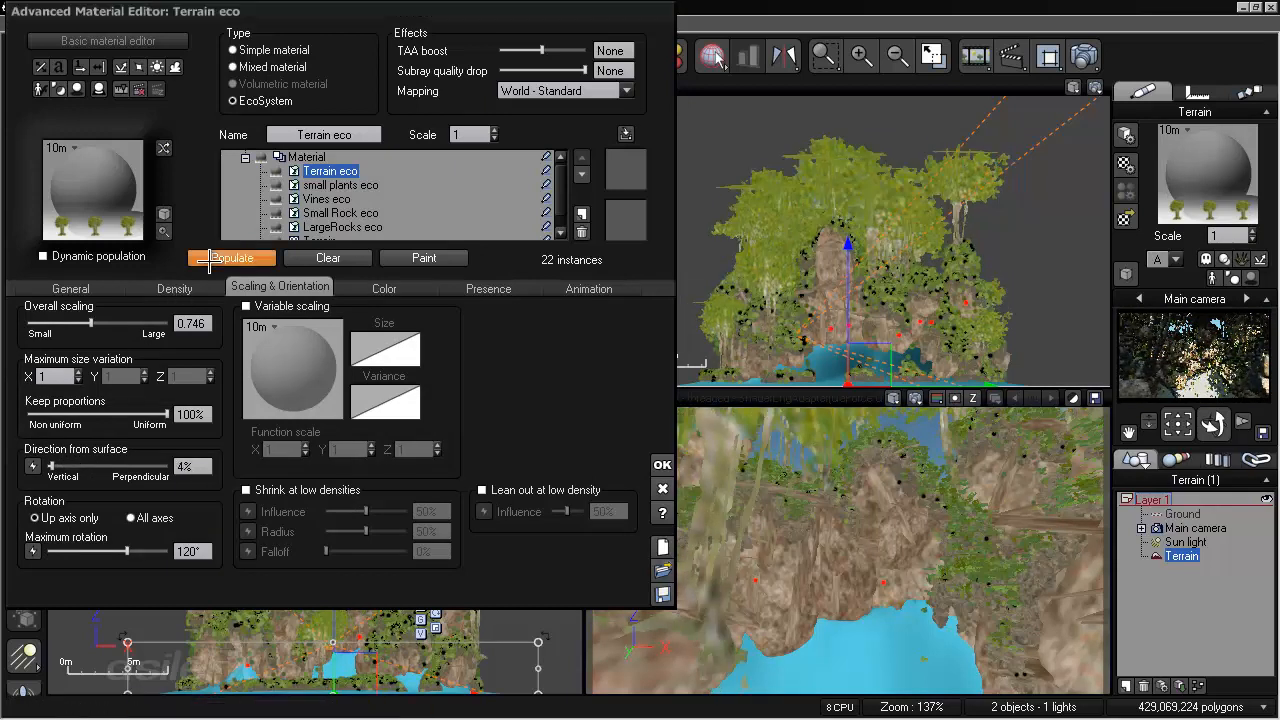
{"action": "left_click", "coordinate": [207, 467]}
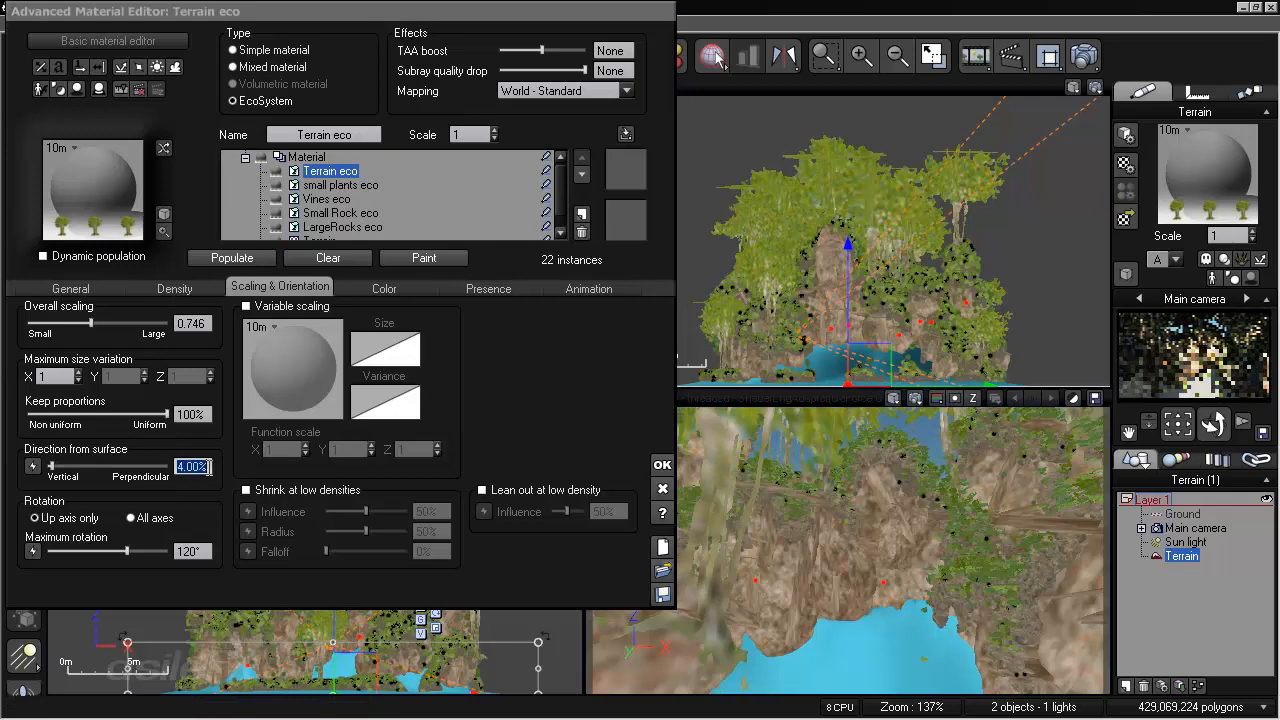
{"action": "type", "text": "2"}
{"action": "left_click", "coordinate": [232, 258]}
- Try an overall density of 58% on the Terrain eco layer and restore it to 69%, repopulating after each change
{"action": "left_click", "coordinate": [175, 288]}
{"action": "left_click_drag", "start_coordinate": [166, 326], "coordinate": [147, 327]}
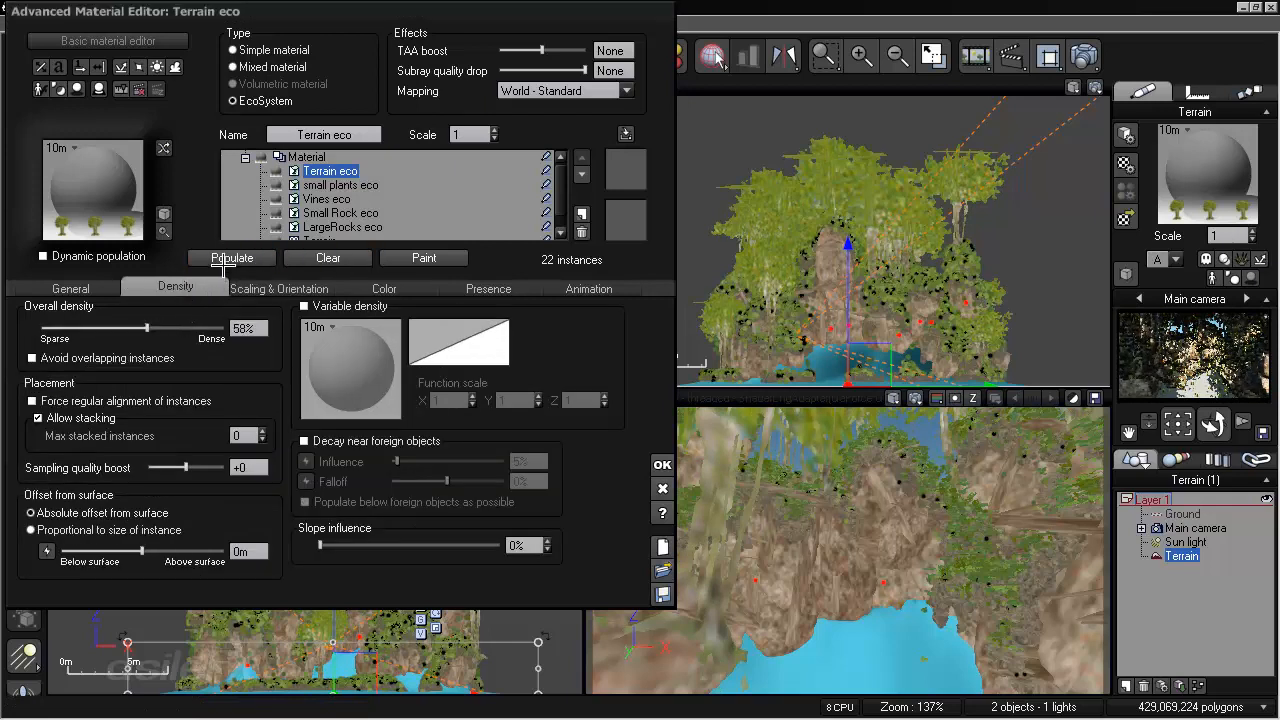
{"action": "left_click", "coordinate": [222, 259]}
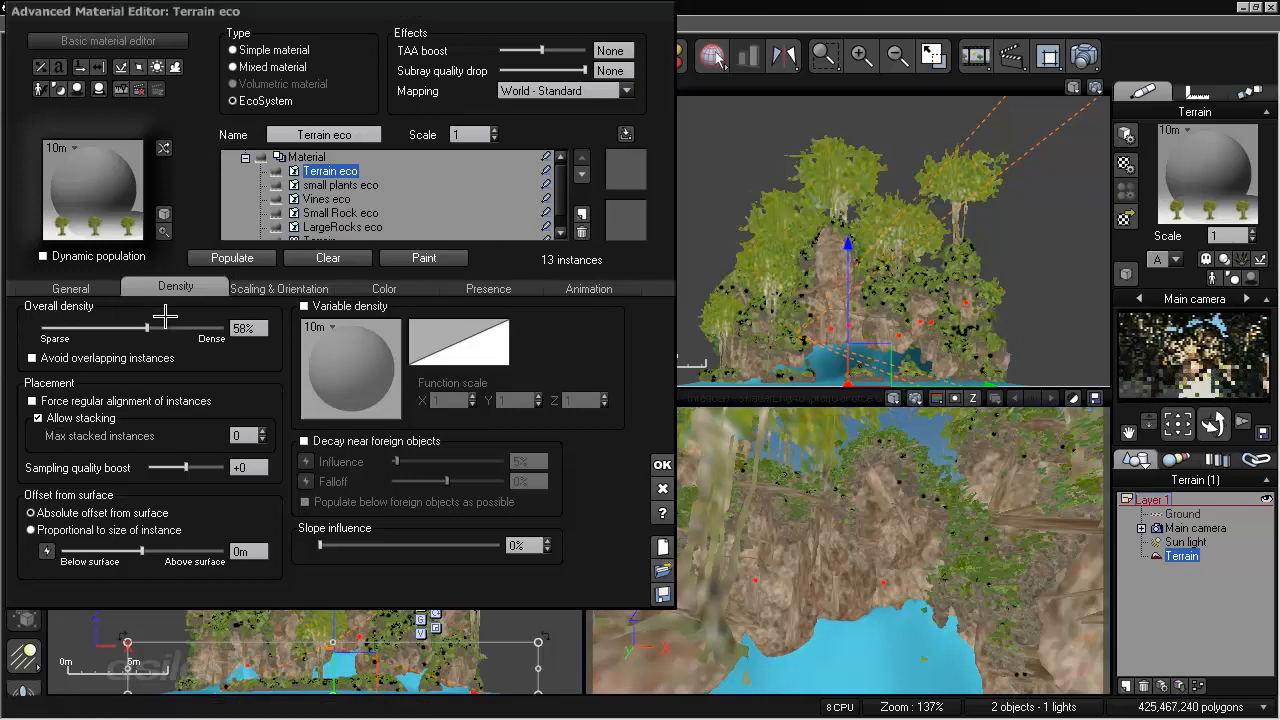
{"action": "left_click_drag", "start_coordinate": [147, 327], "coordinate": [166, 327]}
{"action": "left_click", "coordinate": [222, 258]}
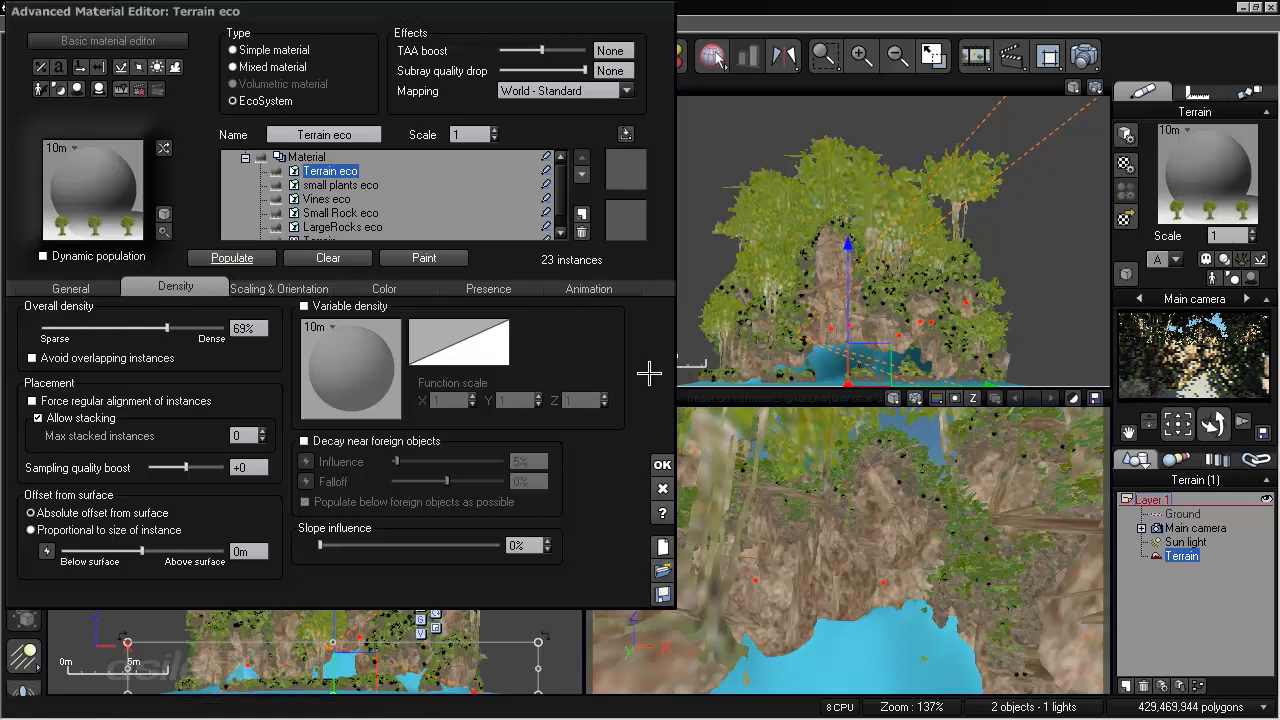
- Try lower altitude limits of -1 and -0.84 on the Terrain eco layer, repopulating the trees
{"action": "left_click", "coordinate": [512, 291]}
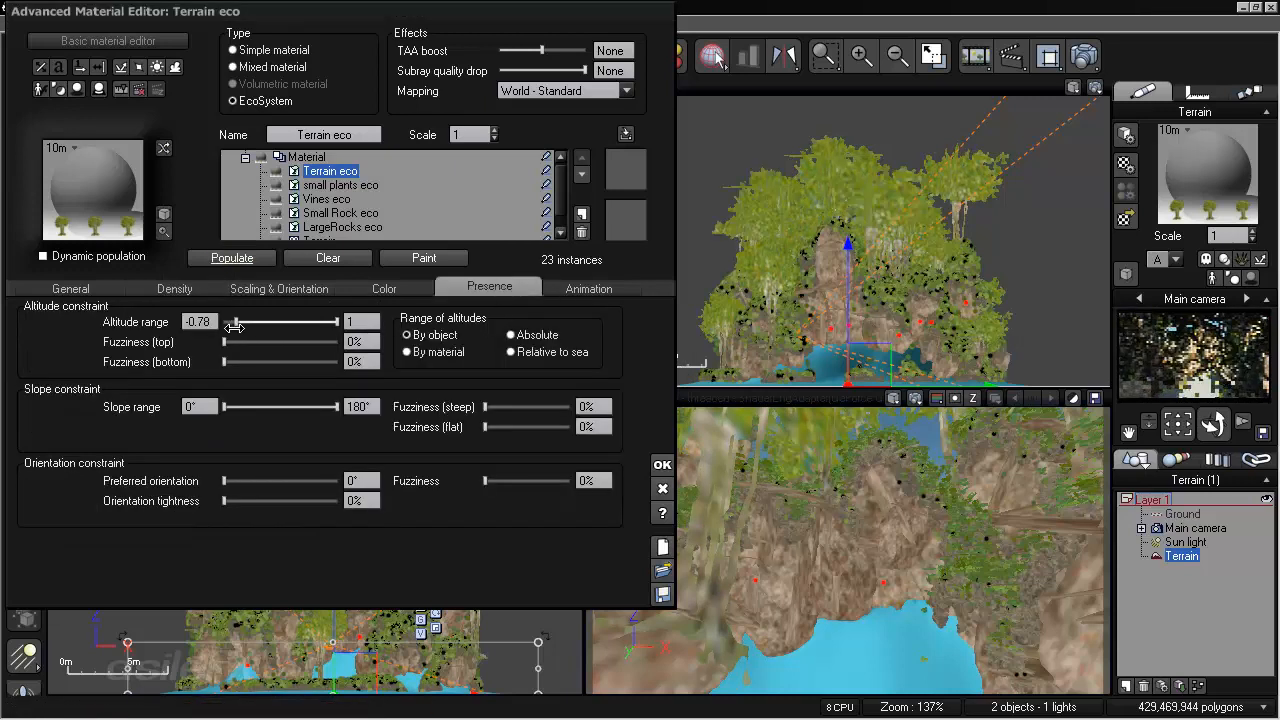
{"action": "left_click", "coordinate": [232, 258]}
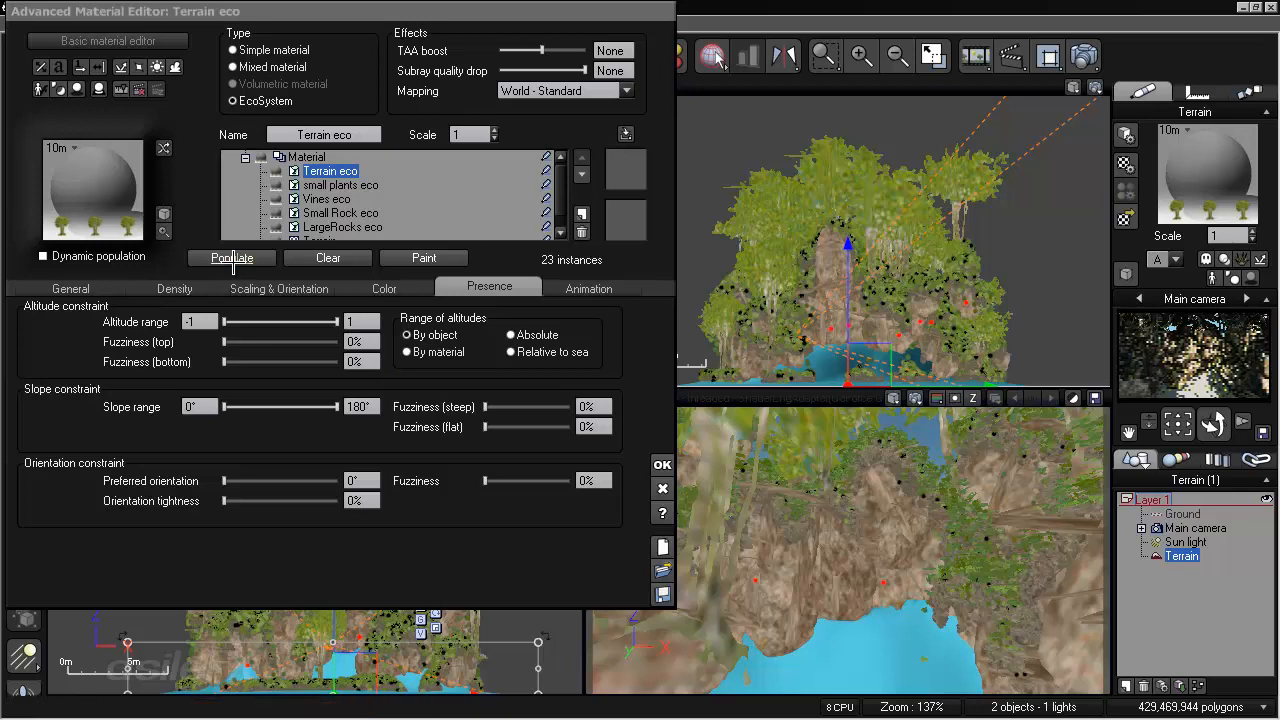
{"action": "left_click_drag", "start_coordinate": [225, 320], "coordinate": [230, 303]}
{"action": "left_click", "coordinate": [232, 258]}
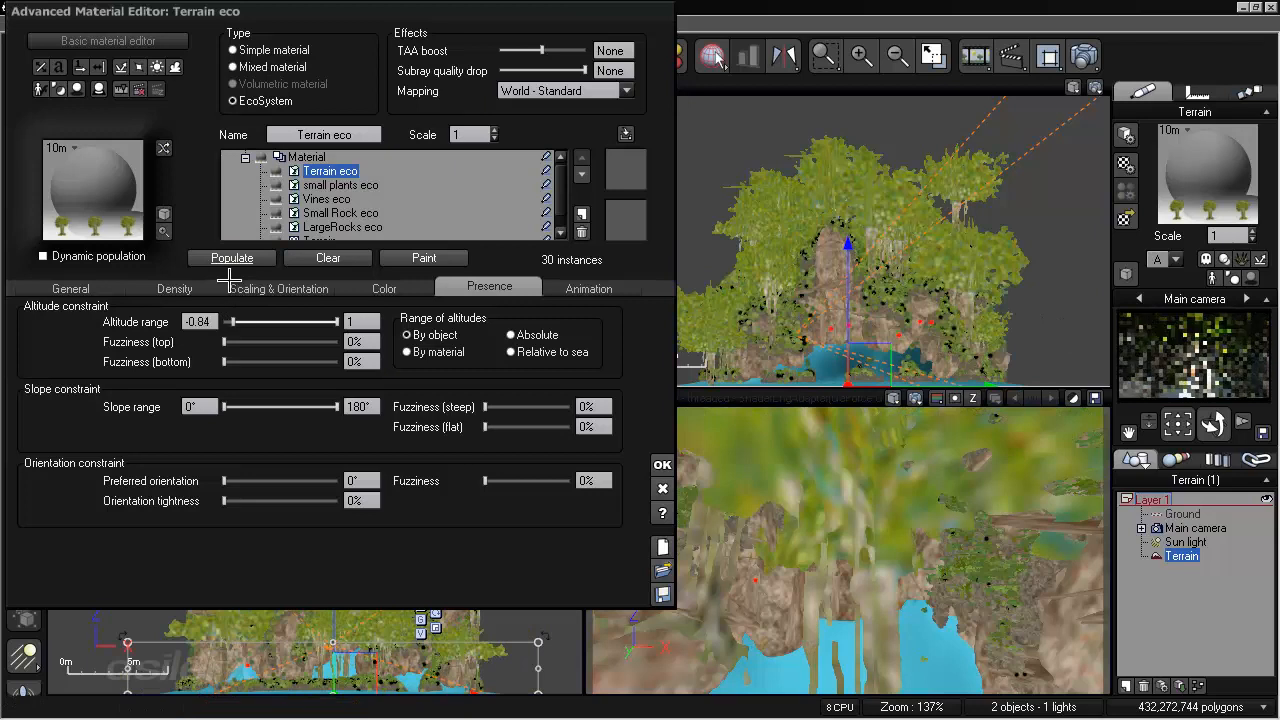
- Set the Terrain eco layer's lower altitude limit to -0.78 and repopulate the trees
{"action": "double_click", "coordinate": [199, 321]}
{"action": "type", "text": "-.8"}
{"action": "key", "text": "Return"}
{"action": "left_click", "coordinate": [210, 258]}
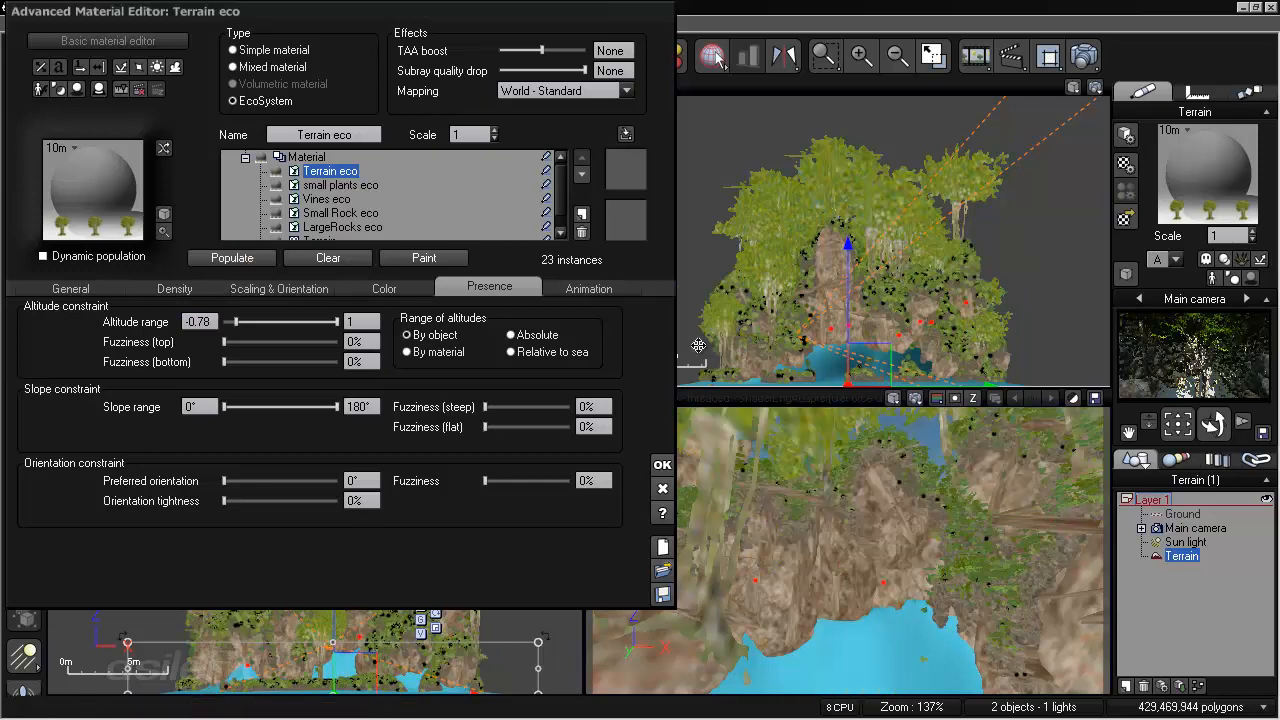
- Accept the material, aim the enlarged main camera view at the trees above the cliffs, and save the scene as Eco_Stacking_03
{"action": "left_click", "coordinate": [662, 464]}
{"action": "double_click", "coordinate": [777, 400]}
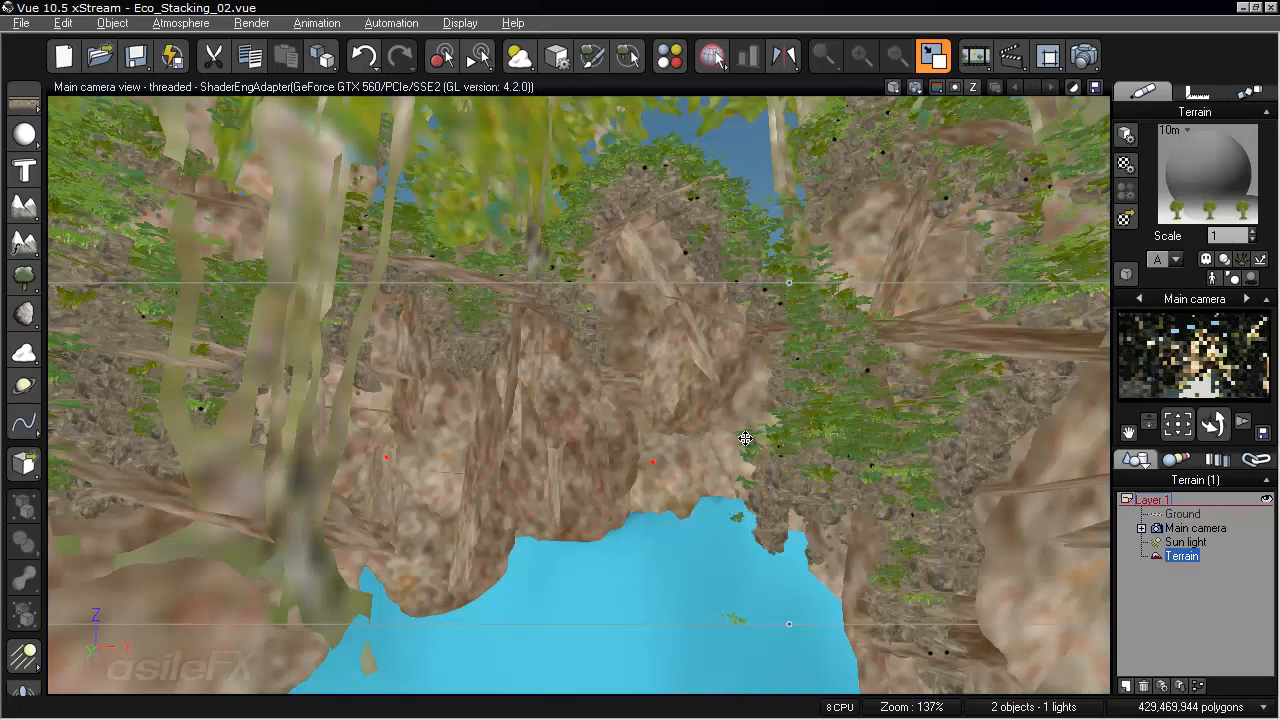
{"action": "left_click", "coordinate": [1212, 605]}
{"action": "right_click_drag", "start_coordinate": [781, 506], "coordinate": [858, 469]}
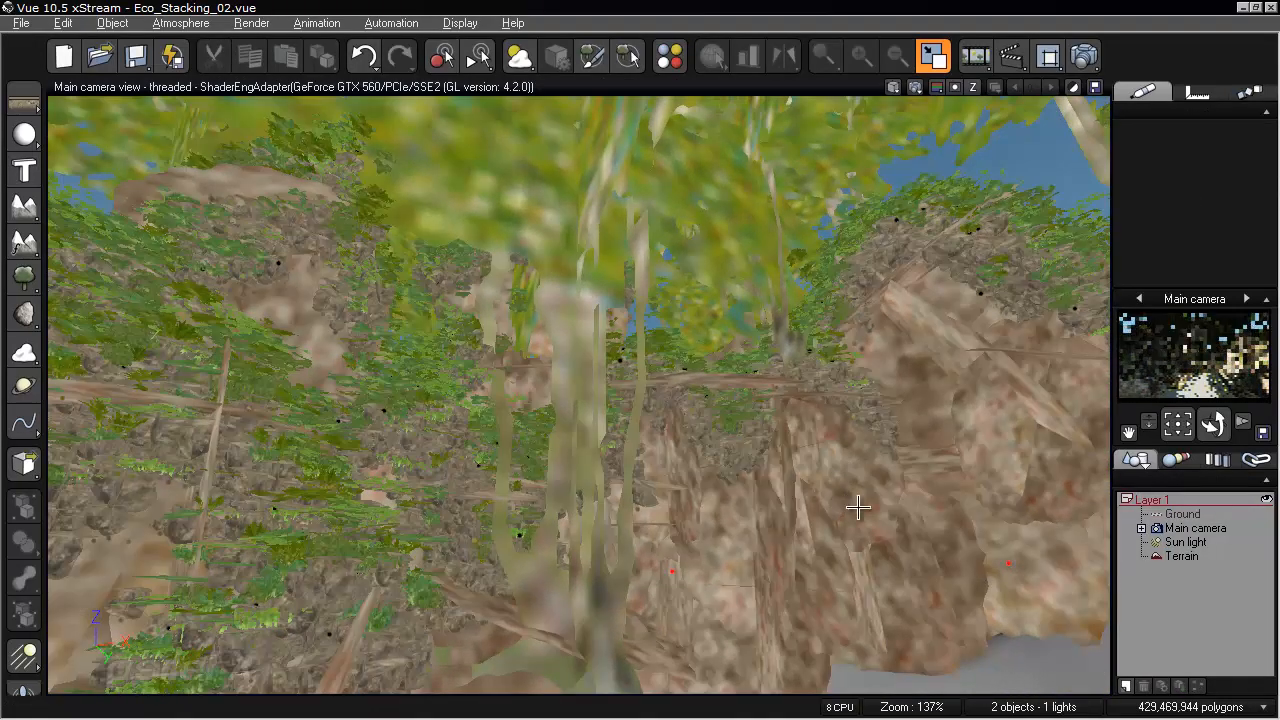
{"action": "right_click_drag", "start_coordinate": [903, 506], "coordinate": [620, 521]}
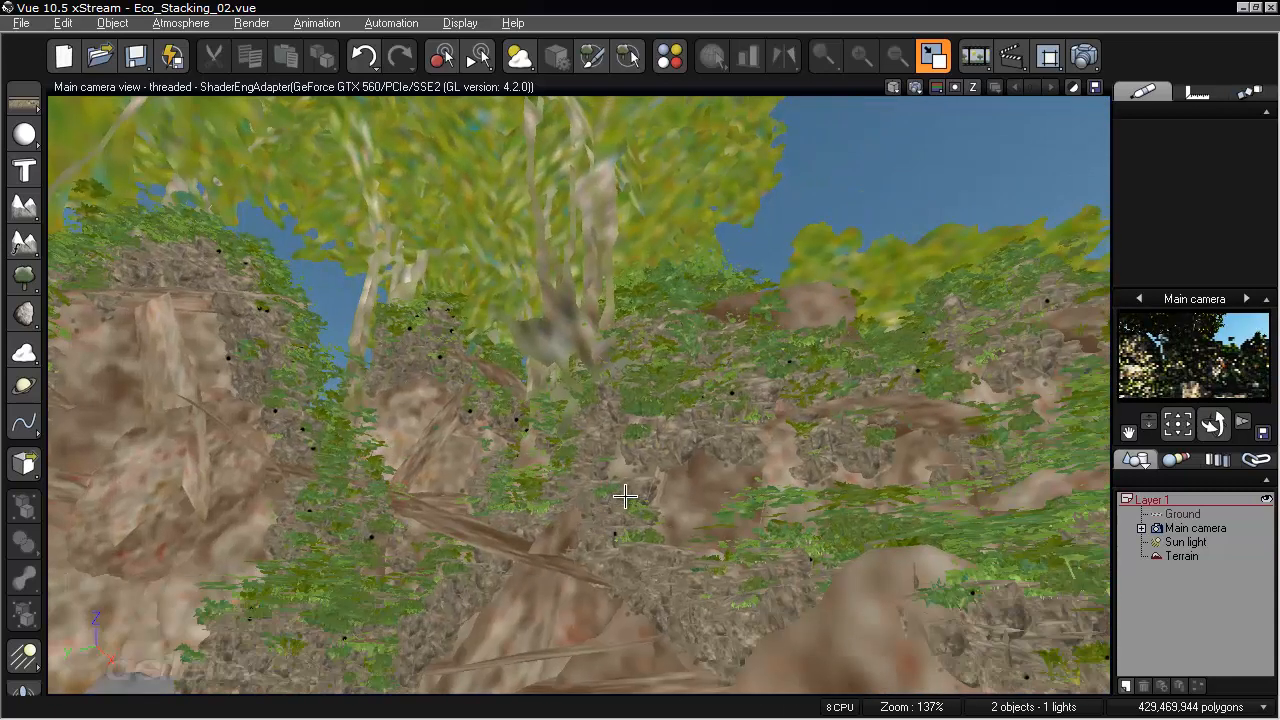
{"action": "right_click_drag", "start_coordinate": [622, 497], "coordinate": [645, 509]}
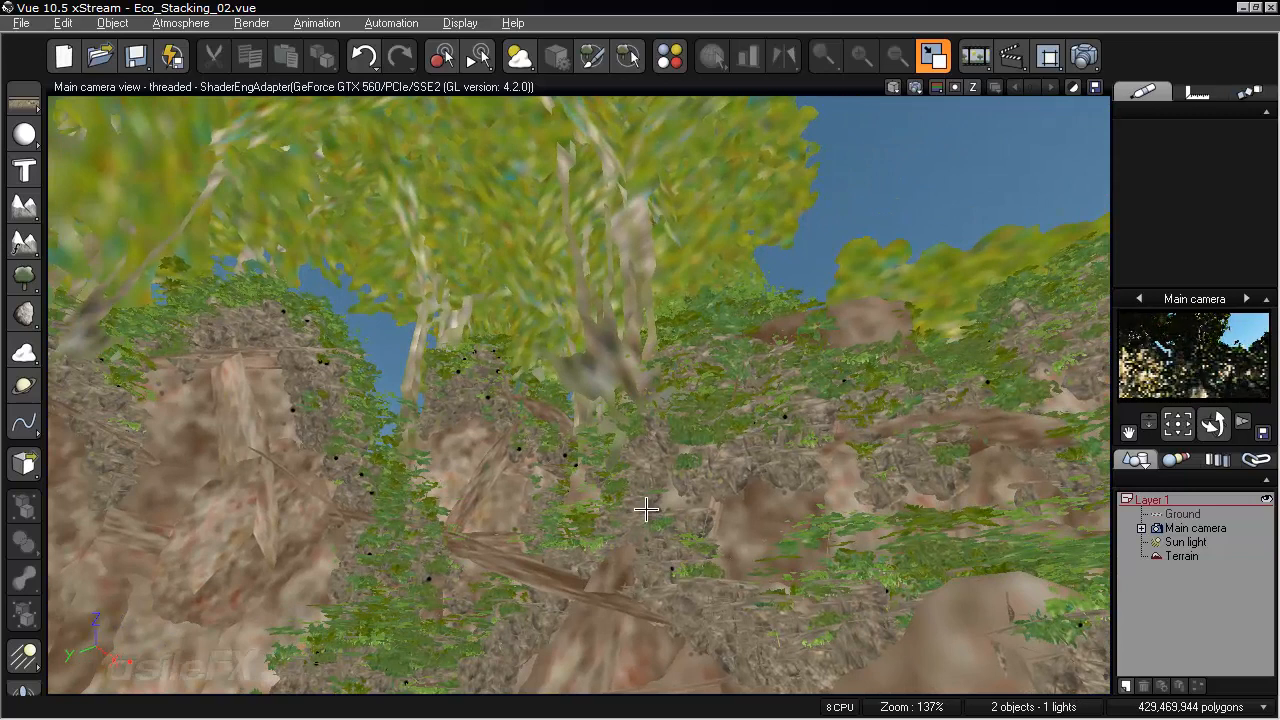
{"action": "key", "text": "ctrl+s"}
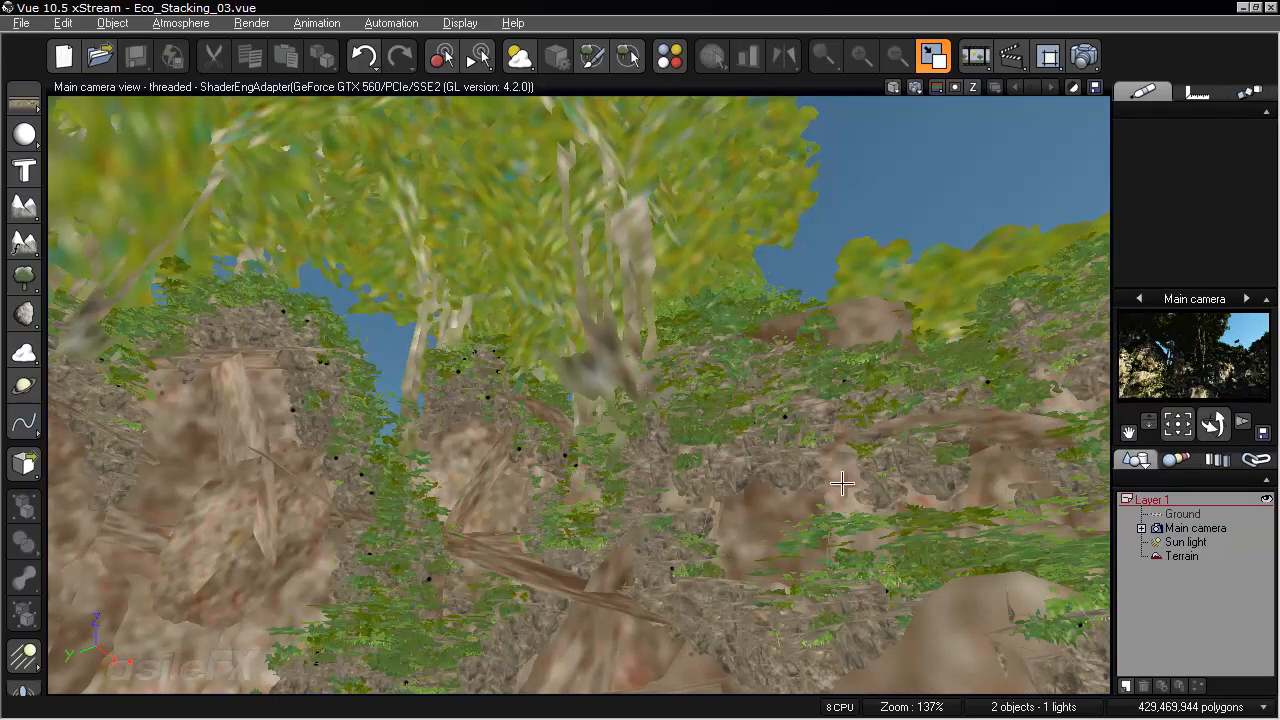
- Tilt the main camera down to the cliff face, open the EcoSystem Selector in Manipulate mode and check its instance operations
{"action": "left_click", "coordinate": [1180, 557]}
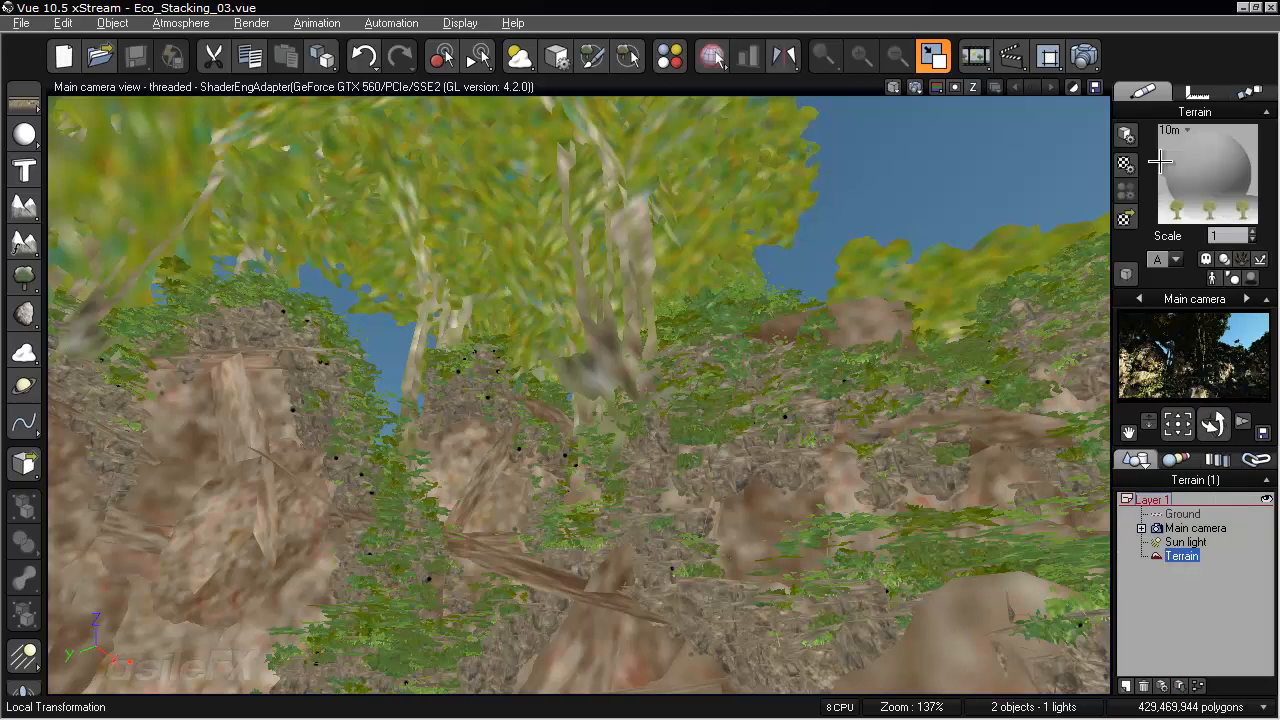
{"action": "left_click", "coordinate": [1181, 589]}
{"action": "right_click_drag", "start_coordinate": [738, 480], "coordinate": [768, 432]}
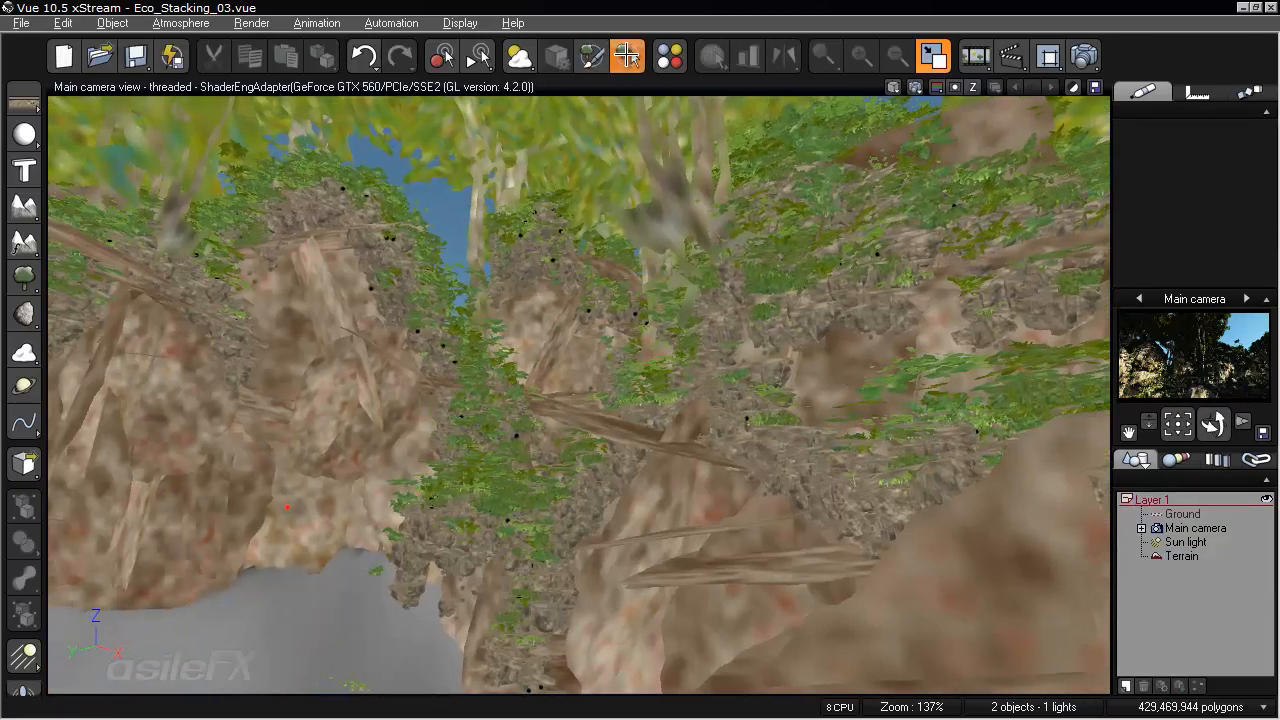
{"action": "left_click", "coordinate": [628, 56]}
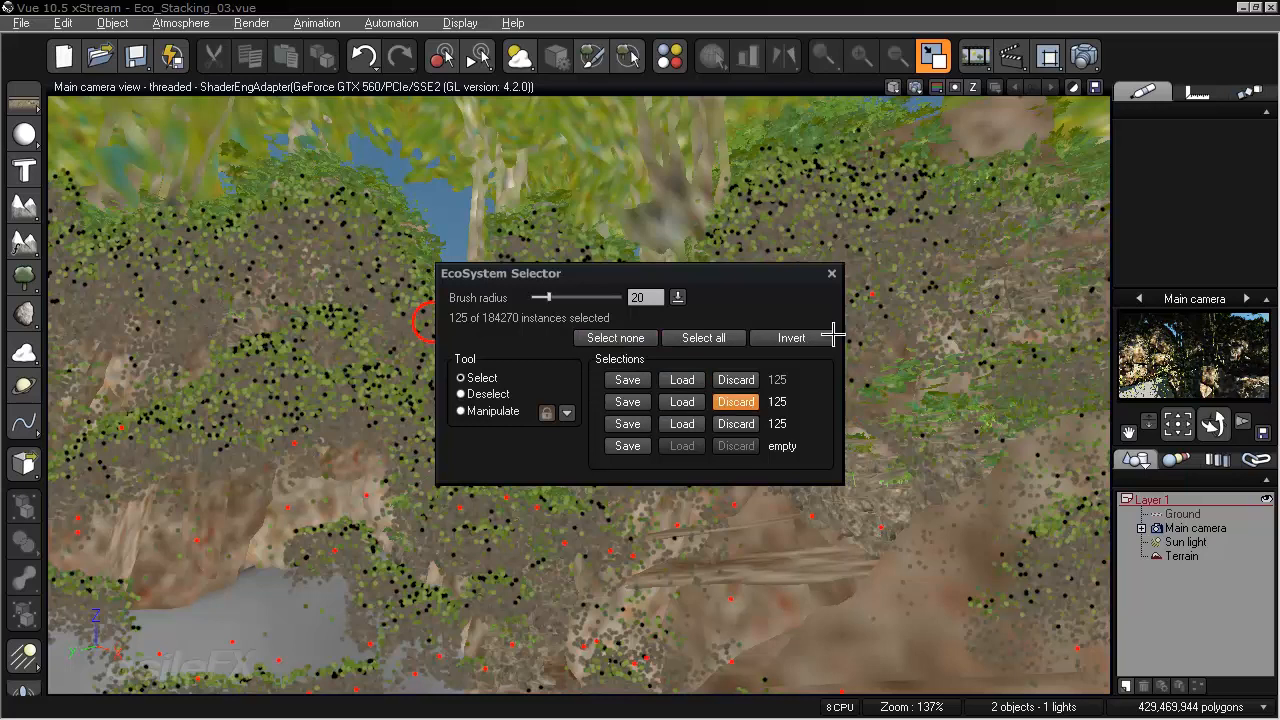
{"action": "left_click", "coordinate": [462, 411]}
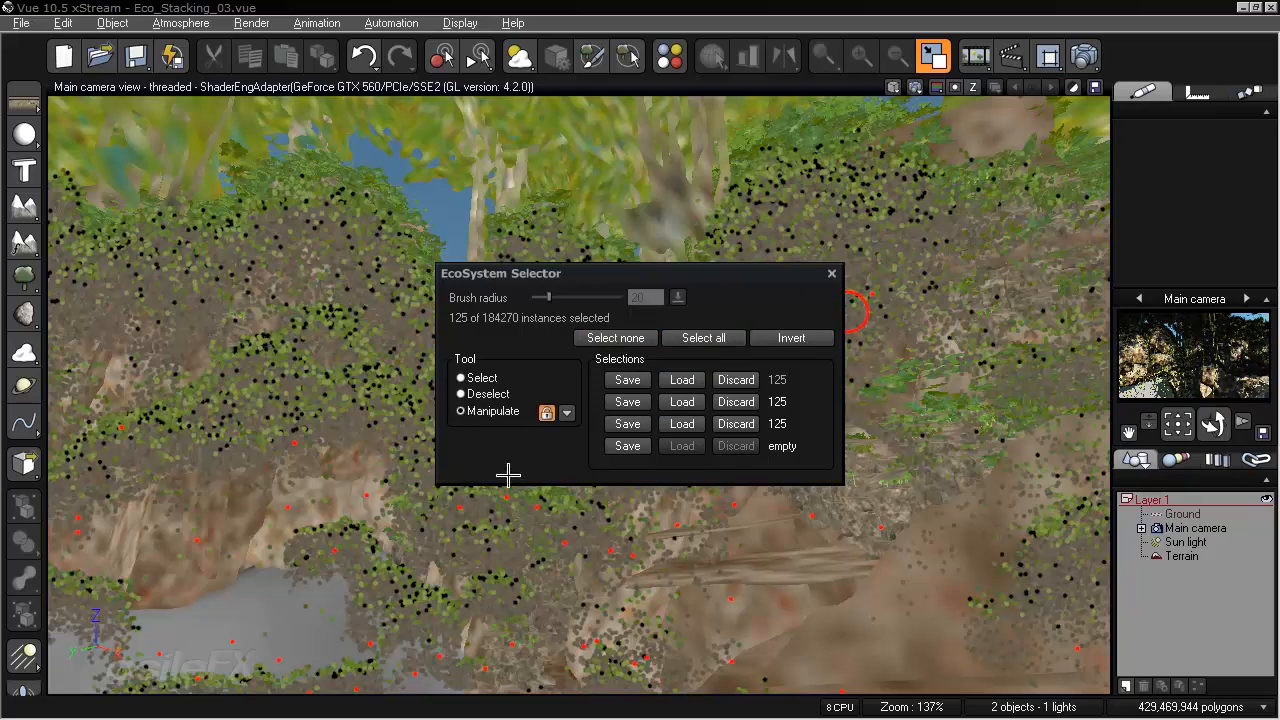
{"action": "left_click", "coordinate": [567, 412]}
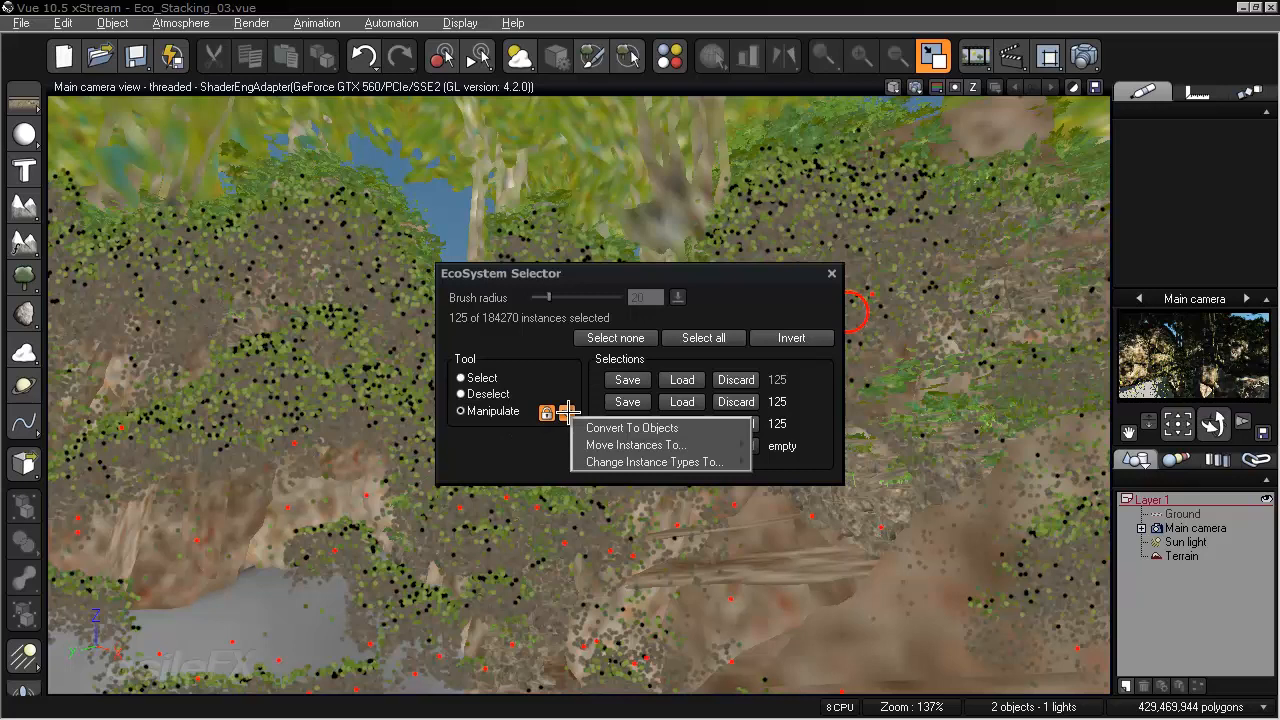
{"action": "left_click", "coordinate": [495, 438]}
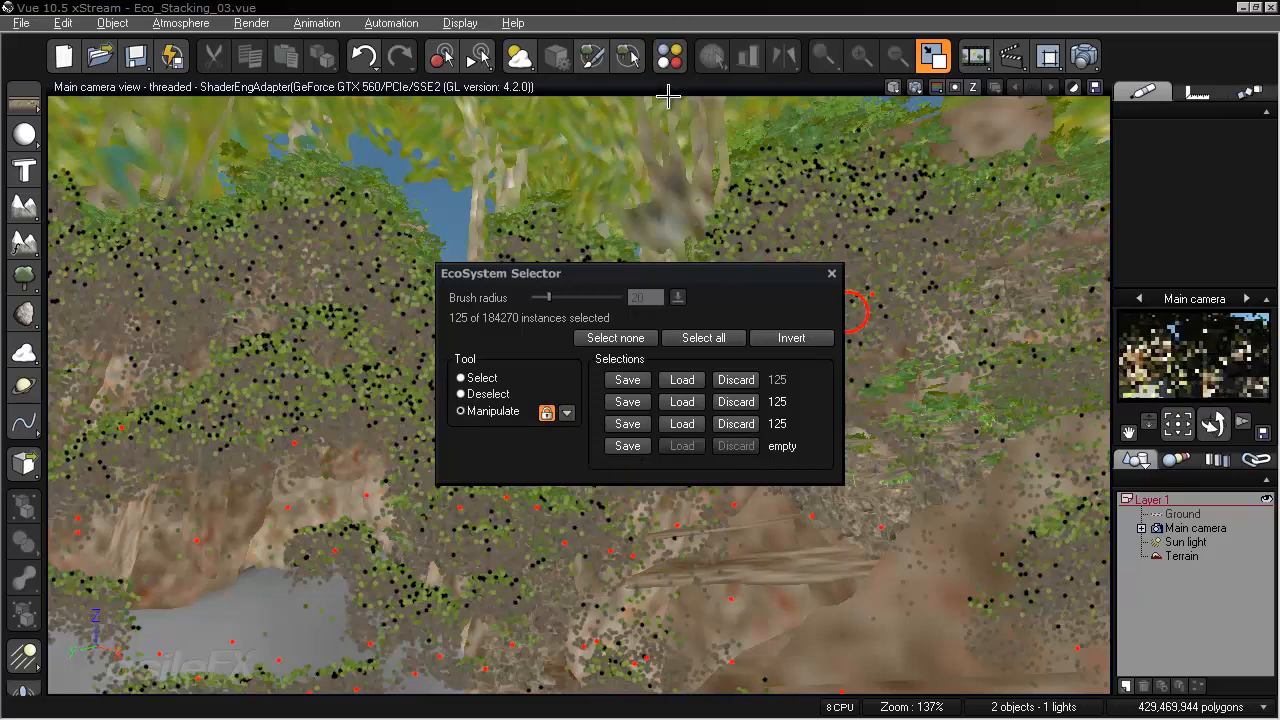
- Show all four views with the selected instances and check the gizmo display options
{"action": "double_click", "coordinate": [668, 90]}
{"action": "left_click", "coordinate": [203, 297]}
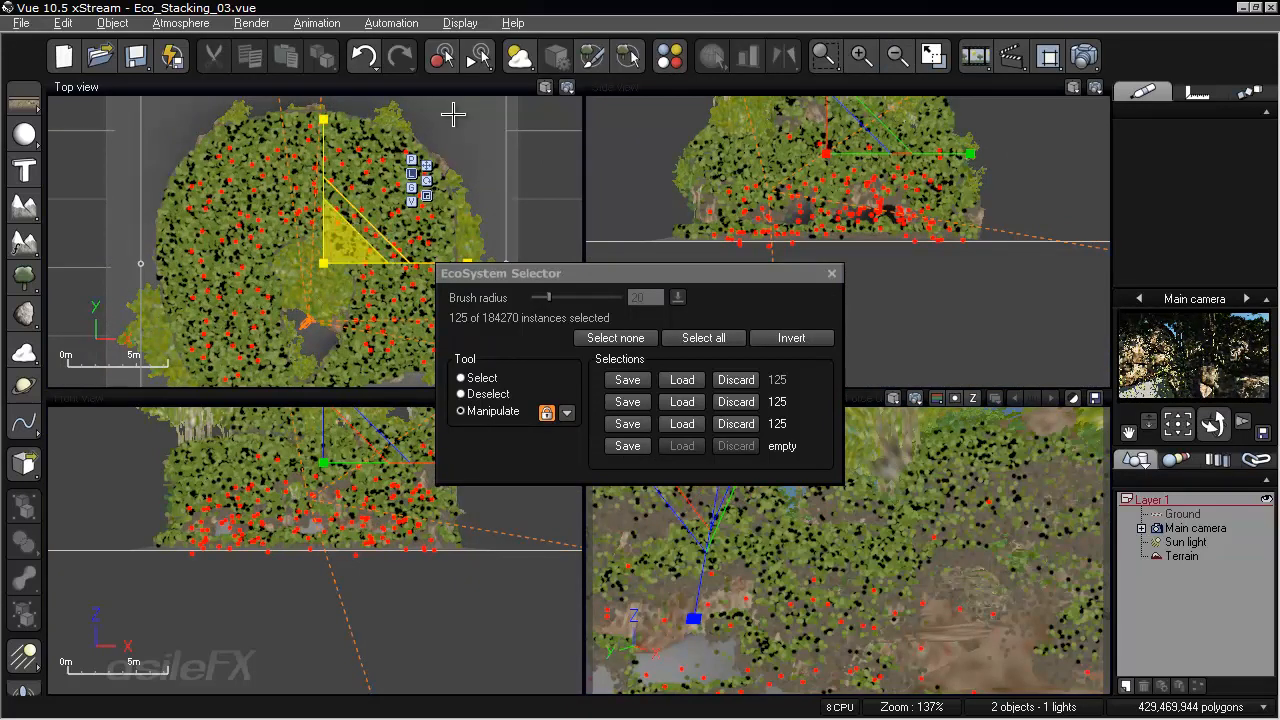
{"action": "left_click", "coordinate": [462, 22]}
{"action": "mouse_move", "coordinate": [505, 330]}
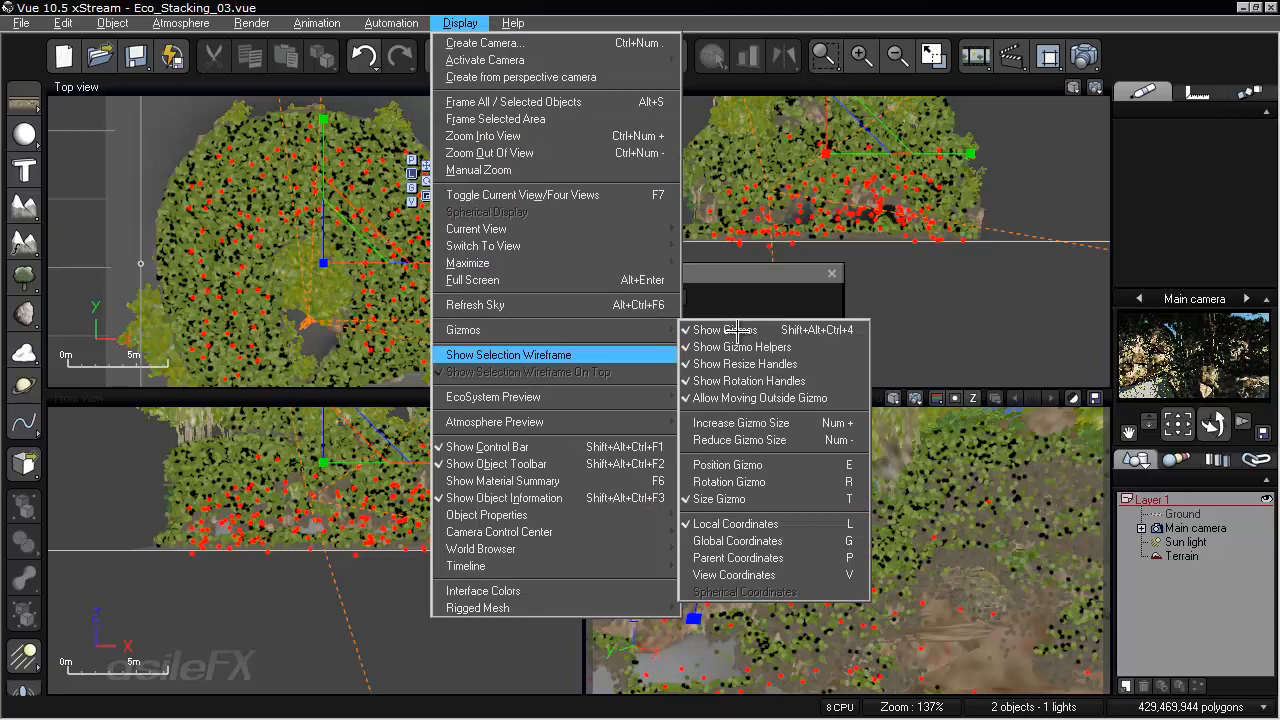
{"action": "left_click", "coordinate": [723, 7]}
- Examine the size gizmo and numeric position of the selected EcoSystem instances in the top and front views, and close the selector
{"action": "right_click_drag", "start_coordinate": [453, 187], "coordinate": [437, 193]}
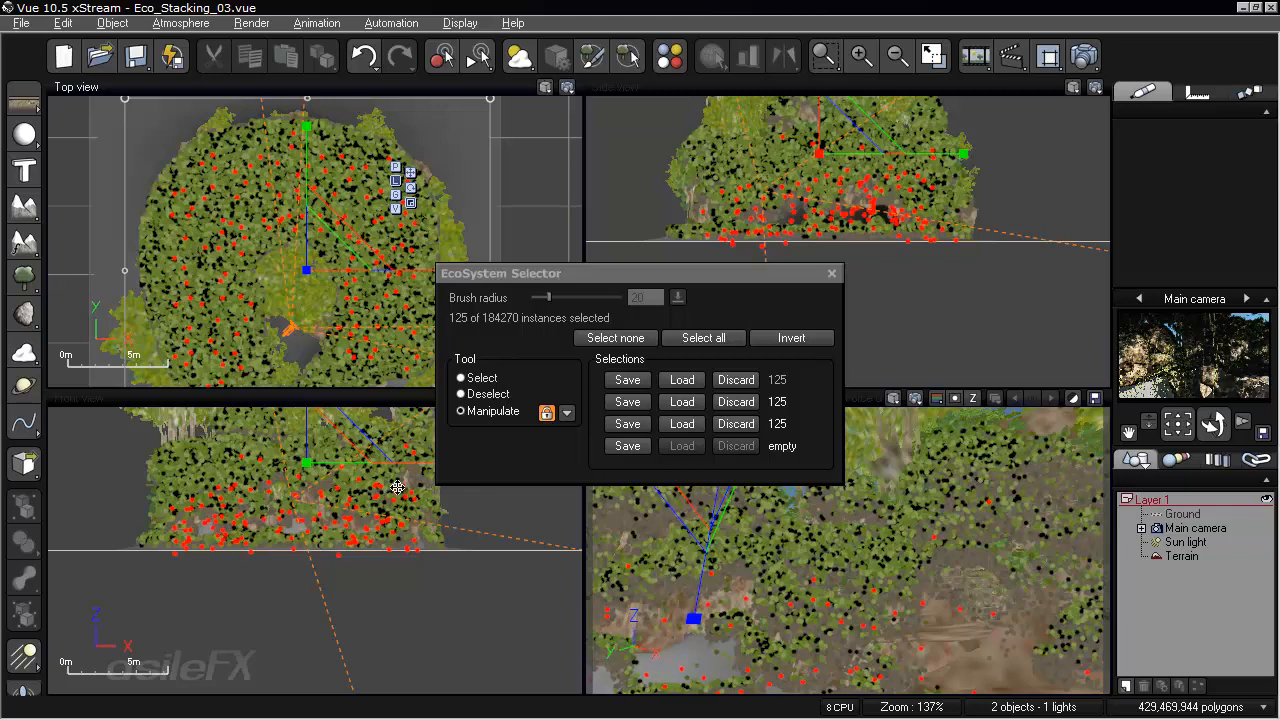
{"action": "scroll", "coordinate": [322, 520], "scroll_direction": "up", "scroll_amount": 5}
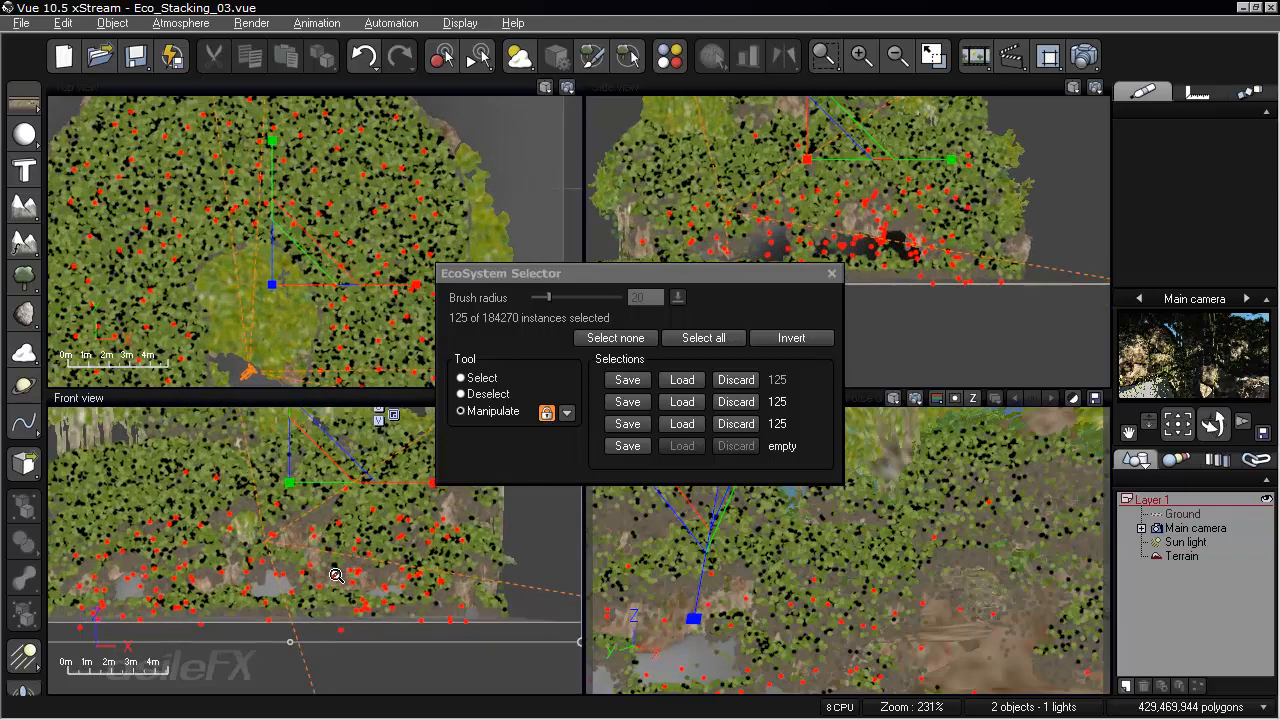
{"action": "right_click_drag", "start_coordinate": [348, 600], "coordinate": [362, 670]}
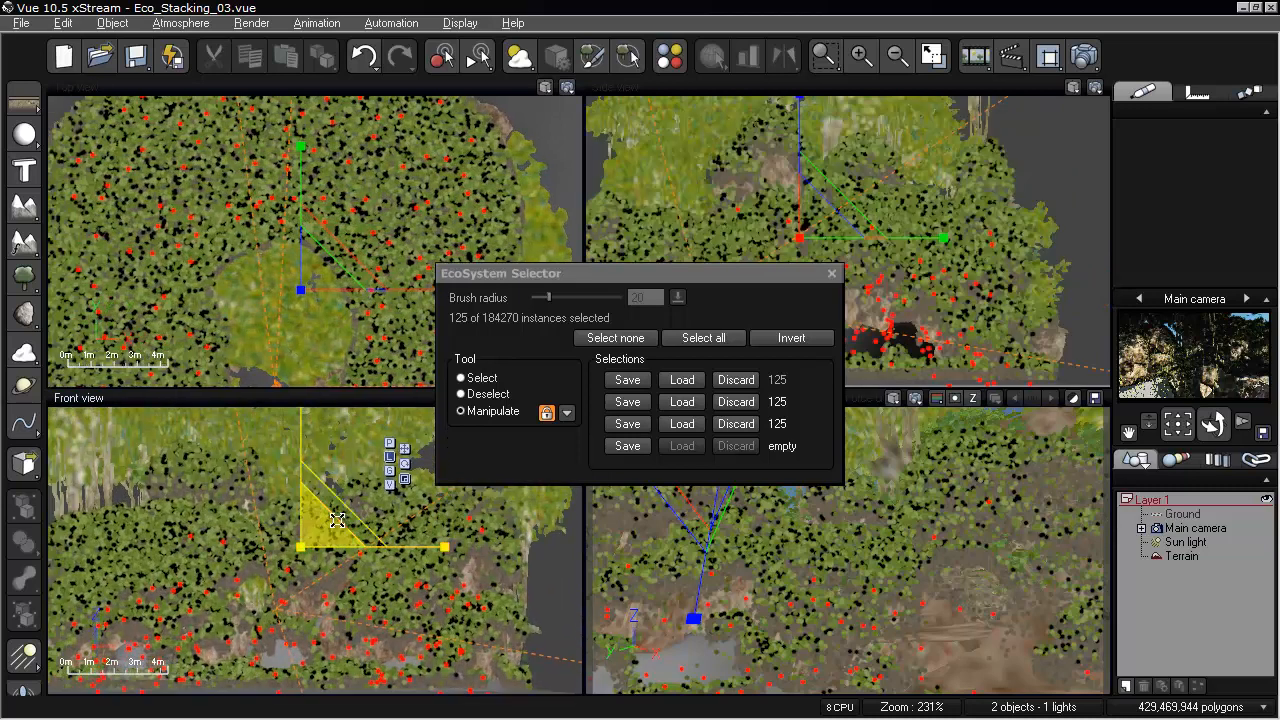
{"action": "left_click", "coordinate": [305, 291]}
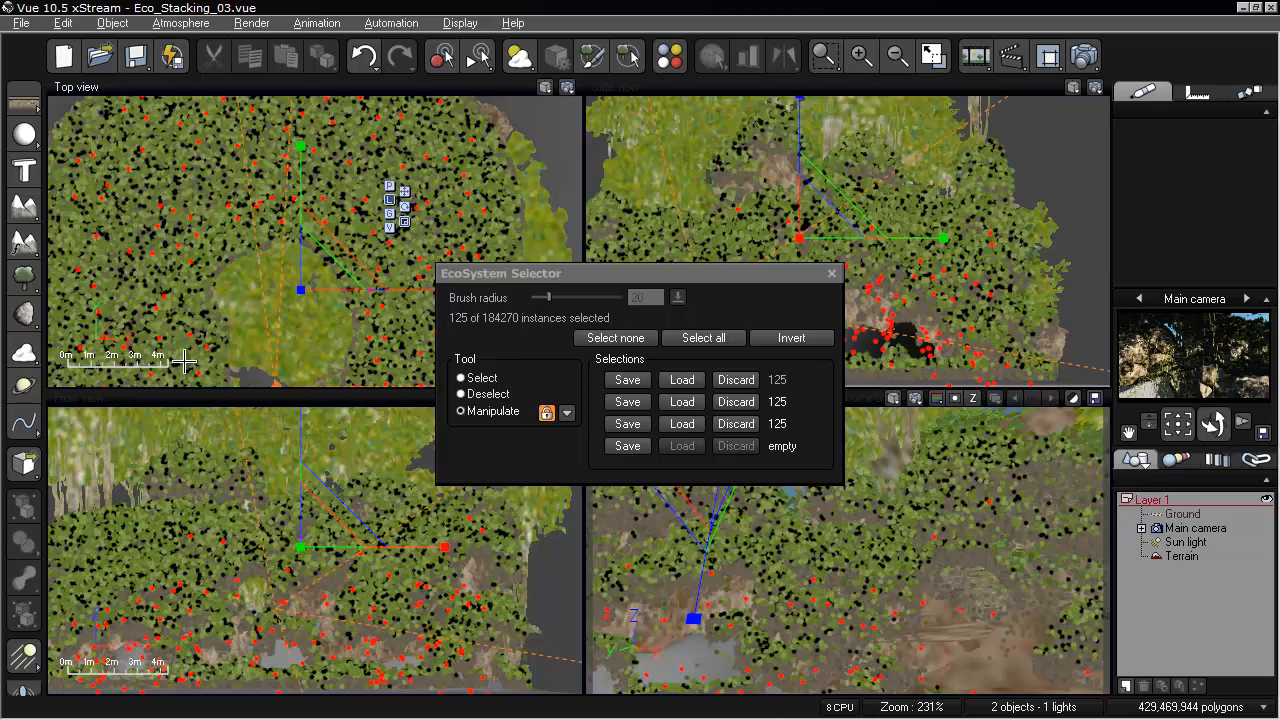
{"action": "left_click", "coordinate": [272, 302]}
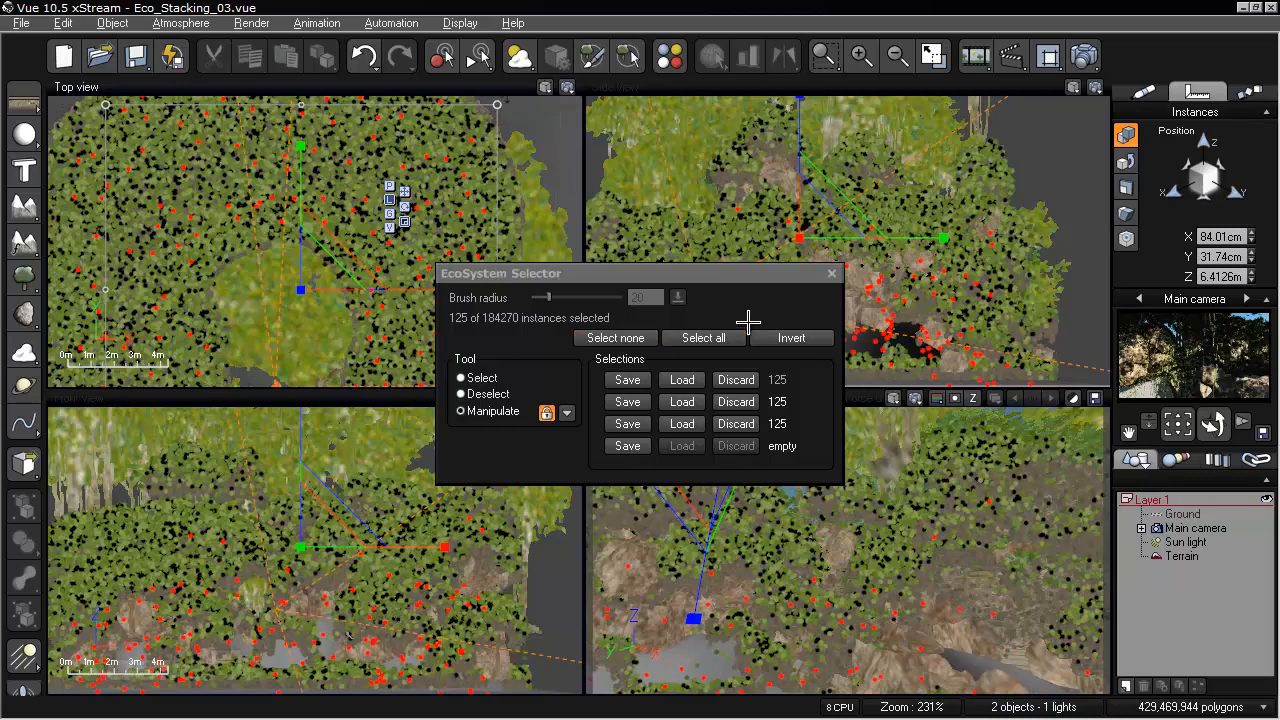
{"action": "left_click", "coordinate": [836, 270]}
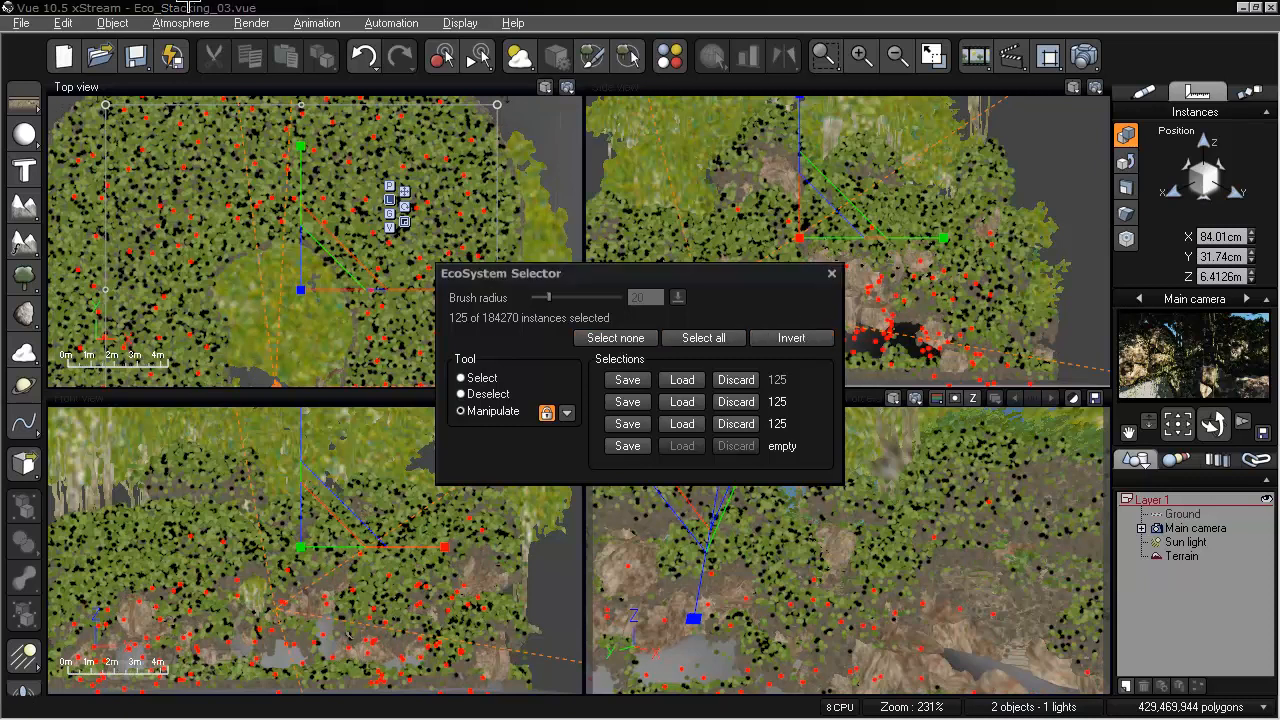
- Enlarge the main camera view and tilt the camera down to the rocks at the base of the cliffs
{"action": "left_click", "coordinate": [62, 24]}
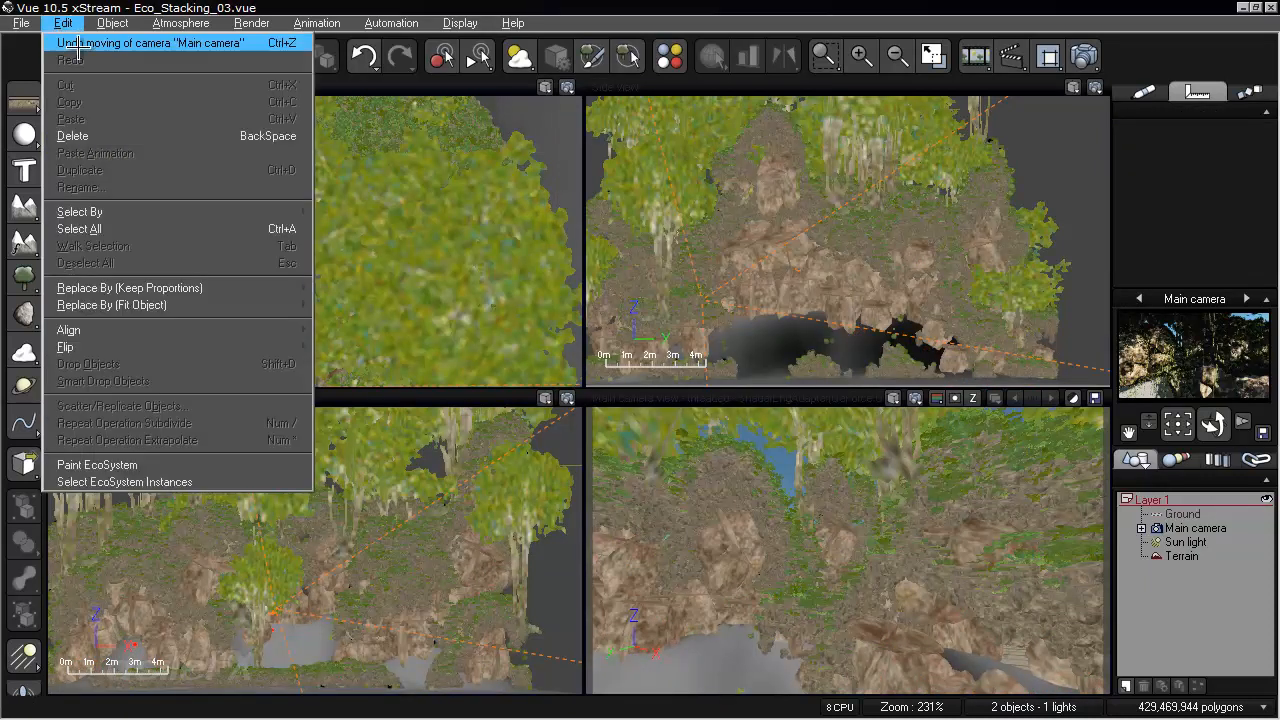
{"action": "left_click", "coordinate": [213, 8]}
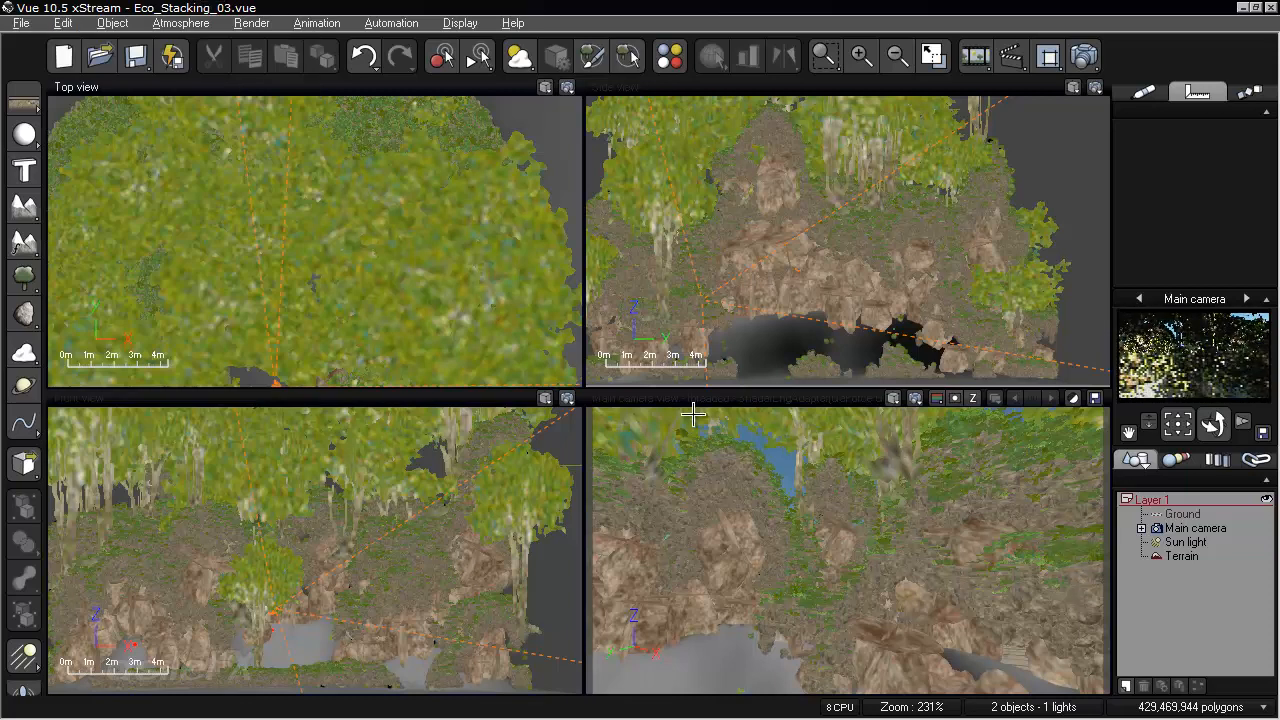
{"action": "key", "text": "F7"}
{"action": "right_click_drag", "start_coordinate": [702, 405], "coordinate": [555, 453]}
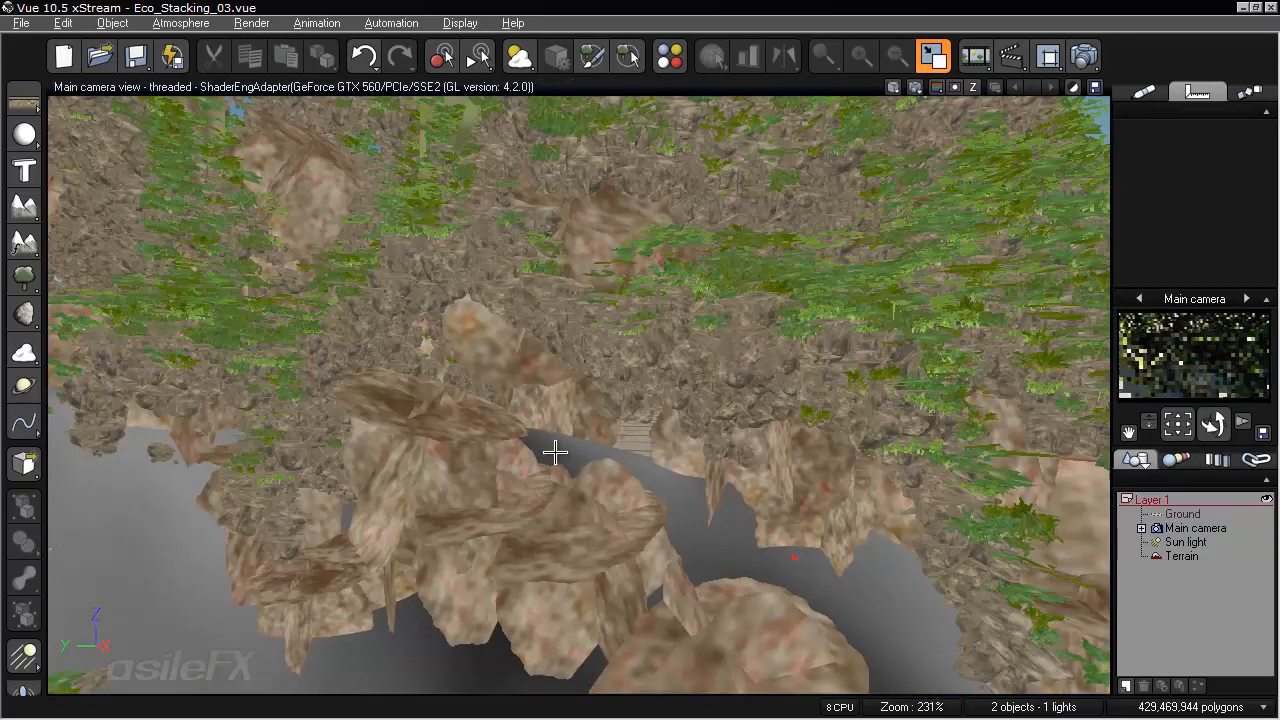
- Inspect the selected EcoSystem instances in all four views with the EcoSystem Selector in Manipulate mode, and close the selector
{"action": "left_click", "coordinate": [628, 56]}
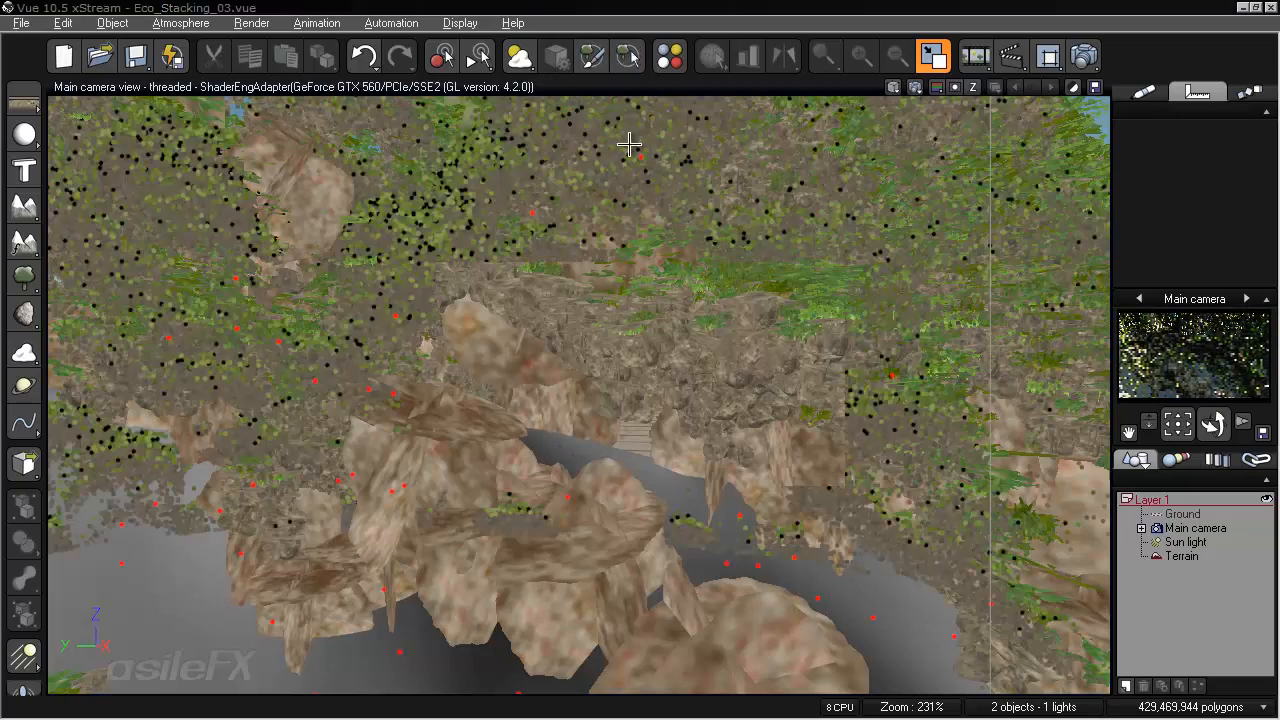
{"action": "double_click", "coordinate": [566, 86]}
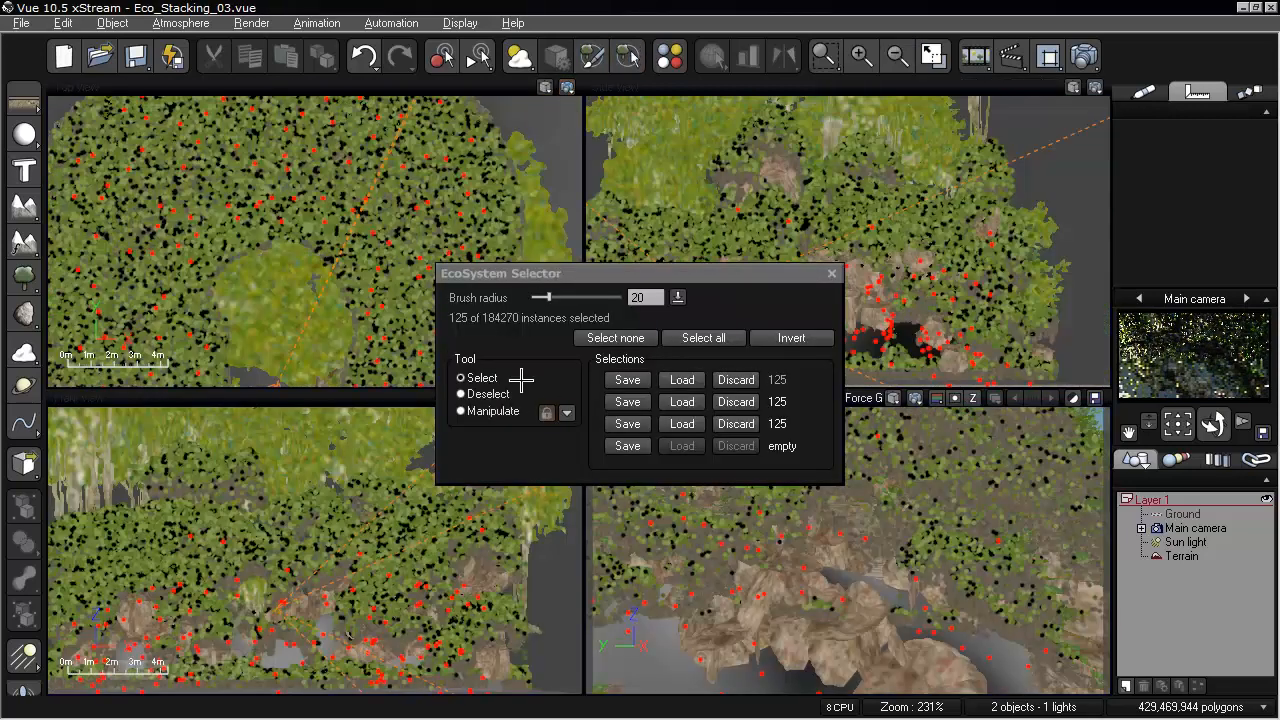
{"action": "left_click", "coordinate": [480, 412]}
{"action": "right_click_drag", "start_coordinate": [333, 318], "coordinate": [332, 249]}
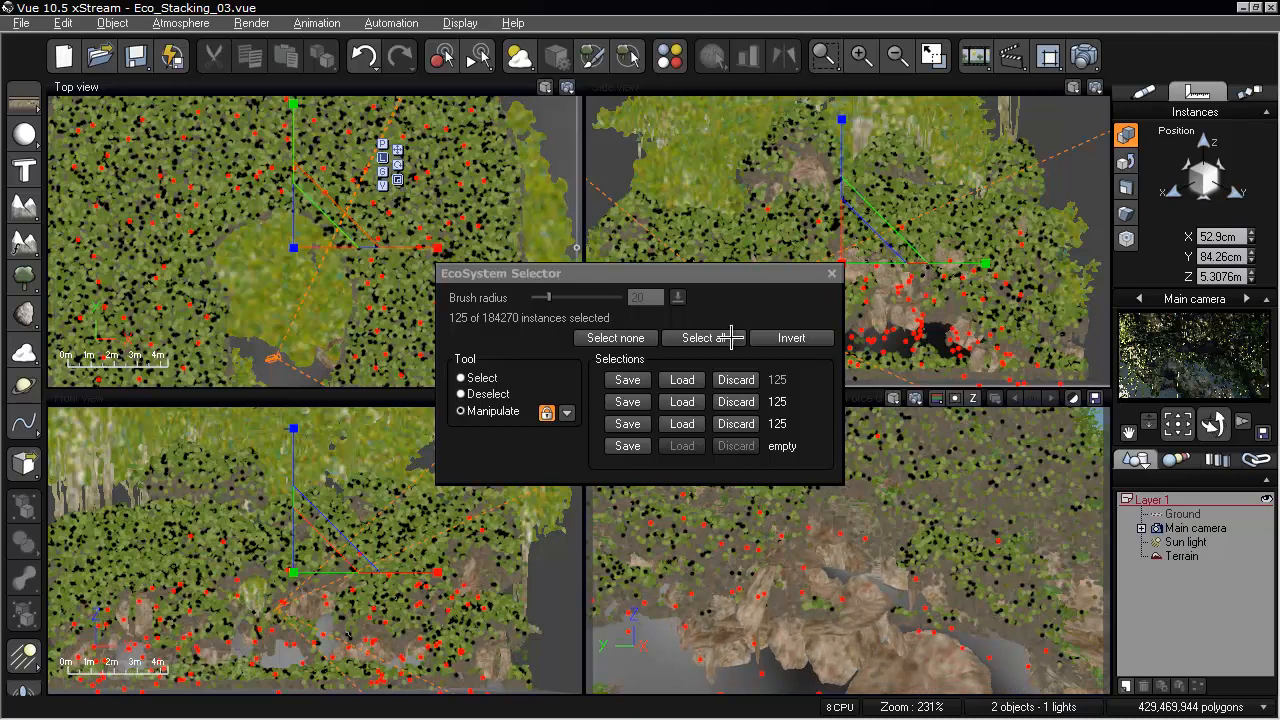
{"action": "left_click", "coordinate": [832, 274]}
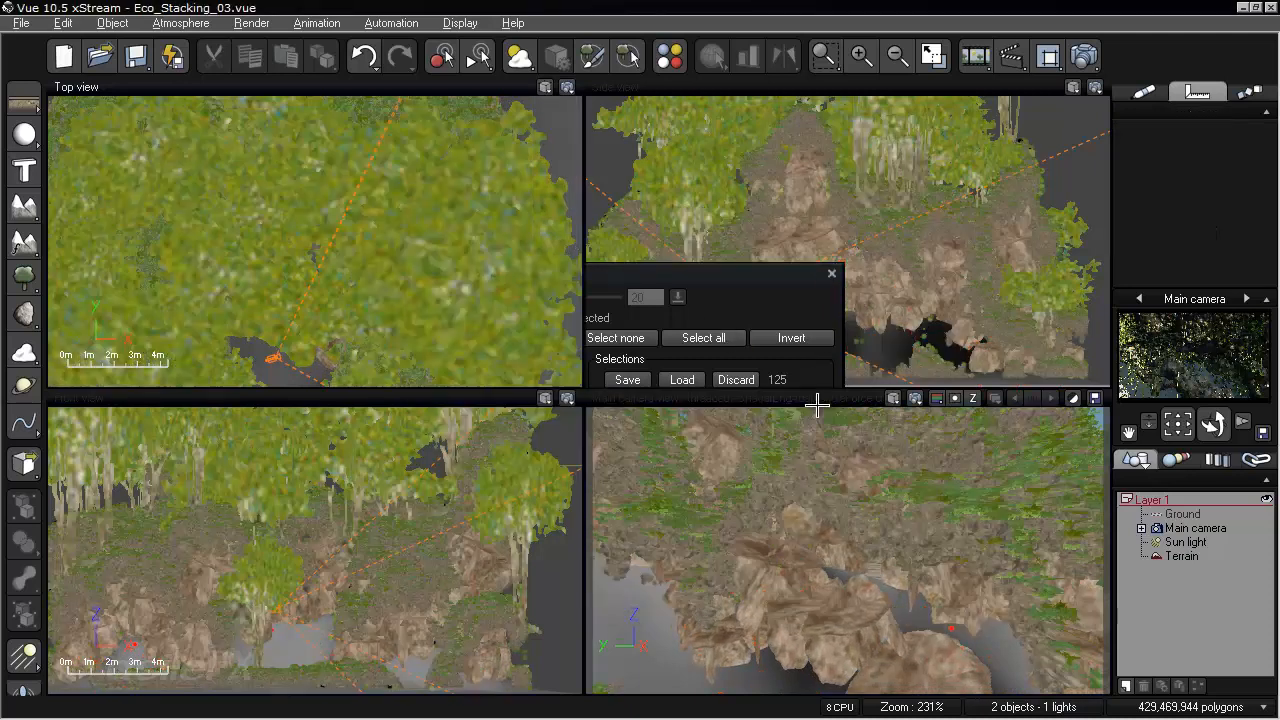
- Aim the enlarged main camera view up at the cliffs and the trees above them, render it, and close the render
{"action": "double_click", "coordinate": [818, 402]}
{"action": "right_click_drag", "start_coordinate": [690, 416], "coordinate": [884, 442]}
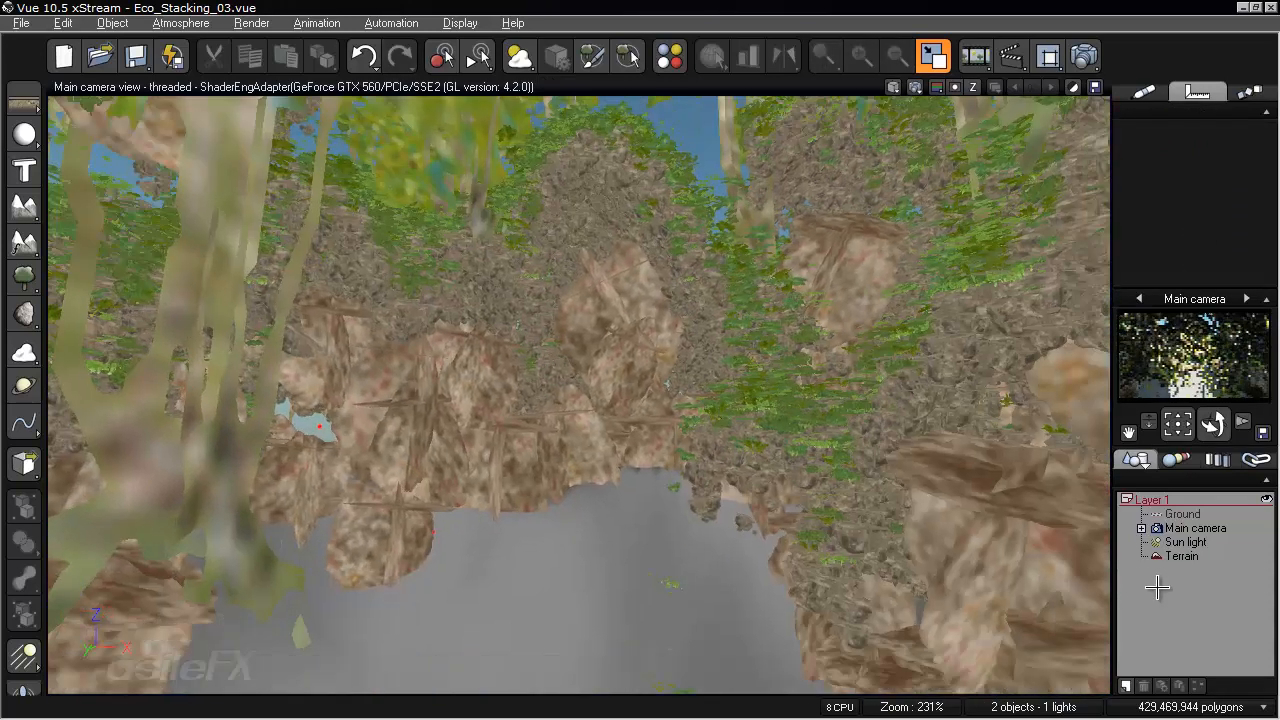
{"action": "right_click_drag", "start_coordinate": [958, 590], "coordinate": [856, 541]}
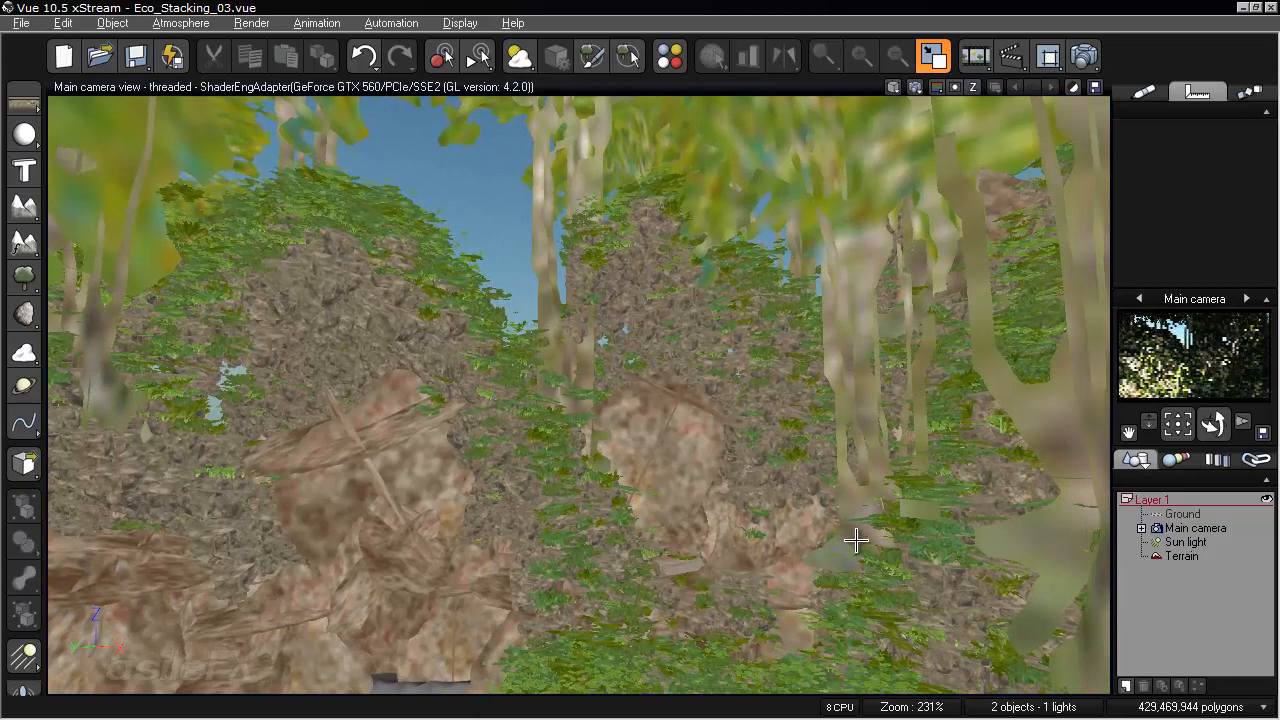
{"action": "right_click_drag", "start_coordinate": [856, 540], "coordinate": [921, 521]}
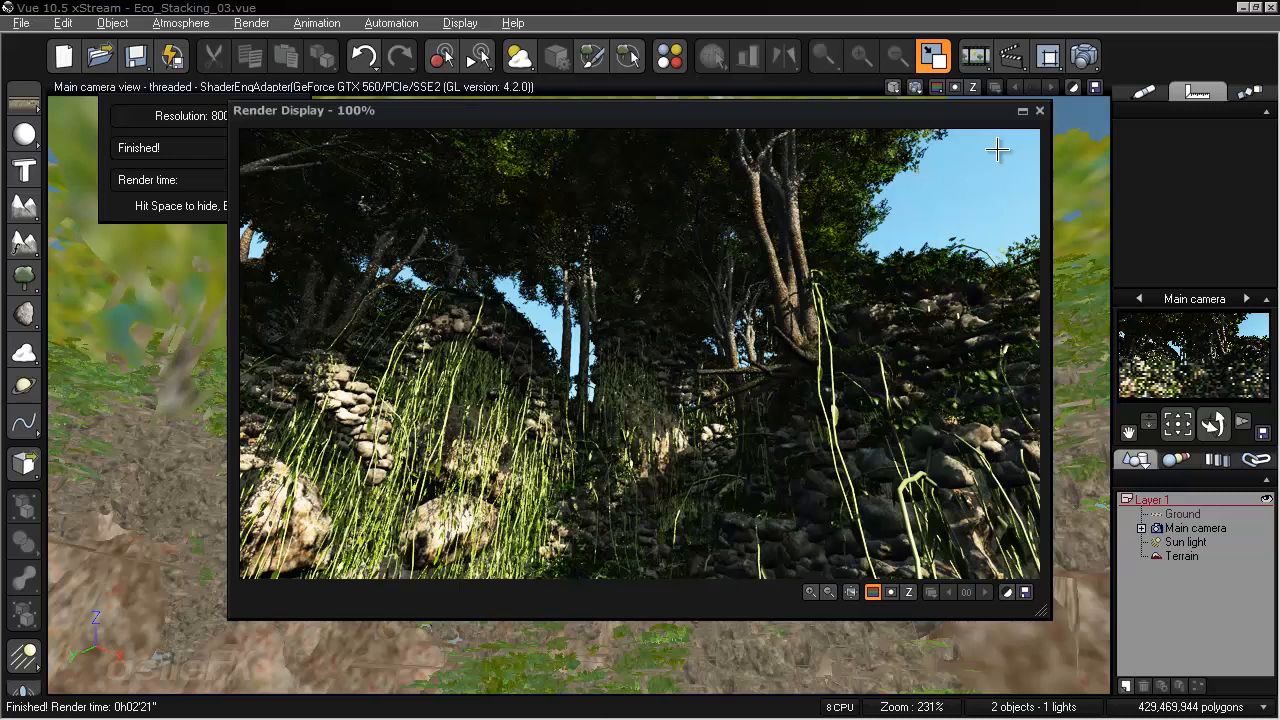
{"action": "left_click", "coordinate": [1036, 111]}
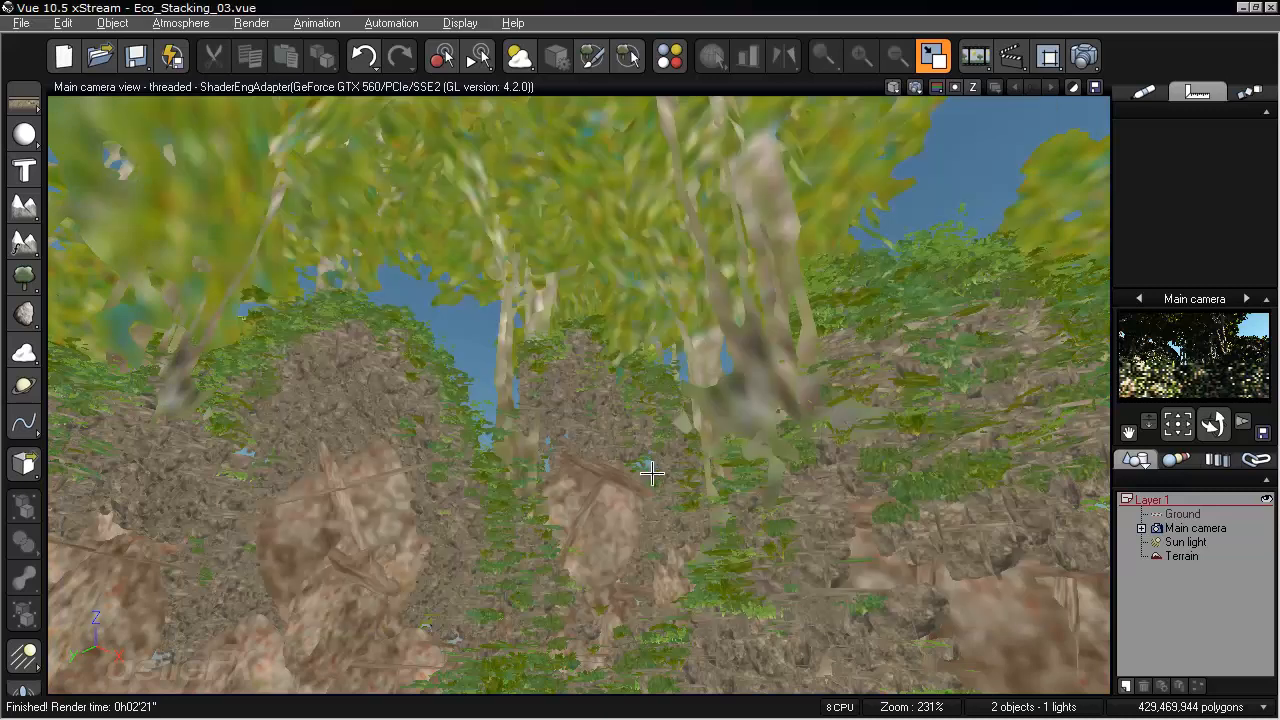
- Stretch the selected rock instances vertically in the front view with the EcoSystem Selector in Manipulate mode, and close the selector
{"action": "left_click", "coordinate": [628, 56]}
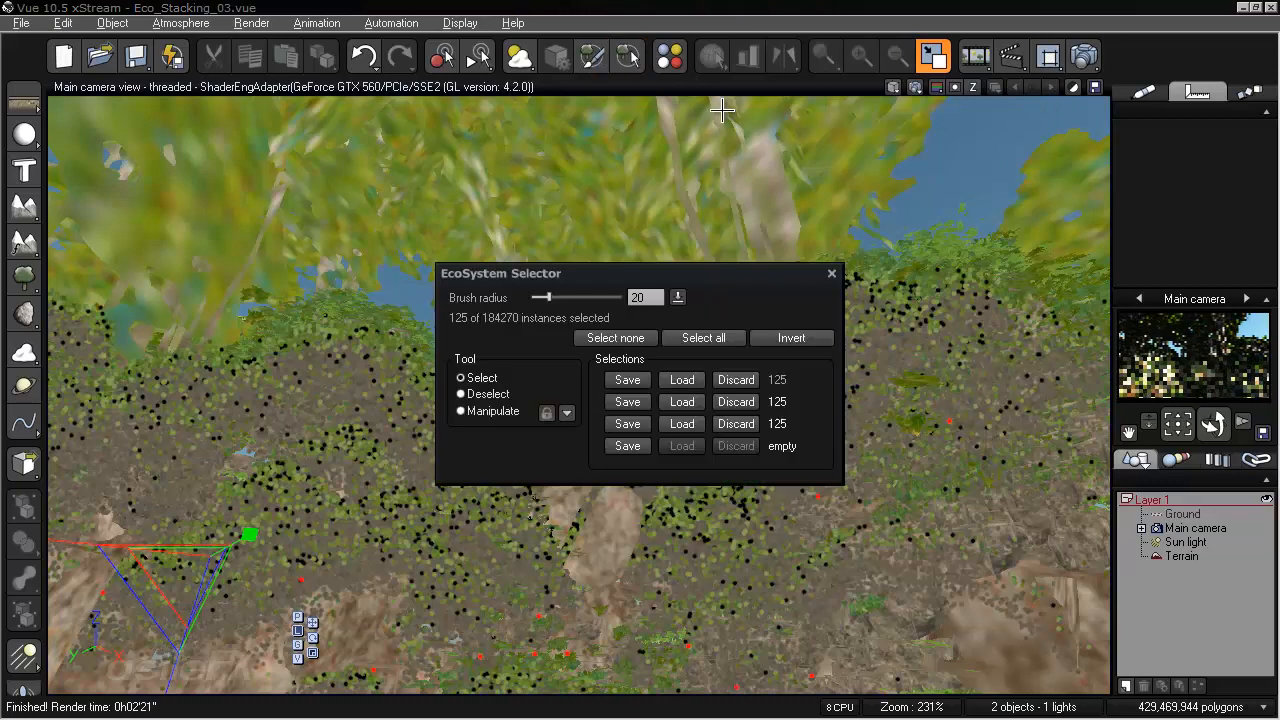
{"action": "double_click", "coordinate": [689, 86]}
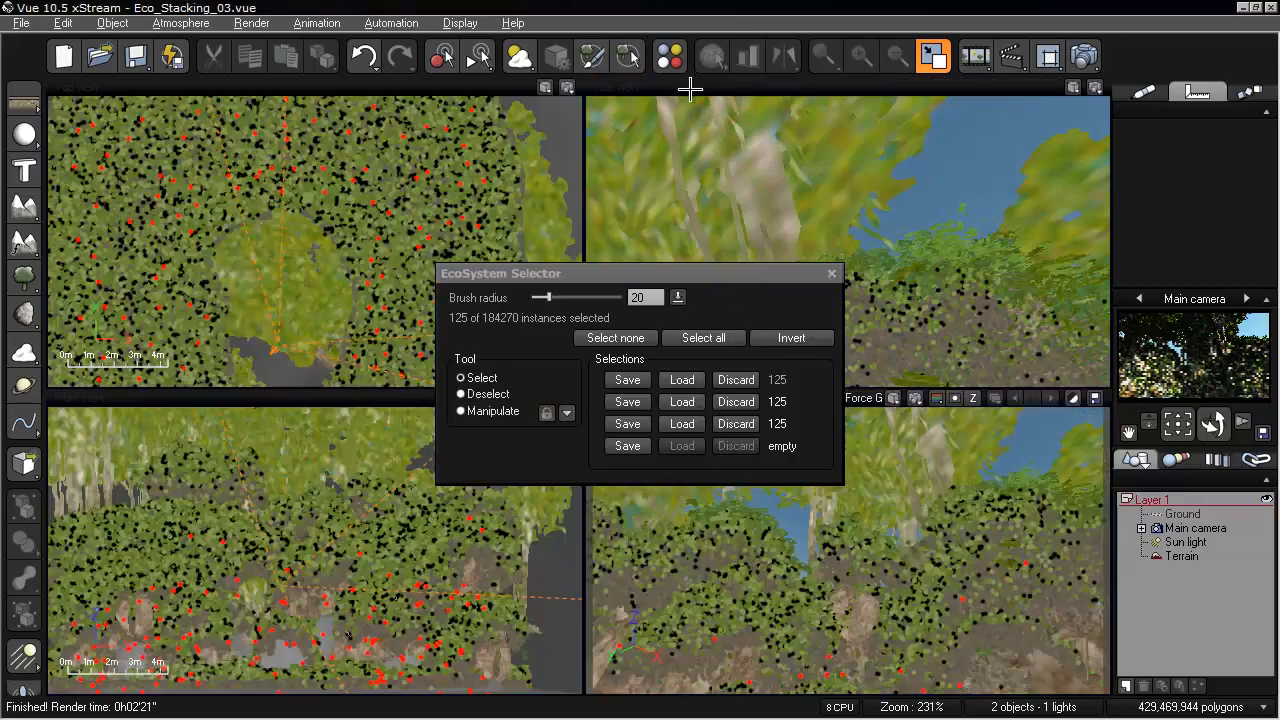
{"action": "left_click", "coordinate": [490, 411]}
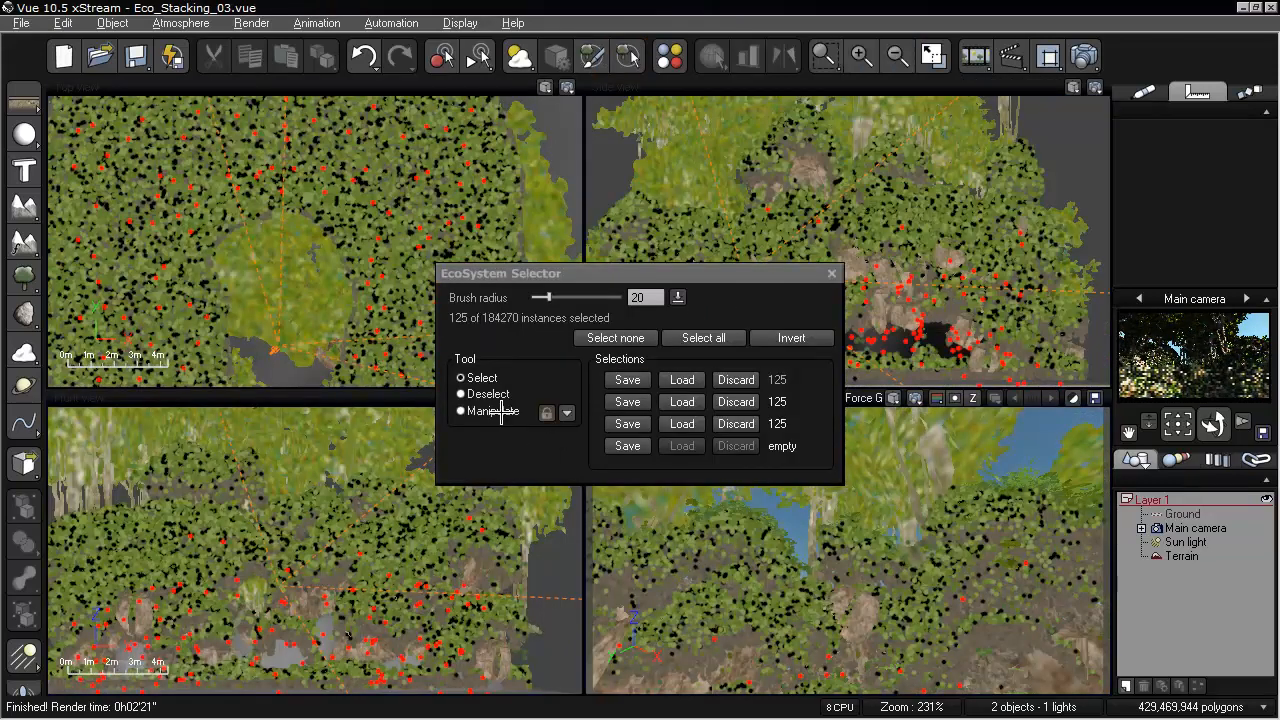
{"action": "left_click", "coordinate": [478, 617]}
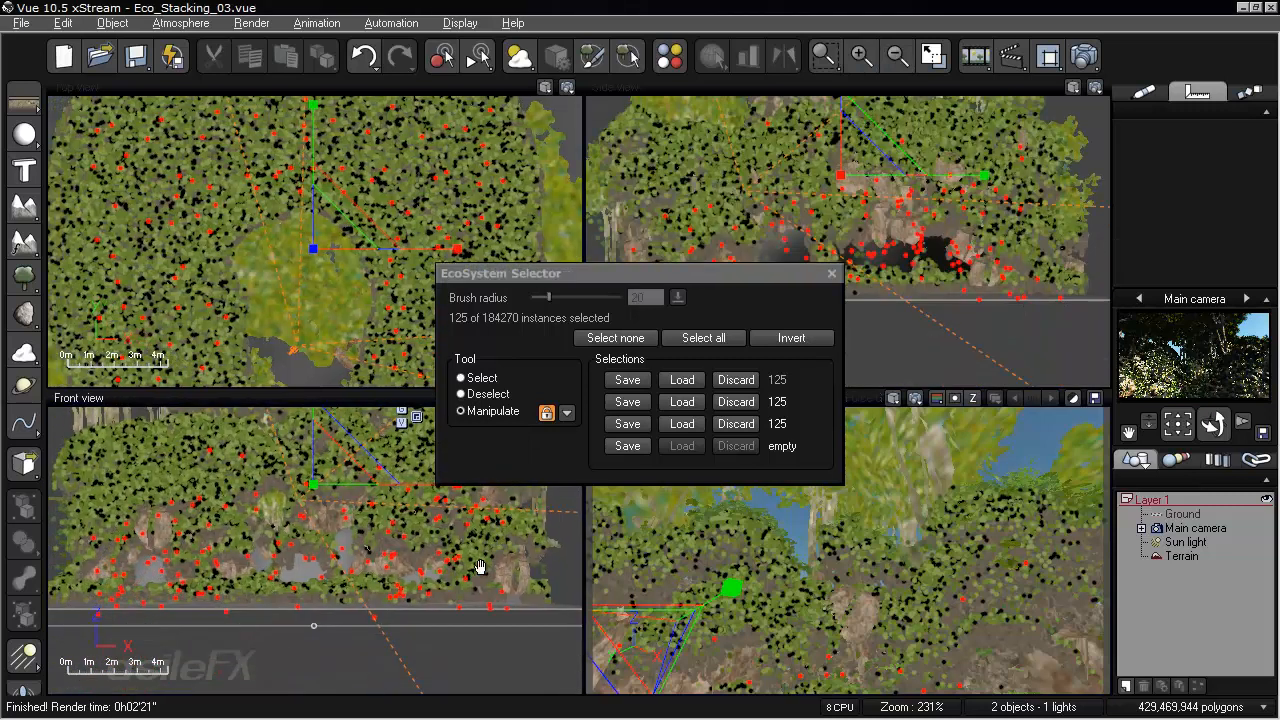
{"action": "right_click_drag", "start_coordinate": [477, 618], "coordinate": [476, 634]}
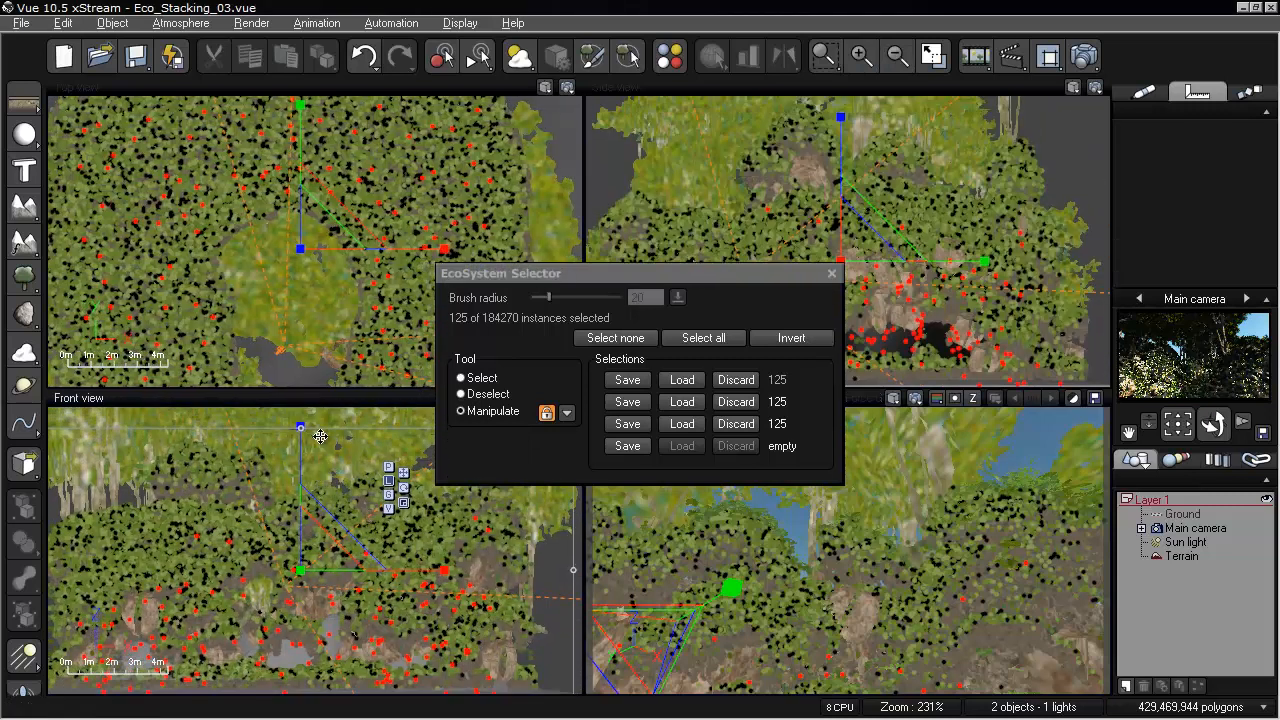
{"action": "left_click", "coordinate": [303, 466]}
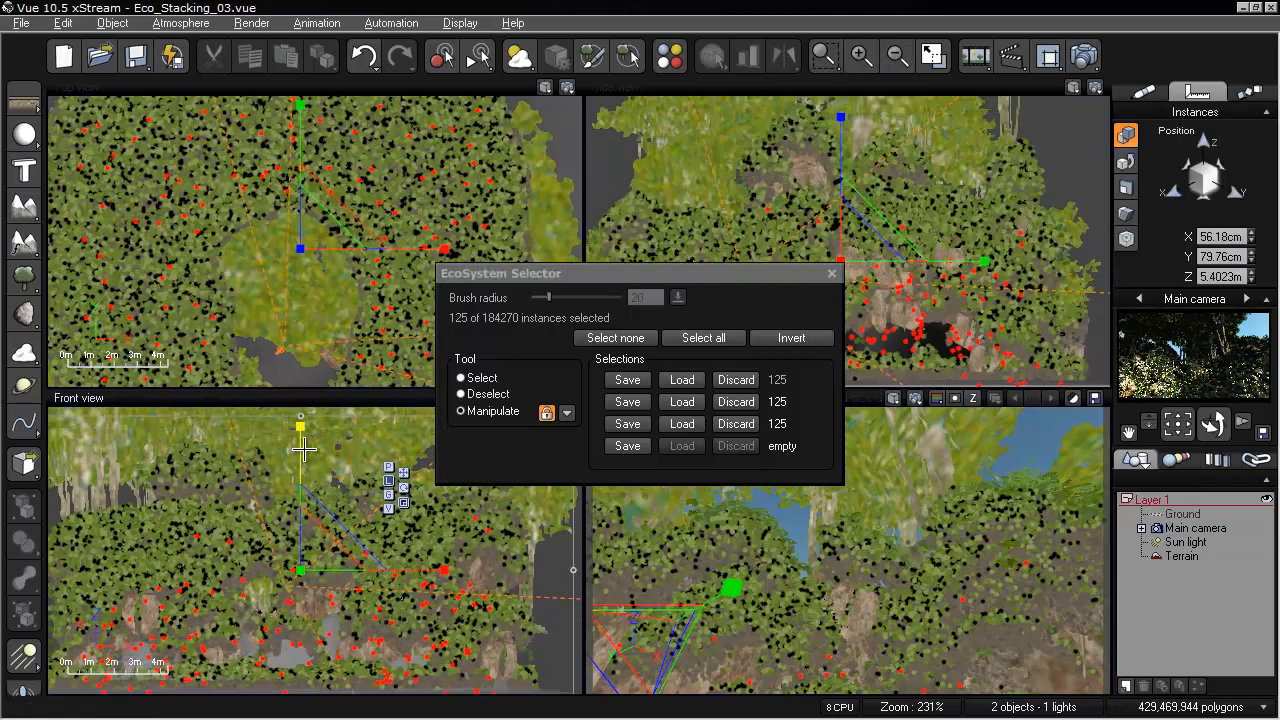
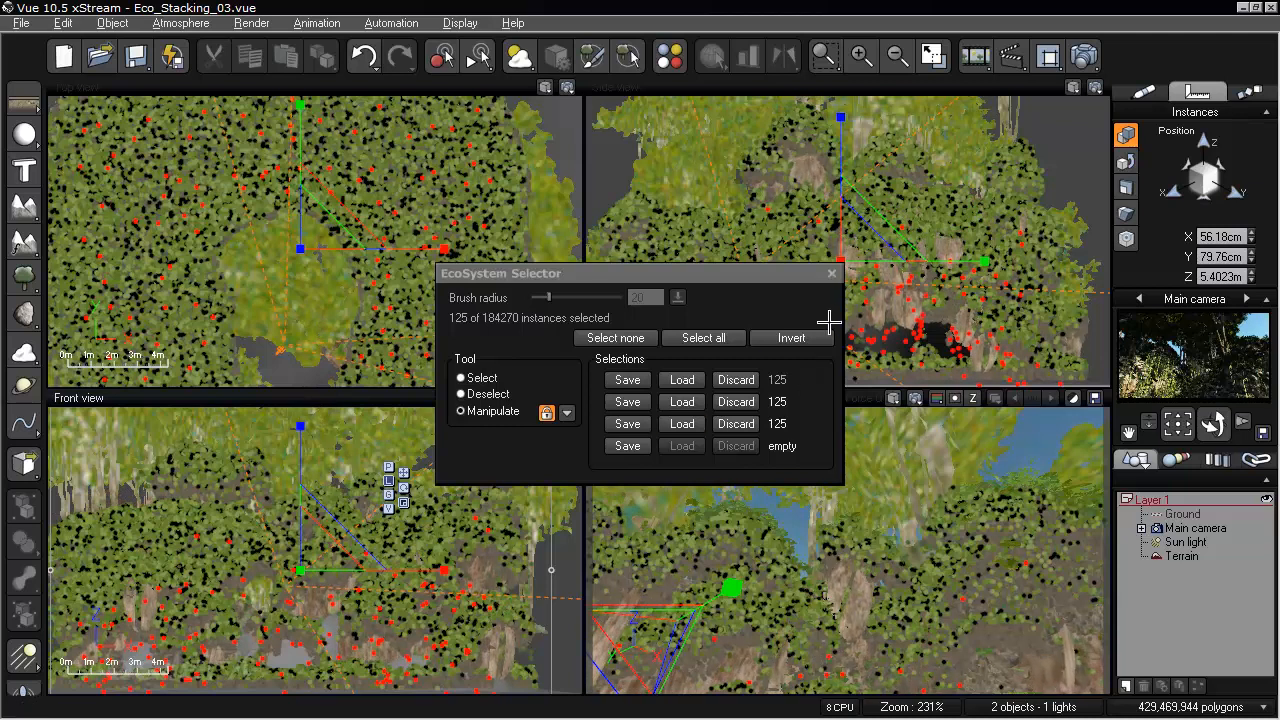
{"action": "left_click", "coordinate": [831, 273]}
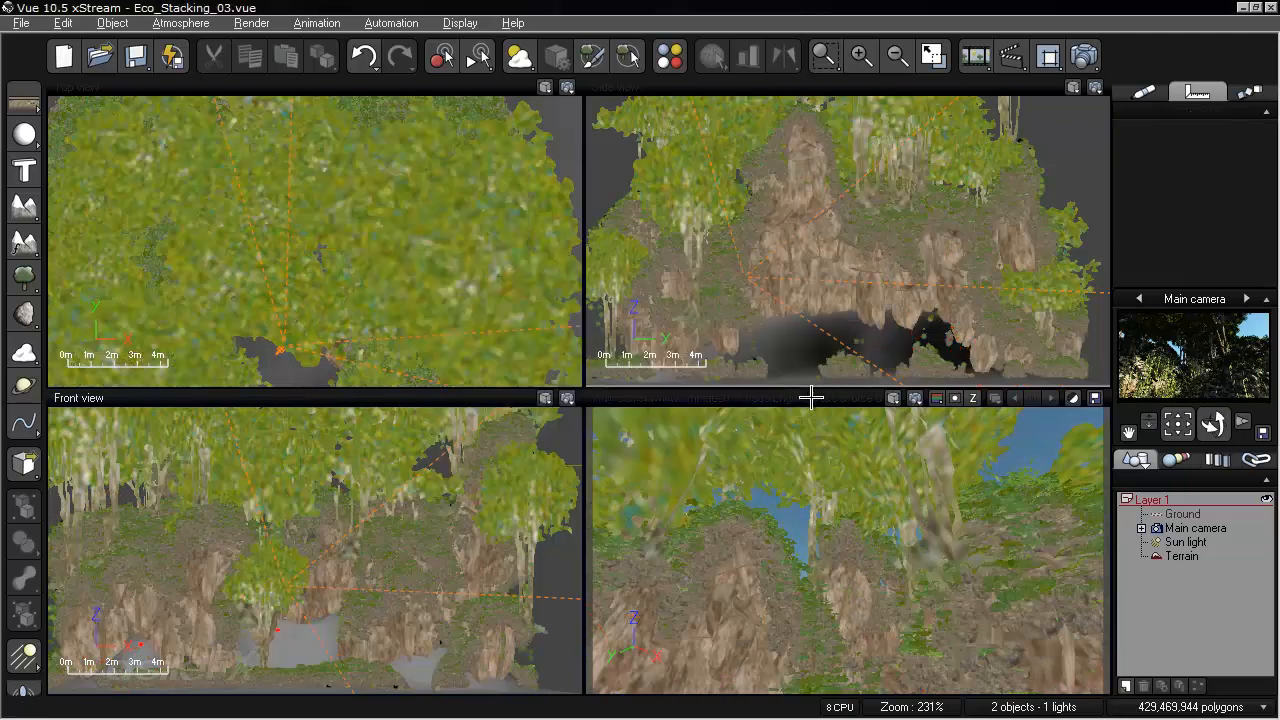
- Turn the enlarged main camera view towards the tall trees between the cliffs, render the stretched rocks, and close the render
{"action": "double_click", "coordinate": [812, 400]}
{"action": "right_click_drag", "start_coordinate": [839, 506], "coordinate": [866, 462]}
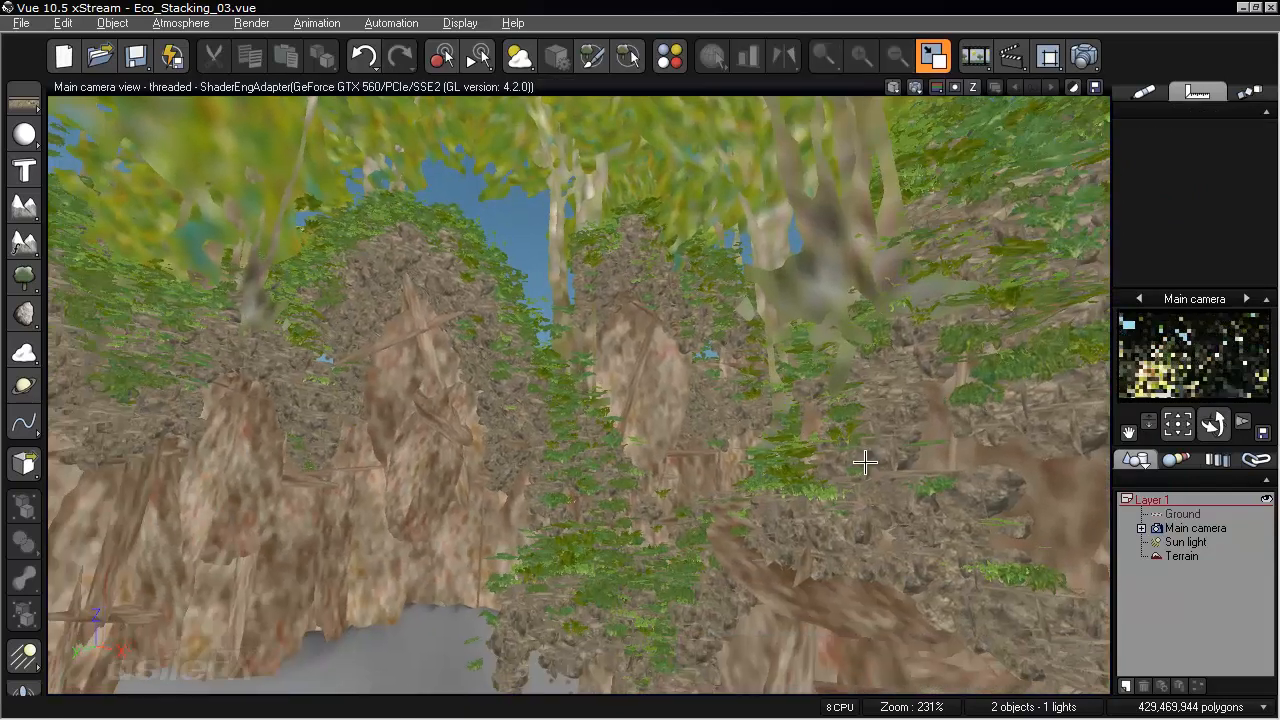
{"action": "right_click_drag", "start_coordinate": [847, 468], "coordinate": [767, 455]}
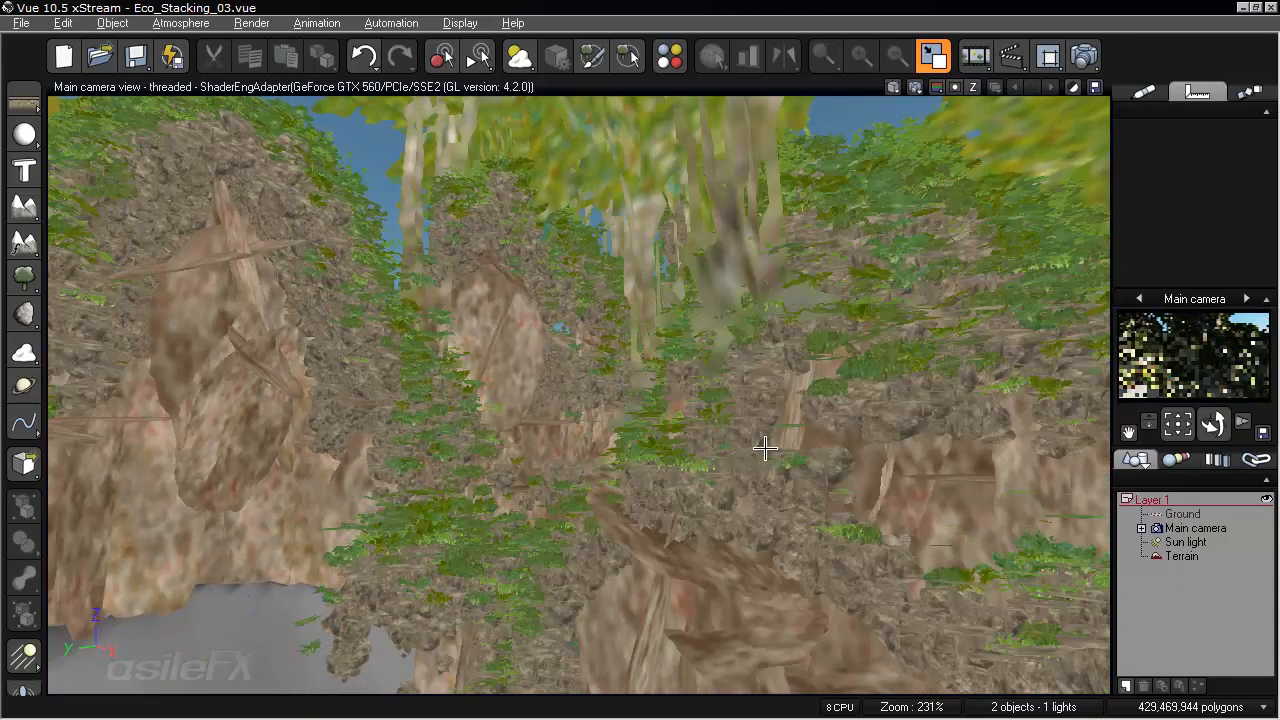
{"action": "right_click_drag", "start_coordinate": [764, 452], "coordinate": [713, 482]}
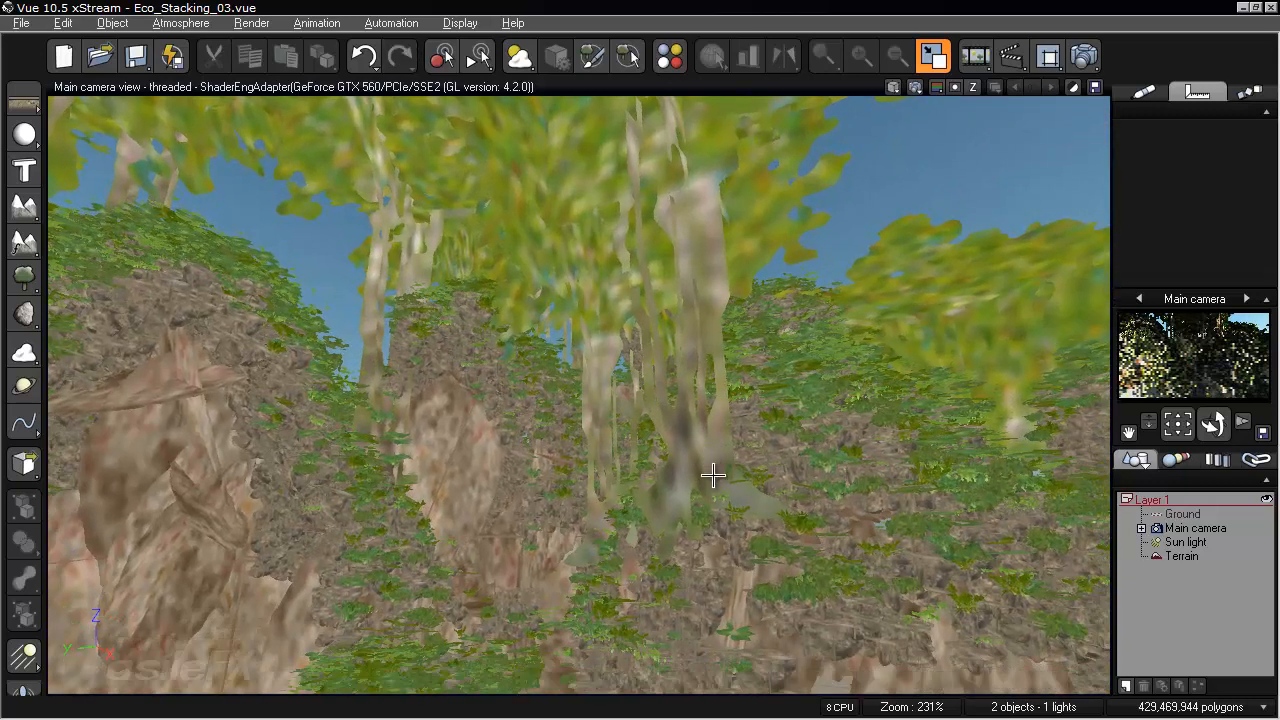
{"action": "key", "text": "ctrl+F9"}
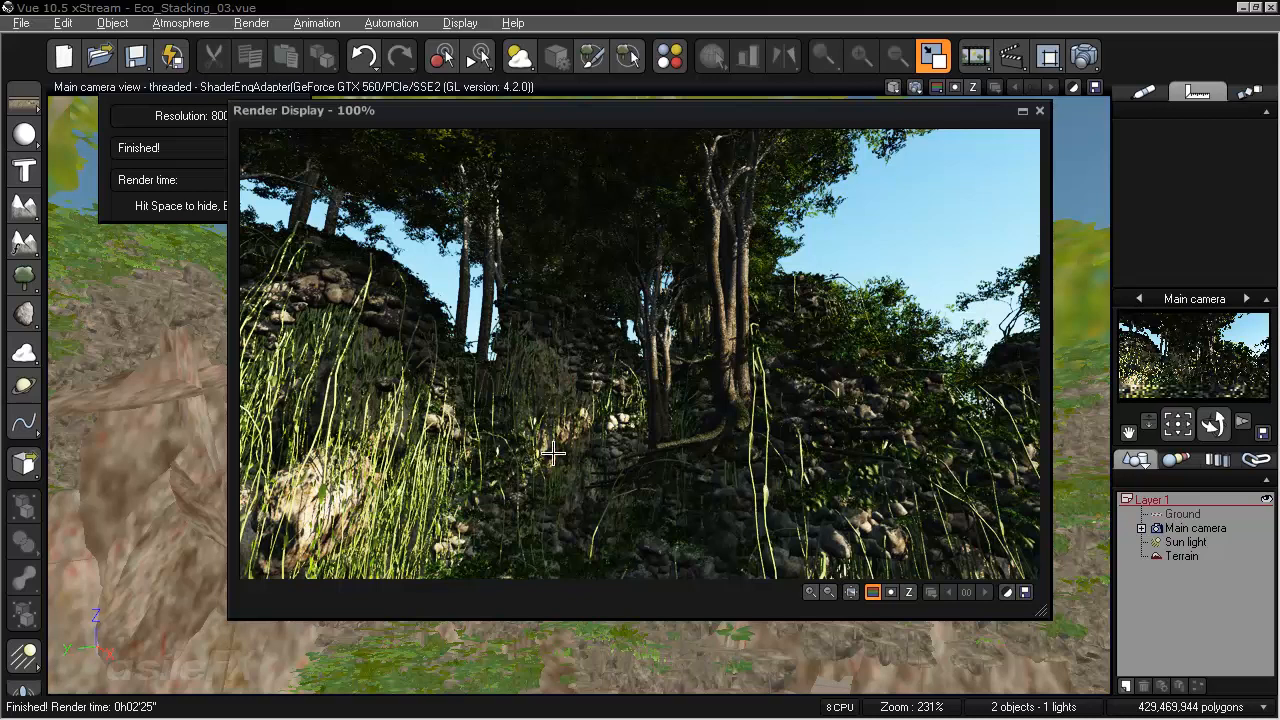
{"action": "left_click", "coordinate": [1037, 110]}
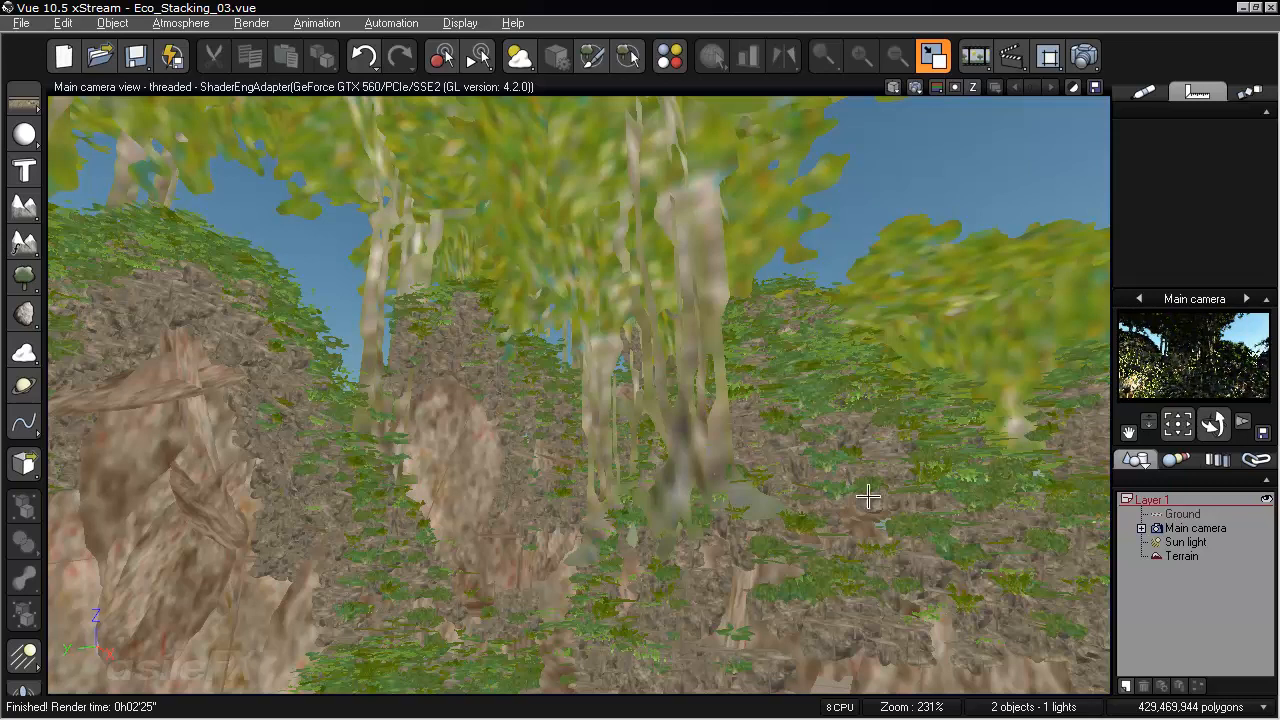
- Open the Terrain's EcoSystem material, review the Terrain eco layer's presence settings, and accept the material
{"action": "left_click", "coordinate": [1180, 556]}
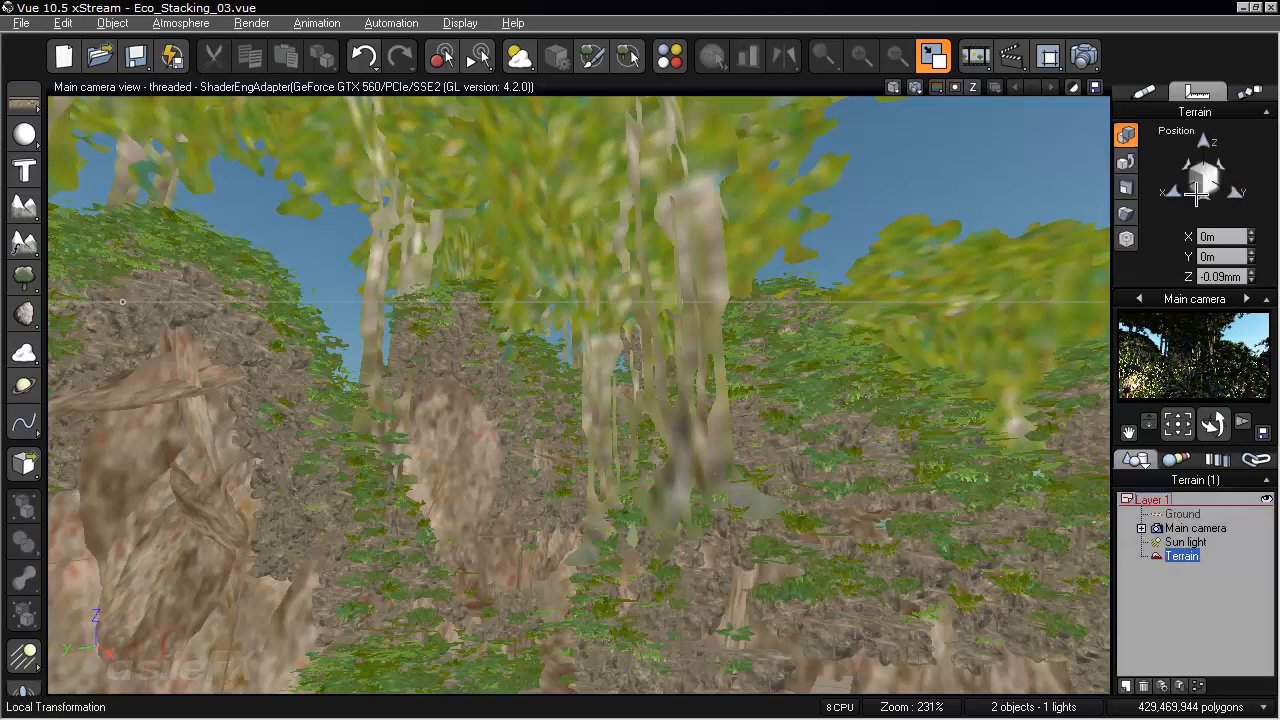
{"action": "left_click", "coordinate": [1144, 91]}
{"action": "double_click", "coordinate": [1194, 152]}
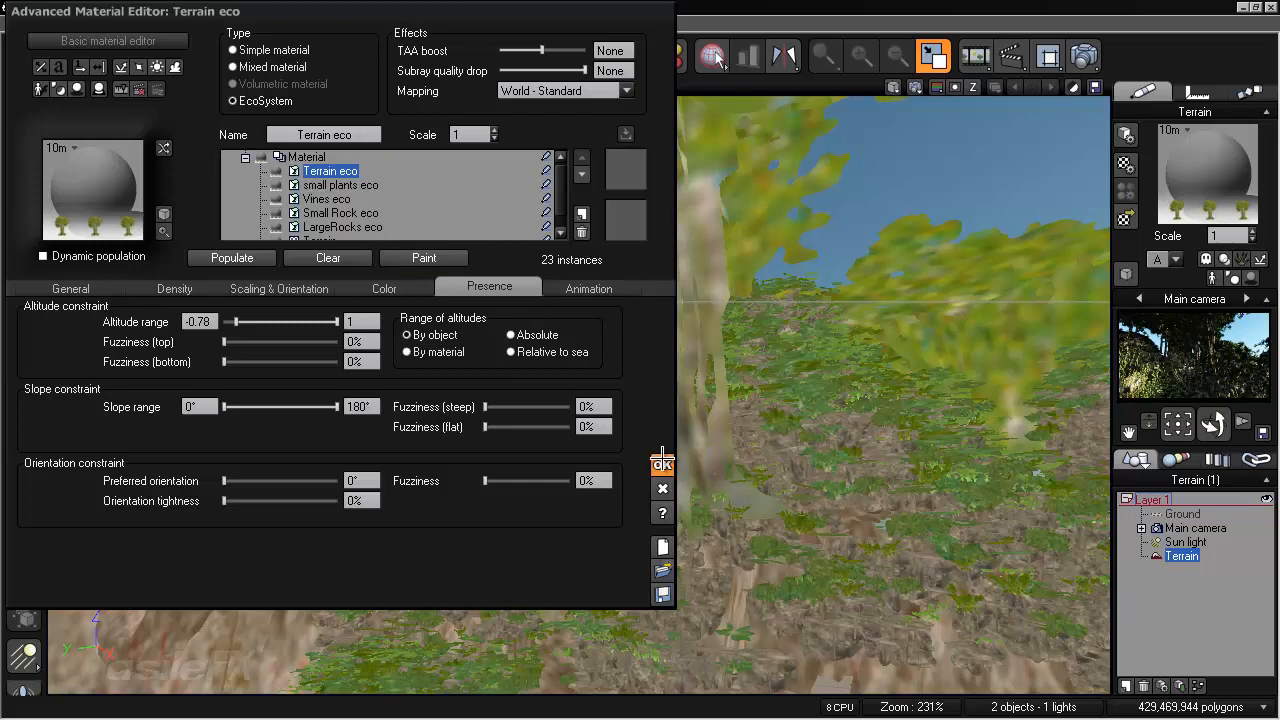
{"action": "left_click", "coordinate": [662, 463]}
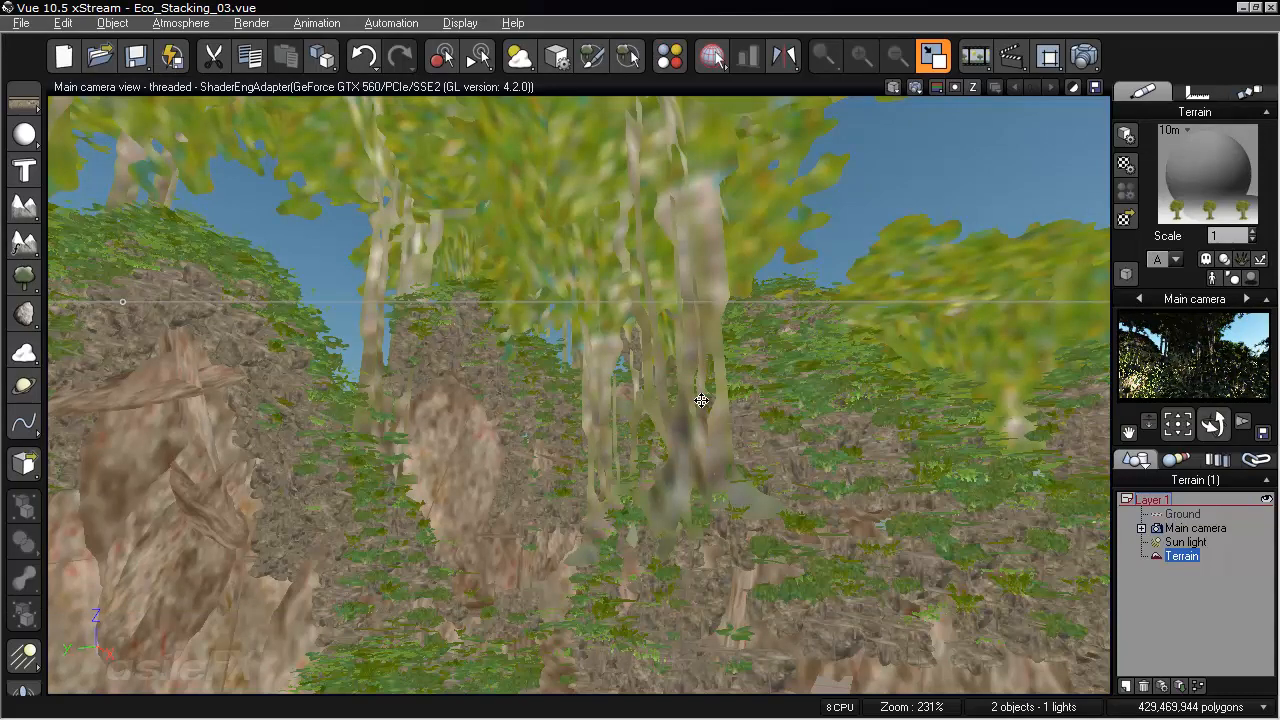
- Open the EcoSystem Painter for the Vines eco layer, check its Brush options, and close the painter and the material editor
{"action": "right_click_drag", "start_coordinate": [724, 421], "coordinate": [807, 401]}
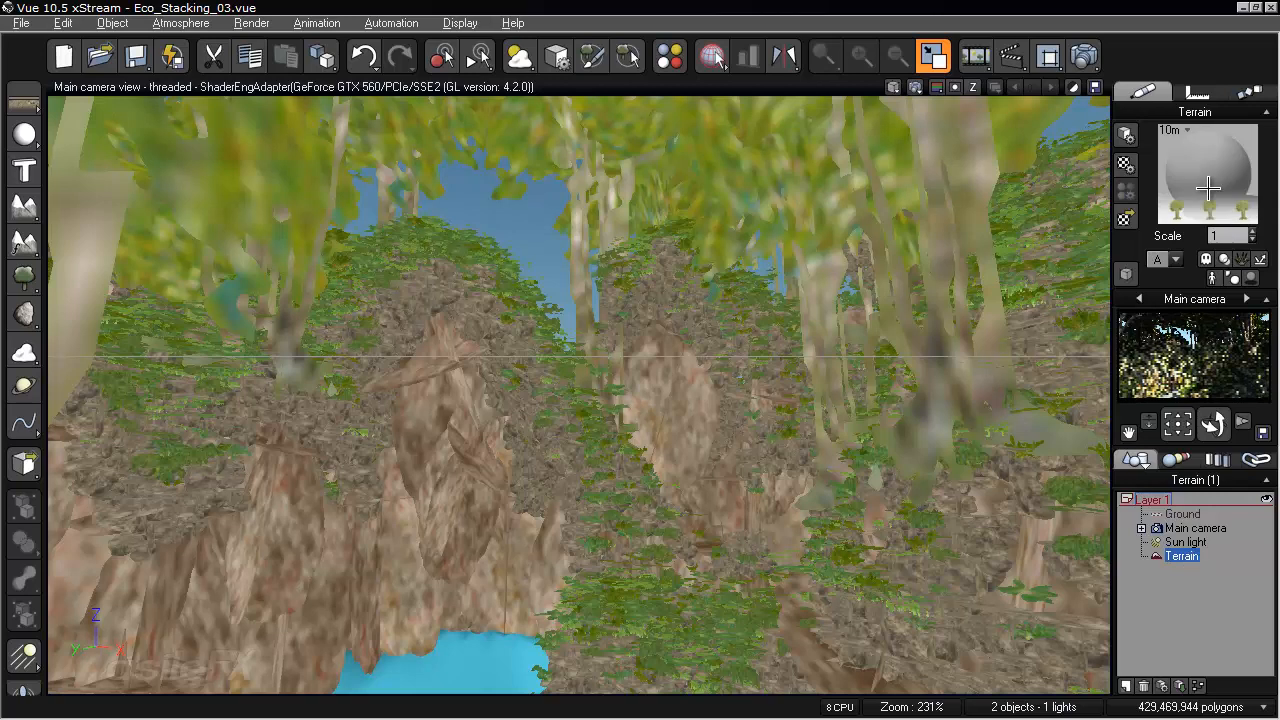
{"action": "right_click", "coordinate": [1197, 181]}
{"action": "left_click", "coordinate": [1160, 189]}
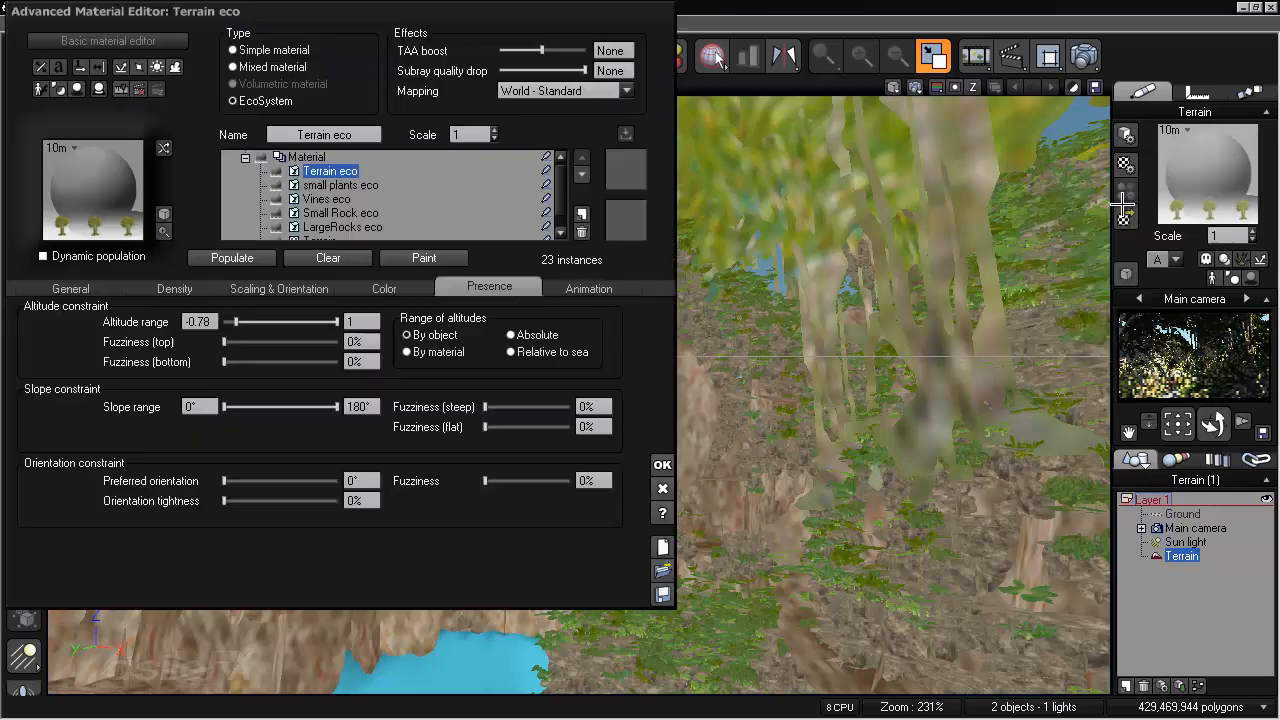
{"action": "left_click", "coordinate": [327, 199]}
{"action": "left_click", "coordinate": [419, 258]}
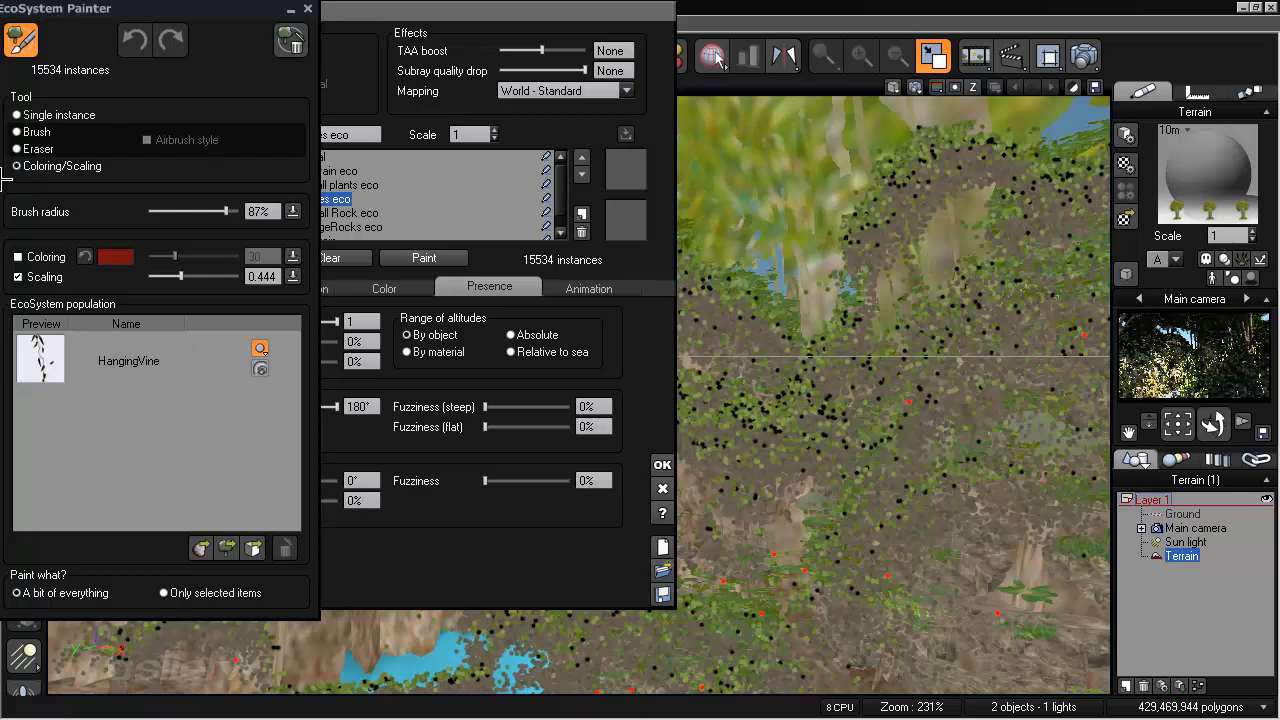
{"action": "left_click", "coordinate": [37, 133]}
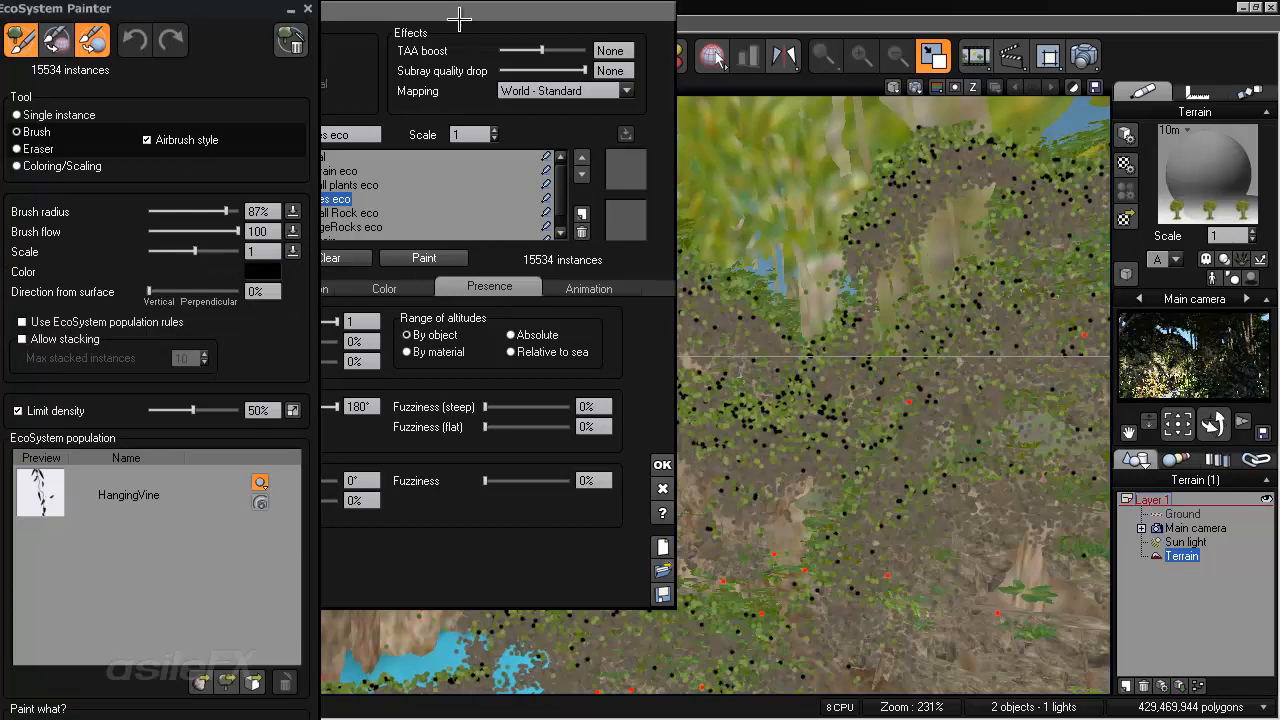
{"action": "left_click", "coordinate": [307, 8]}
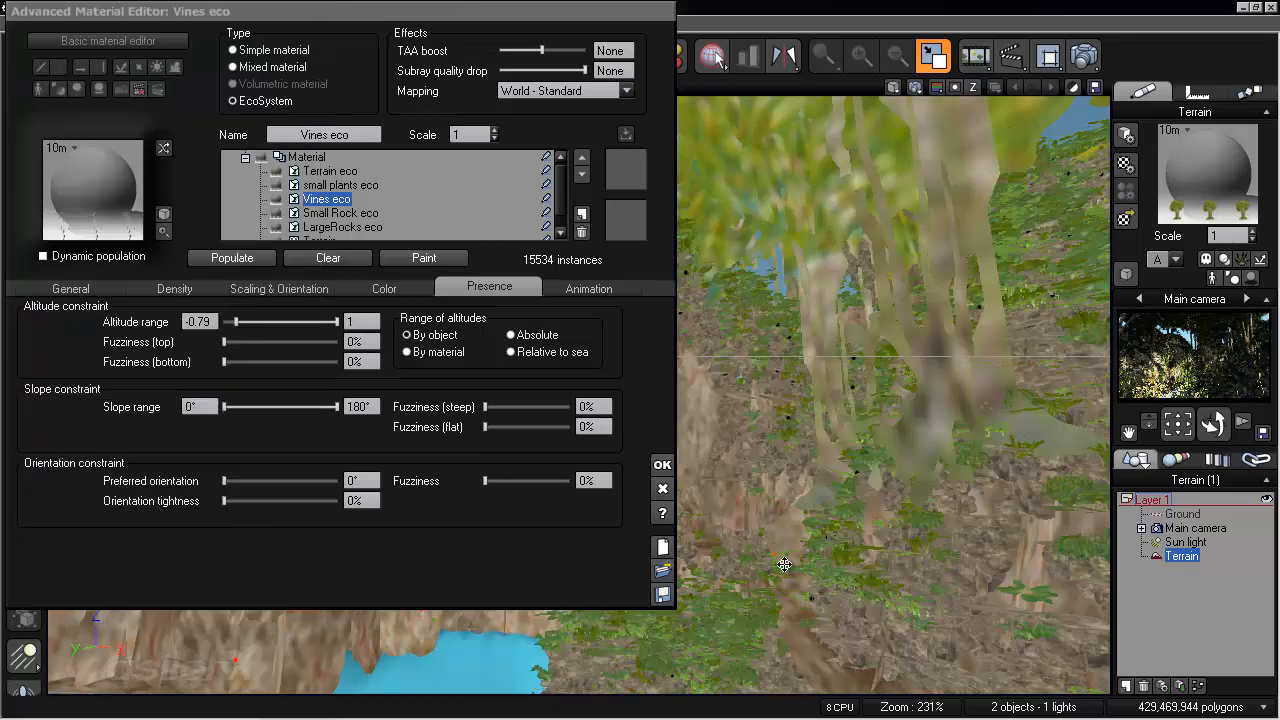
{"action": "left_click", "coordinate": [661, 462]}
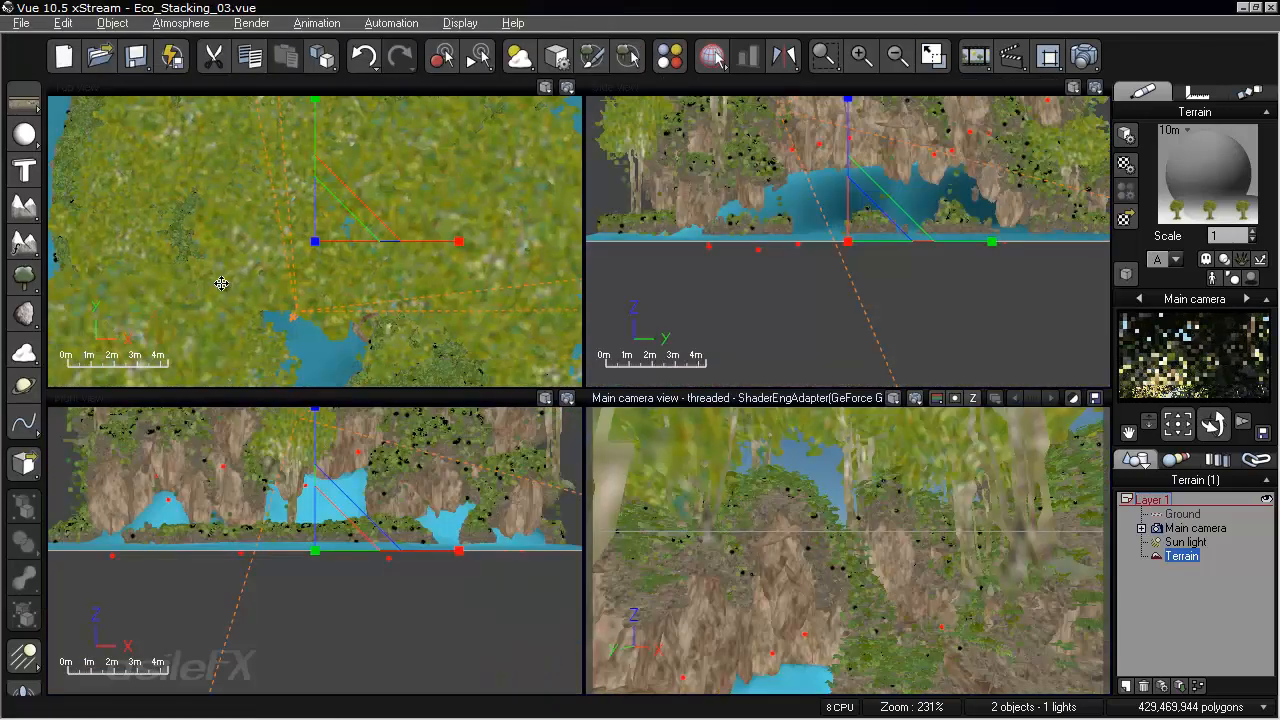
- Zoom in on the pool in the top view and frame the cliffs above the water in the front view
{"action": "right_click_drag", "start_coordinate": [481, 328], "coordinate": [397, 188]}
{"action": "scroll", "coordinate": [426, 327], "scroll_direction": "up", "scroll_amount": 4}
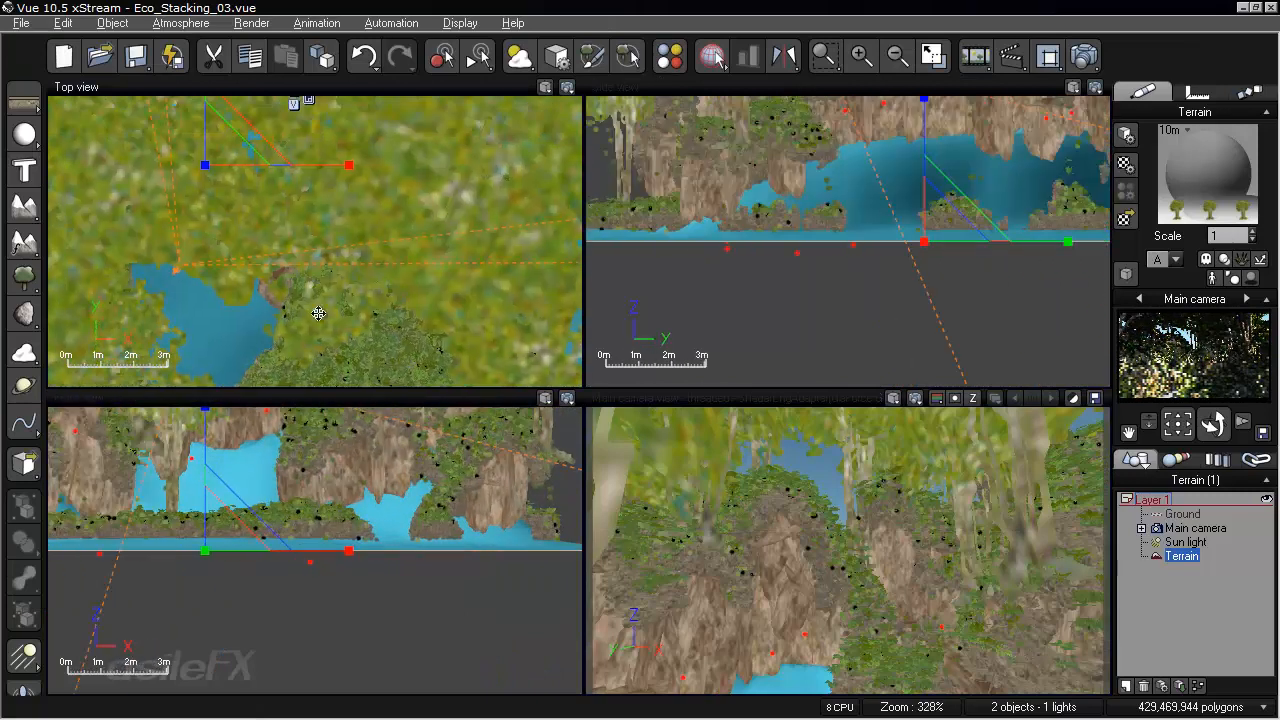
{"action": "right_click_drag", "start_coordinate": [434, 527], "coordinate": [436, 655]}
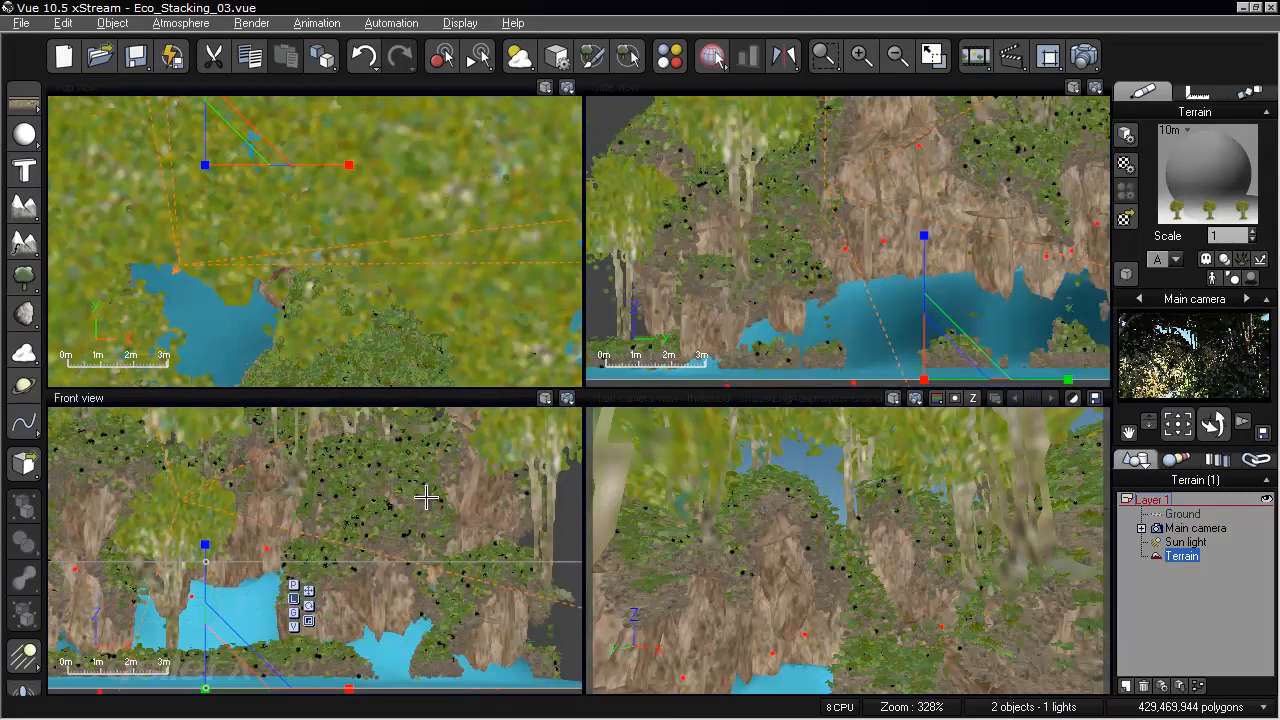